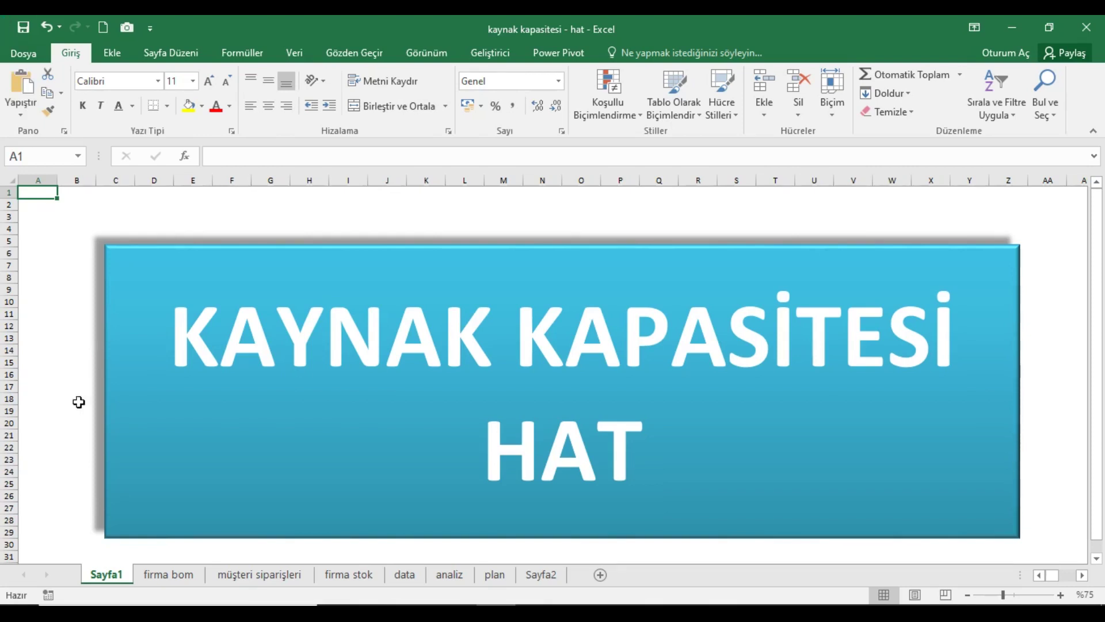
Review the customer and company code columns A:B on firma bom, then go to müşteri siparişleri.
click(180, 580)
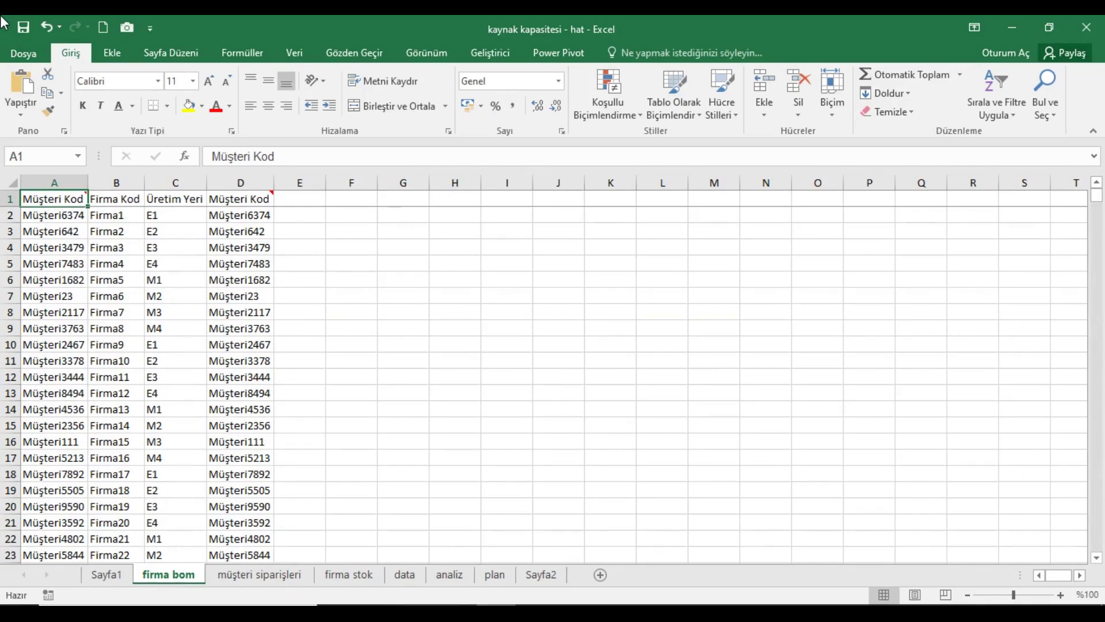
mouse_move(66, 183)
mouse_down()
mouse_move(141, 187)
mouse_move(139, 198)
mouse_up()
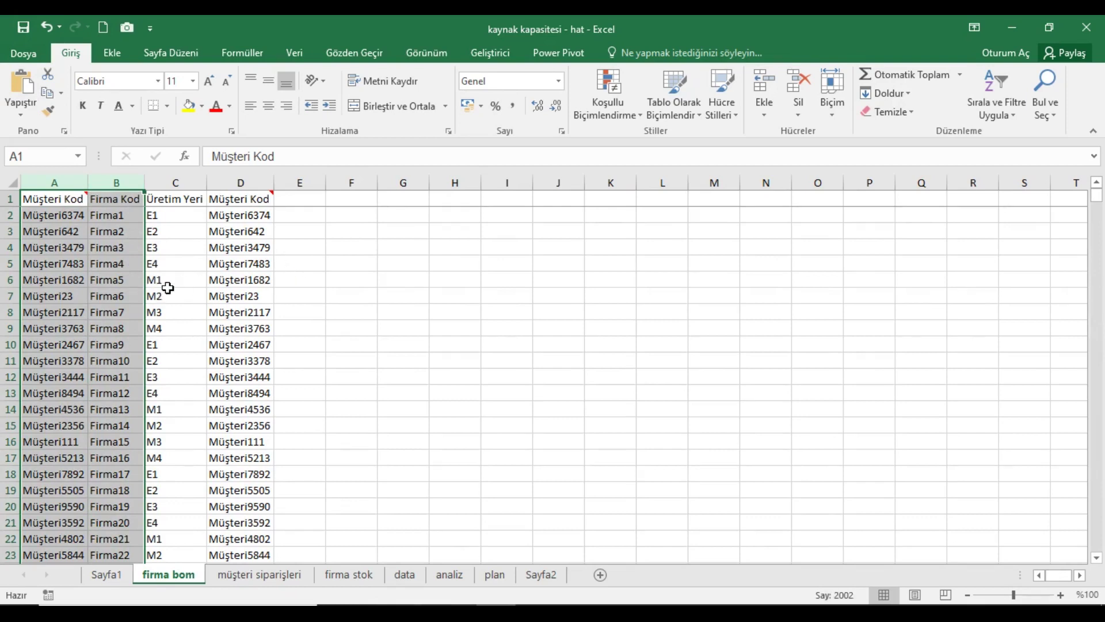
click(247, 576)
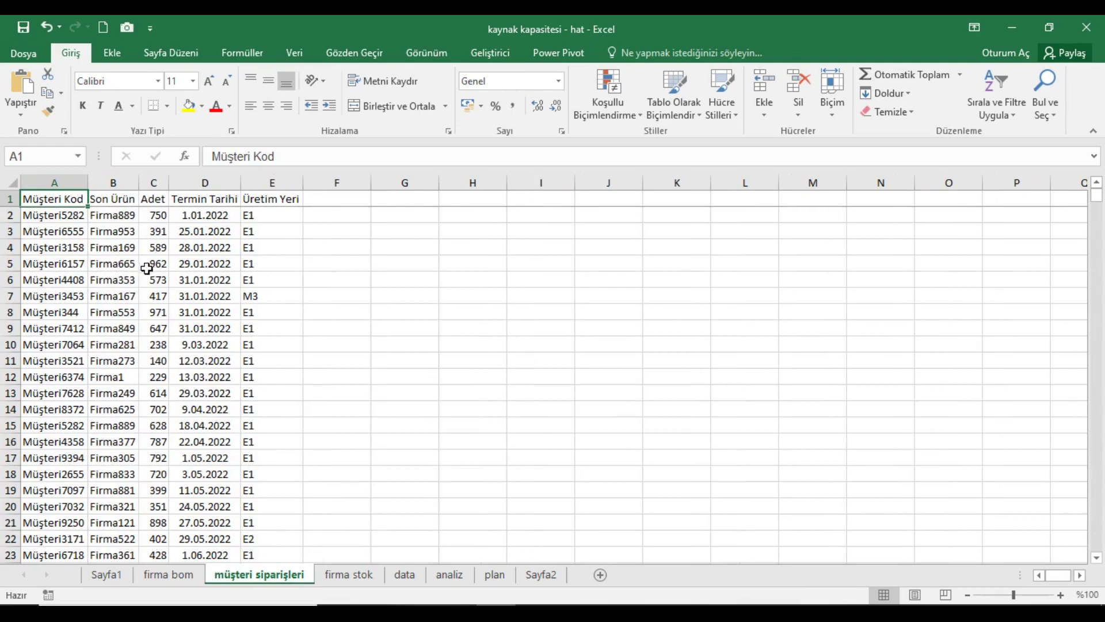
Check the Üretim Yeri and Son Ürün order columns and the firma stok sheet, then open data.
click(267, 181)
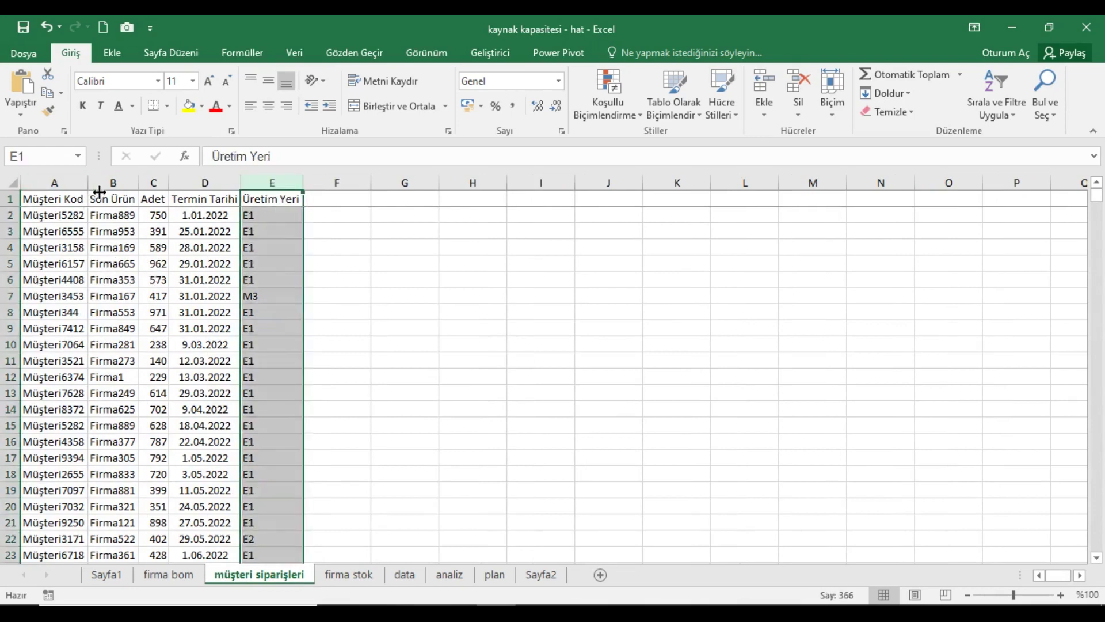
drag(107, 184, 119, 197)
click(350, 574)
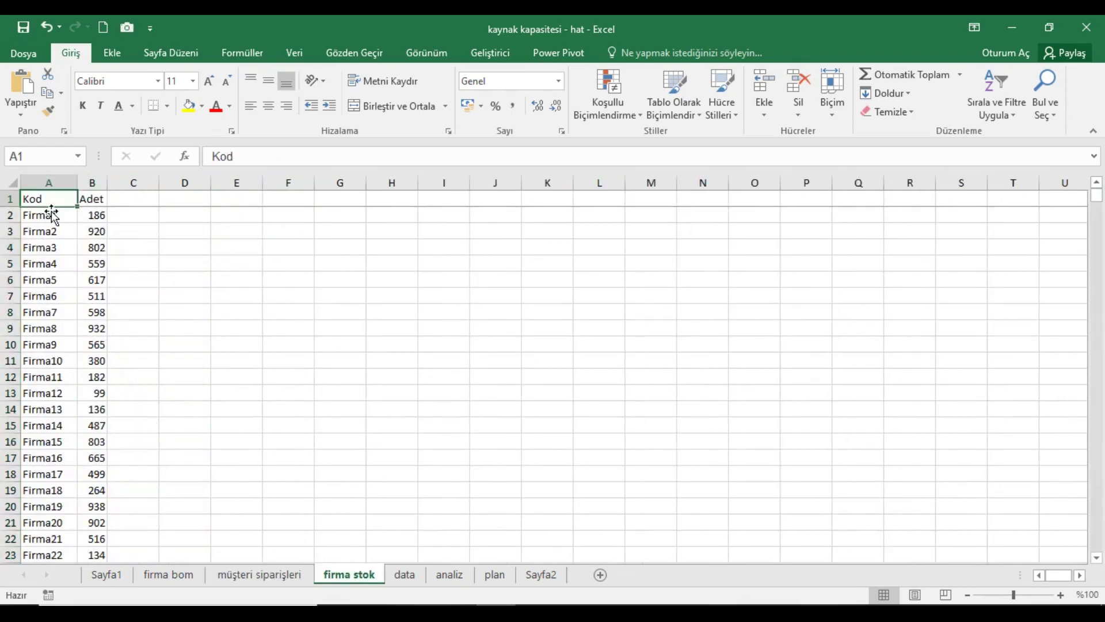
click(404, 575)
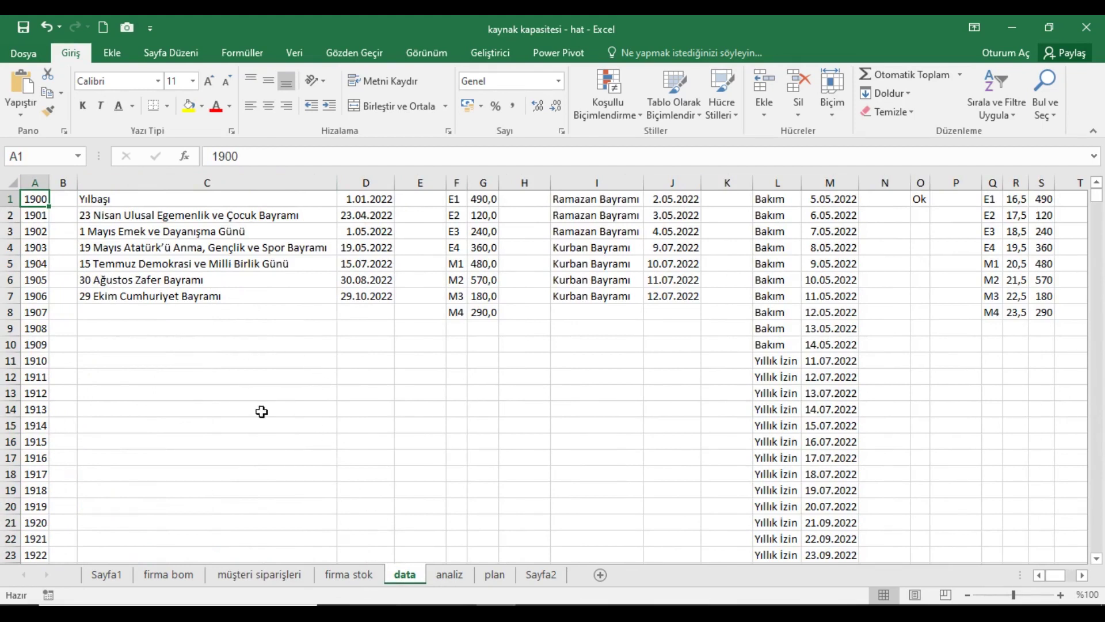
Review the maintenance and leave dates in L:M and the line capacities in Q:S and F1:G8.
drag(789, 183, 829, 183)
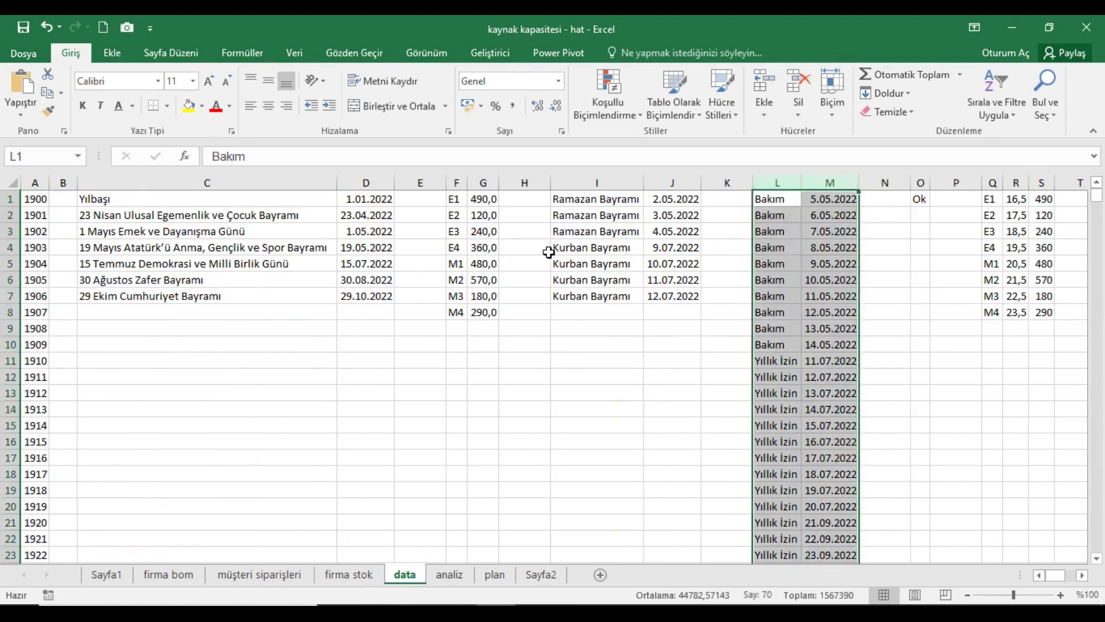
drag(993, 183, 1044, 188)
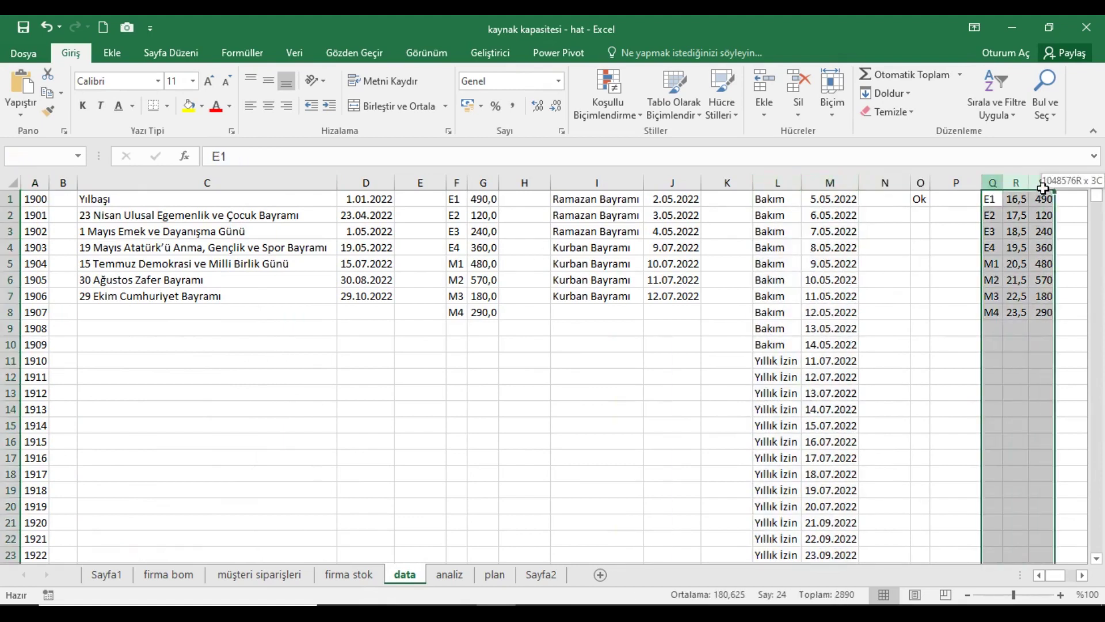
drag(990, 199, 991, 314)
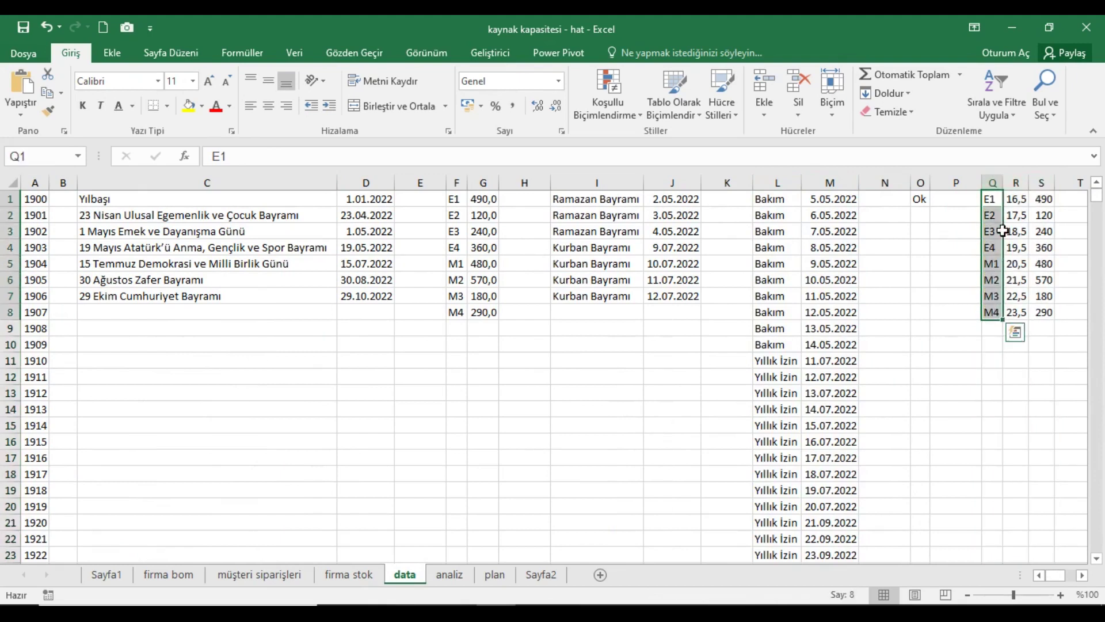
mouse_move(460, 202)
mouse_down()
mouse_move(493, 231)
mouse_move(492, 321)
mouse_up()
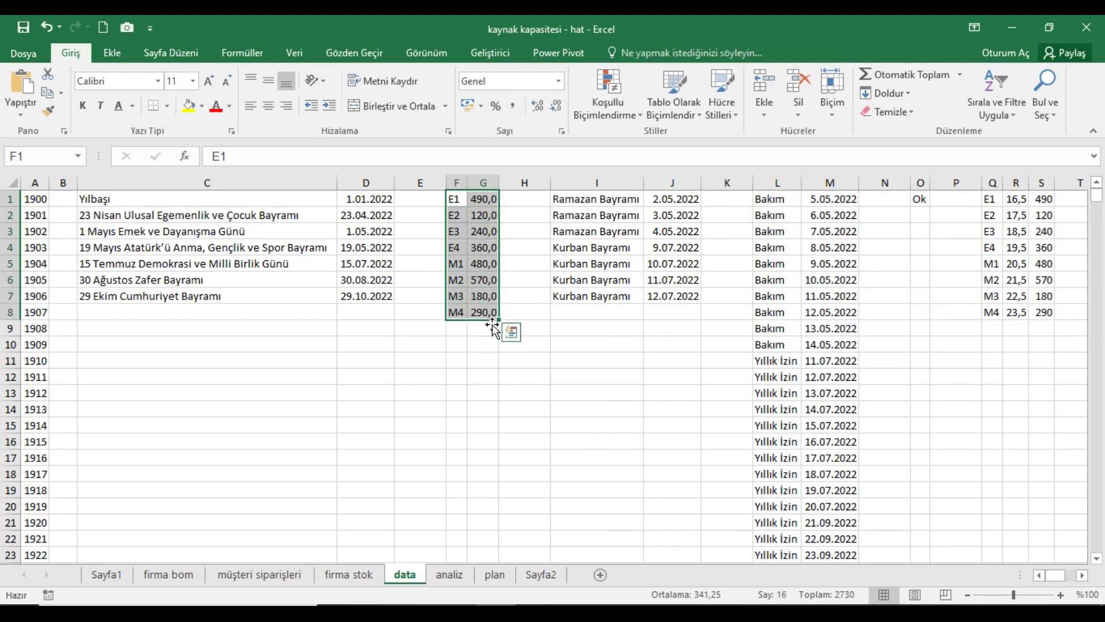
drag(455, 203, 483, 206)
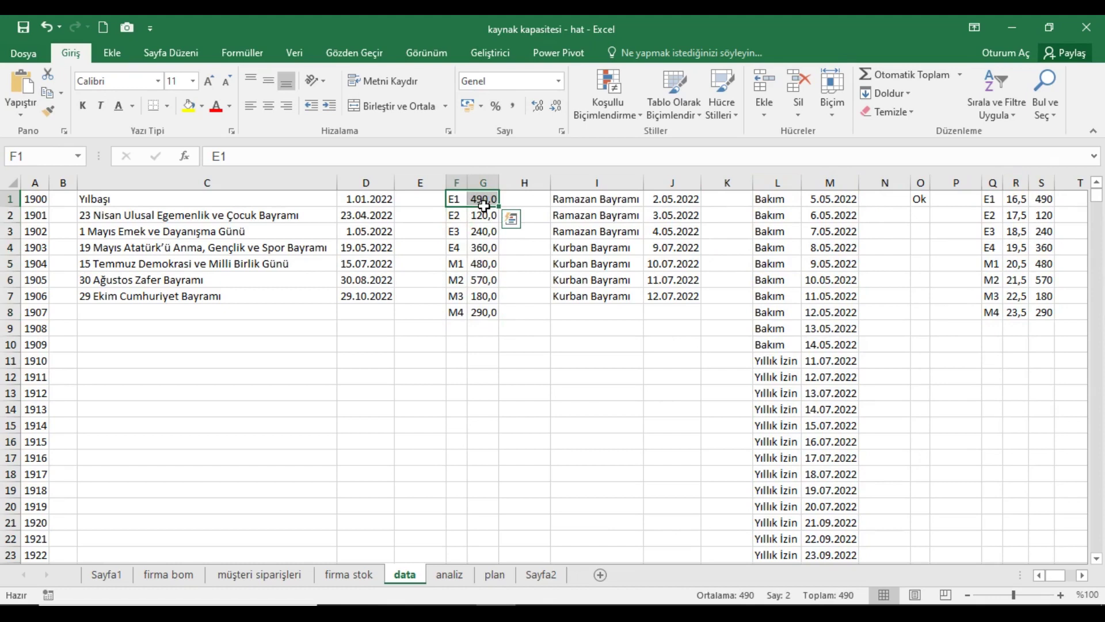
Review the official holidays in C:D and the religious holidays in I1:J7.
mouse_move(603, 202)
mouse_down()
mouse_move(681, 266)
mouse_move(681, 298)
mouse_up()
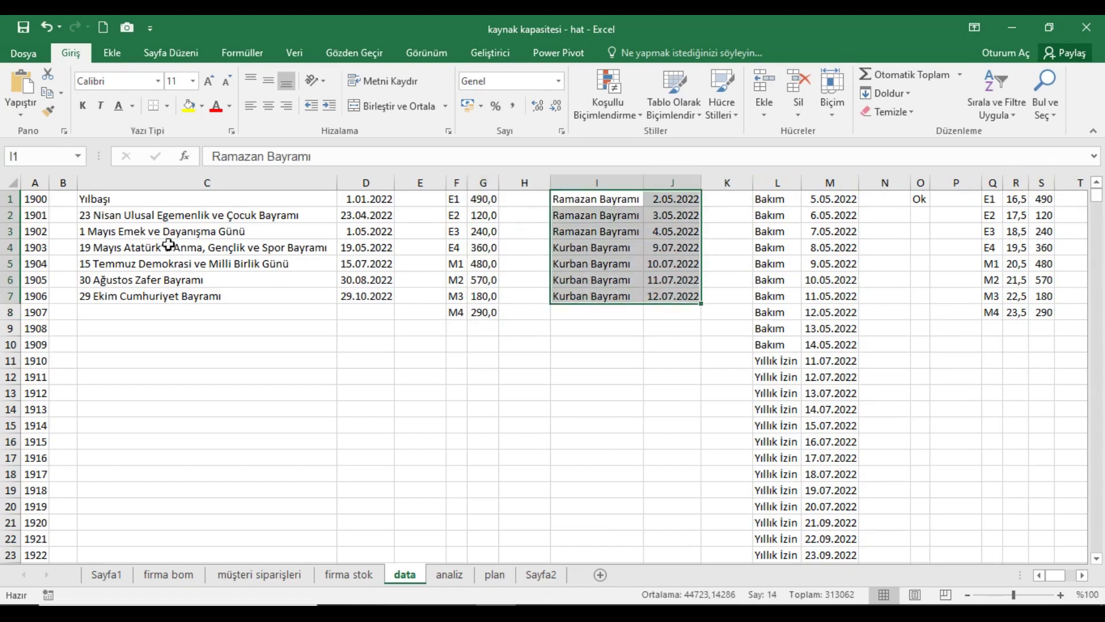
mouse_move(164, 201)
mouse_down()
mouse_move(180, 286)
mouse_move(354, 296)
mouse_up()
drag(363, 203, 367, 299)
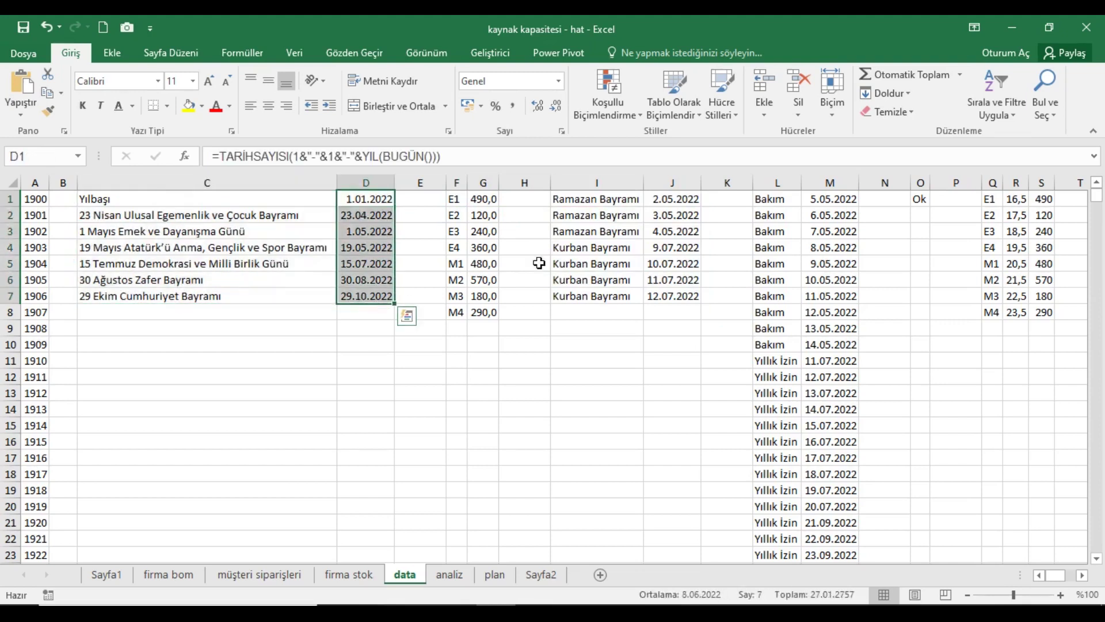
drag(676, 203, 677, 298)
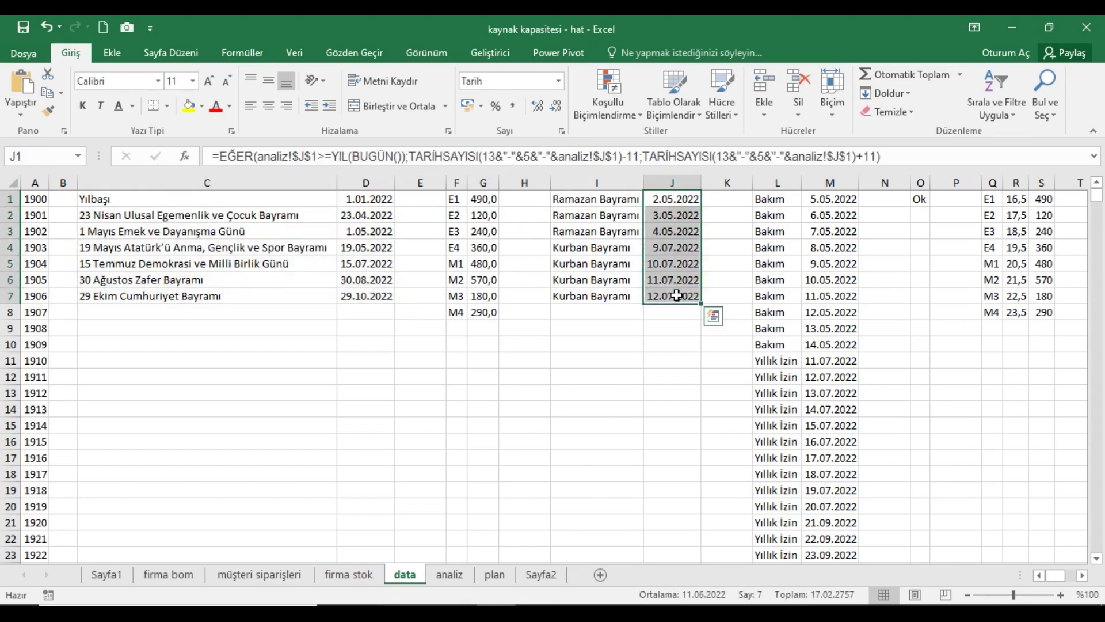
Check the E1 line's hour and unit capacities in Q:S, then open the analiz sheet.
drag(998, 208, 1021, 317)
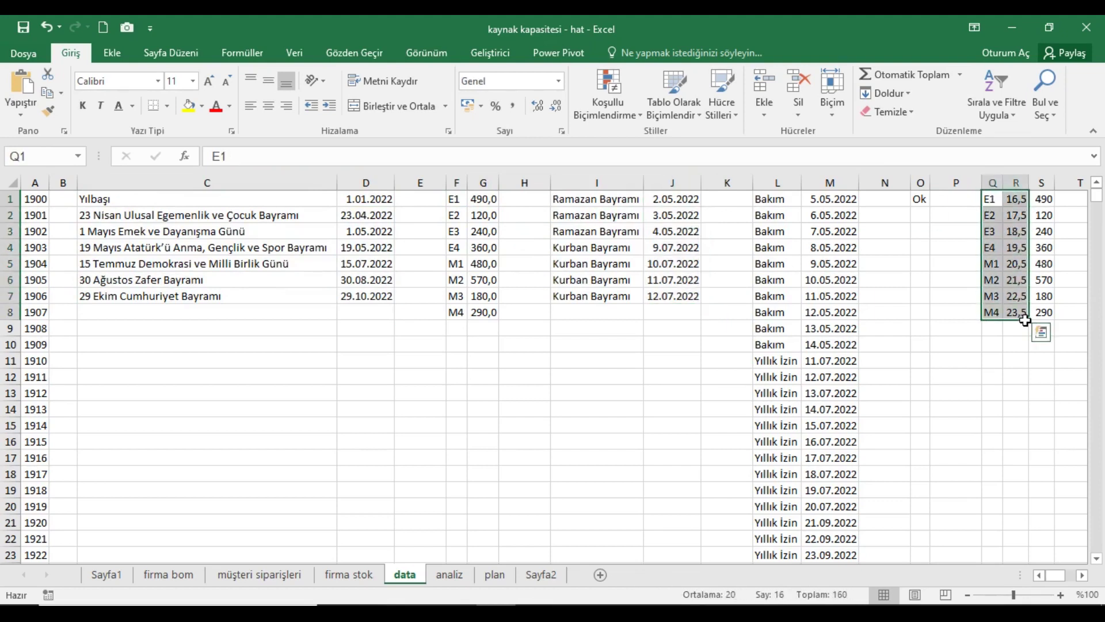
click(992, 204)
drag(992, 204, 1022, 204)
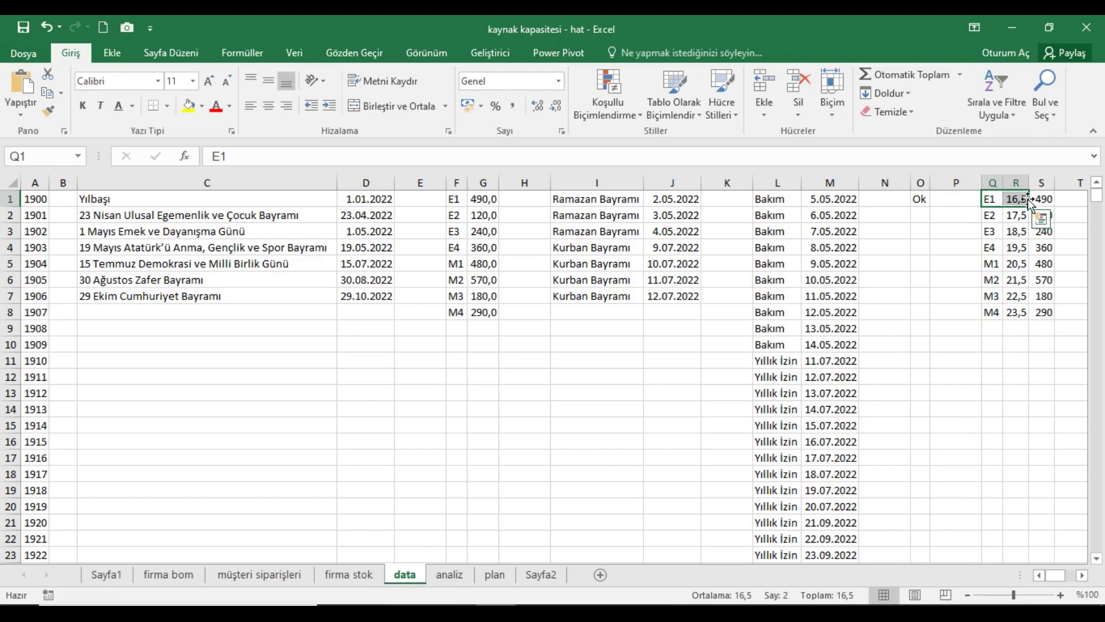
drag(1017, 182, 1042, 190)
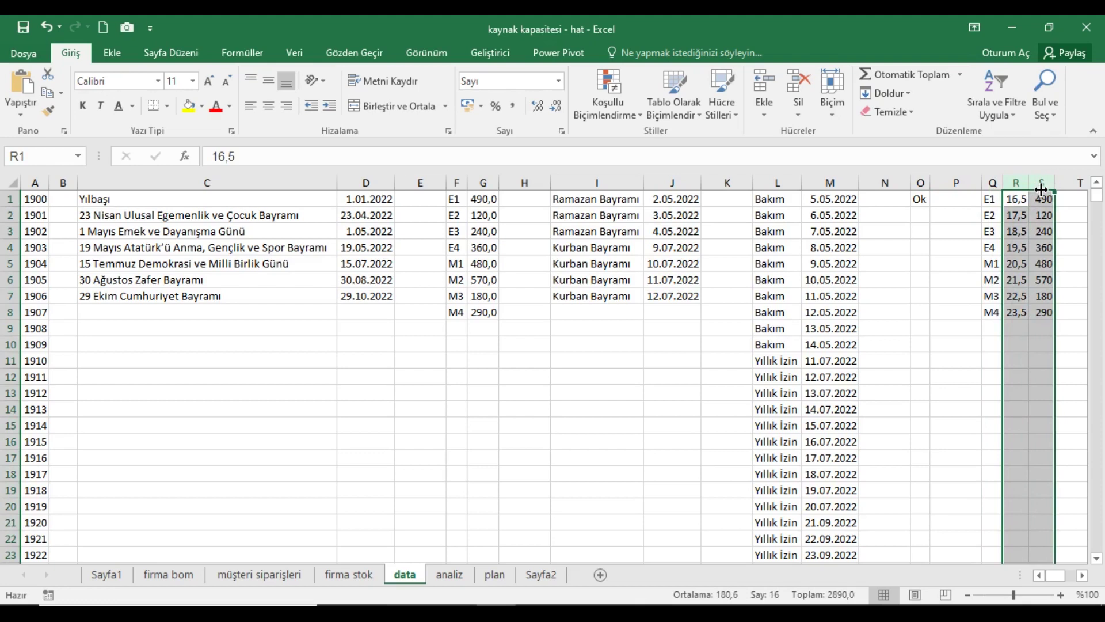
click(460, 577)
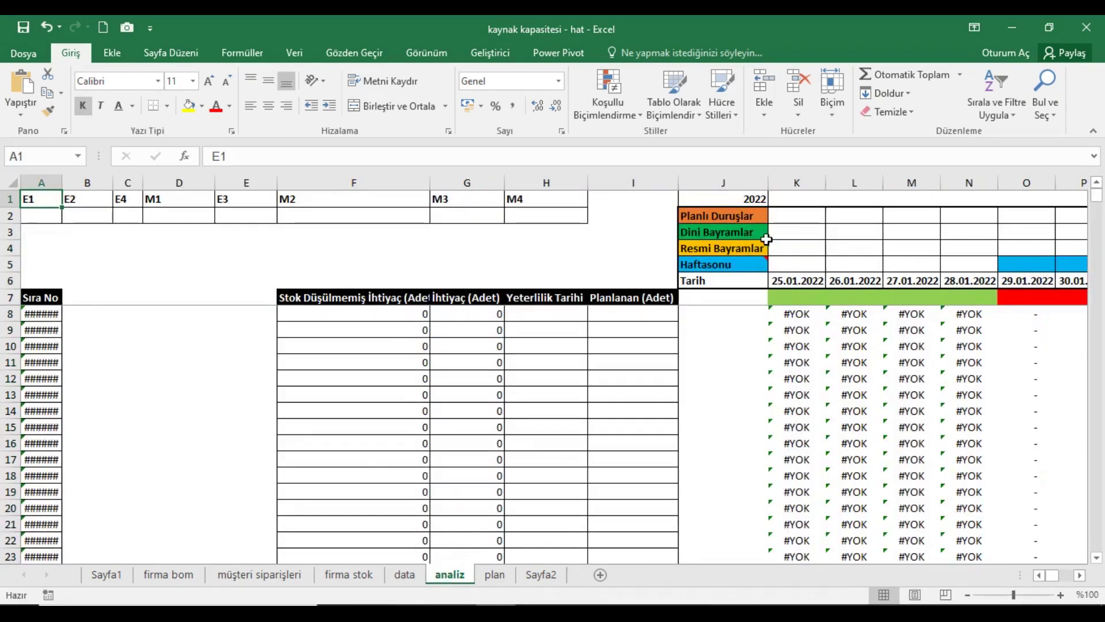
click(1080, 575)
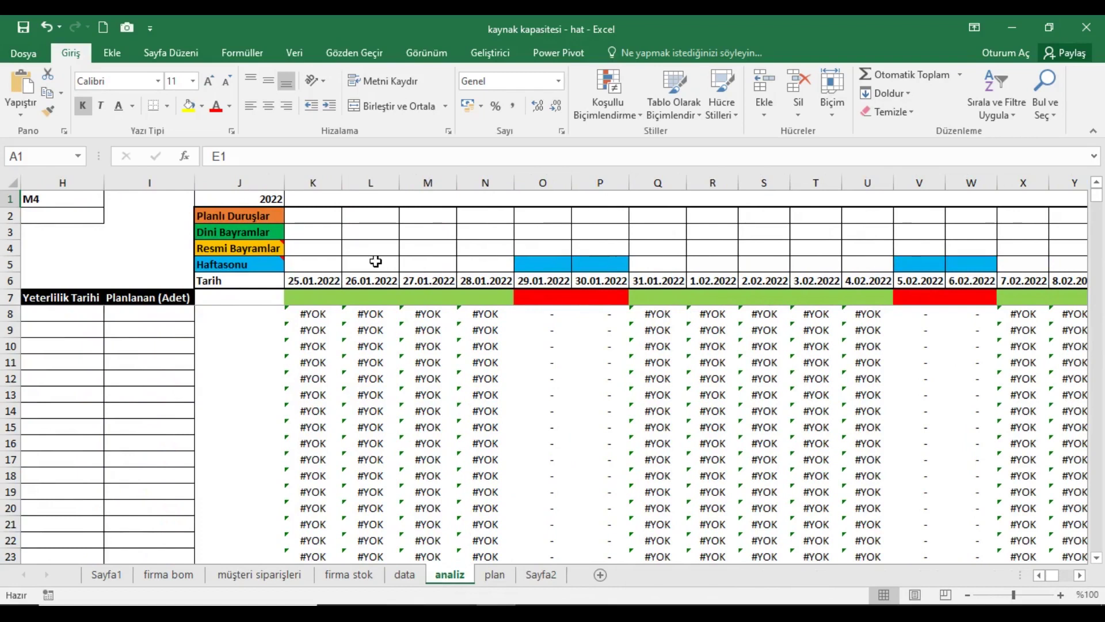
click(1080, 576)
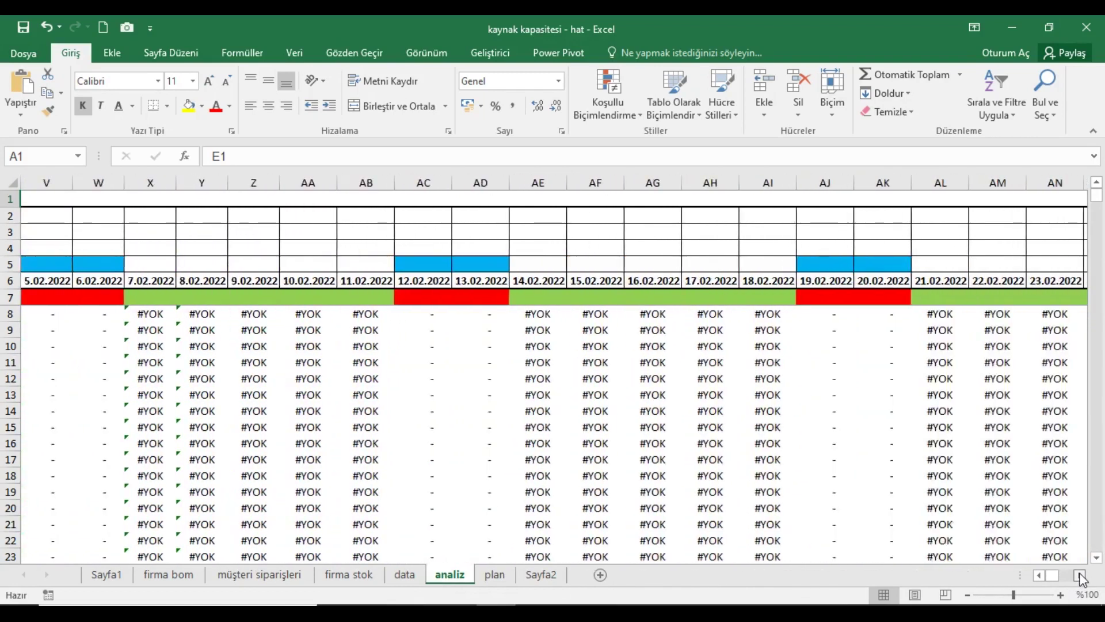
drag(1081, 577, 1057, 578)
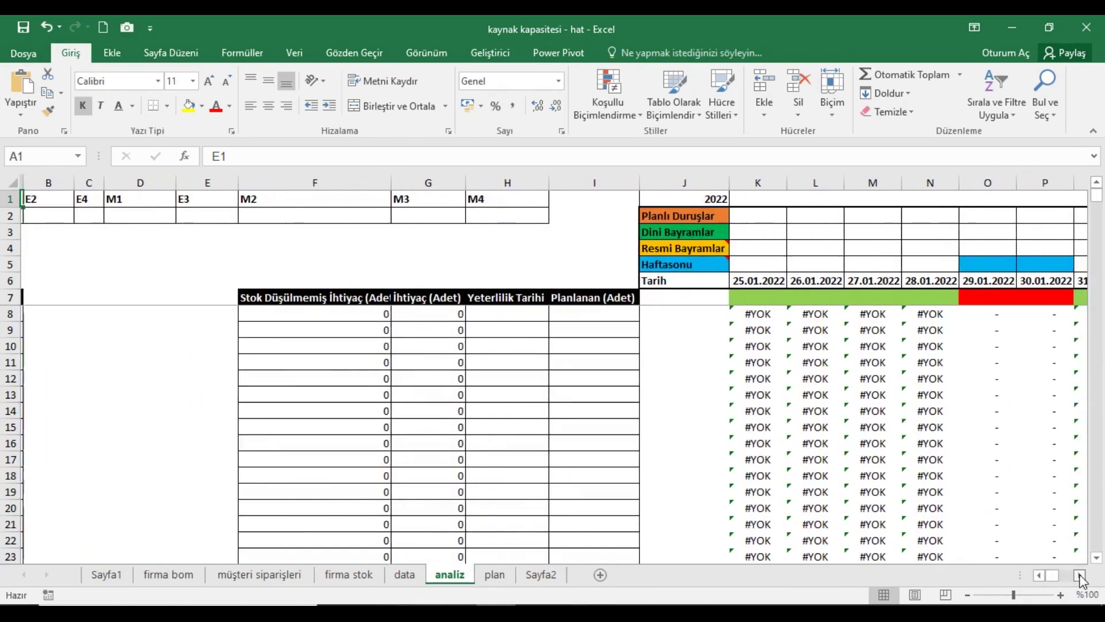
click(1080, 575)
click(1080, 576)
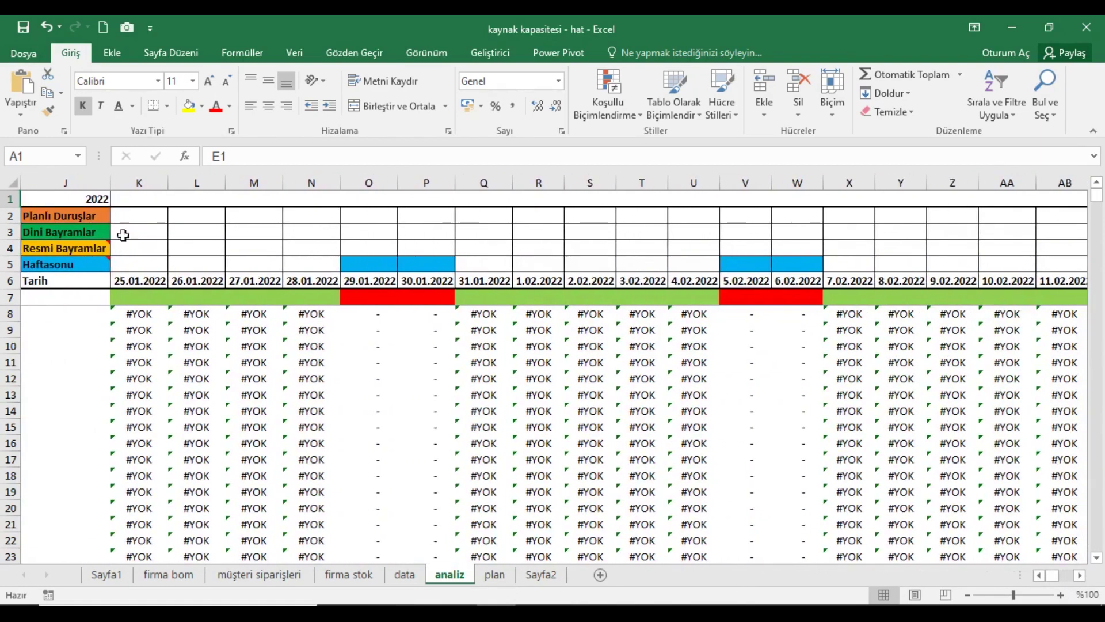
click(1040, 576)
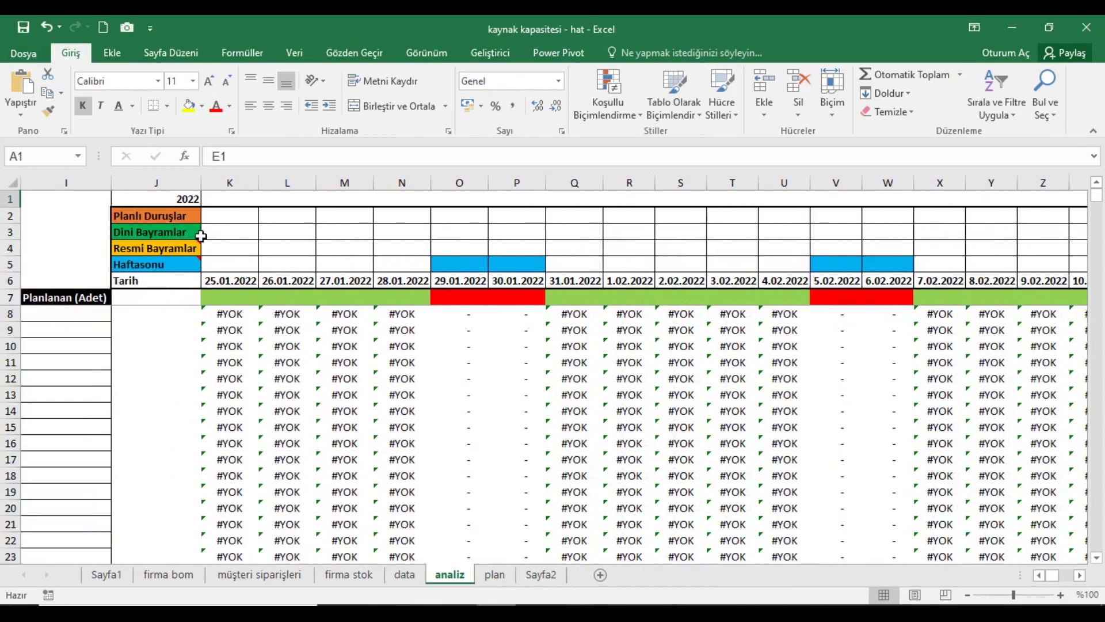
click(183, 202)
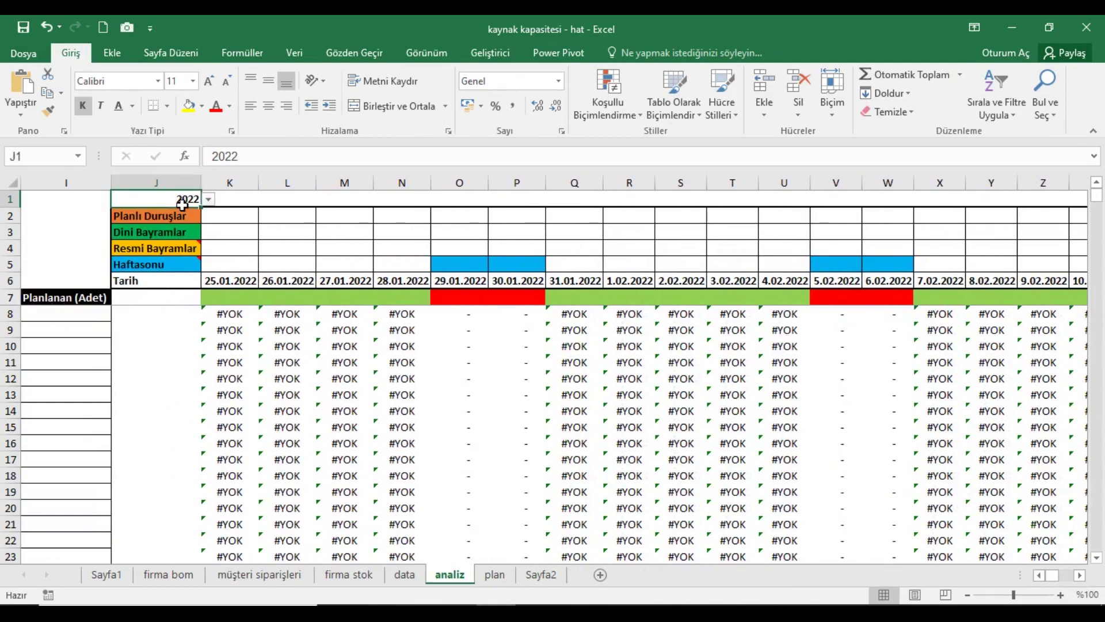
click(234, 288)
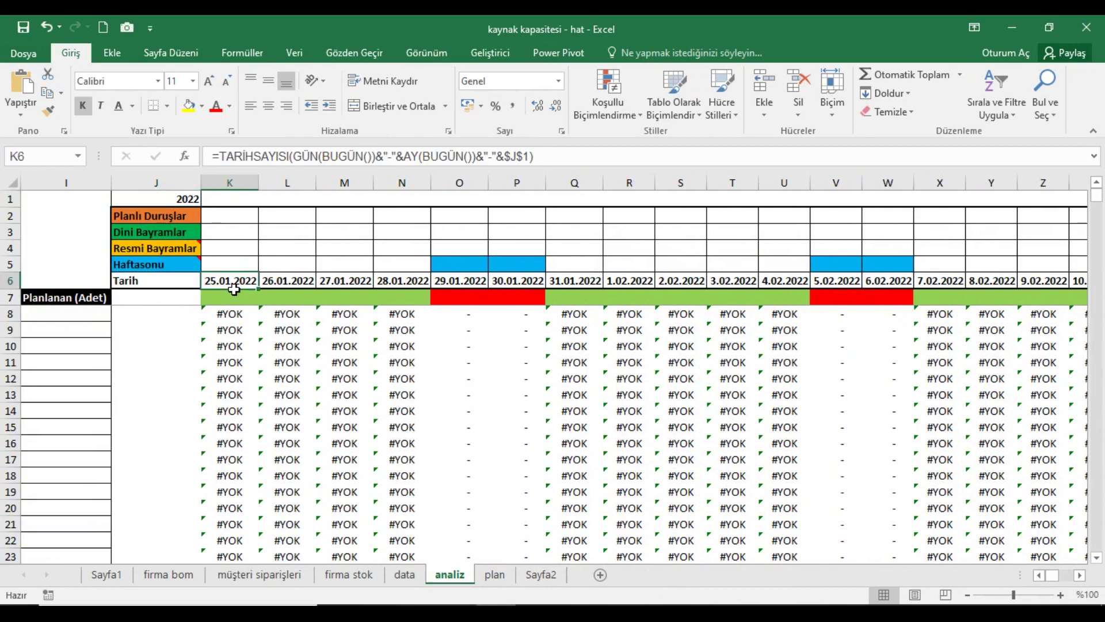
drag(233, 288, 535, 285)
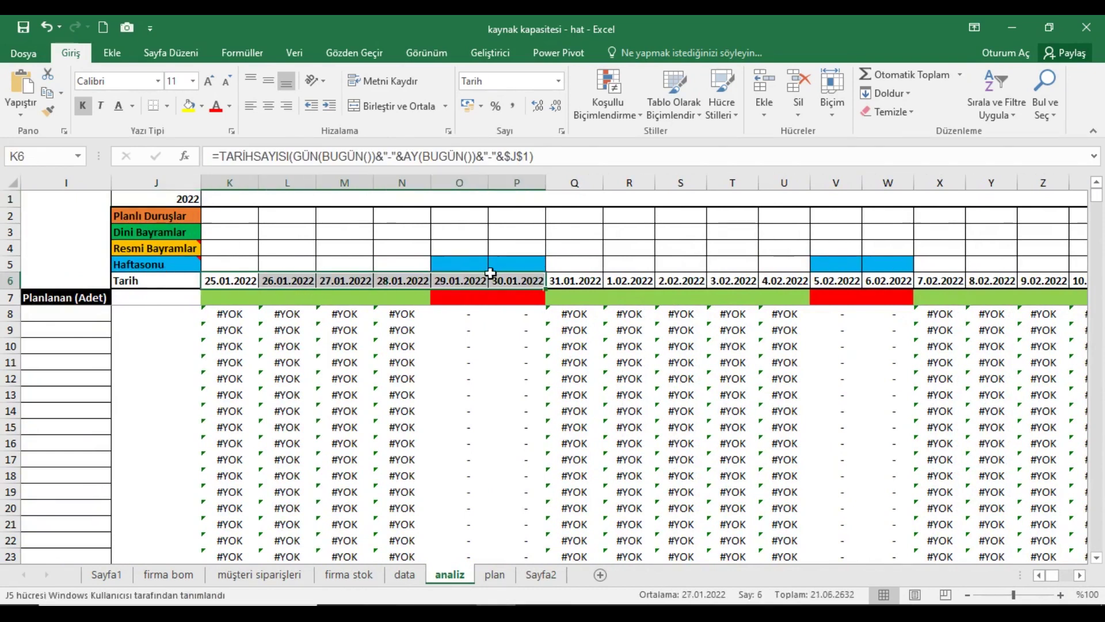
drag(472, 264, 534, 271)
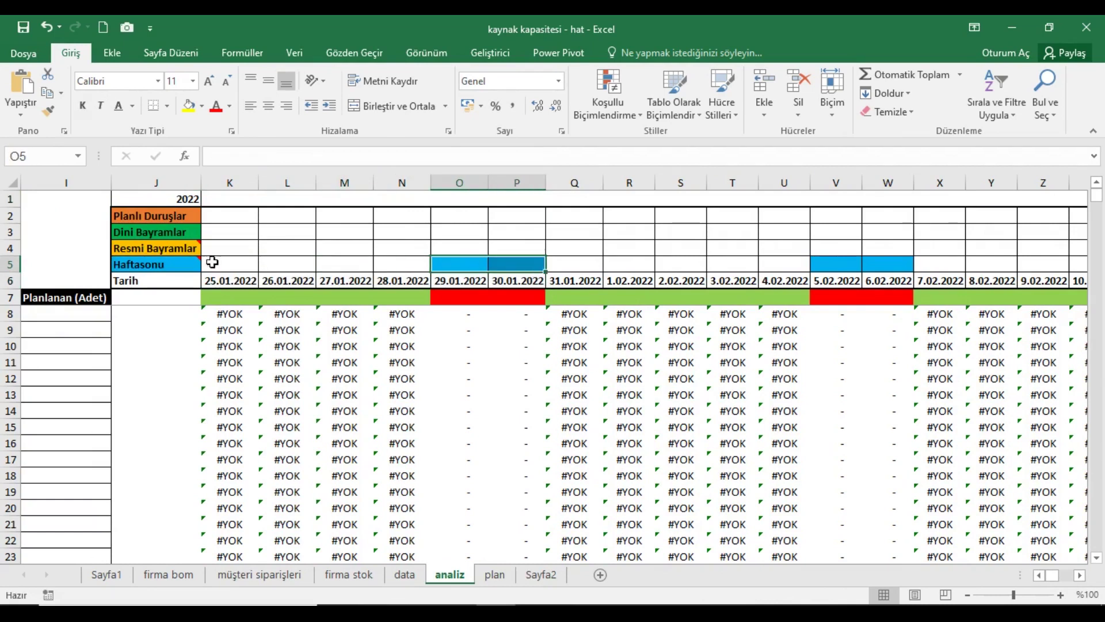
click(193, 252)
mouse_move(156, 264)
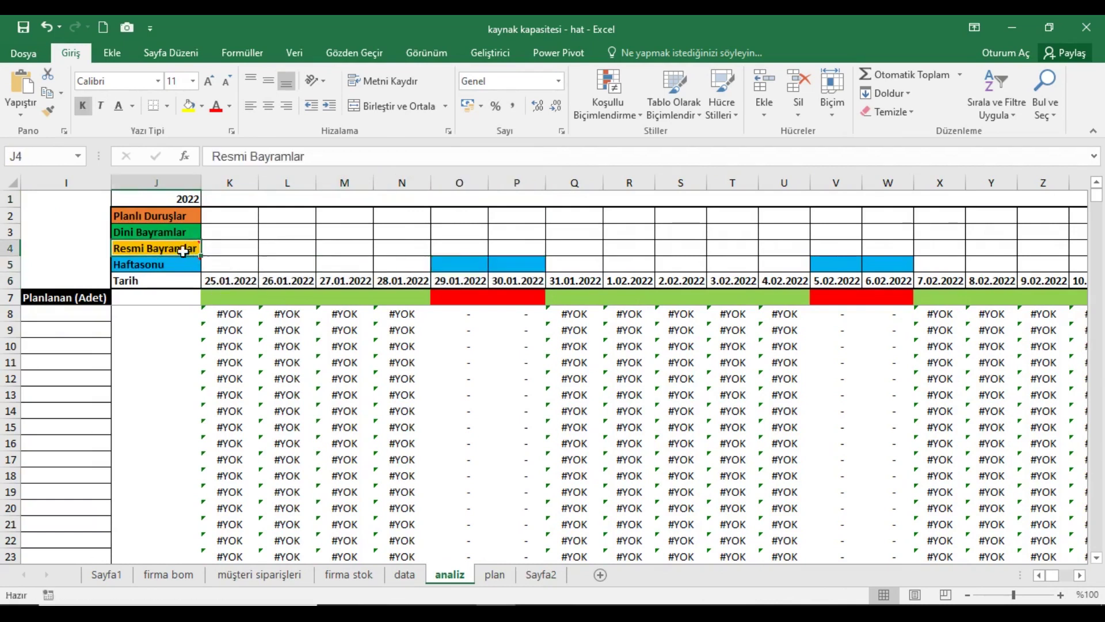
click(1080, 576)
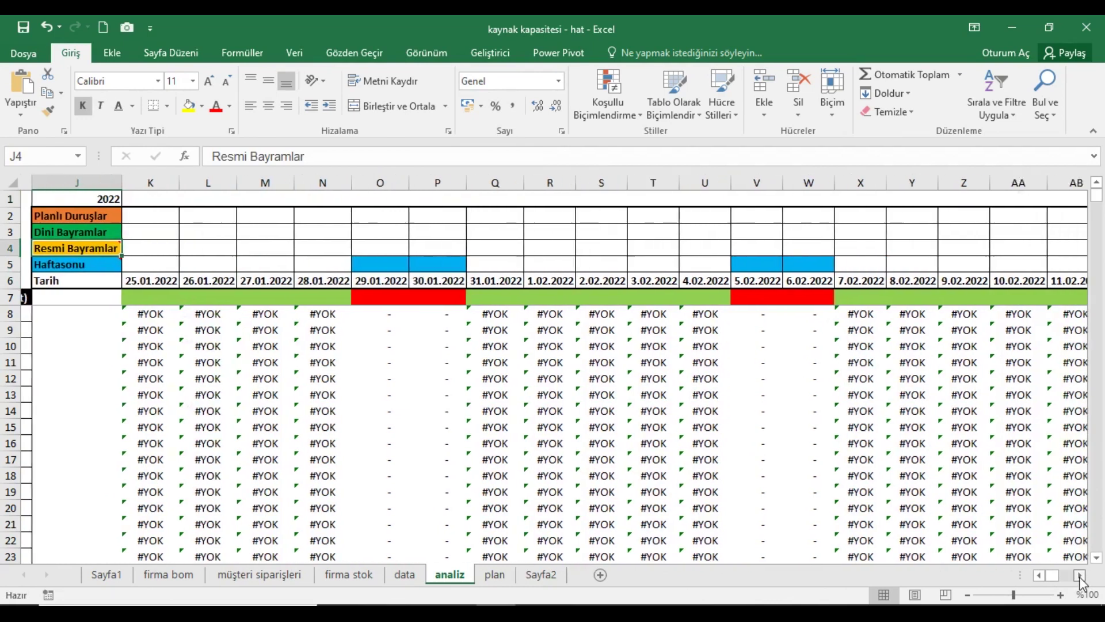
drag(1080, 576, 1080, 576)
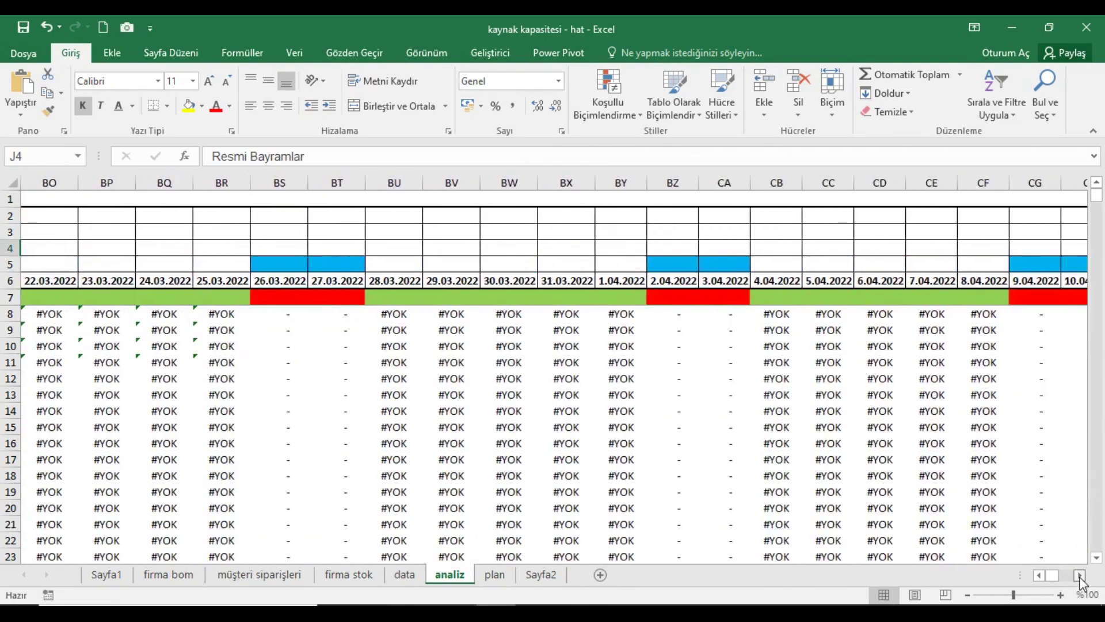
drag(1080, 576, 1080, 576)
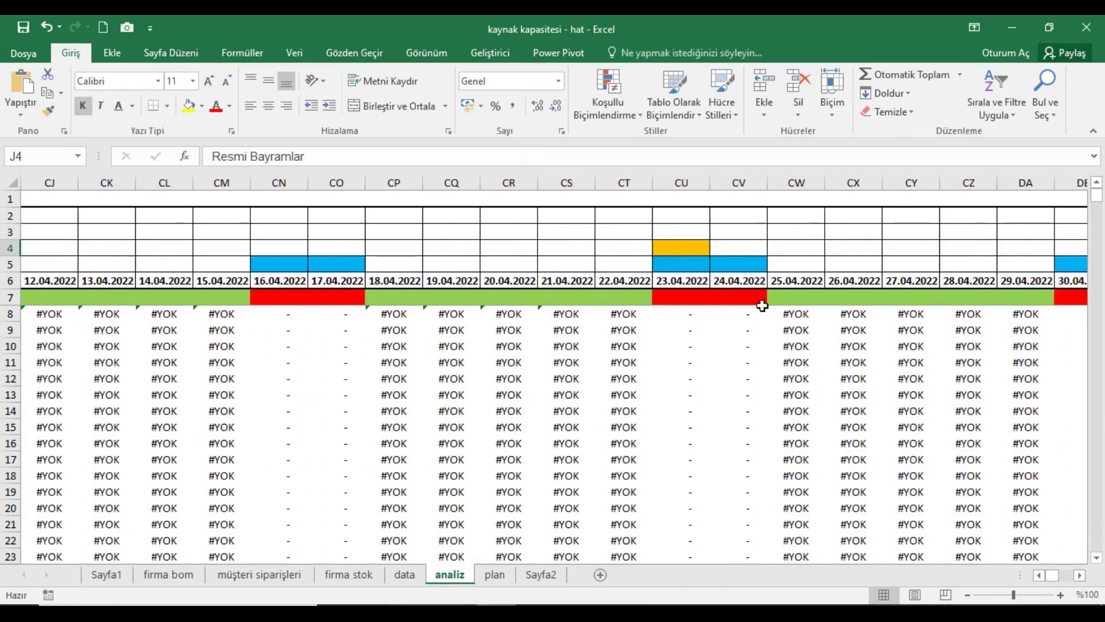
click(675, 253)
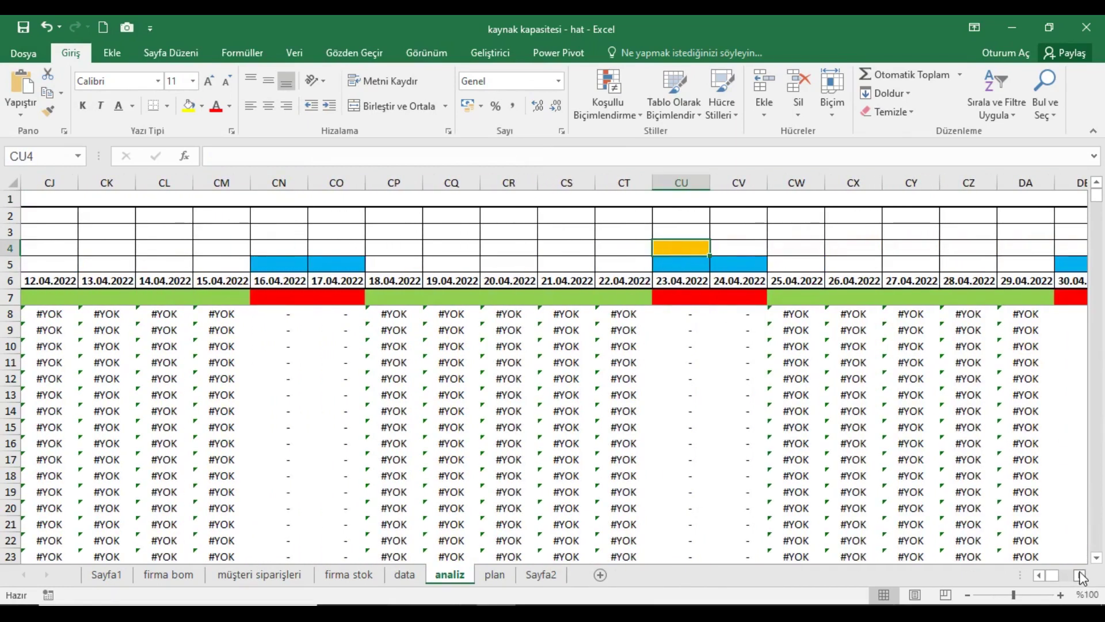
drag(1080, 576, 1081, 575)
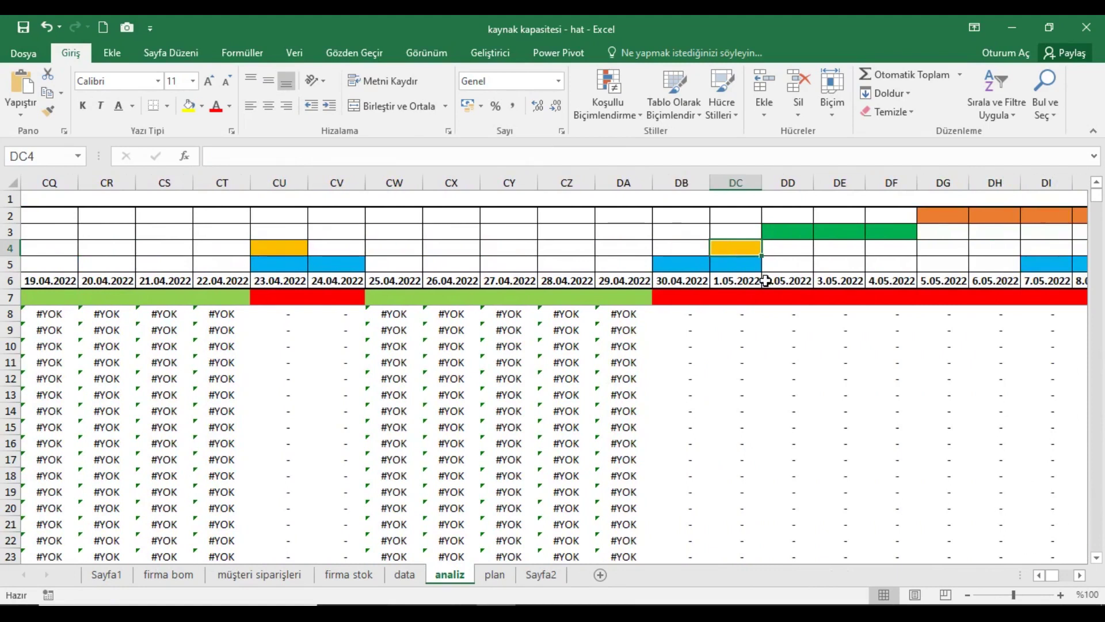
click(1080, 576)
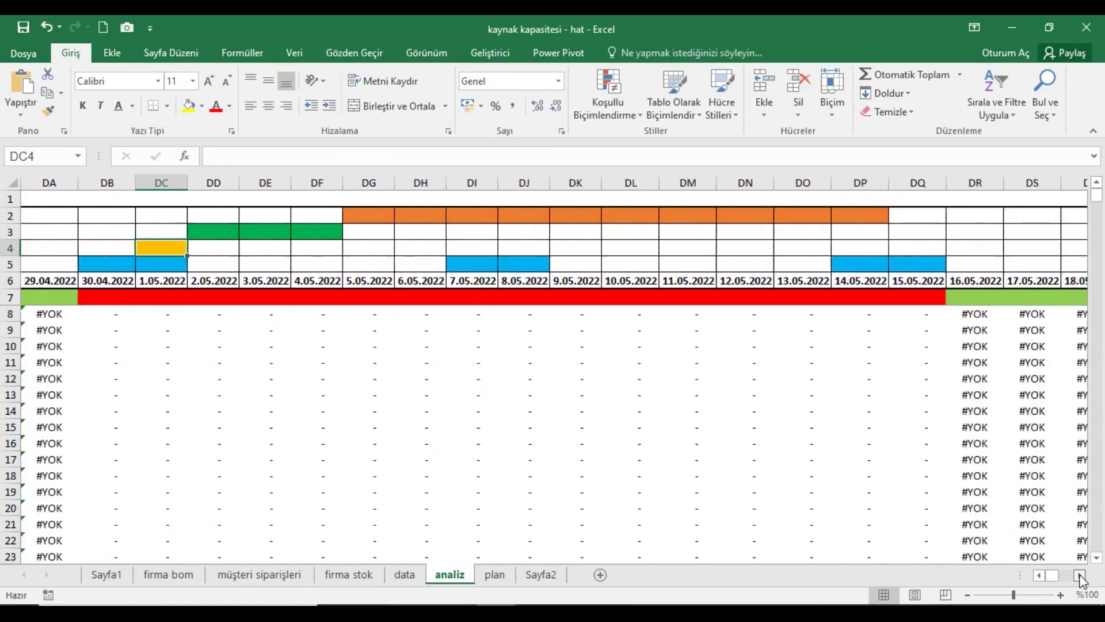
click(690, 256)
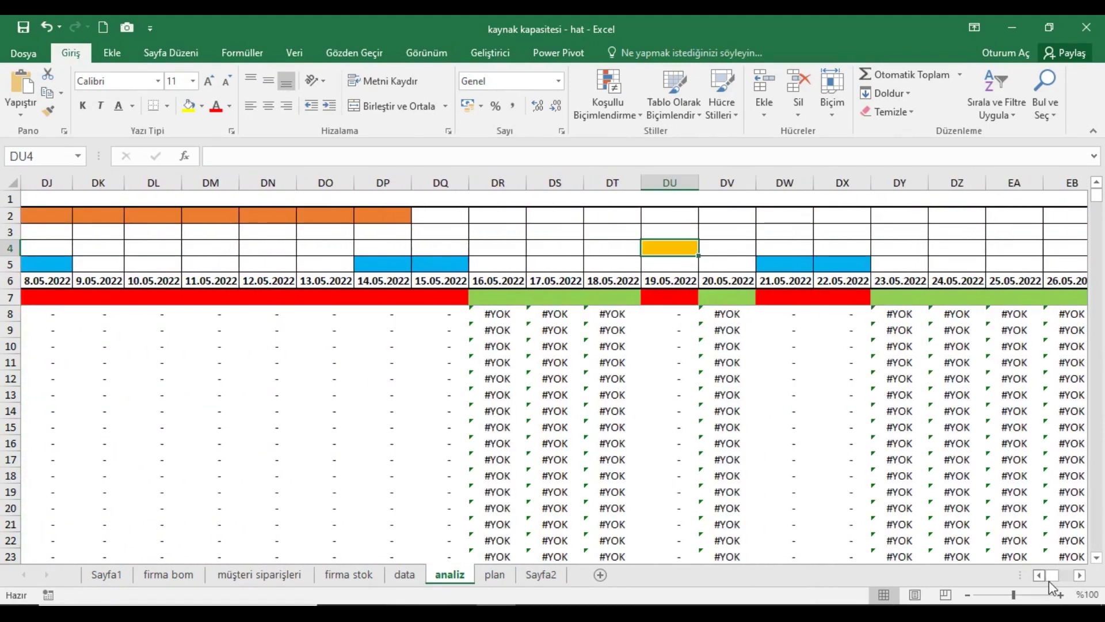
click(1041, 576)
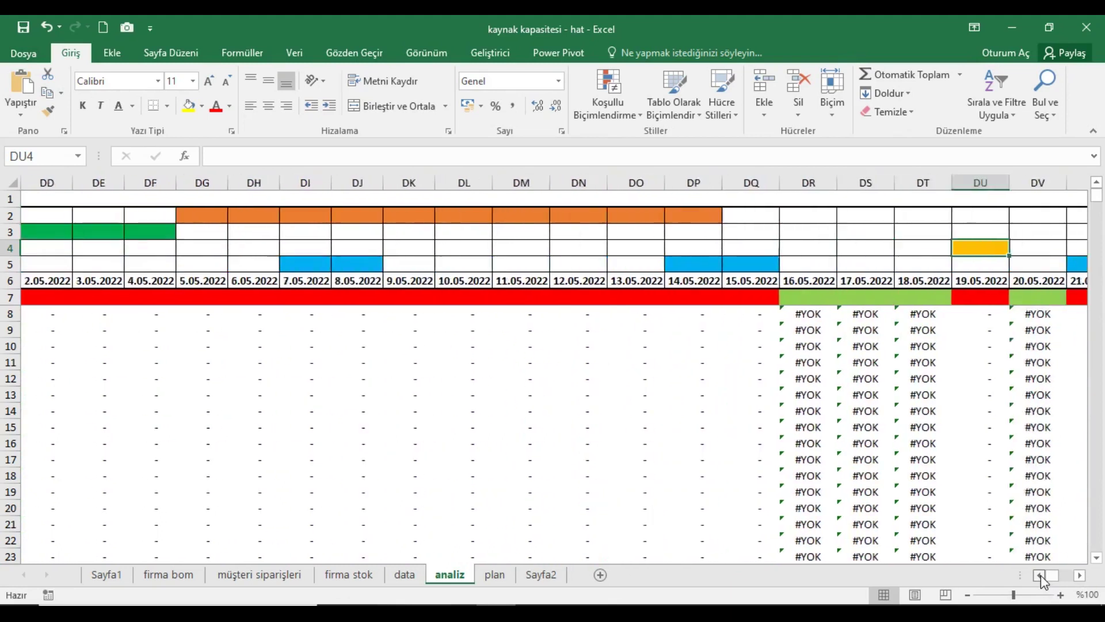
drag(1041, 575, 1086, 578)
click(229, 232)
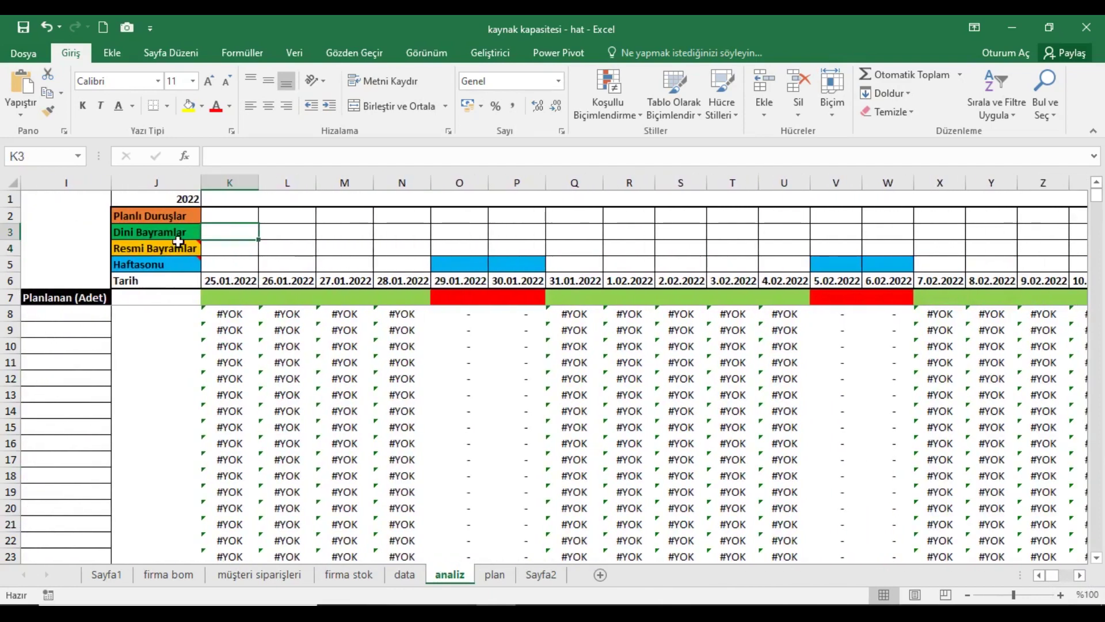
click(178, 253)
click(175, 266)
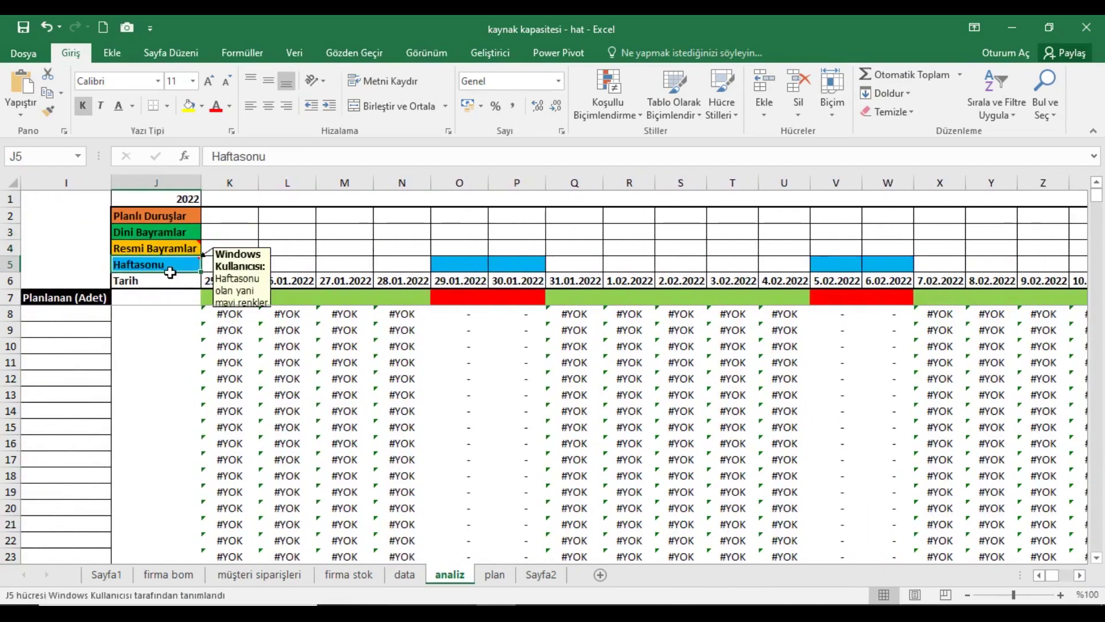
click(186, 201)
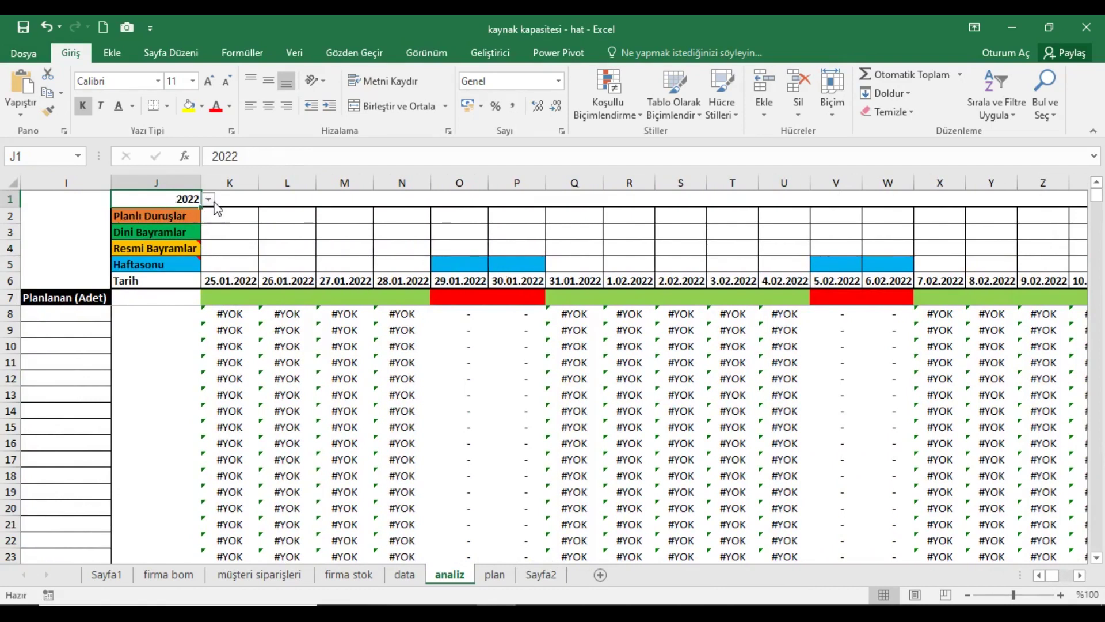
key(Down)
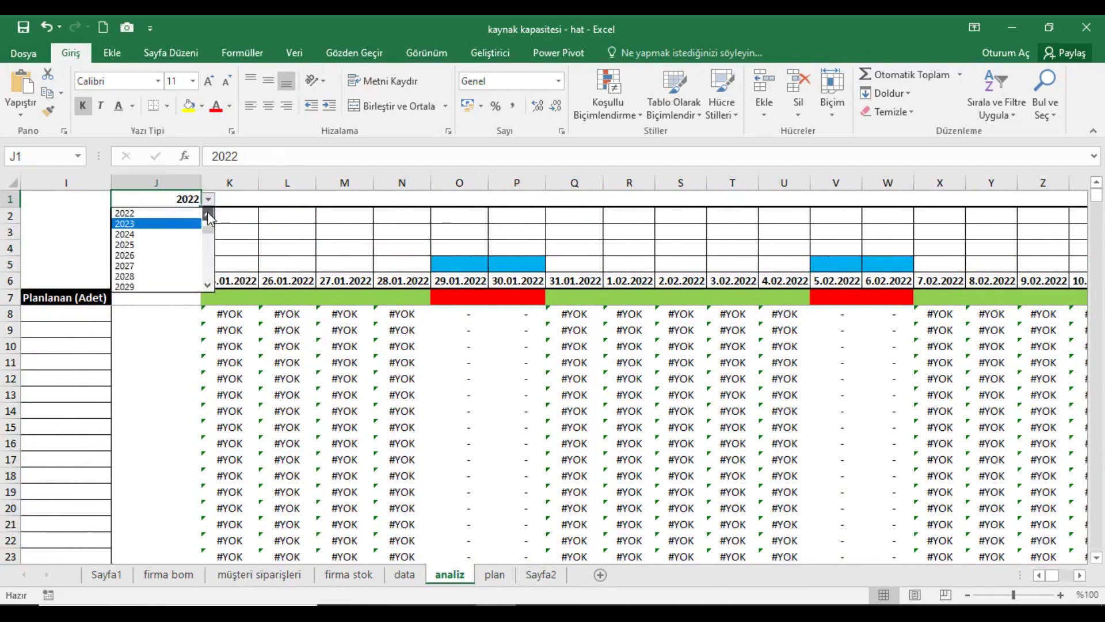
key(Escape)
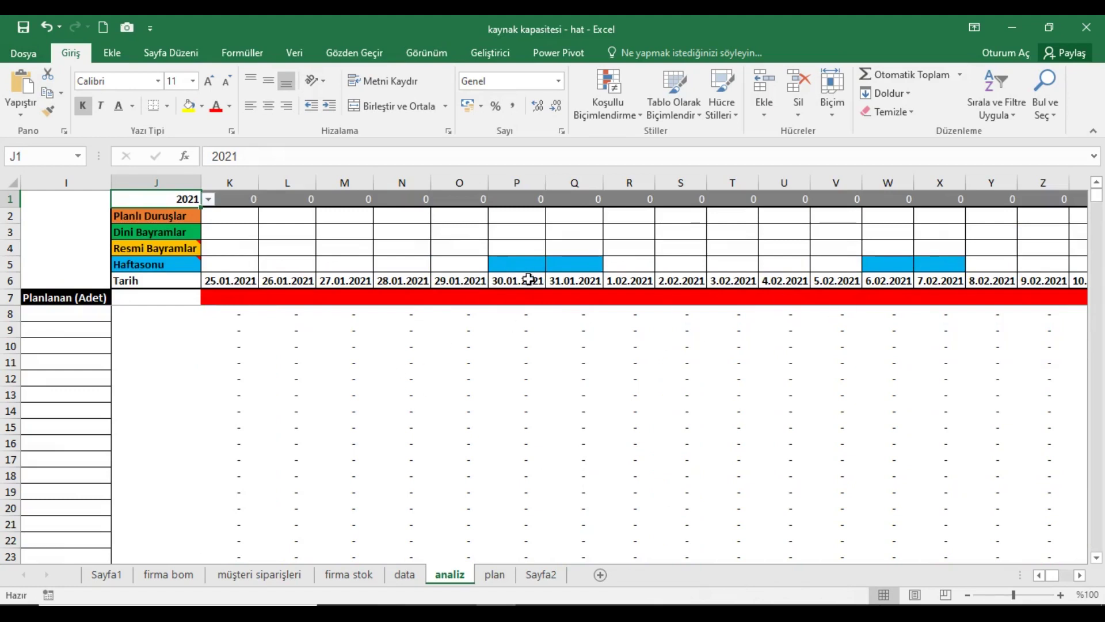
click(208, 199)
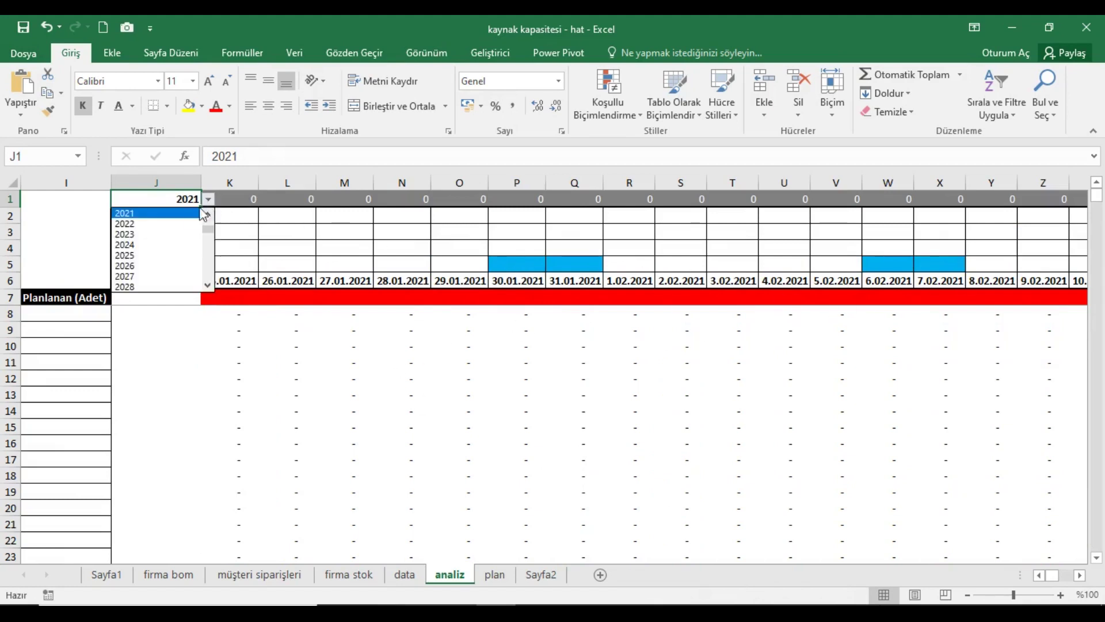
click(187, 233)
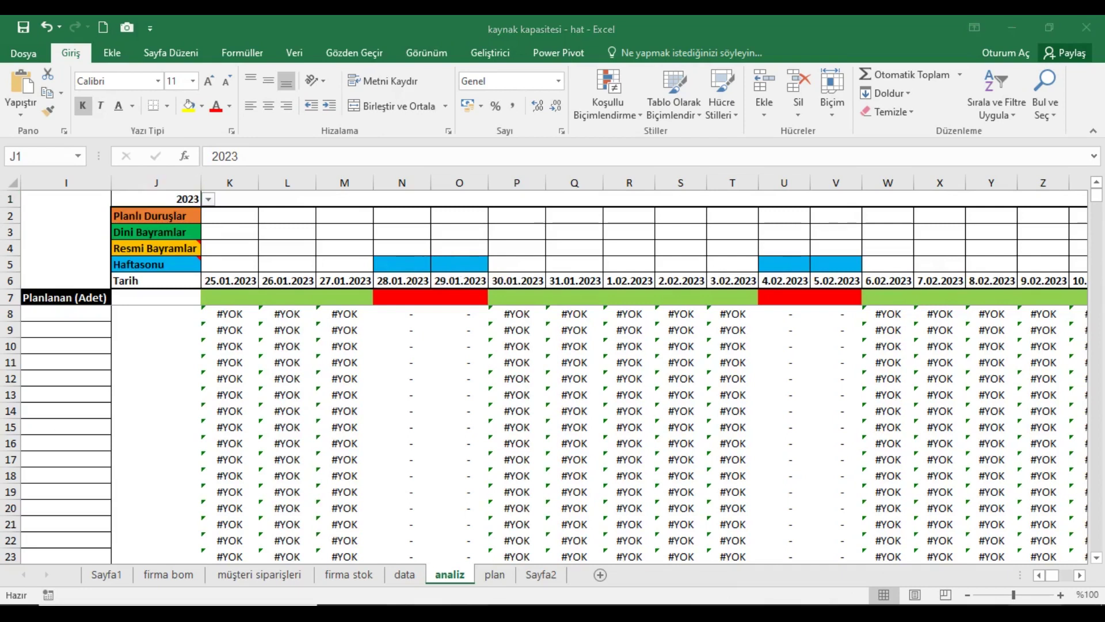
click(1076, 127)
click(1075, 126)
click(1075, 127)
click(1076, 126)
click(1076, 127)
click(1075, 127)
scroll(940, 157, down, 3)
scroll(941, 157, down, 3)
scroll(941, 156, down, 1)
click(1038, 127)
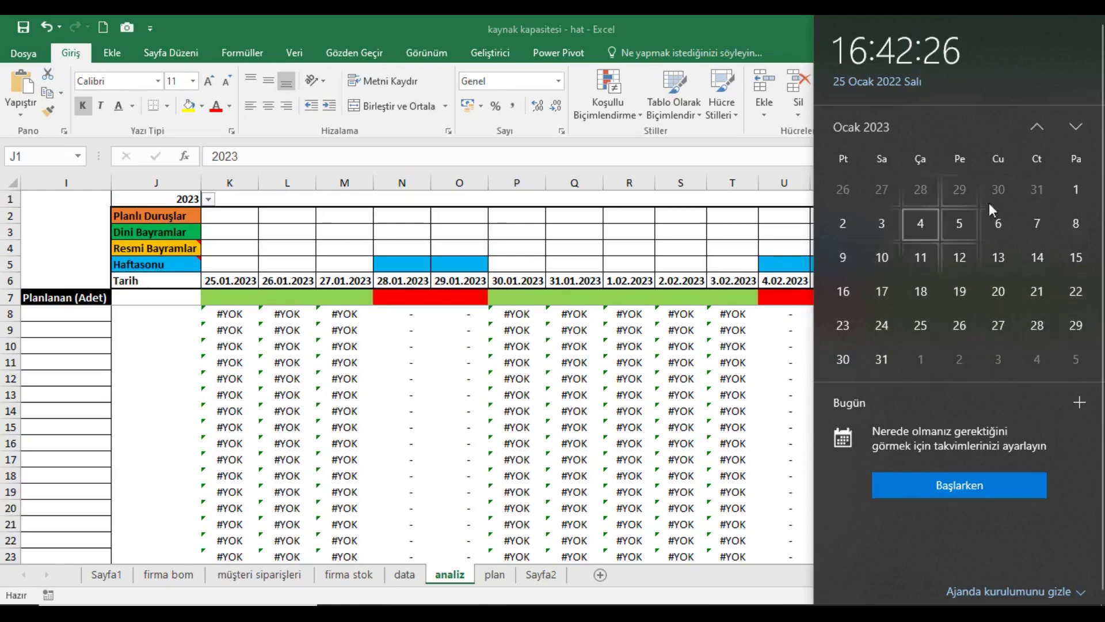
click(1076, 127)
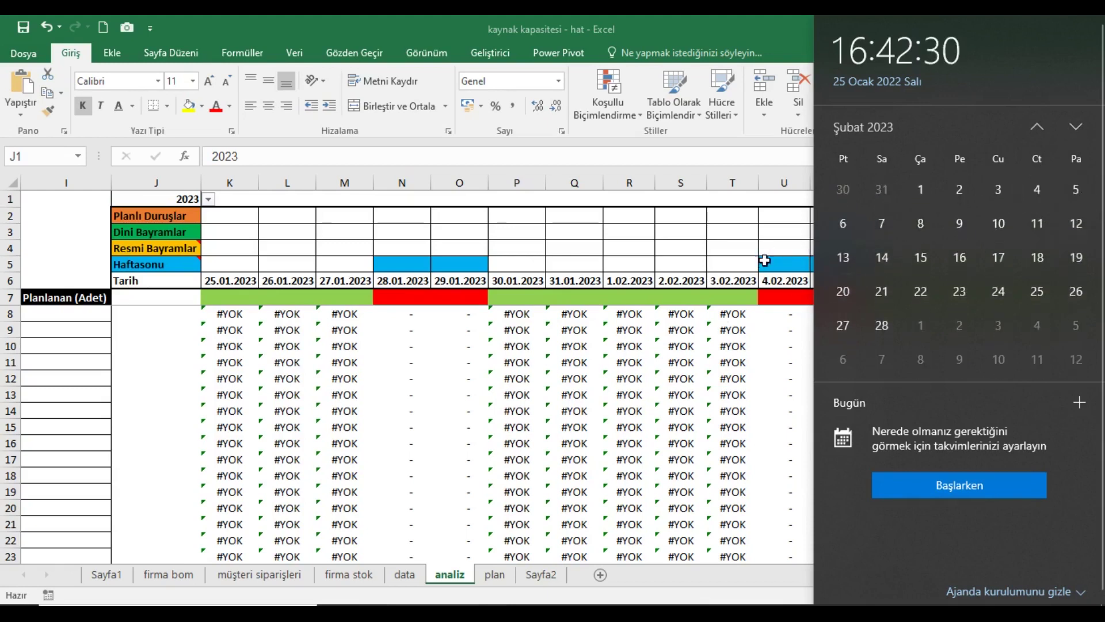
click(759, 255)
drag(784, 280, 836, 282)
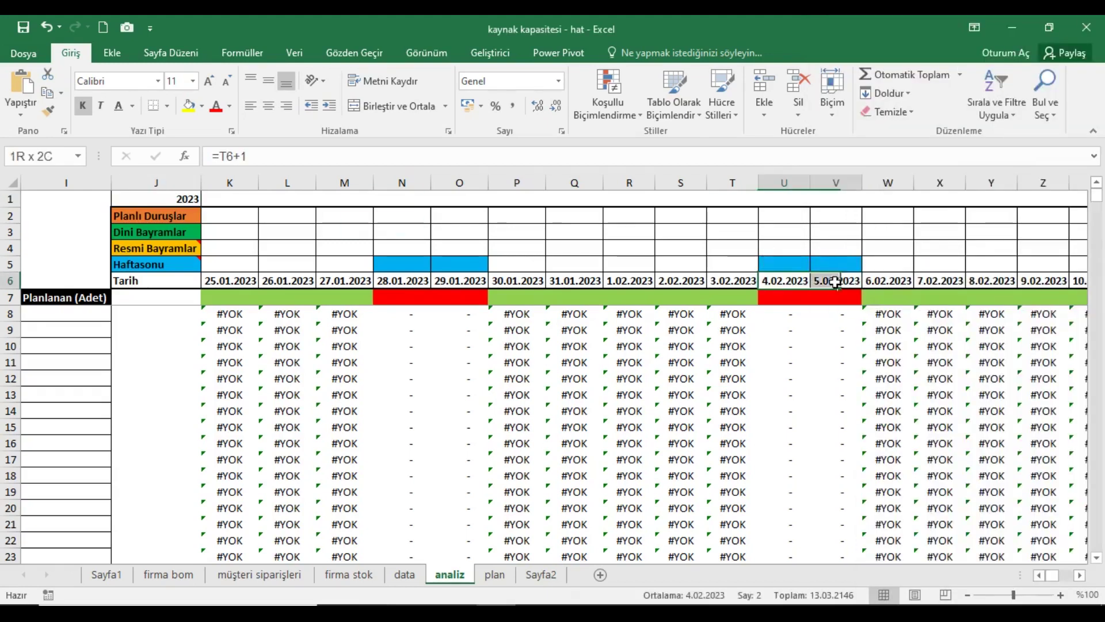
click(196, 199)
click(208, 199)
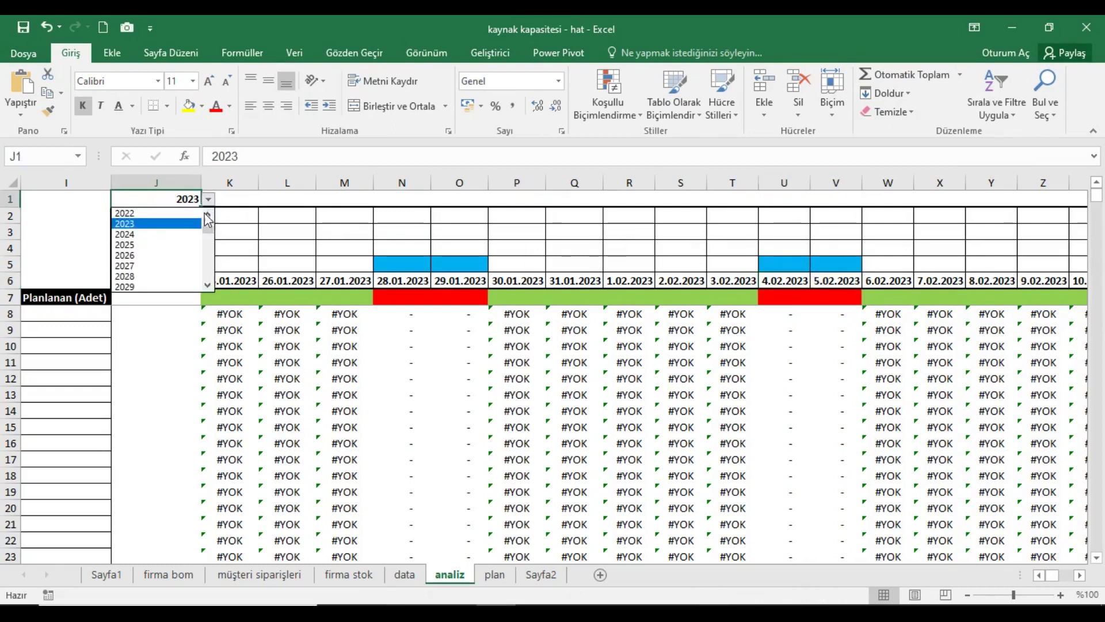
click(138, 213)
click(236, 252)
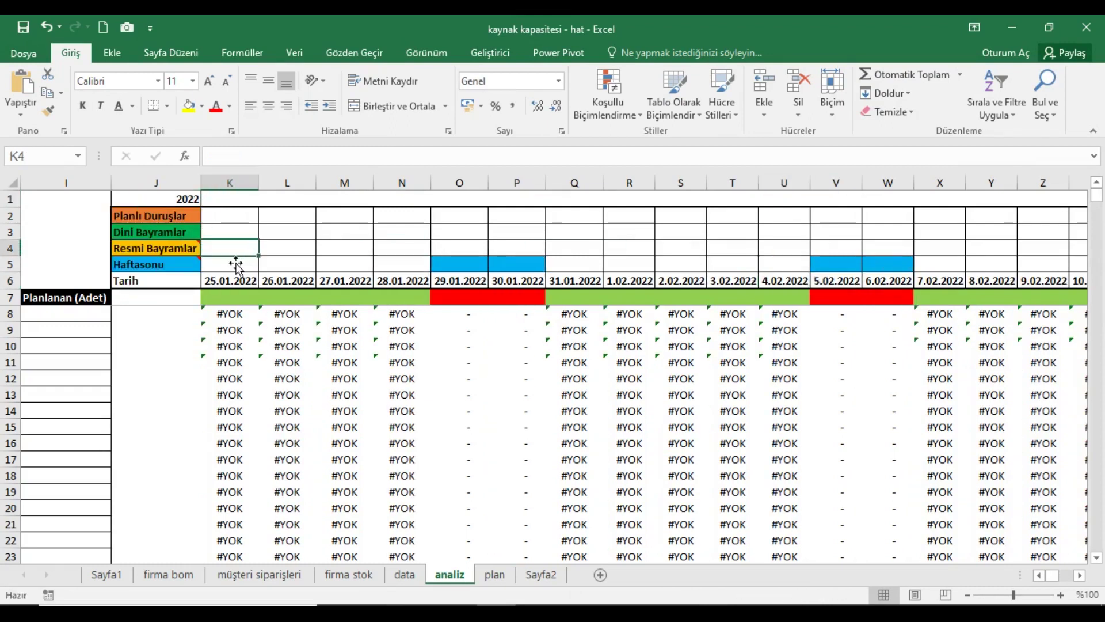
click(178, 237)
click(1080, 576)
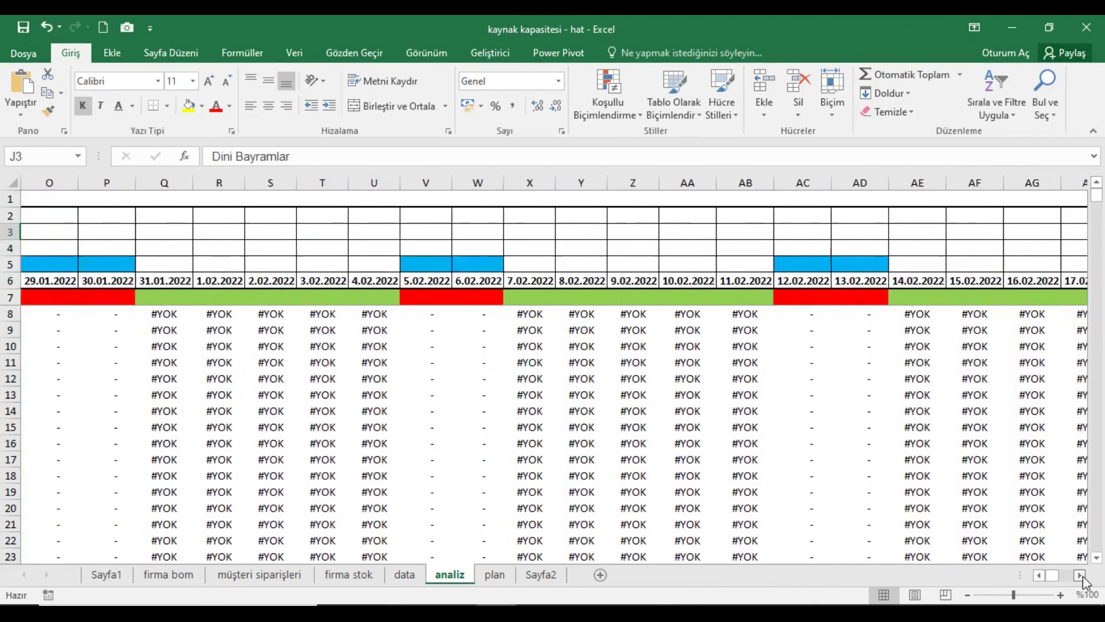
drag(1081, 579, 1081, 578)
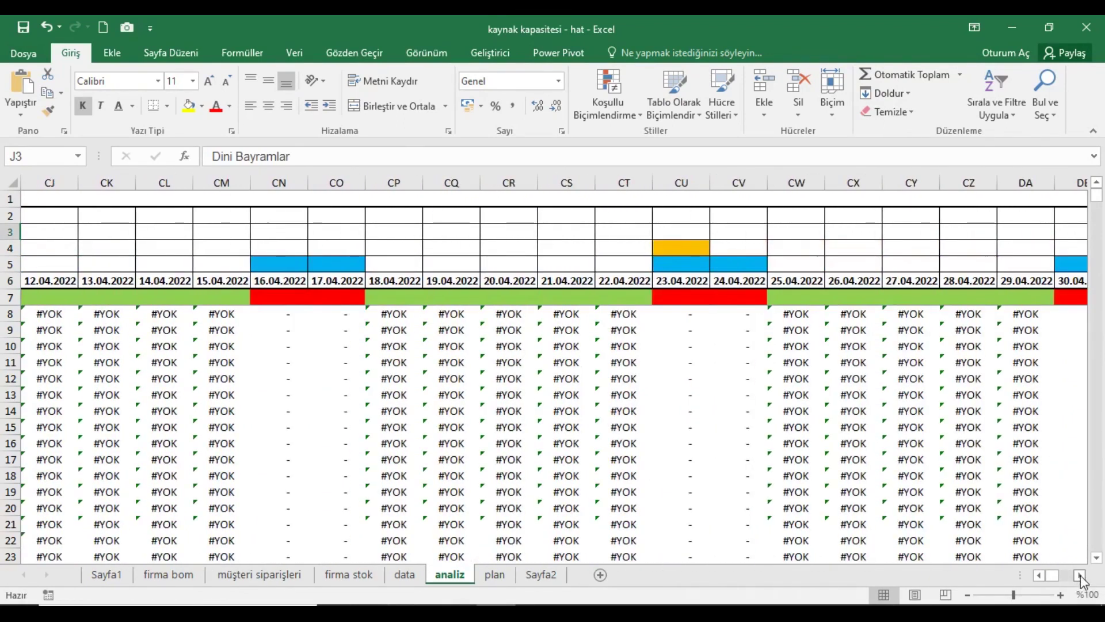
drag(1080, 579, 1080, 579)
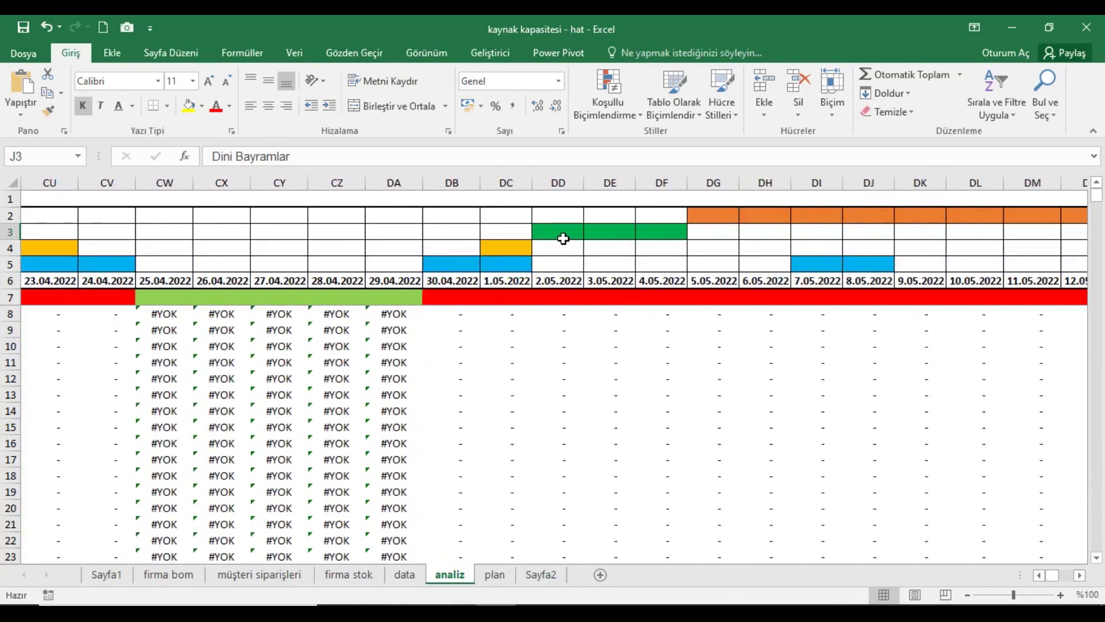
drag(563, 238, 656, 233)
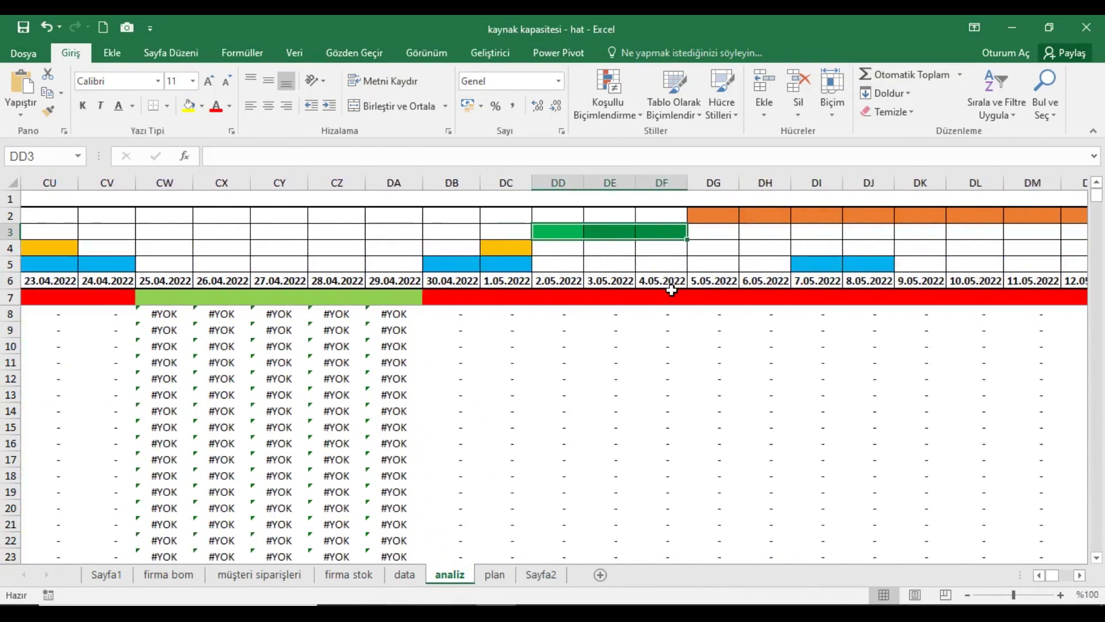
click(1081, 575)
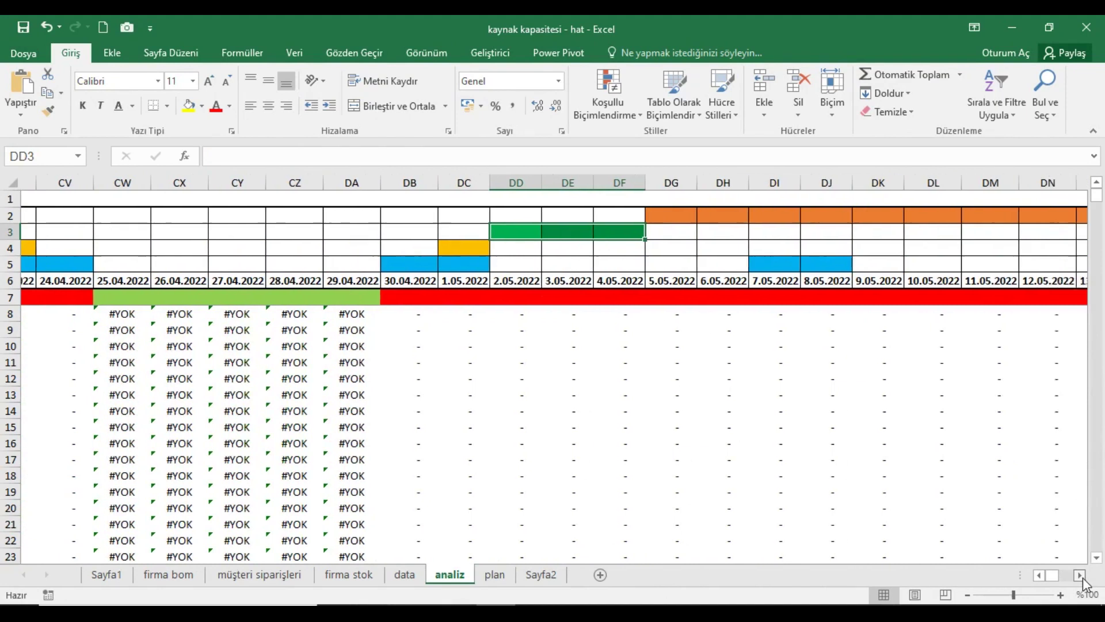
drag(1080, 576, 1080, 576)
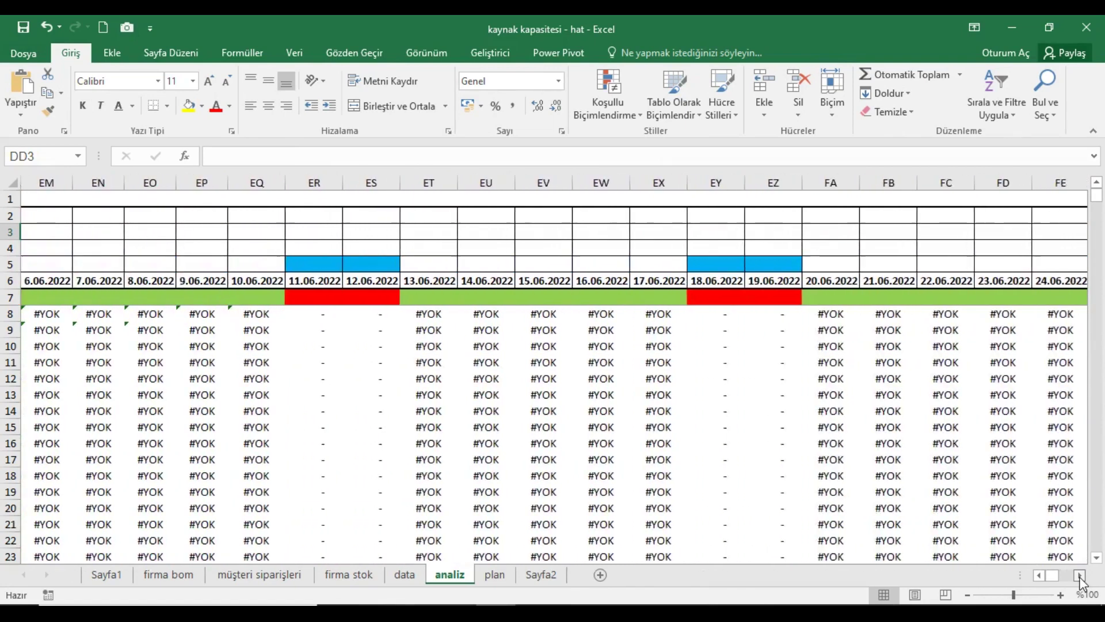
drag(1080, 579, 1081, 578)
click(644, 236)
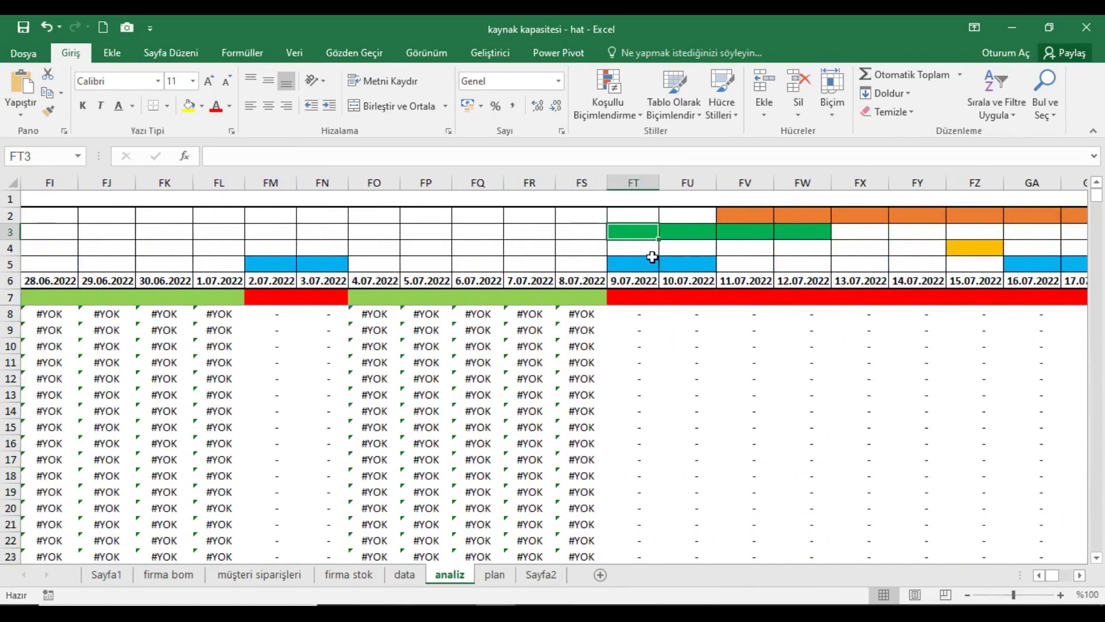
click(804, 240)
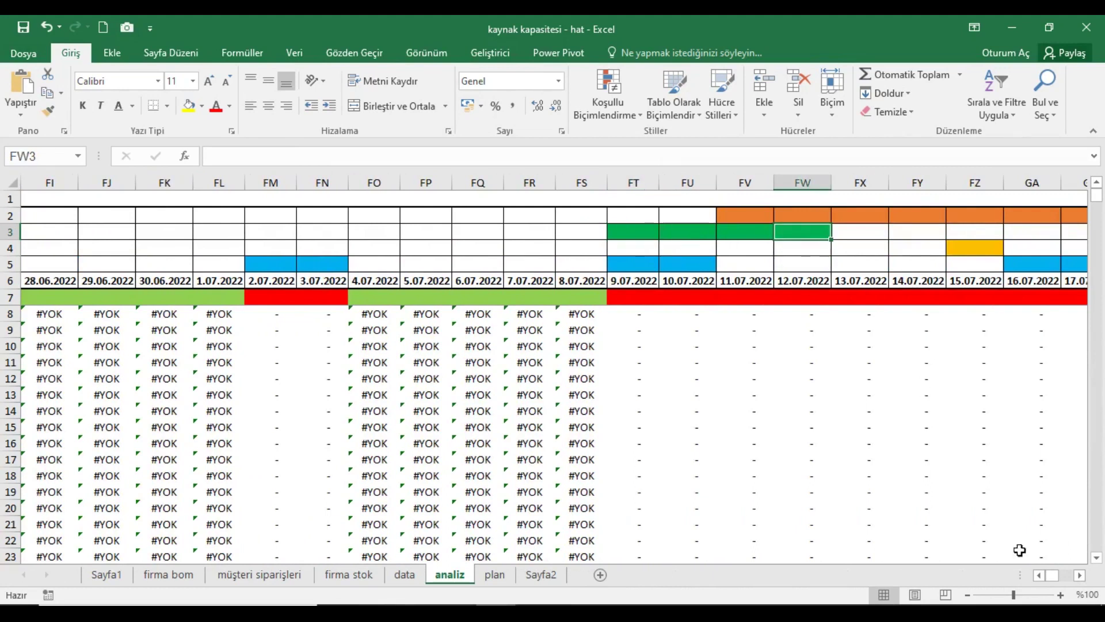
drag(1081, 580, 1082, 580)
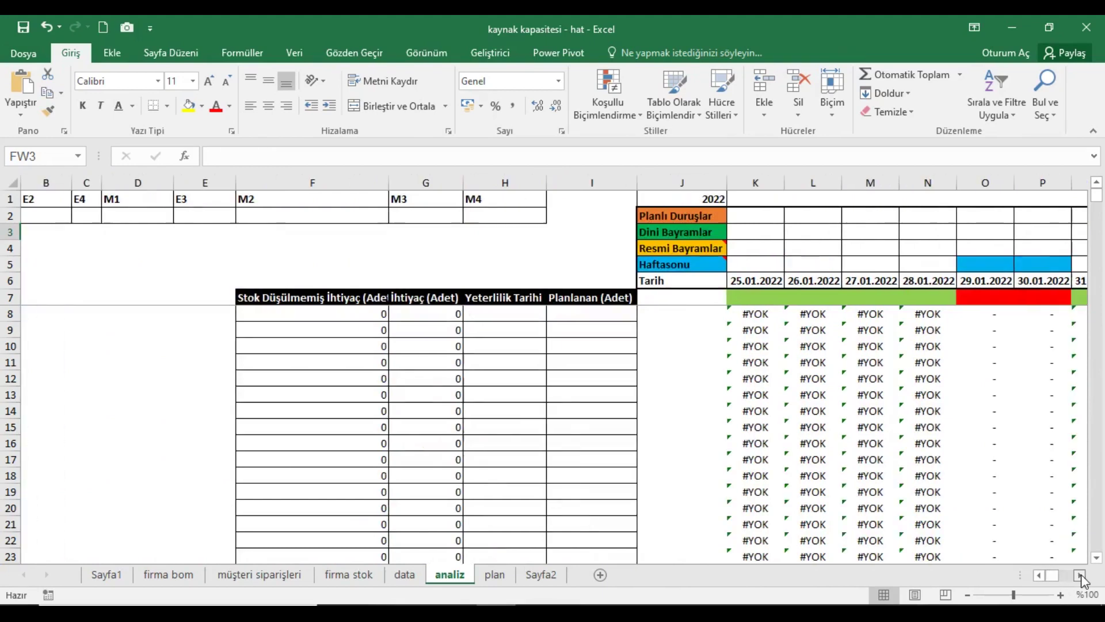
Scroll the analiz calendar to the 5–14 May maintenance band, mark its first and last days, then open data.
click(1081, 577)
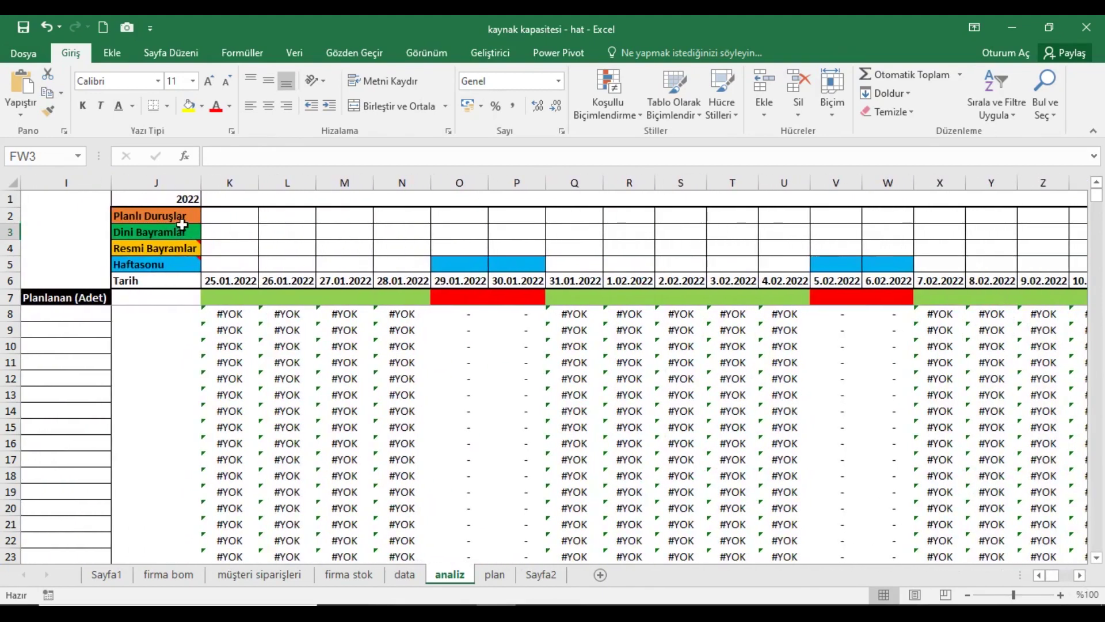
click(186, 222)
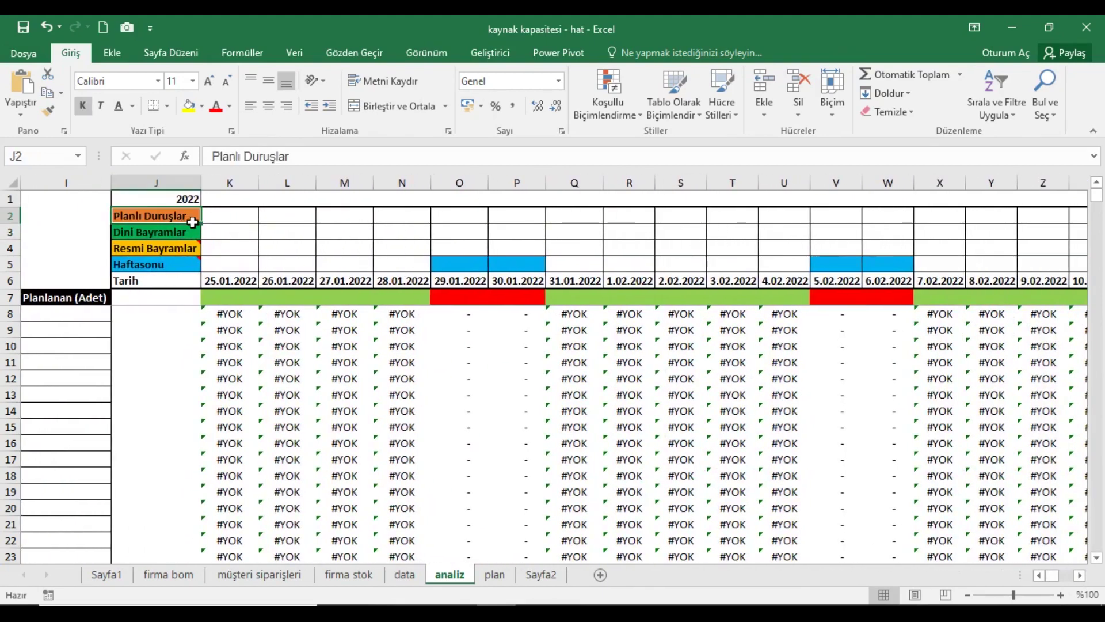
click(1076, 574)
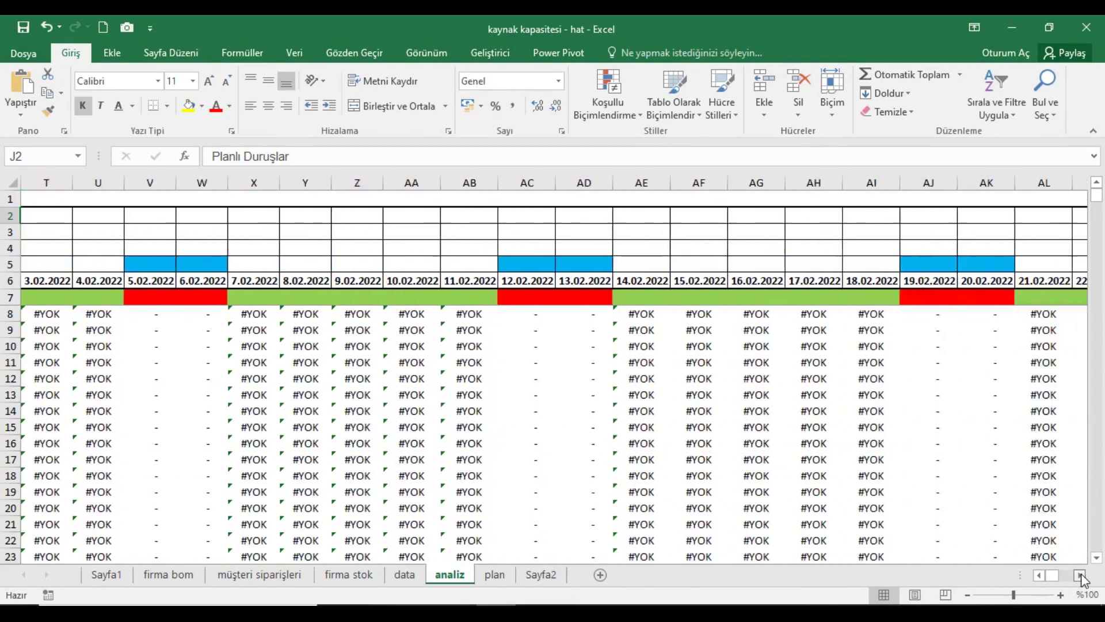
click(1080, 576)
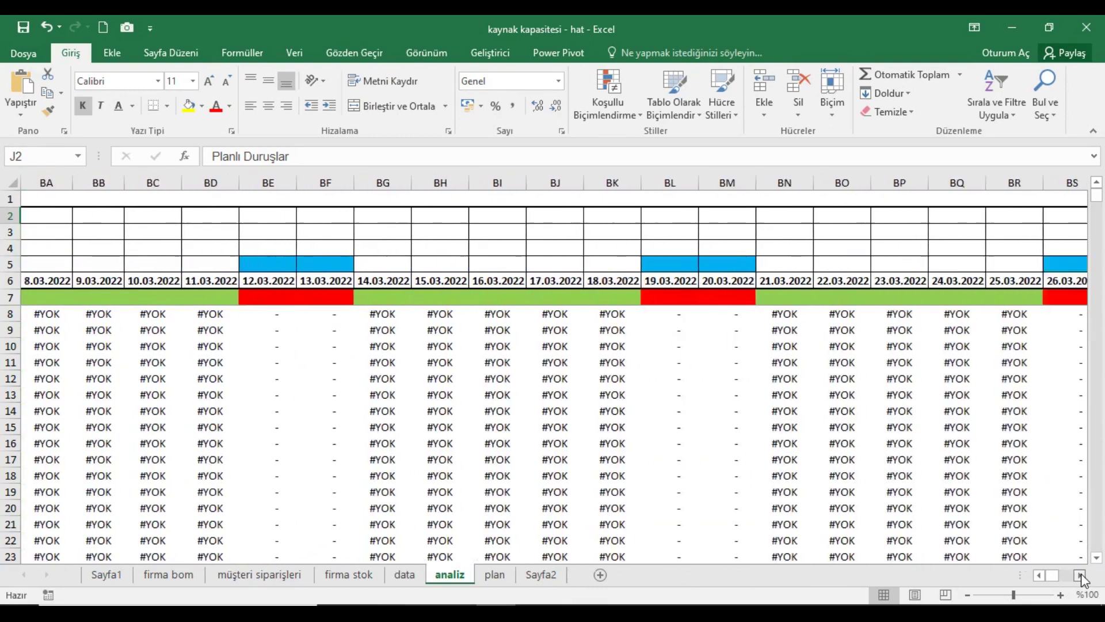
click(1080, 575)
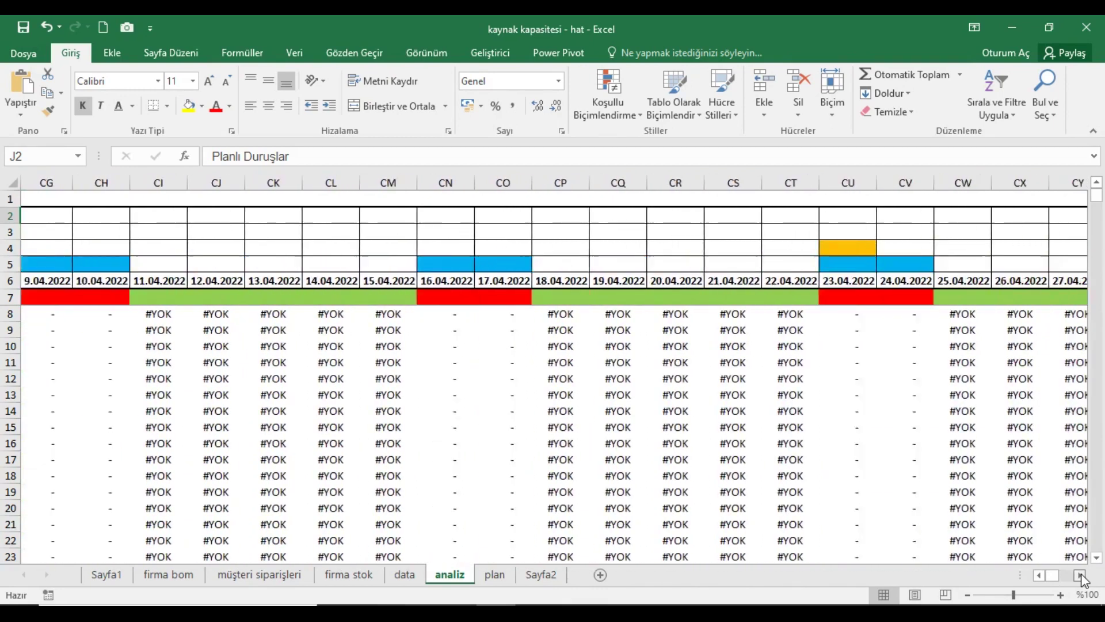
click(1080, 576)
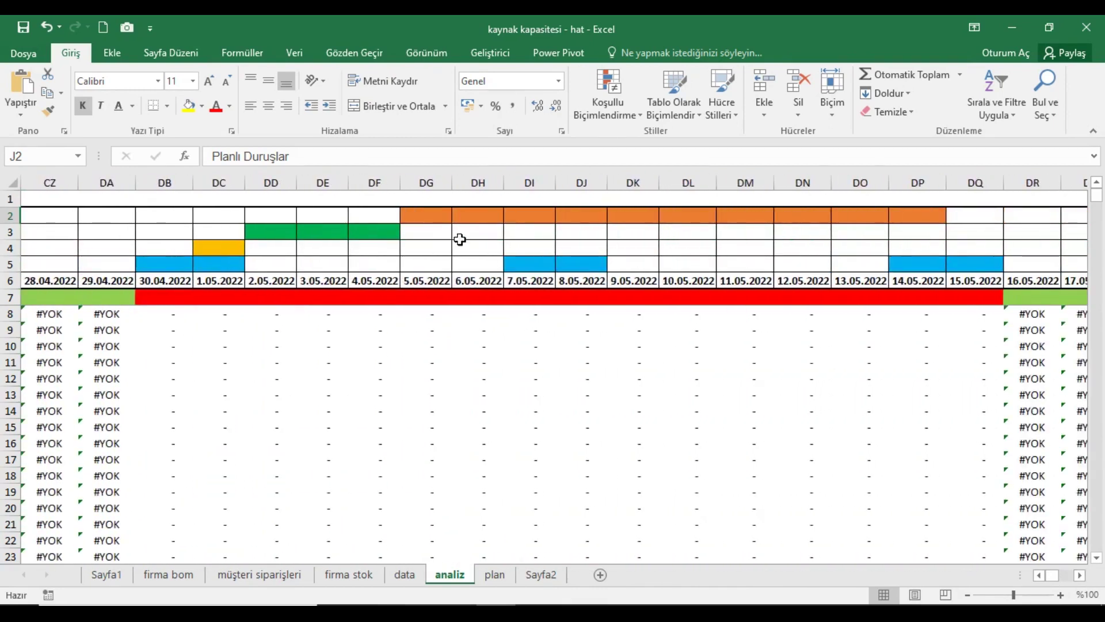
click(437, 218)
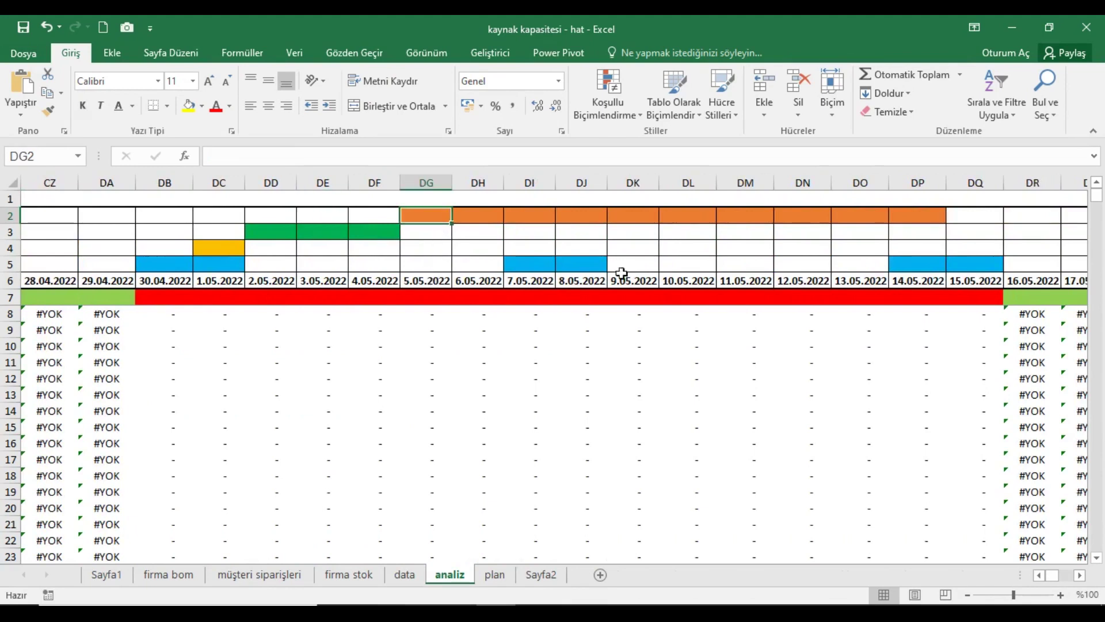
click(928, 222)
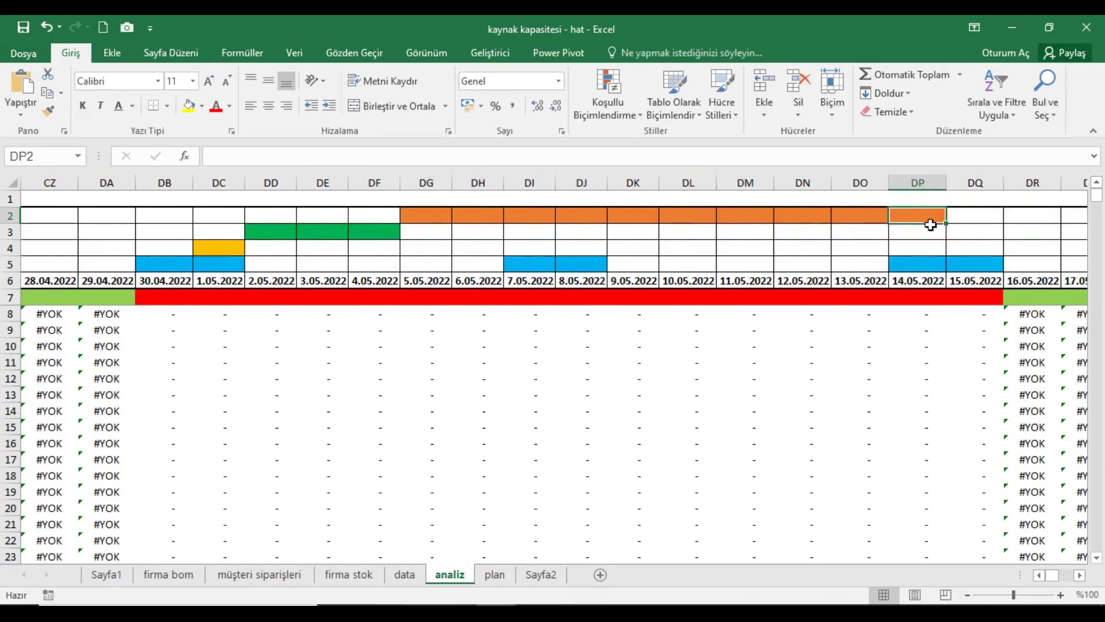
click(405, 573)
Select the ten Bakım maintenance dates in M1:M10 on the data sheet.
click(824, 203)
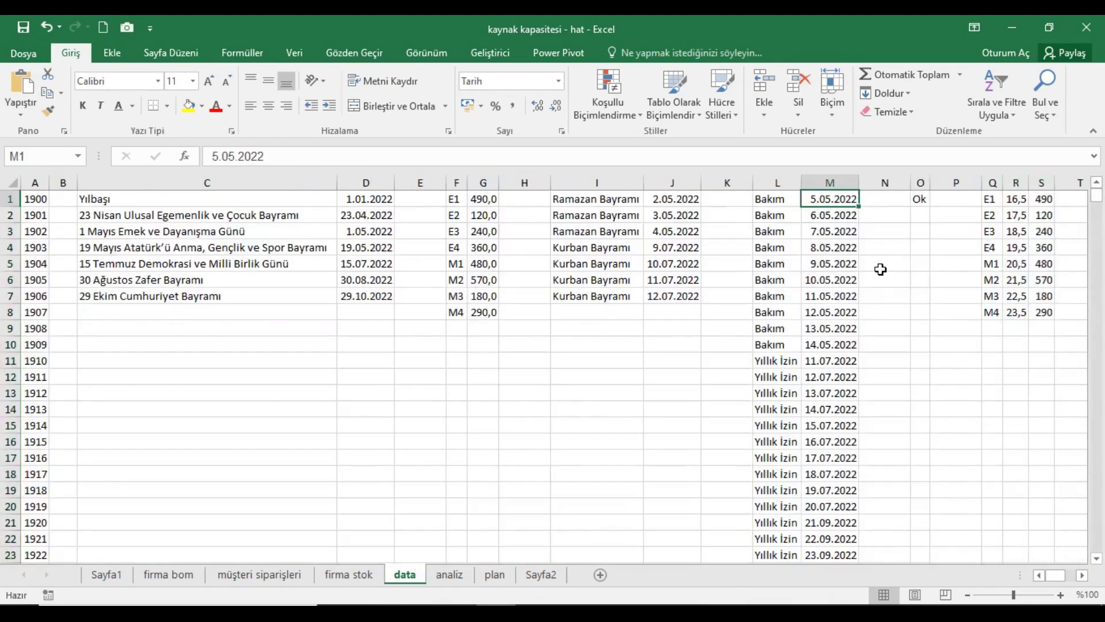
drag(830, 202, 827, 346)
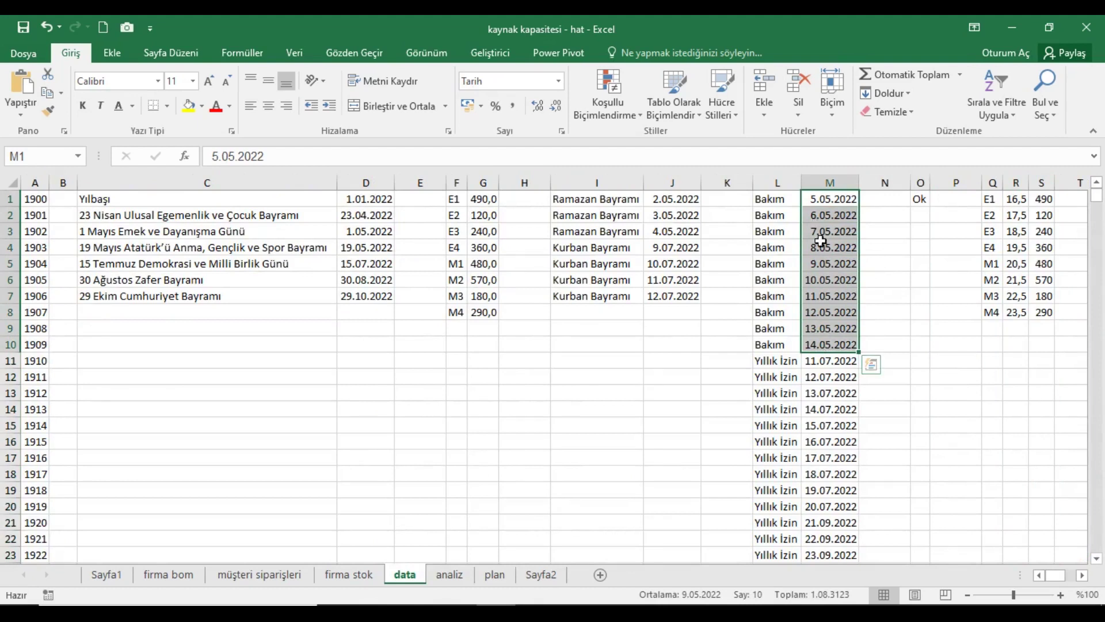
click(453, 579)
click(368, 578)
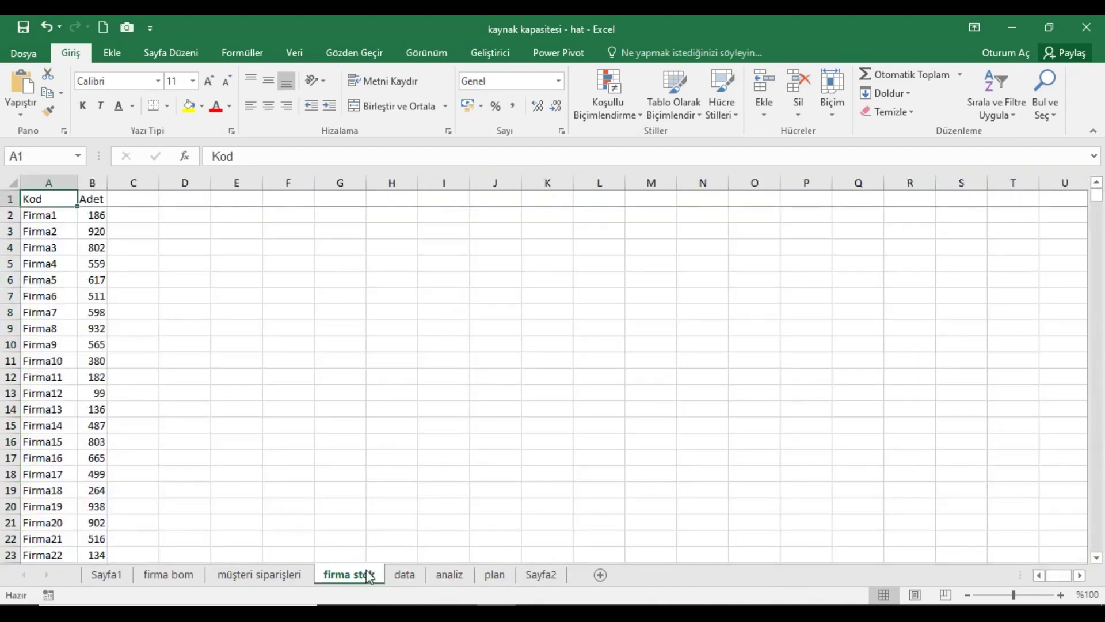
click(418, 583)
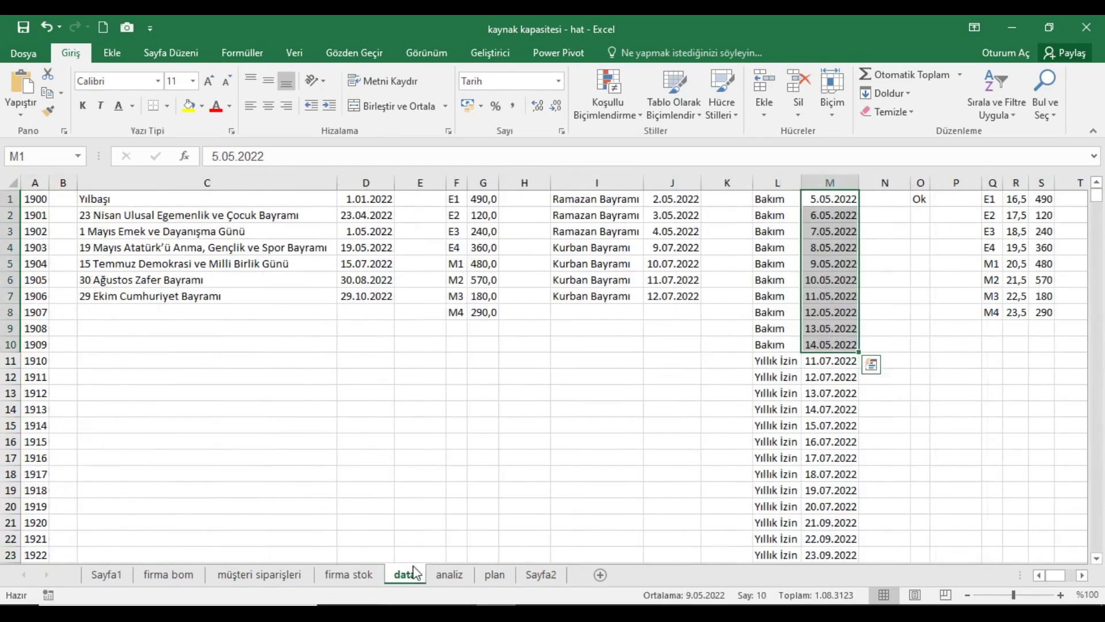
Change M1 to 5.06.2022 and fill consecutive dates down through M5.
click(823, 203)
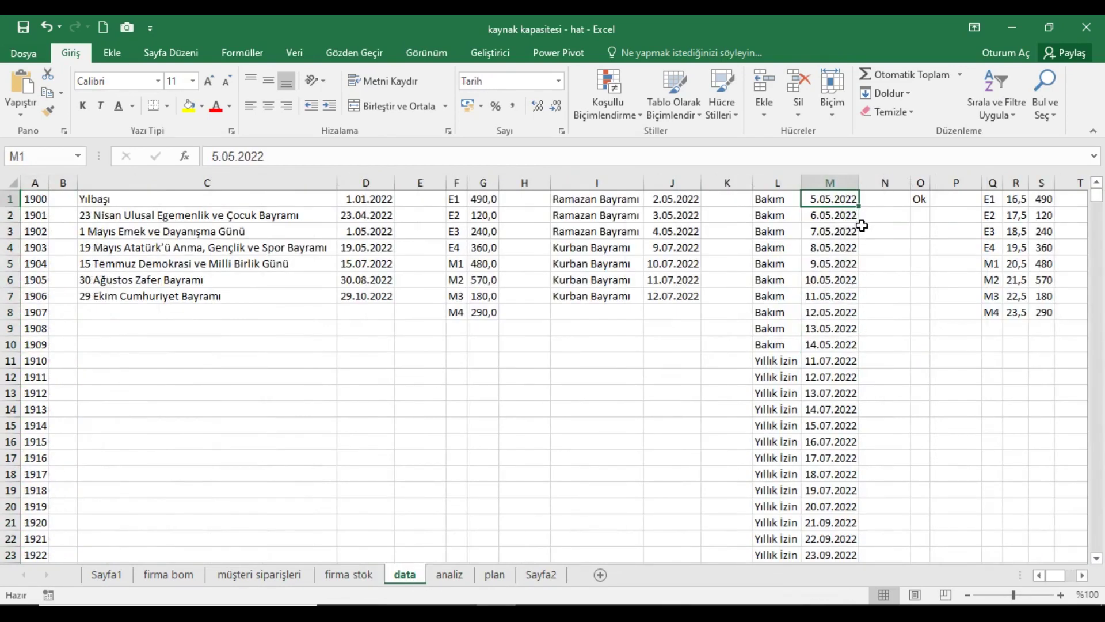
click(254, 157)
text(6.)
key(Return)
key(Up)
drag(866, 213, 857, 278)
Change M6 to 10.08.2022, fill 10.08–14.08.2022 down through M10, and return to analiz.
click(839, 285)
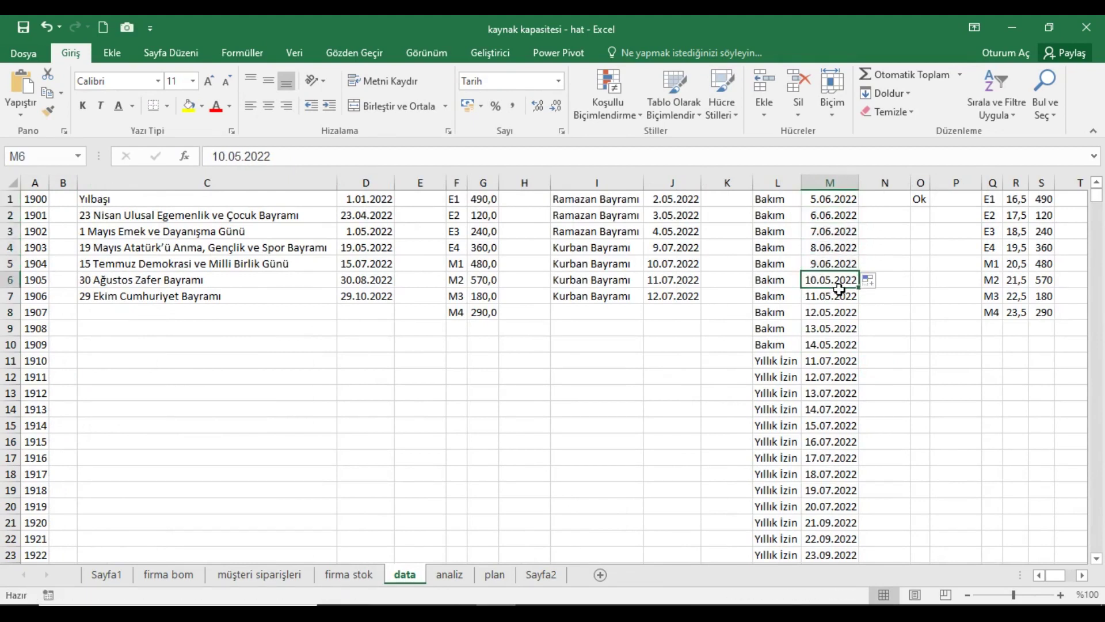
click(247, 161)
key(BackSpace)
text(8)
key(Return)
click(822, 287)
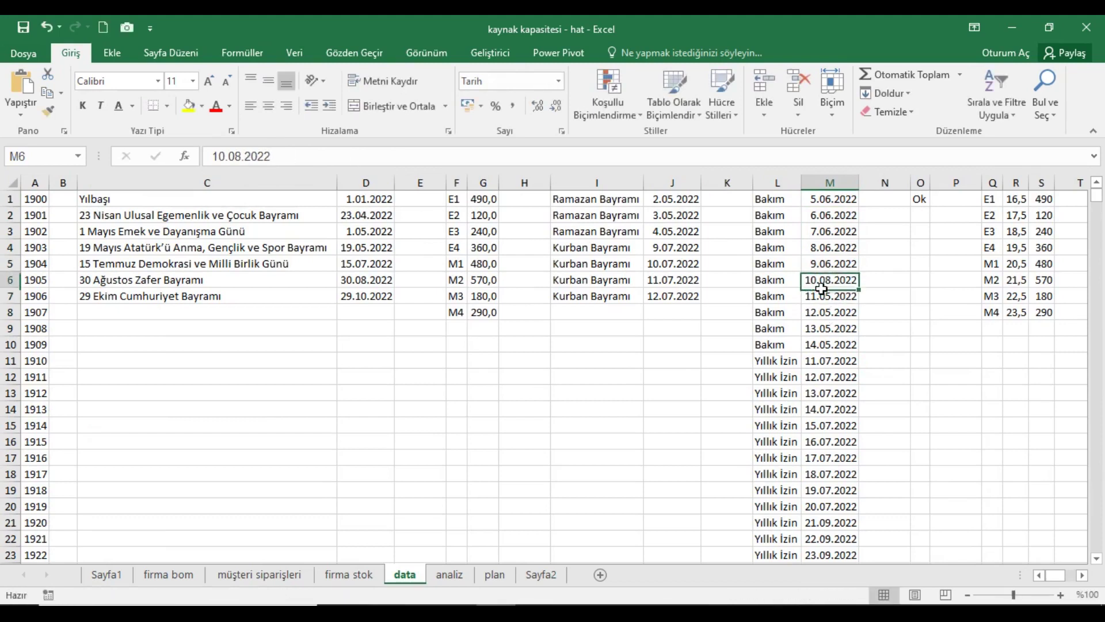
drag(866, 294, 860, 352)
drag(834, 201, 838, 345)
click(461, 576)
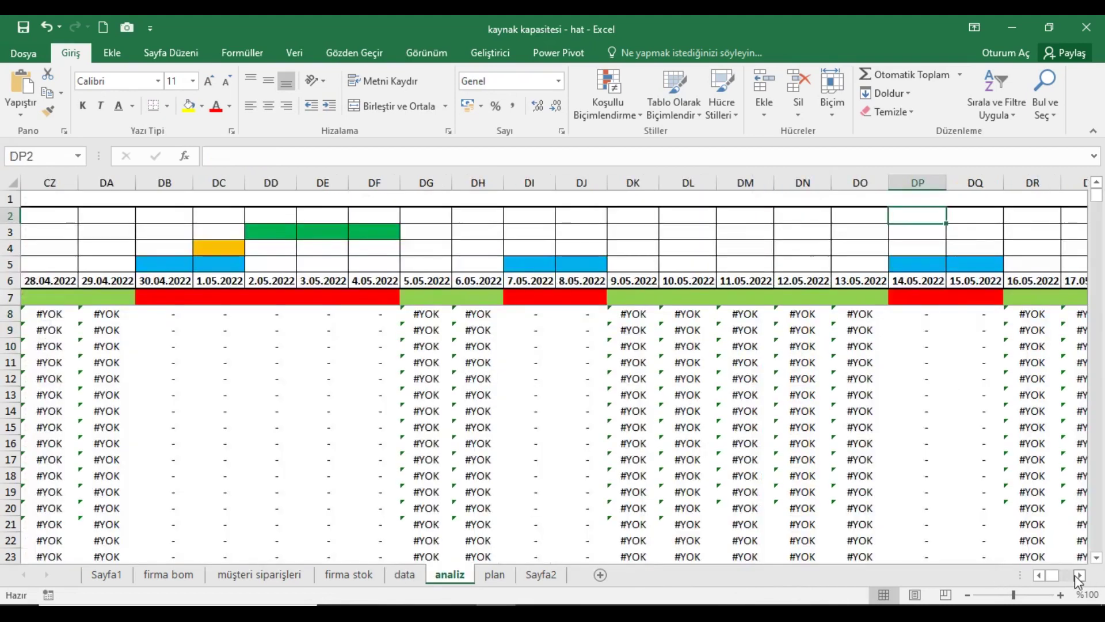
Check the 5–9 June band in the analiz calendar, then the July band starting 11.07.2022.
click(1079, 576)
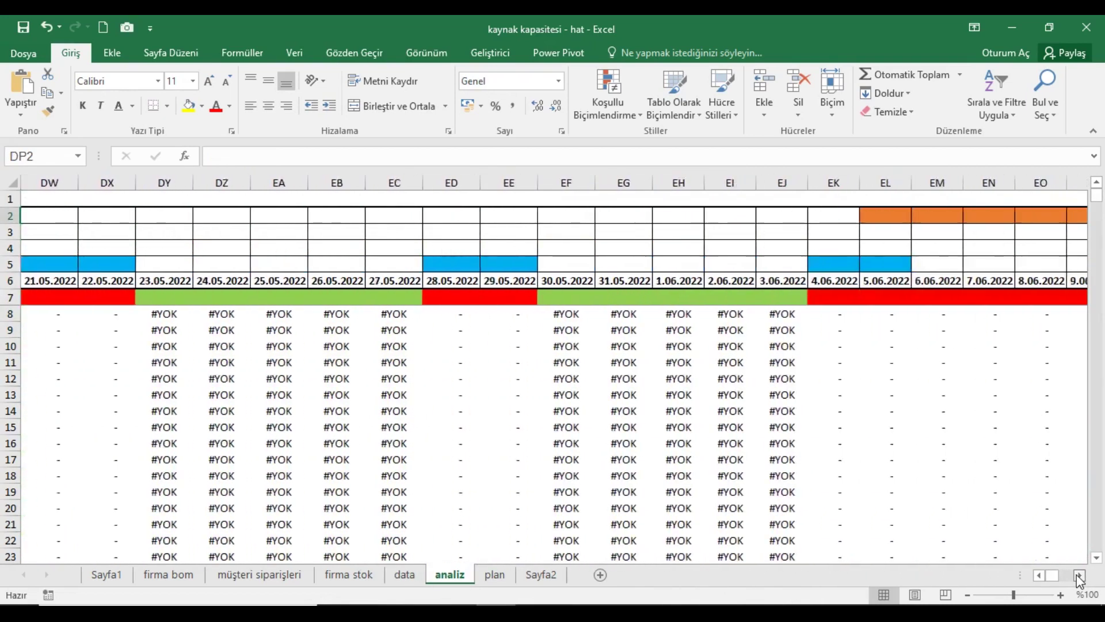
drag(483, 218, 693, 219)
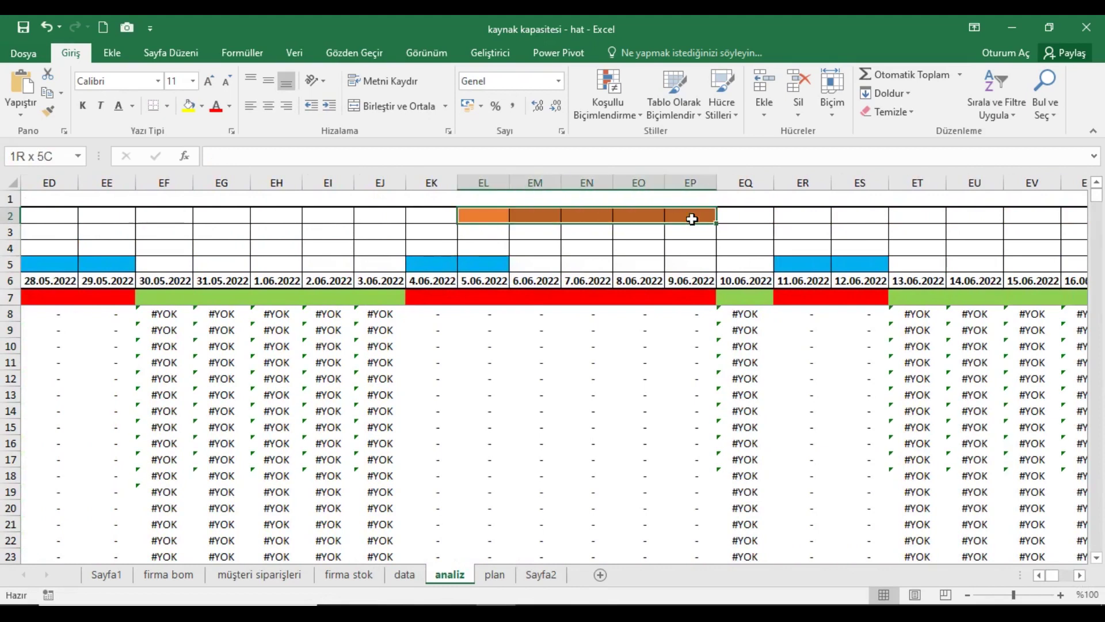
click(1080, 575)
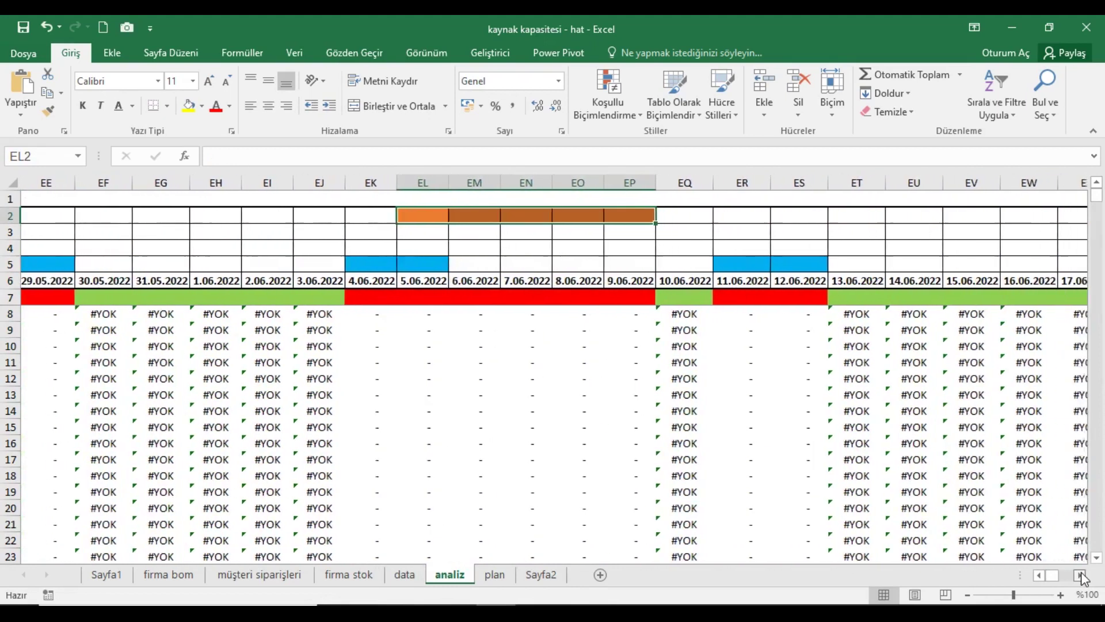
click(1080, 576)
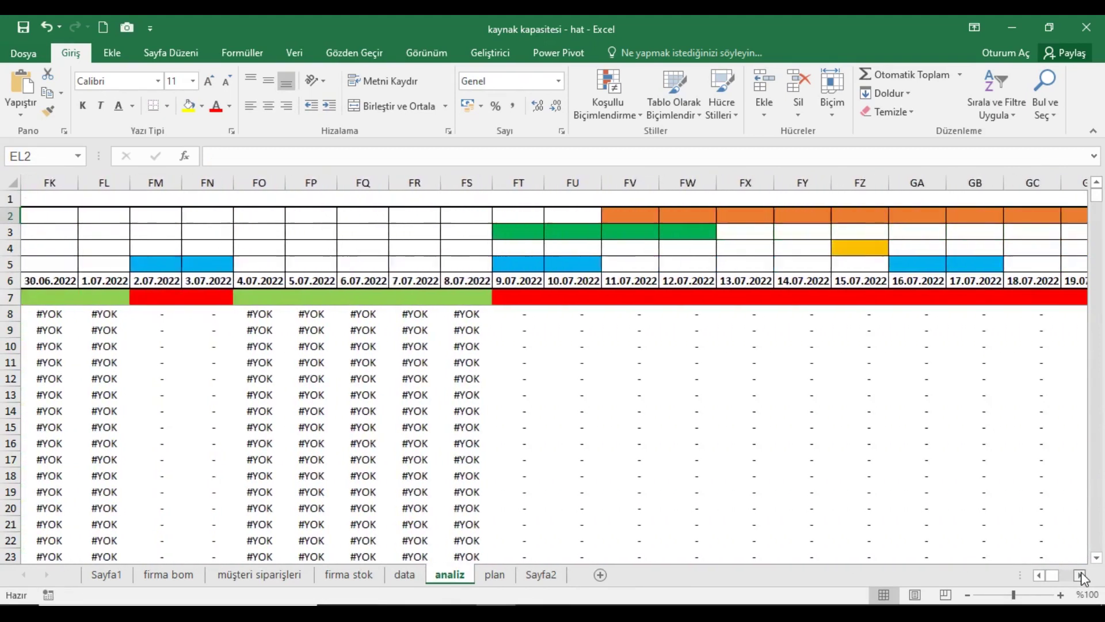
click(1081, 576)
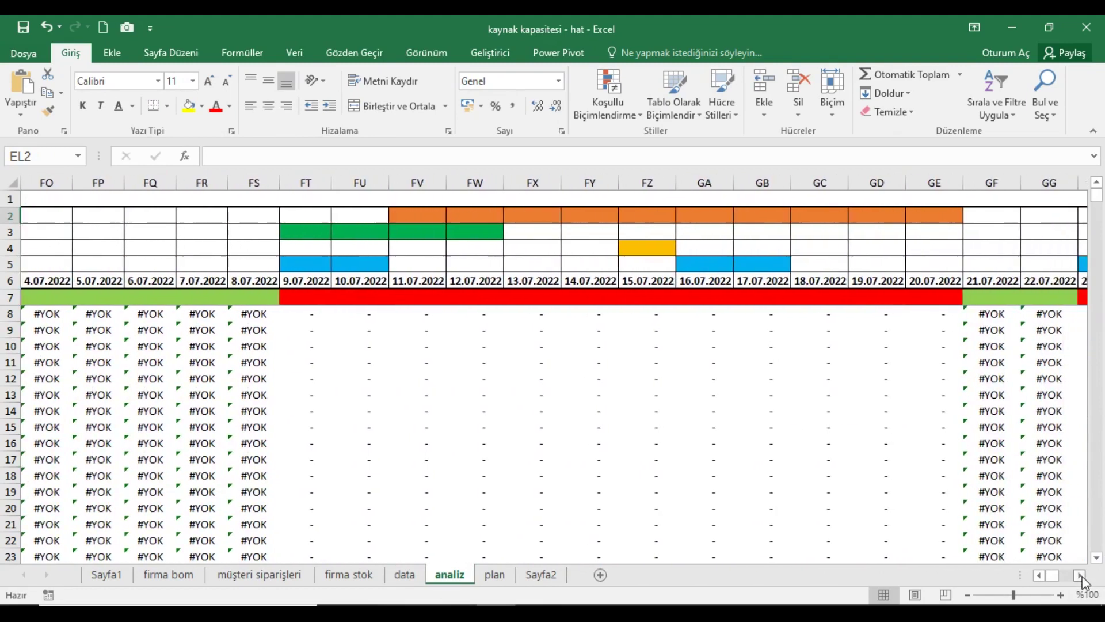
click(438, 217)
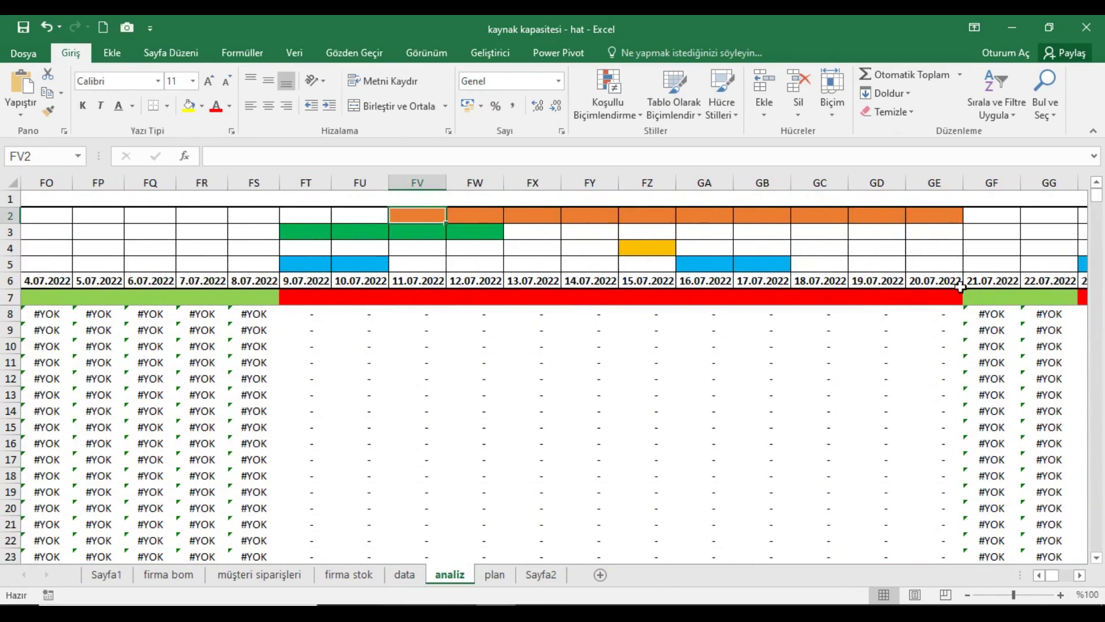
click(420, 576)
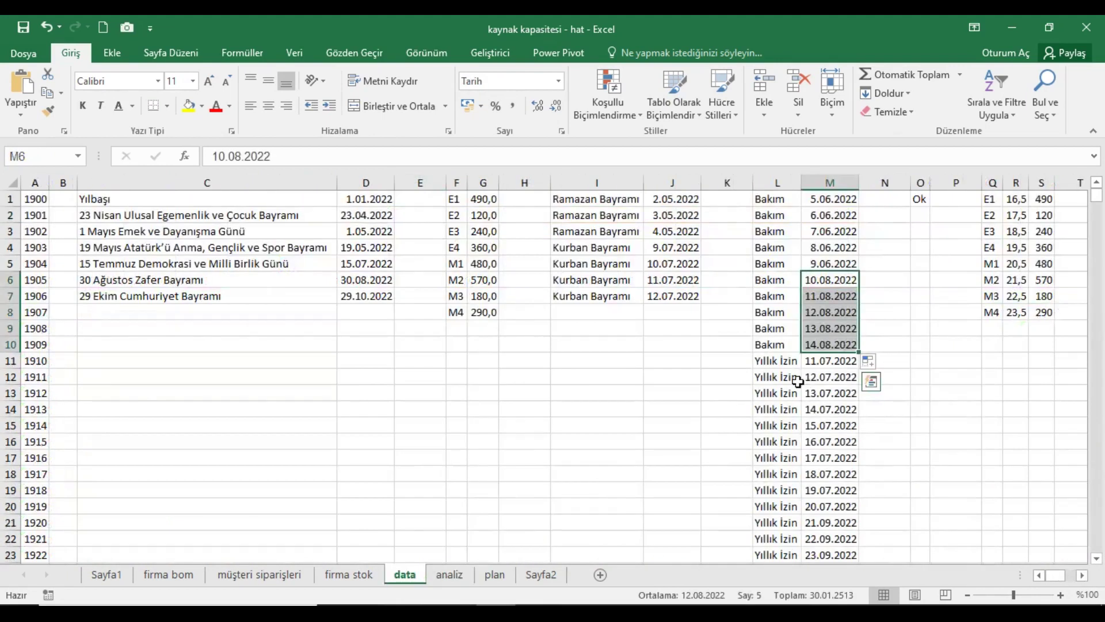
drag(834, 369, 834, 509)
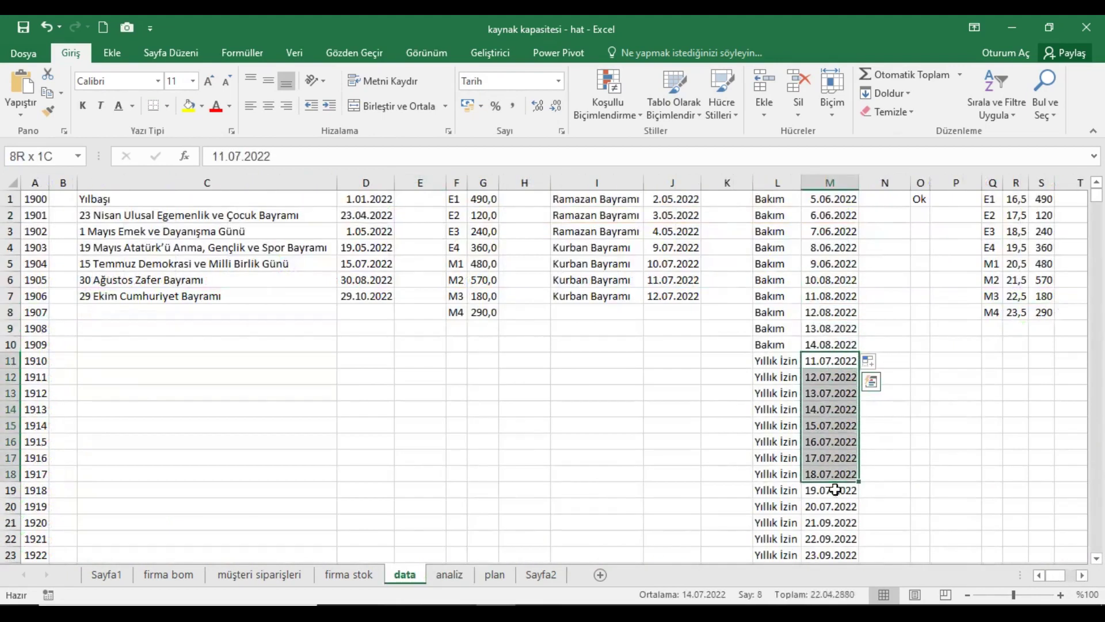
click(452, 576)
click(1080, 575)
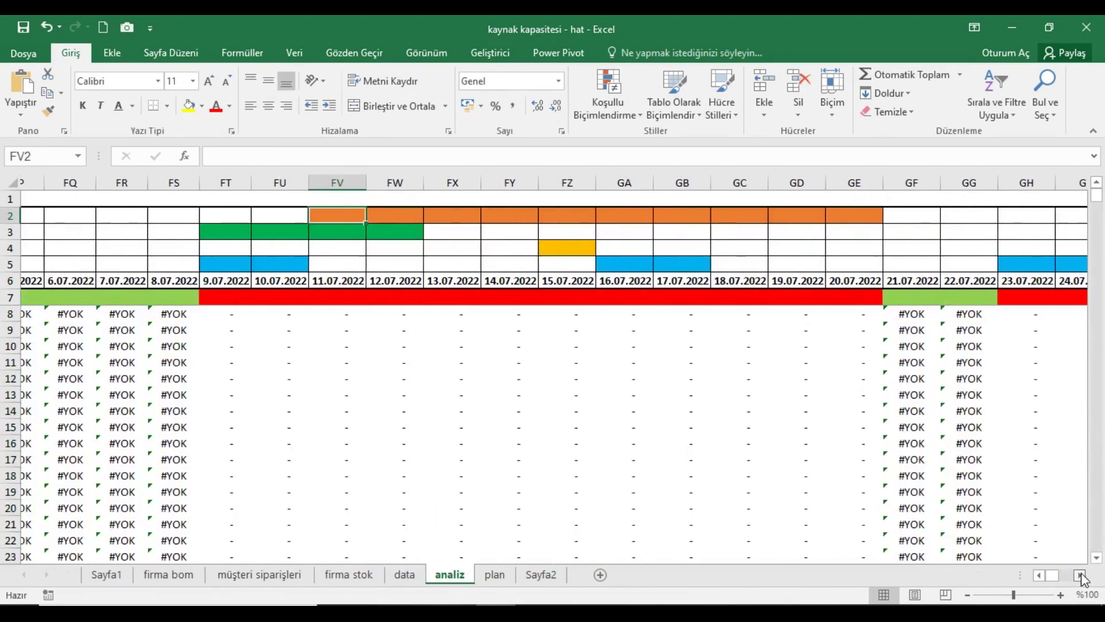
click(1080, 575)
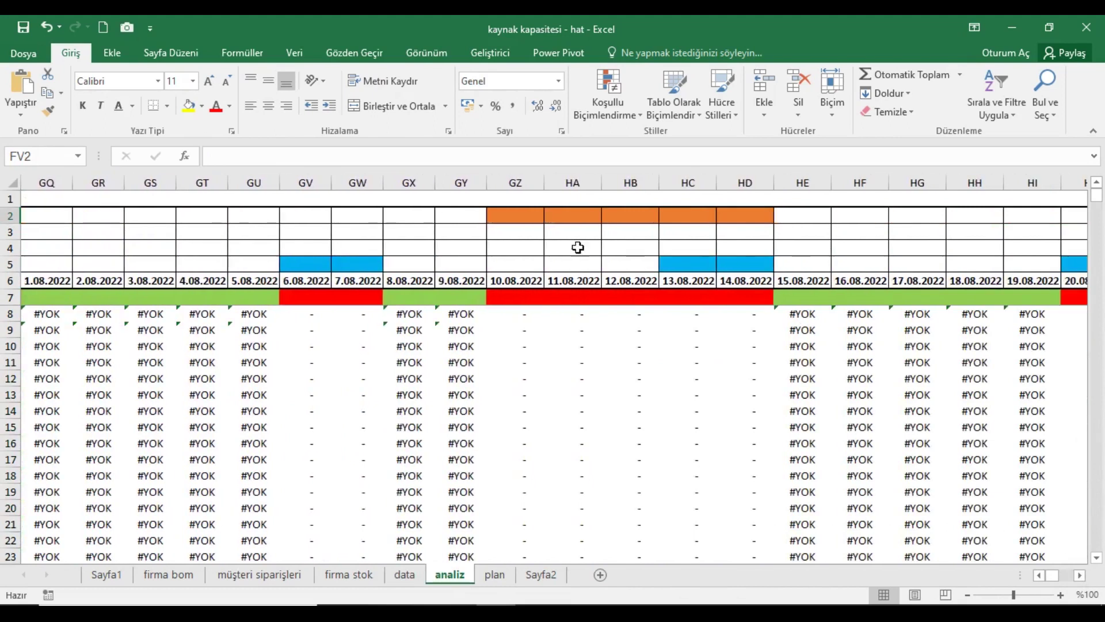
click(538, 219)
click(754, 221)
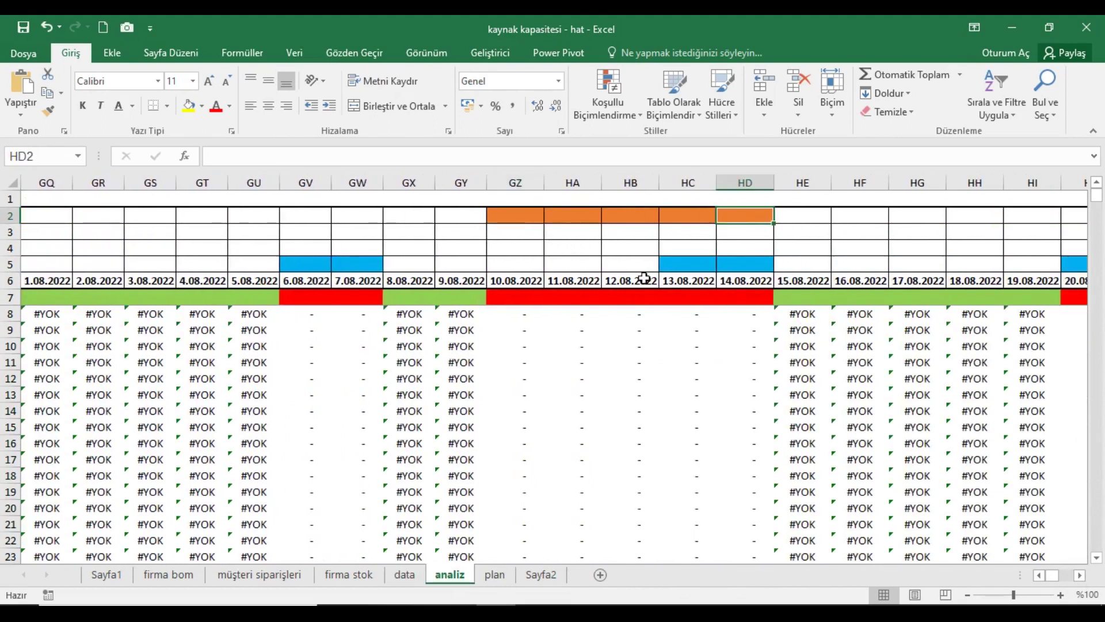
click(409, 575)
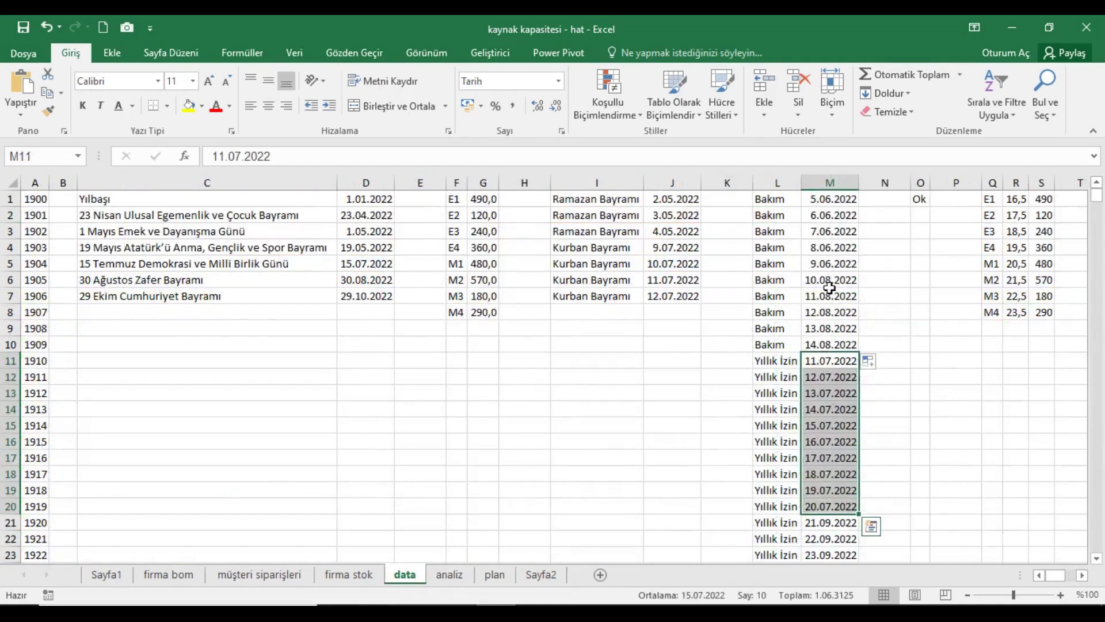
drag(829, 288, 833, 344)
scroll(836, 426, down, 2)
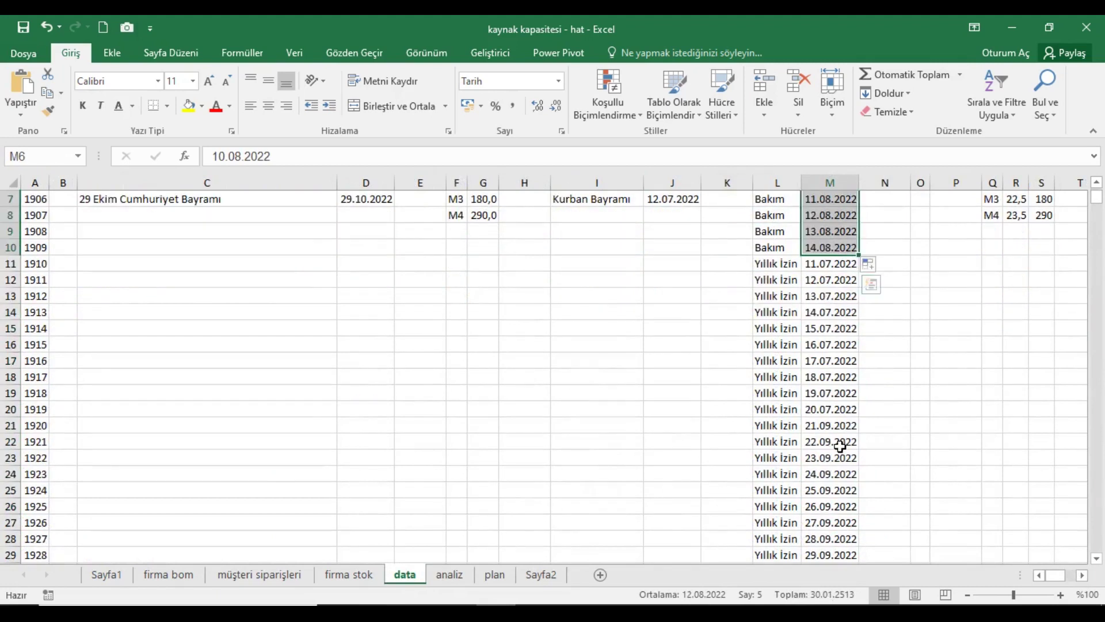
scroll(840, 446, down, 1)
drag(842, 386, 841, 526)
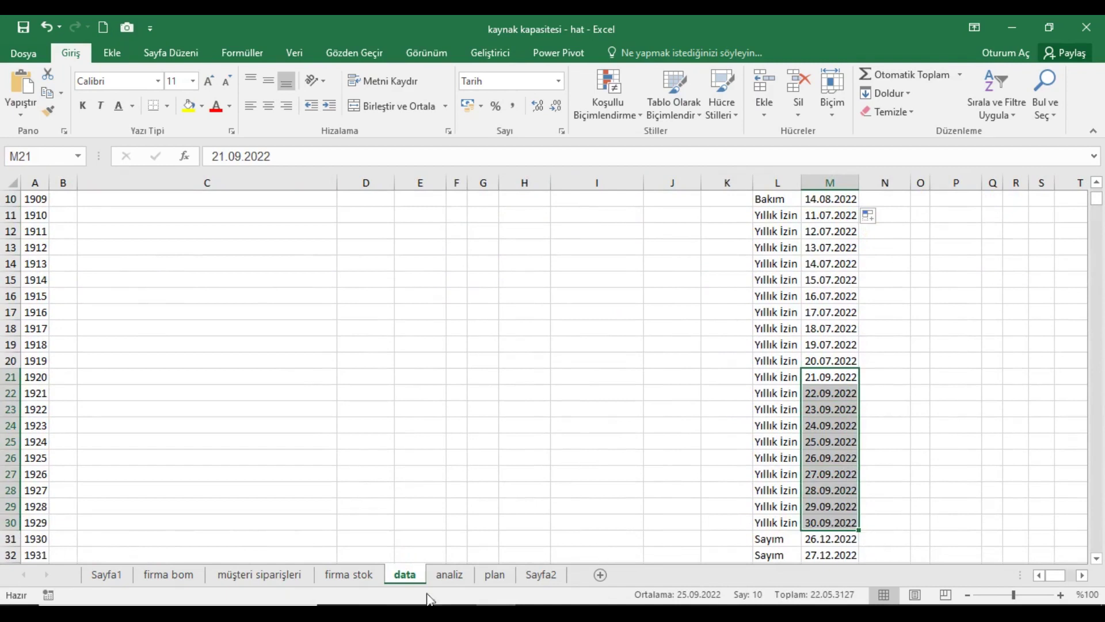
click(449, 574)
click(1080, 576)
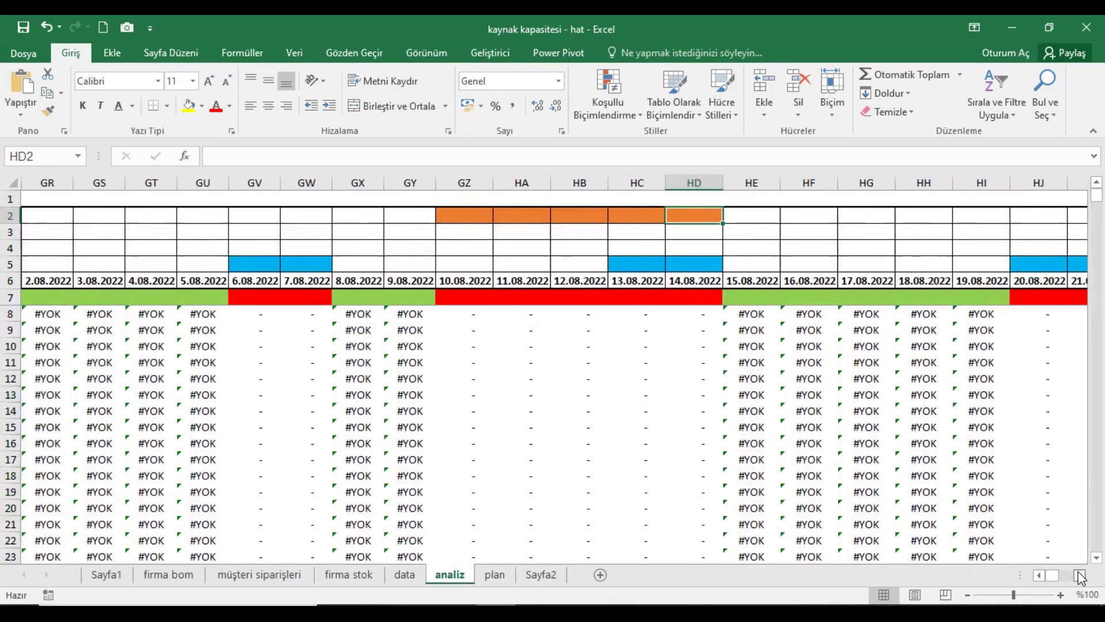
drag(1080, 576, 1080, 576)
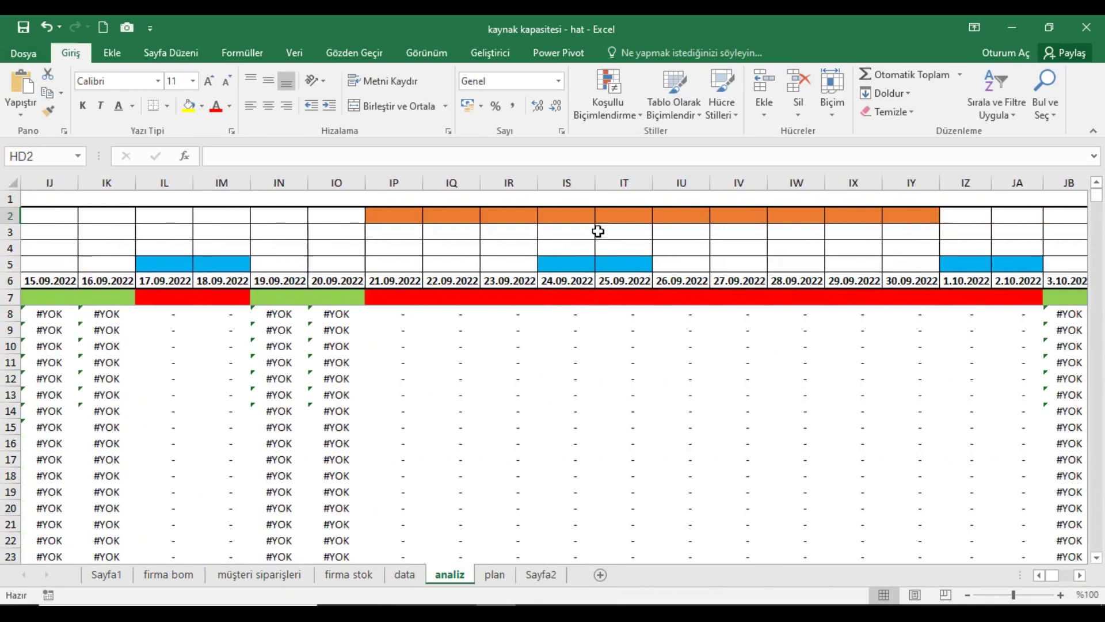
click(420, 220)
click(933, 221)
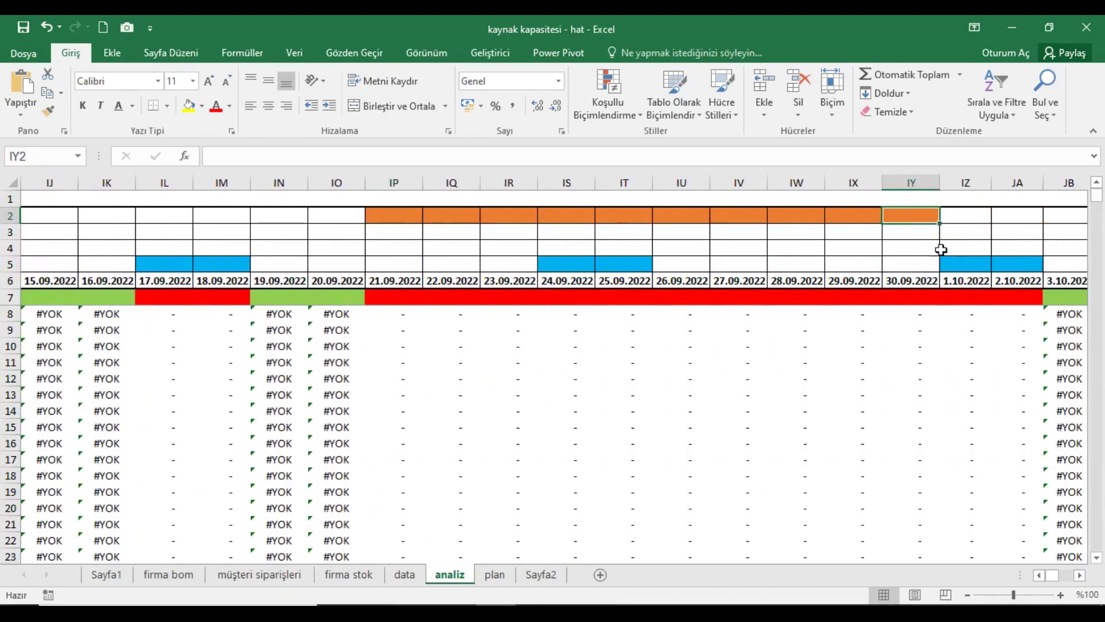
click(1080, 576)
drag(1079, 577, 1081, 570)
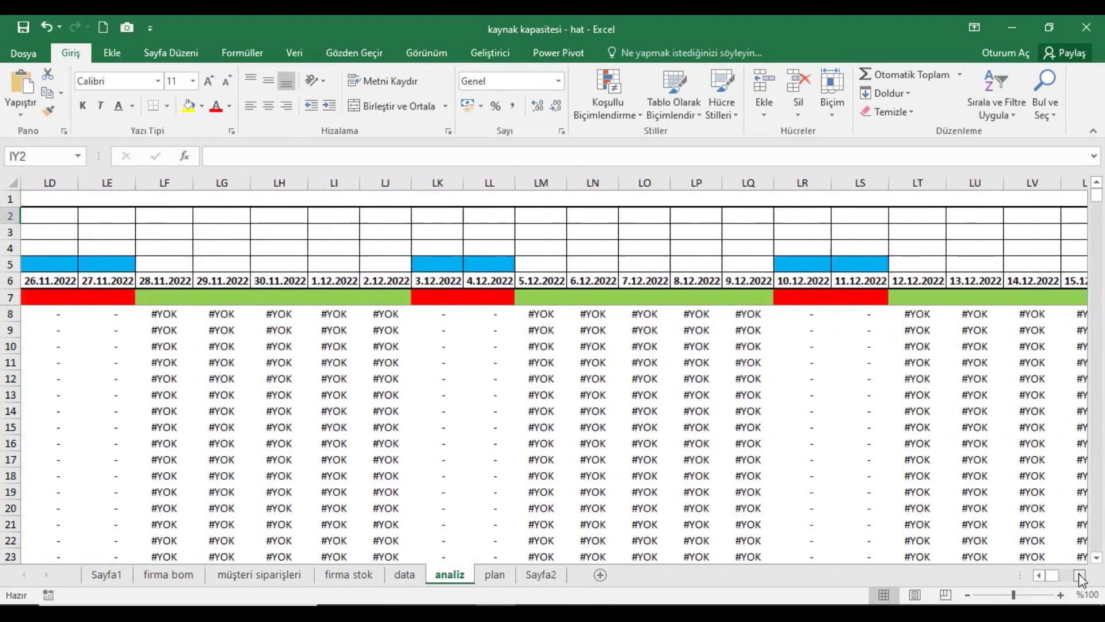
drag(507, 218, 747, 221)
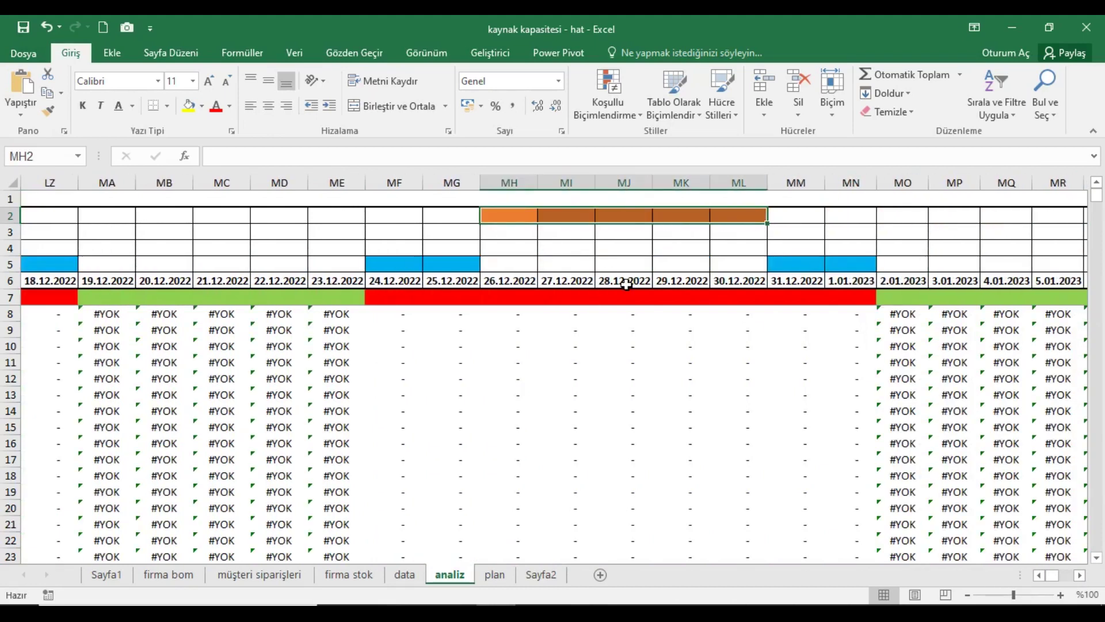
click(410, 575)
scroll(835, 518, down, 2)
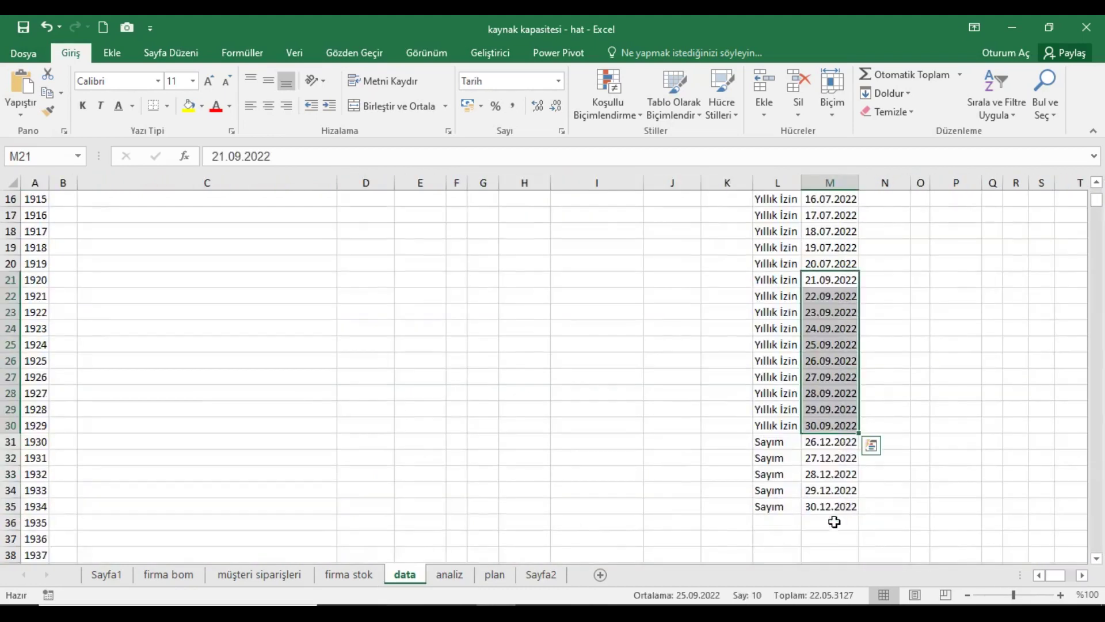
drag(834, 442, 835, 506)
scroll(838, 461, up, 5)
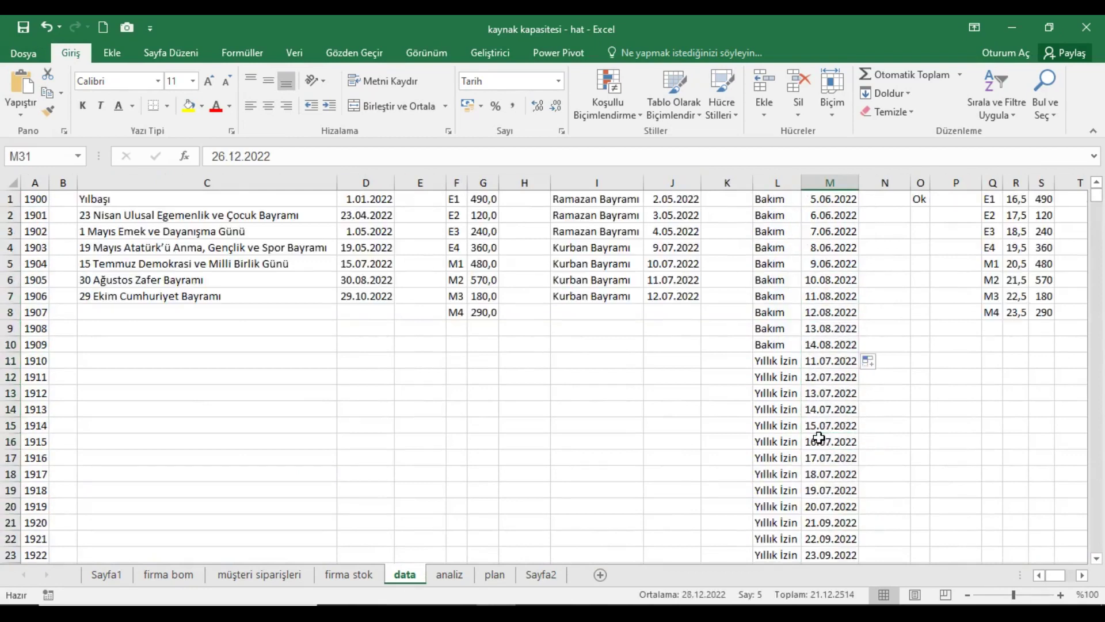
click(841, 207)
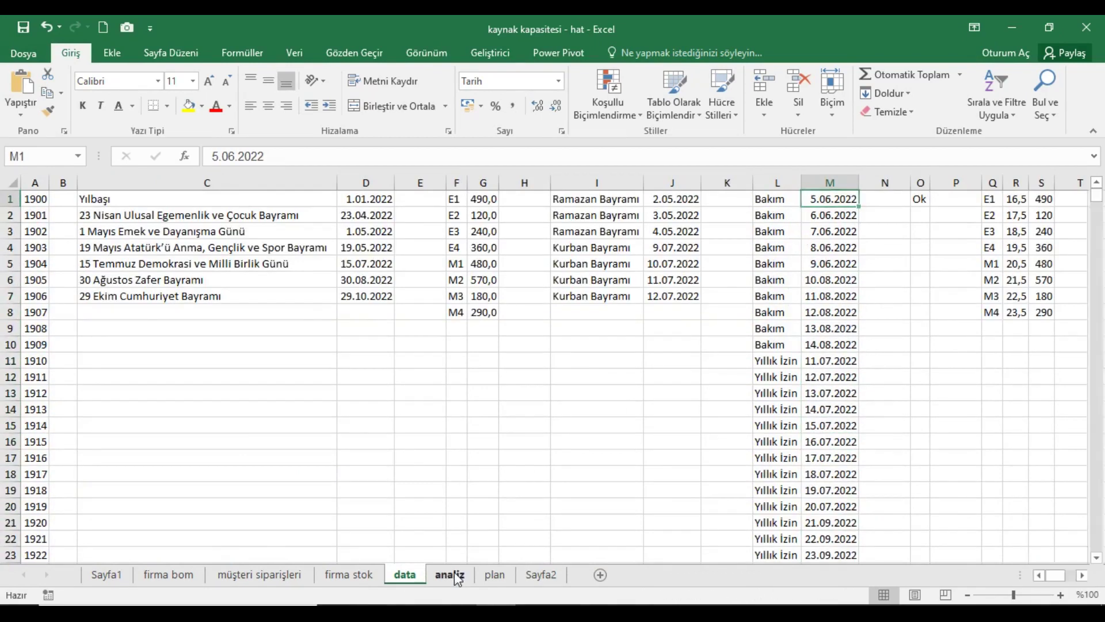
click(454, 574)
drag(1053, 575, 1030, 581)
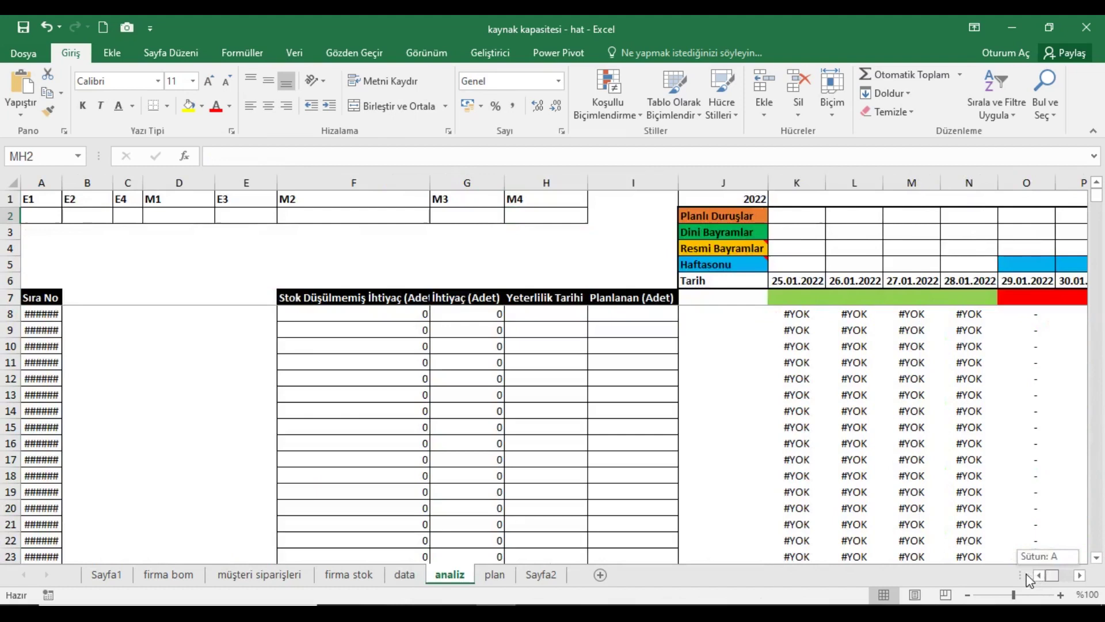
click(749, 200)
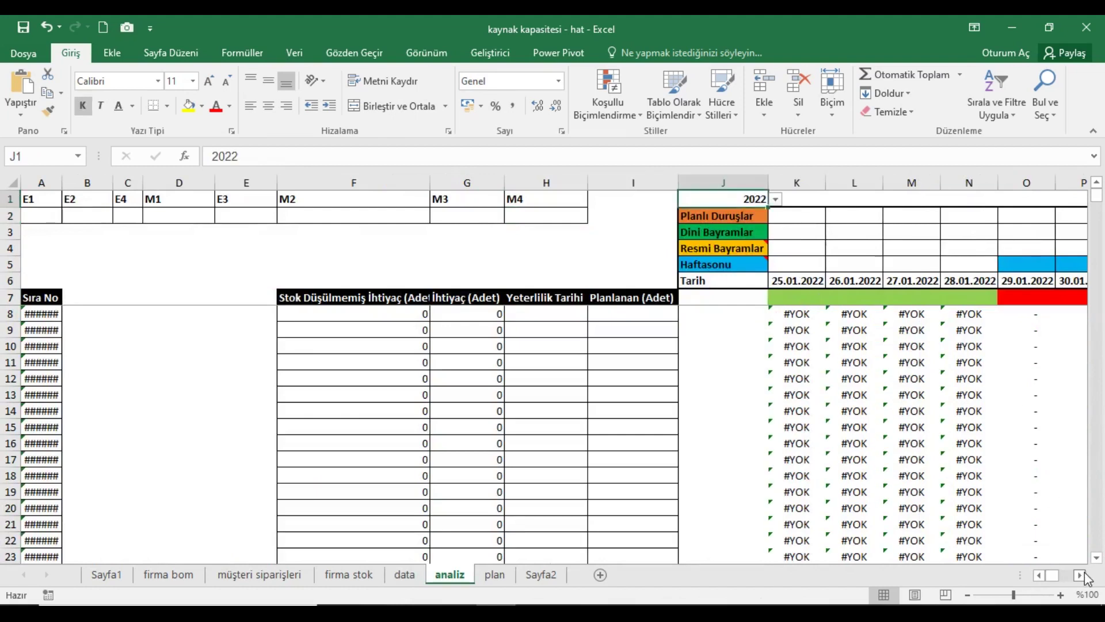
click(1080, 575)
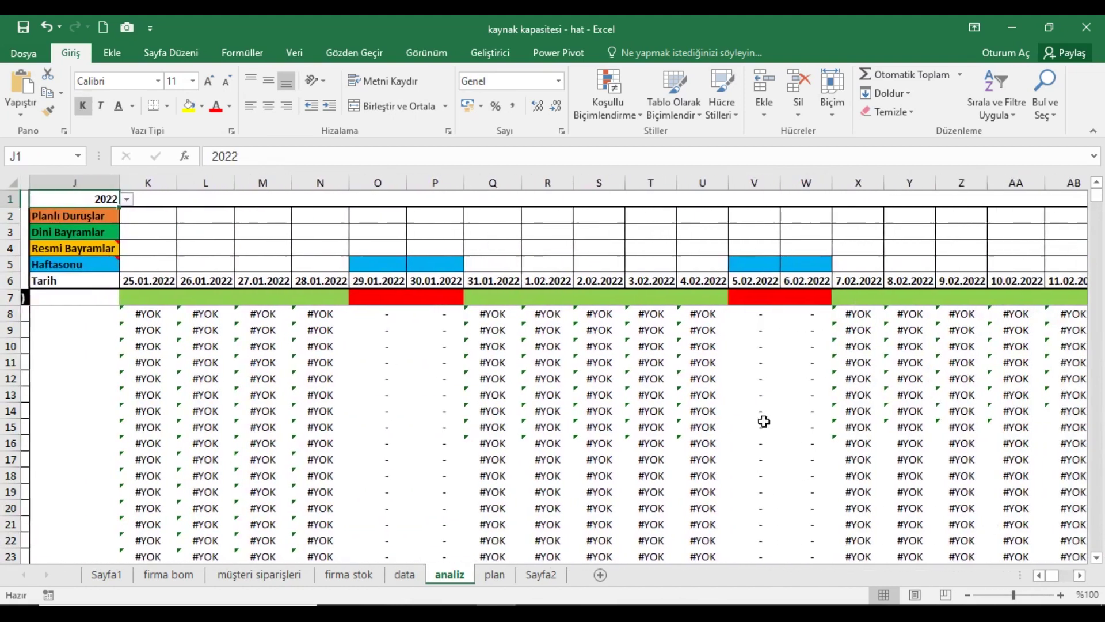
drag(141, 282, 838, 298)
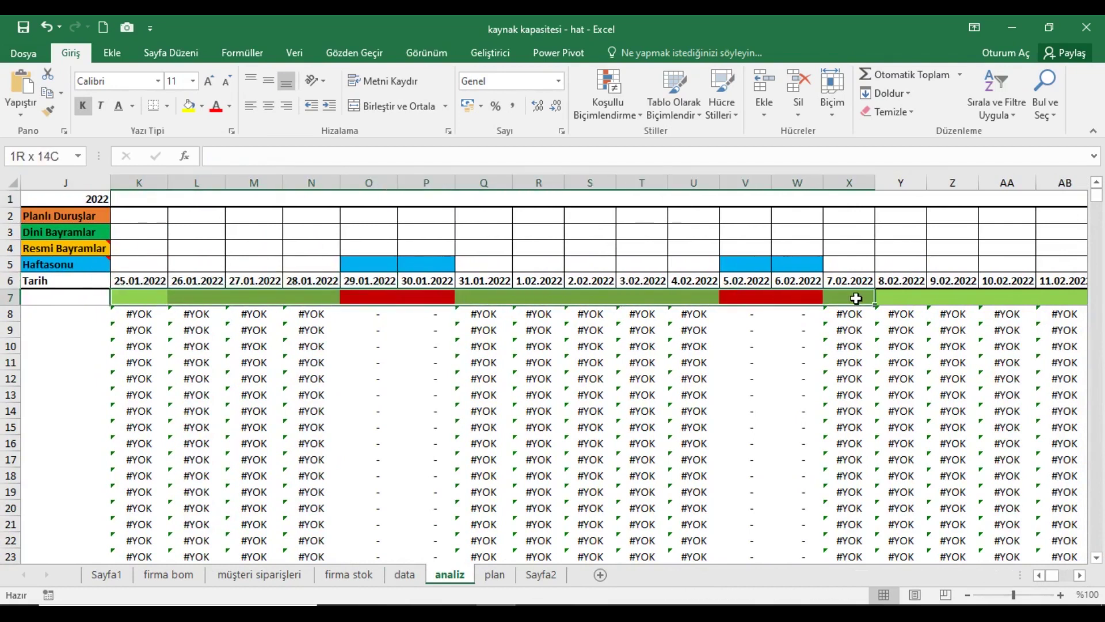
key(shift+Left)
key(shift+Left)
key(shift+Left)
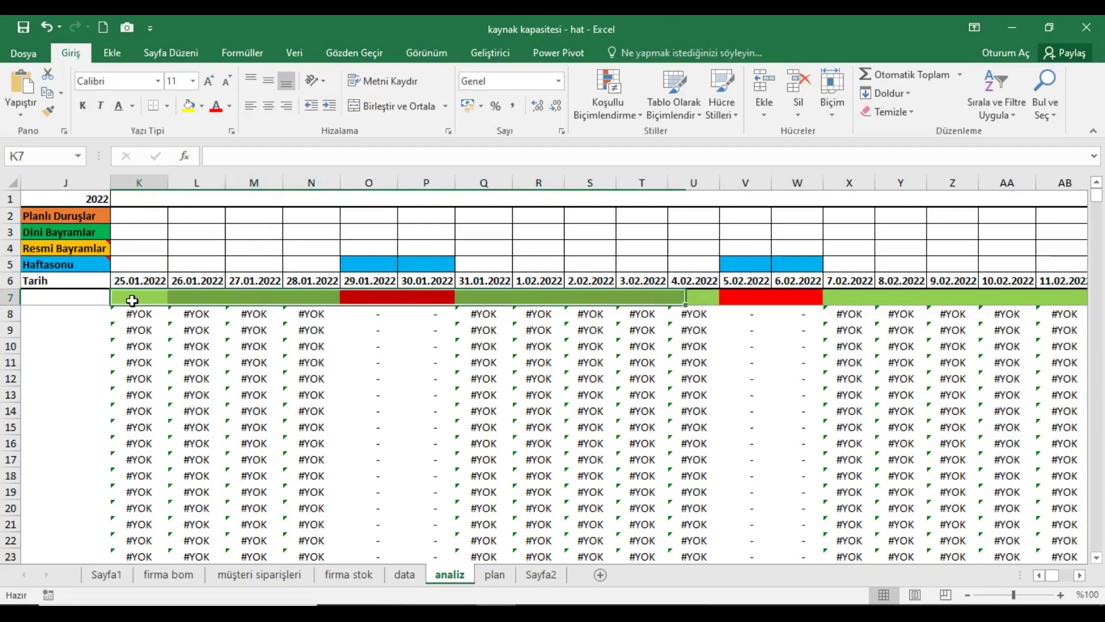
drag(131, 300, 294, 301)
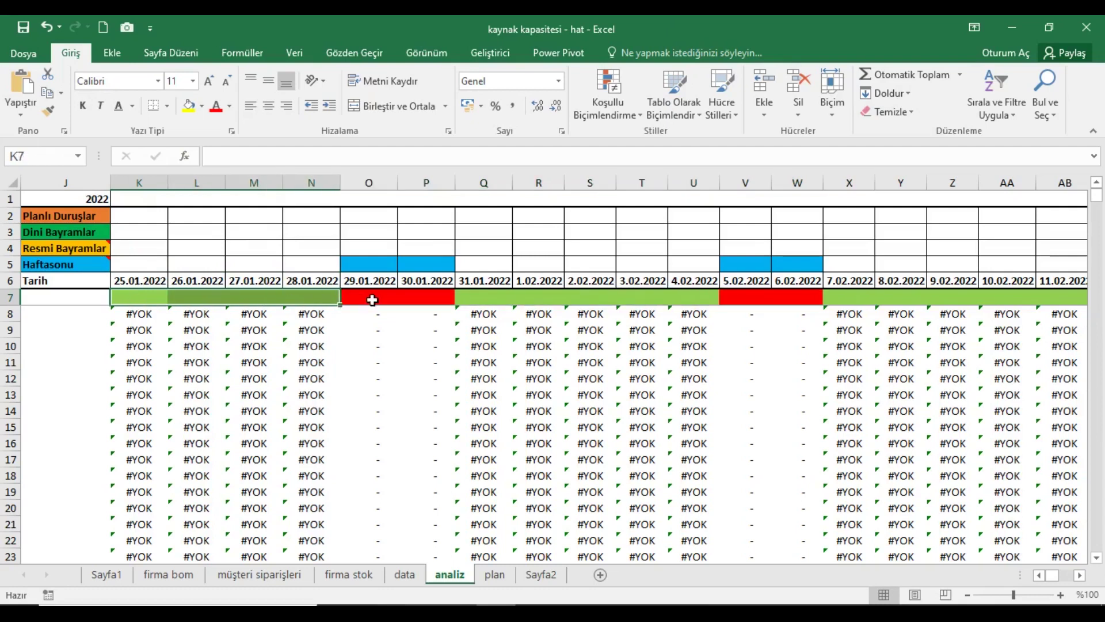
drag(369, 301, 426, 301)
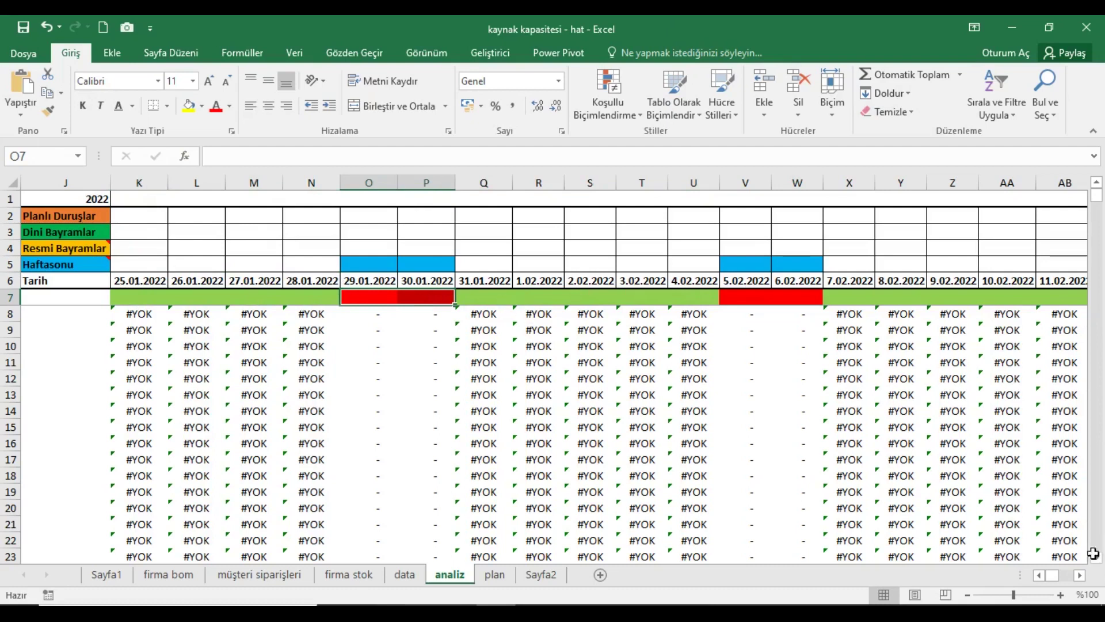
drag(1080, 578, 1080, 578)
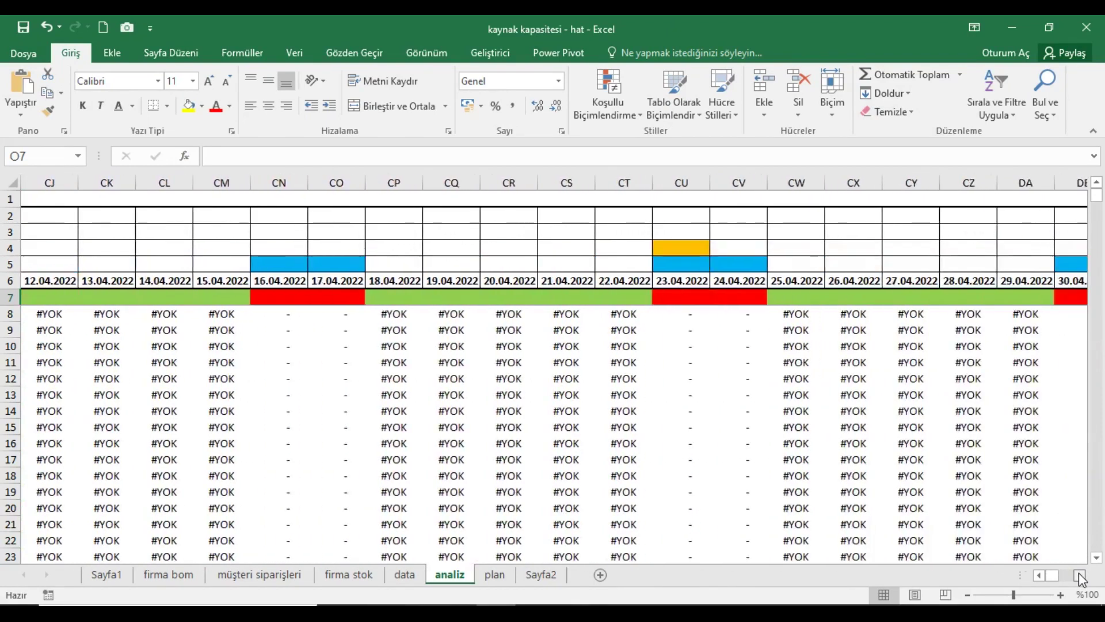
drag(1080, 578, 1080, 578)
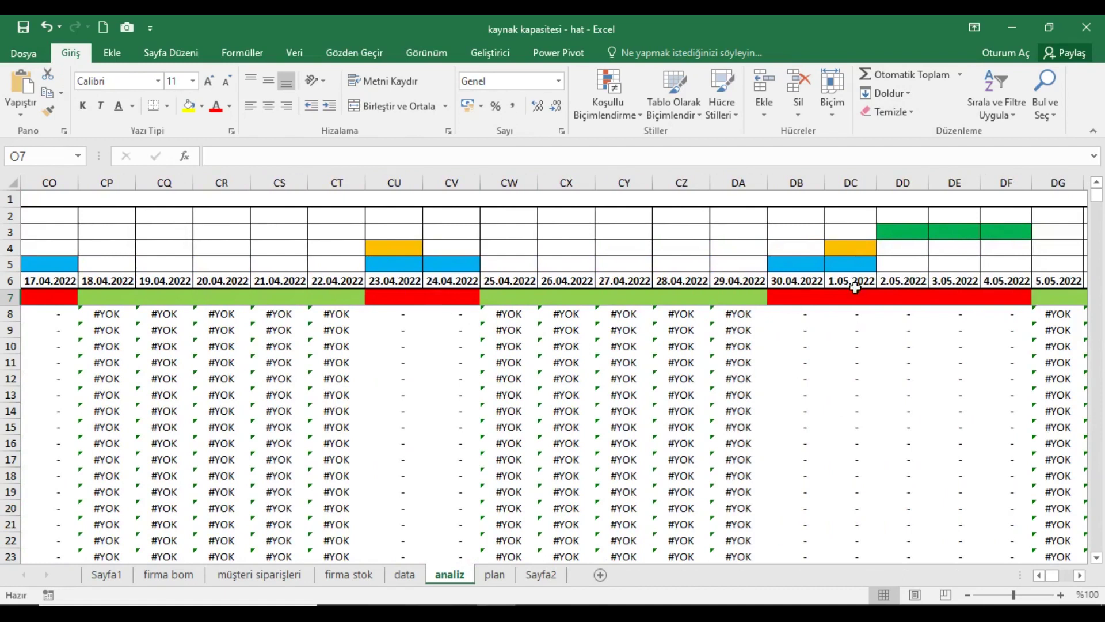
click(1080, 578)
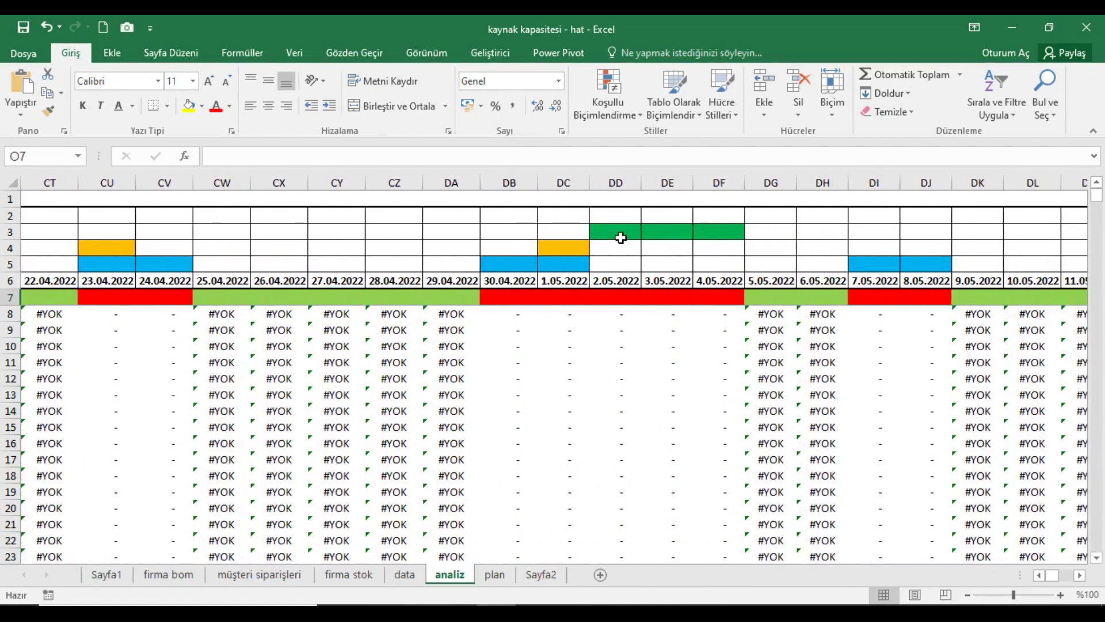
drag(616, 233, 743, 235)
drag(509, 271, 581, 270)
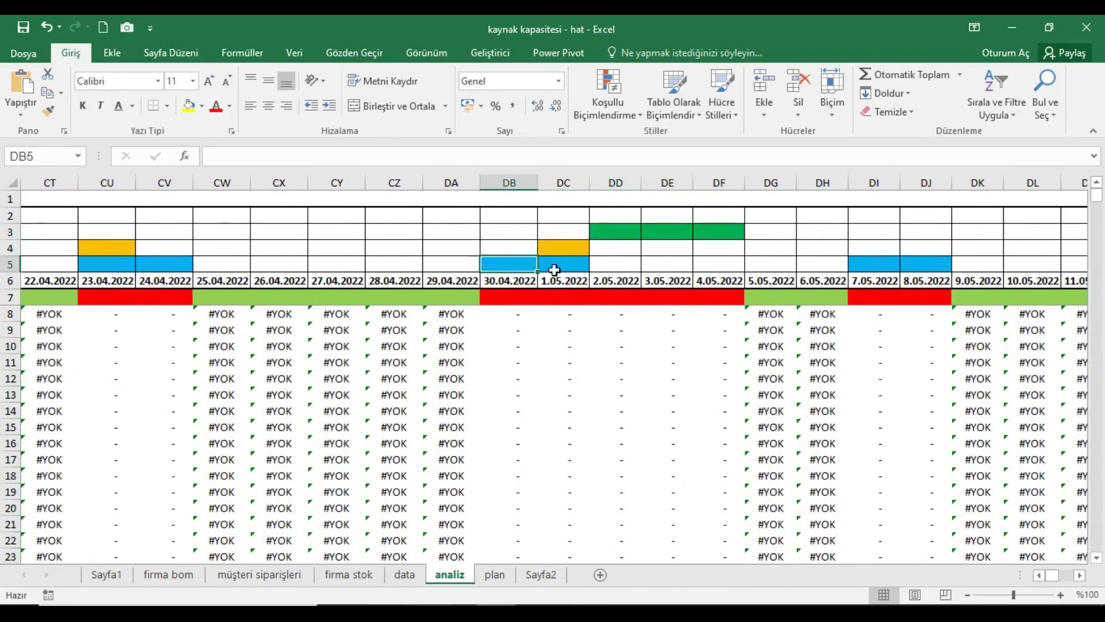
drag(509, 232, 710, 272)
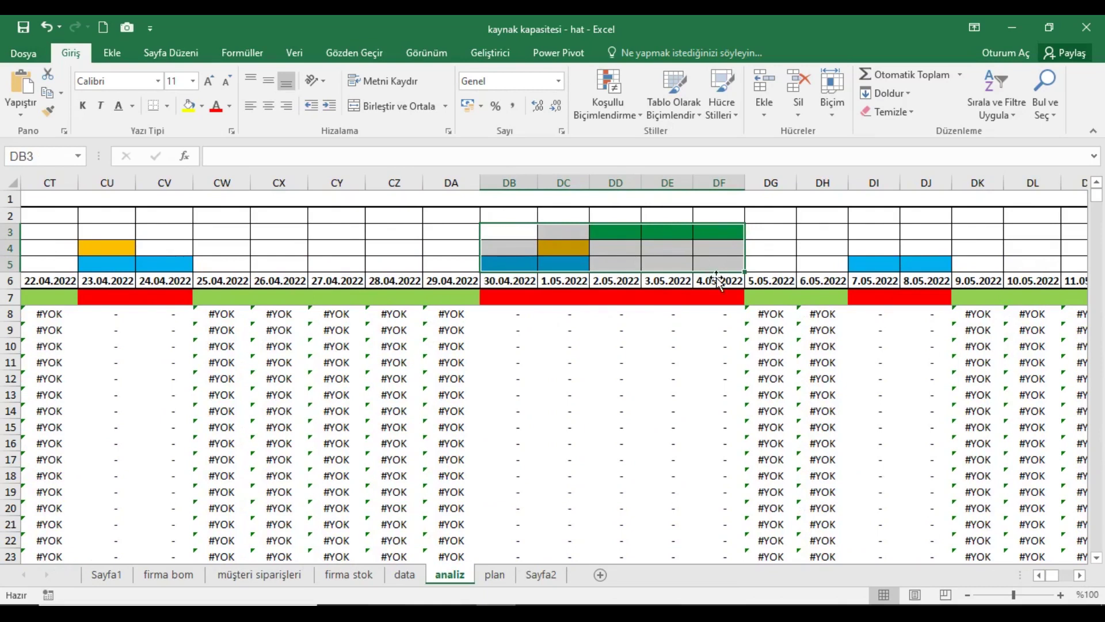
drag(506, 299, 706, 296)
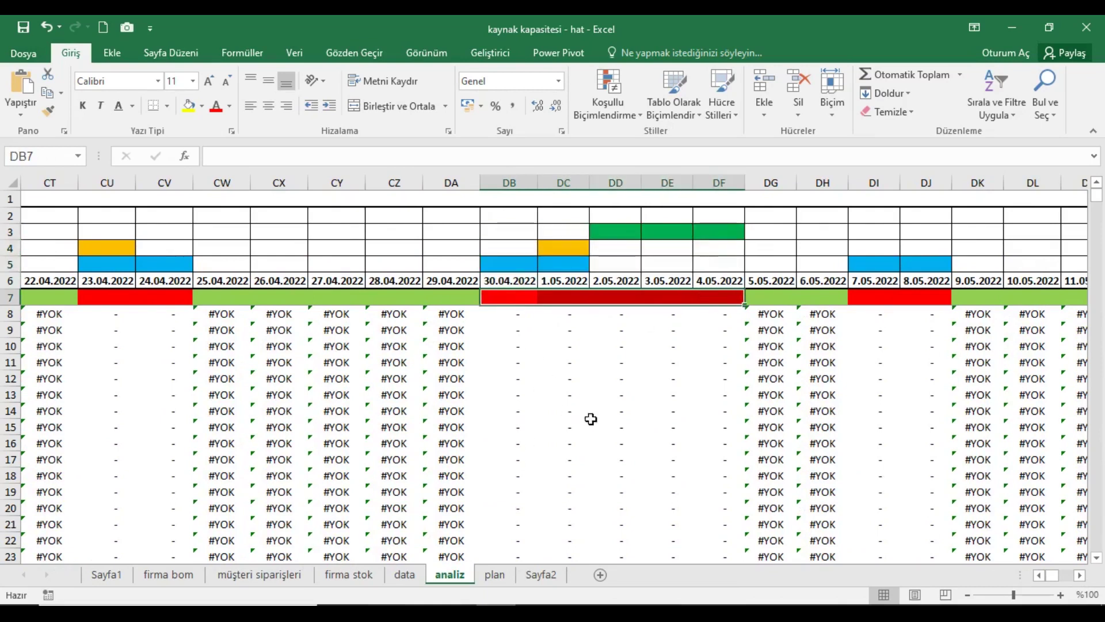
drag(526, 299, 708, 301)
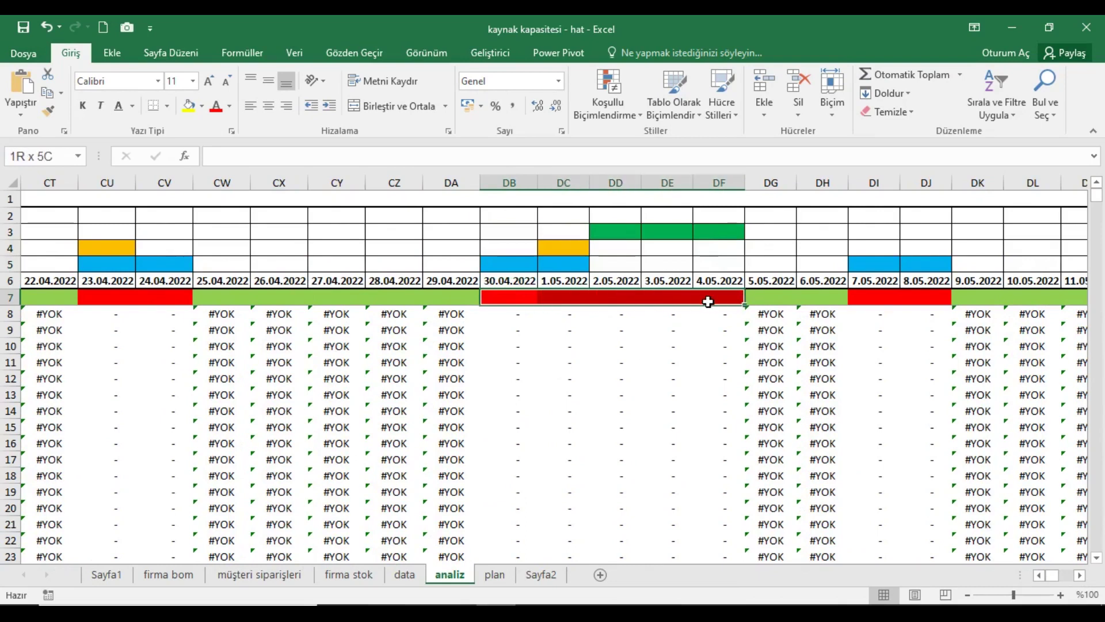
drag(709, 301, 708, 301)
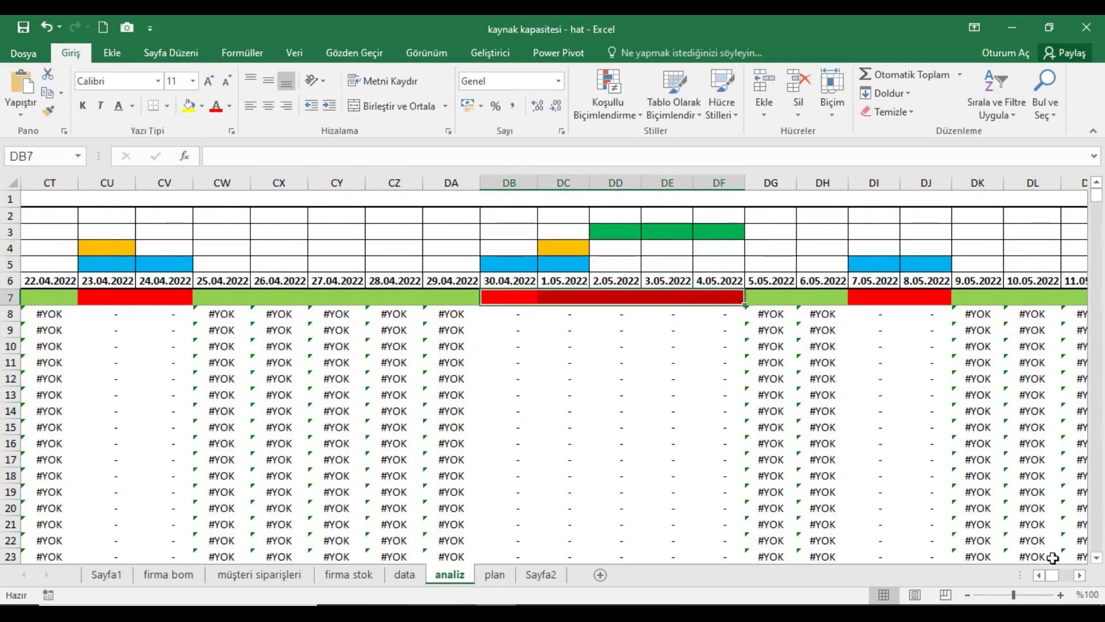
click(1081, 575)
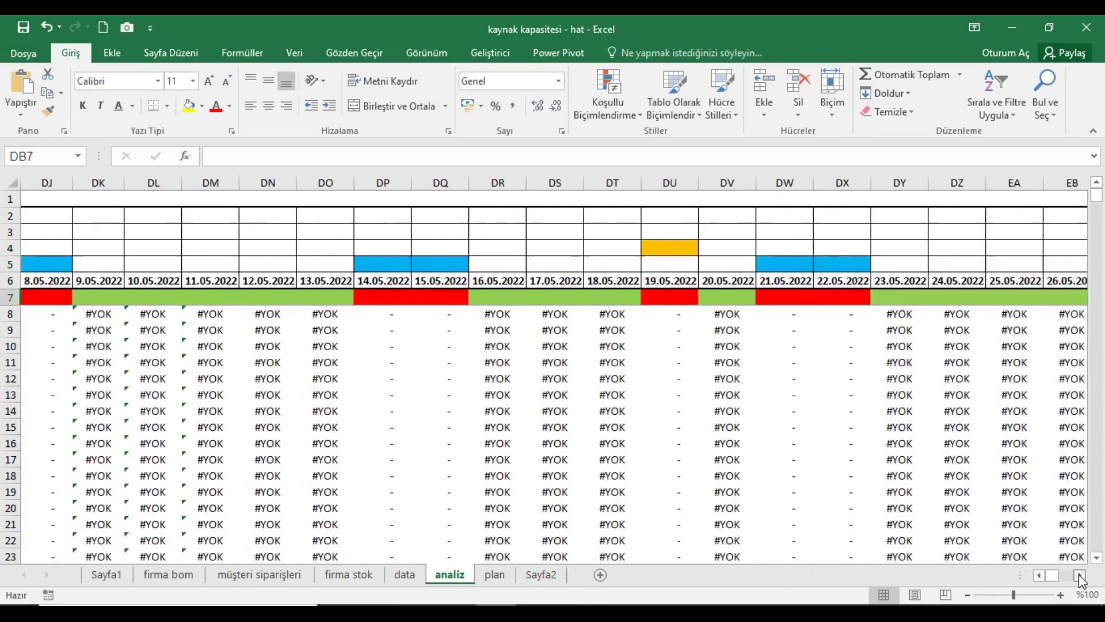
drag(1081, 578, 1081, 578)
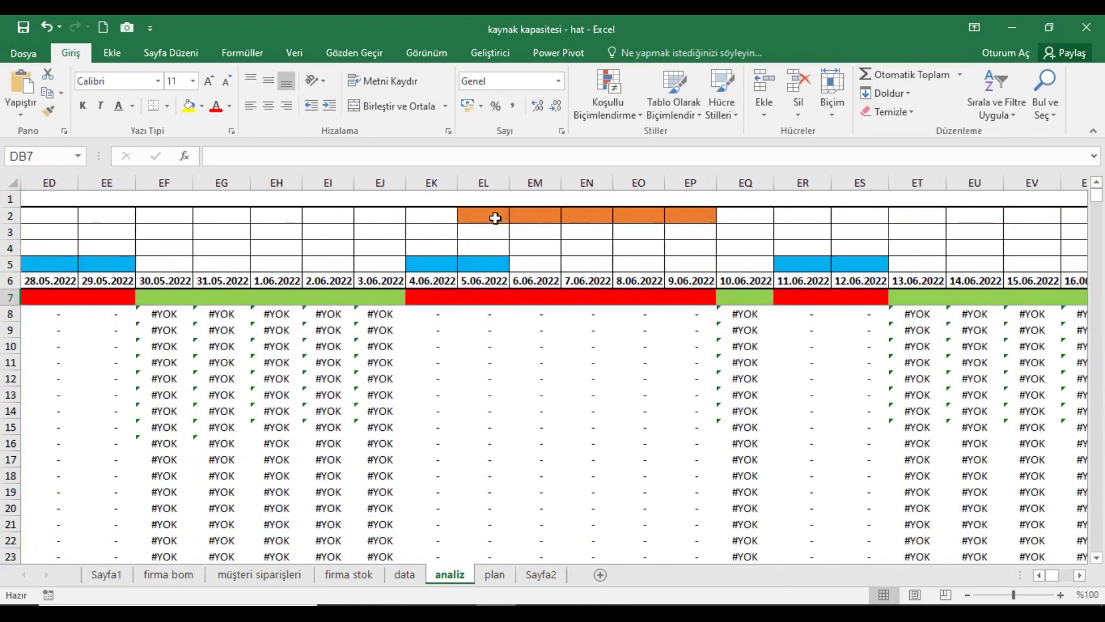
drag(496, 217, 681, 217)
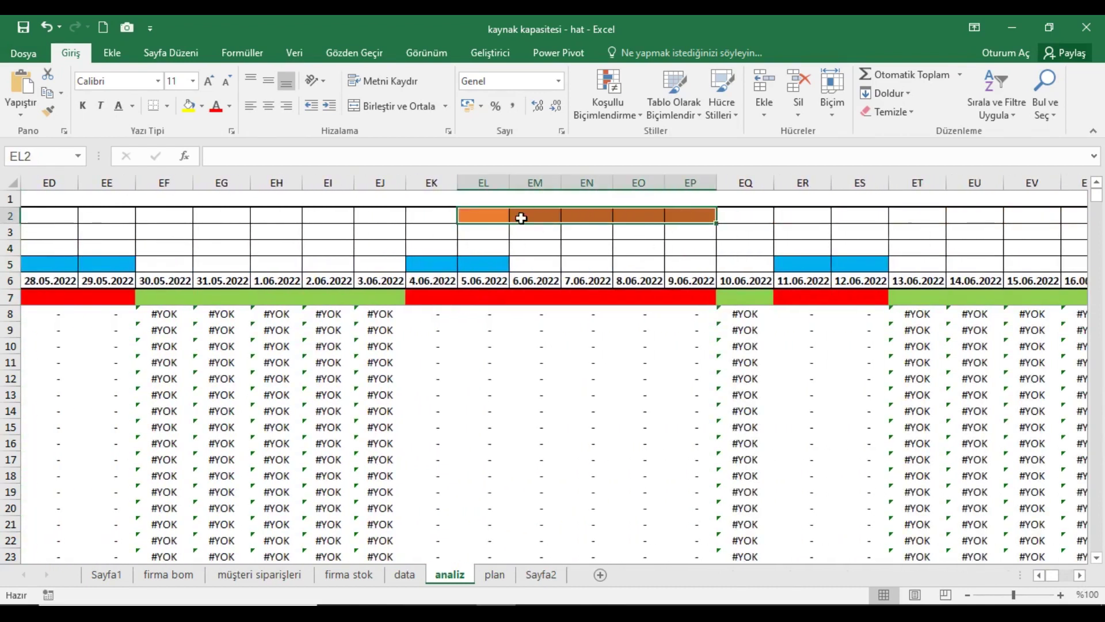
drag(433, 266, 694, 297)
click(429, 301)
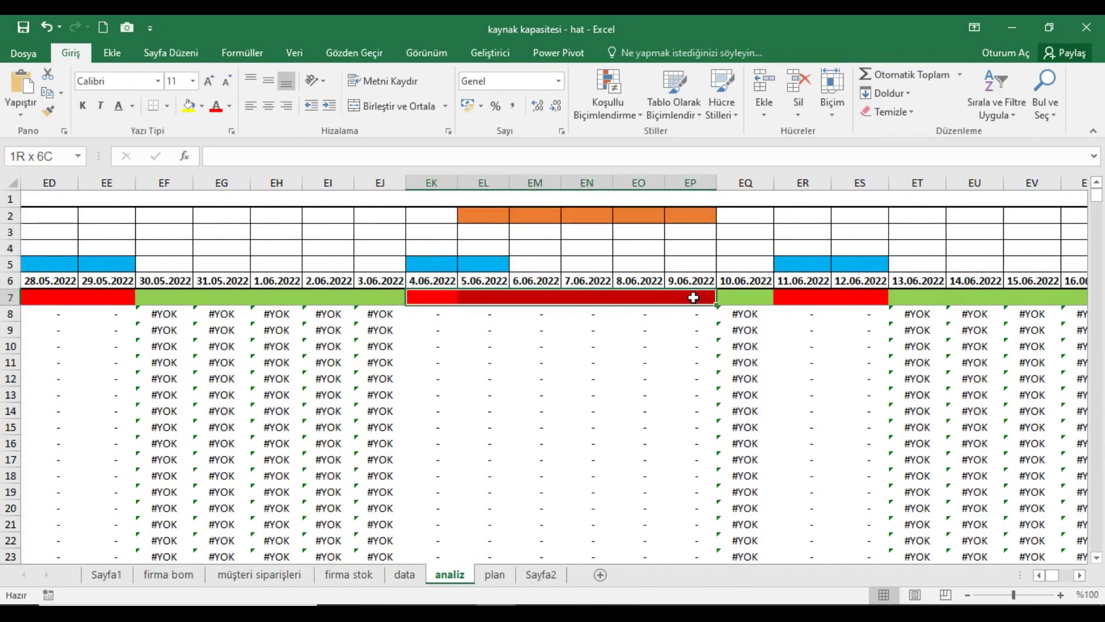
click(1080, 575)
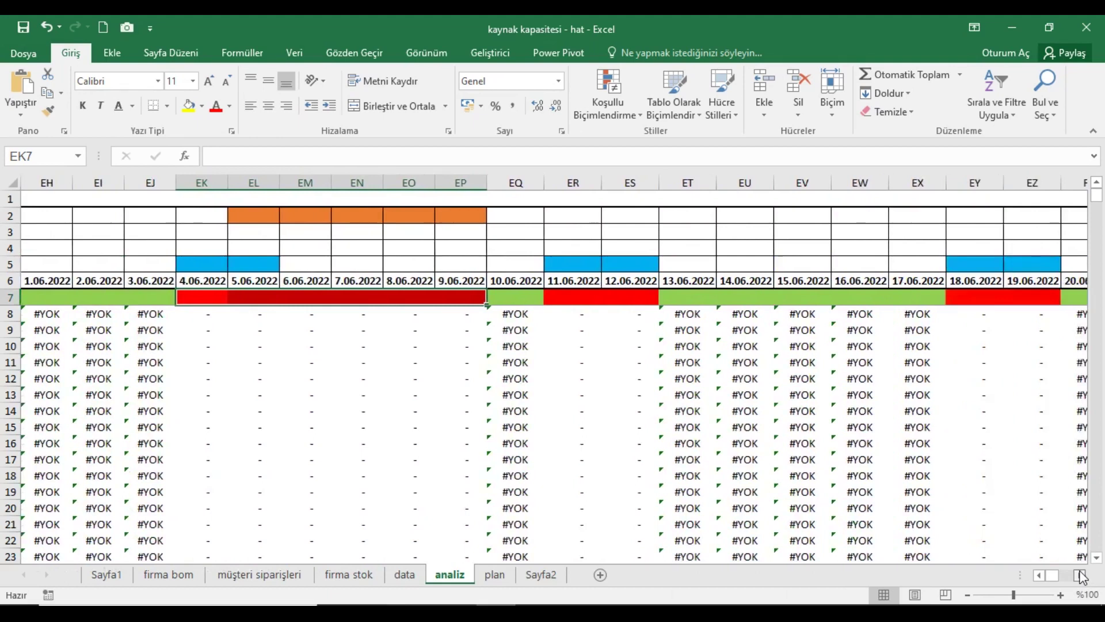
drag(1052, 575, 1030, 575)
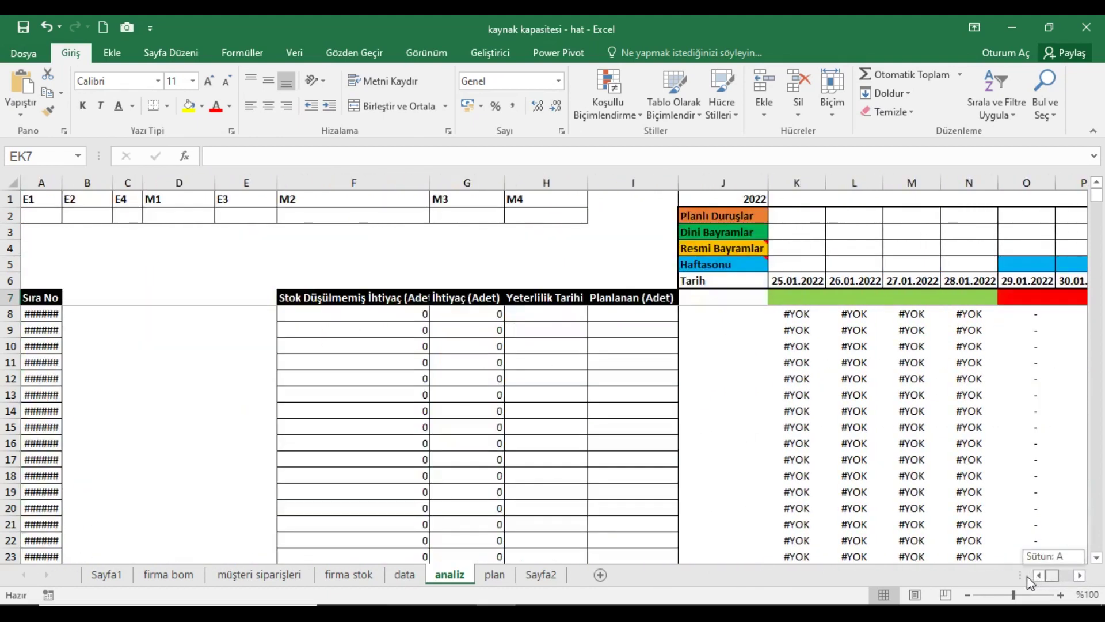
Inspect the empty order area and rows 8 to 23 on the analiz sheet, ending at B7.
click(45, 202)
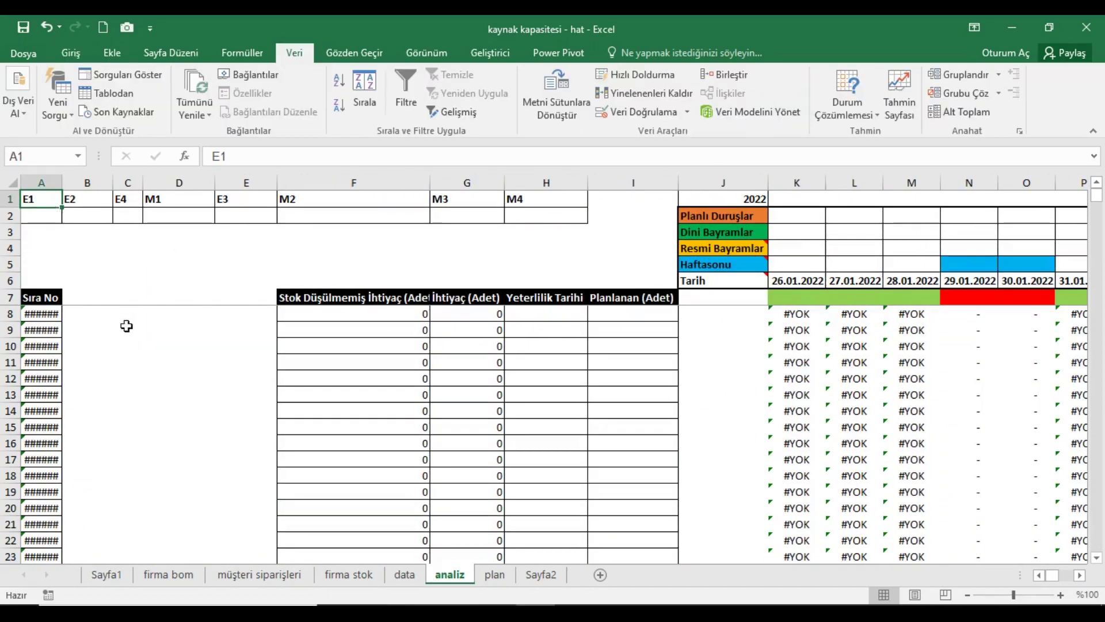
drag(80, 302, 256, 558)
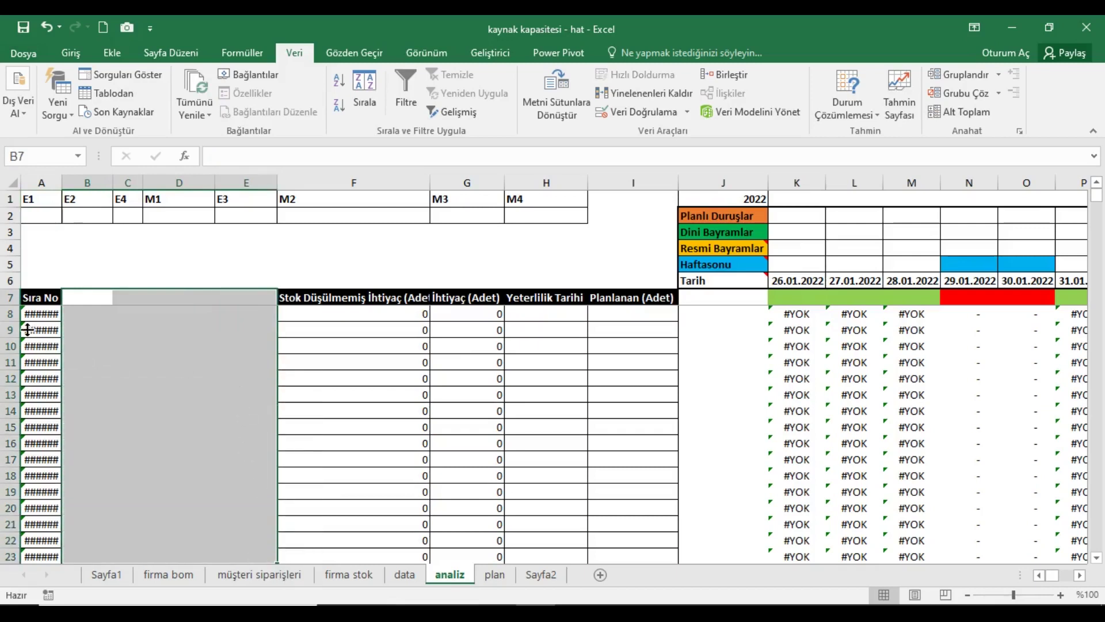
drag(12, 314, 31, 560)
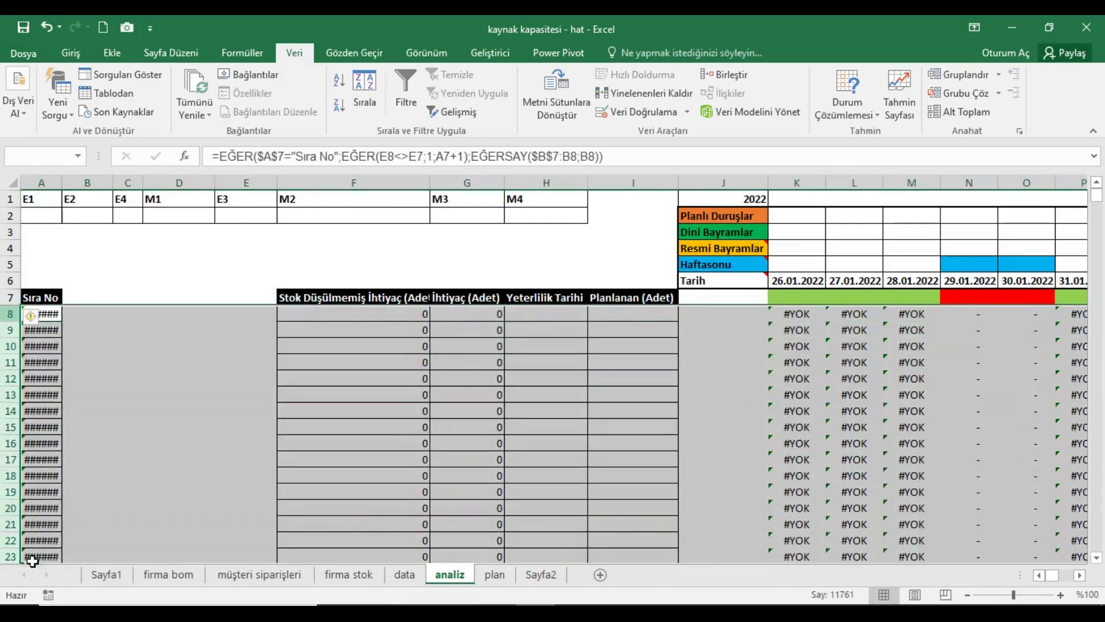
click(86, 300)
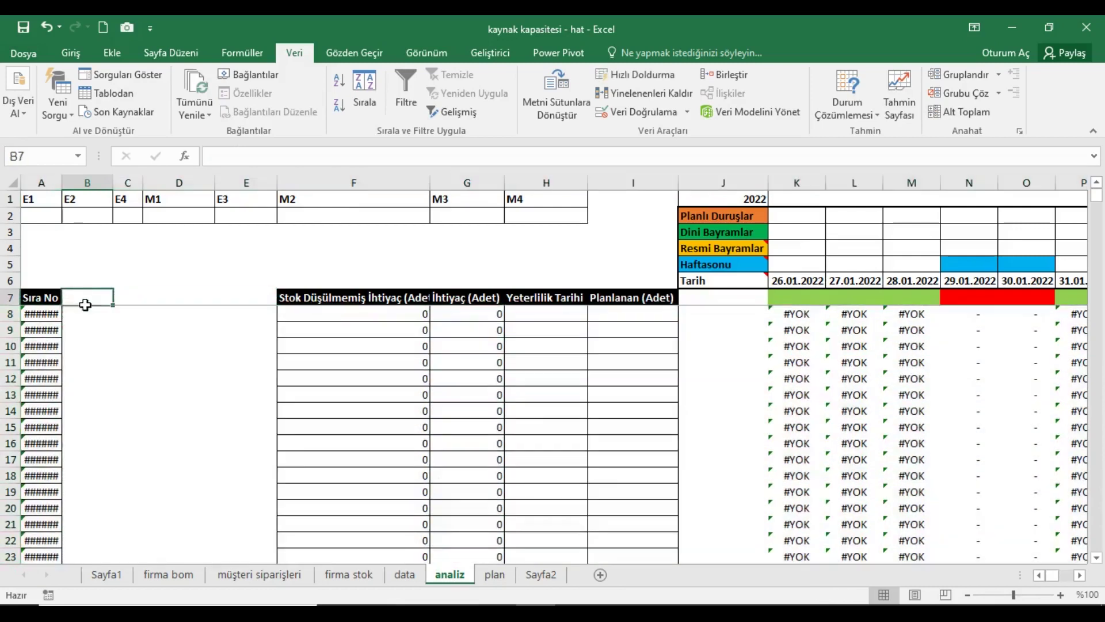
Copy the Son Ürün to Üretim Yeri columns B1:E down to the last order row.
click(256, 575)
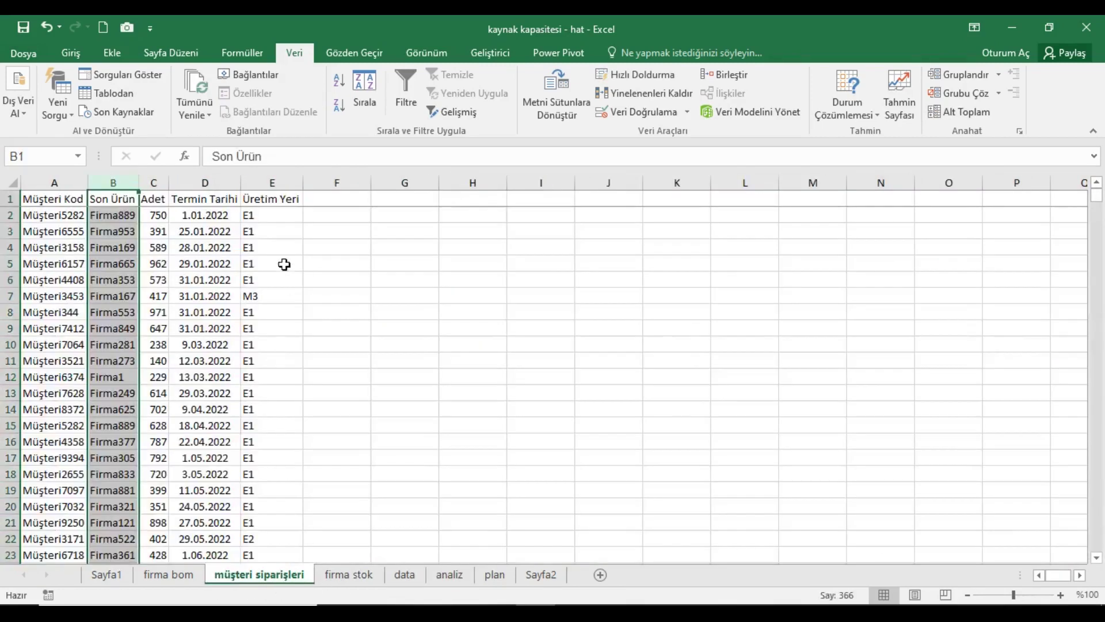
click(136, 204)
drag(113, 199, 272, 199)
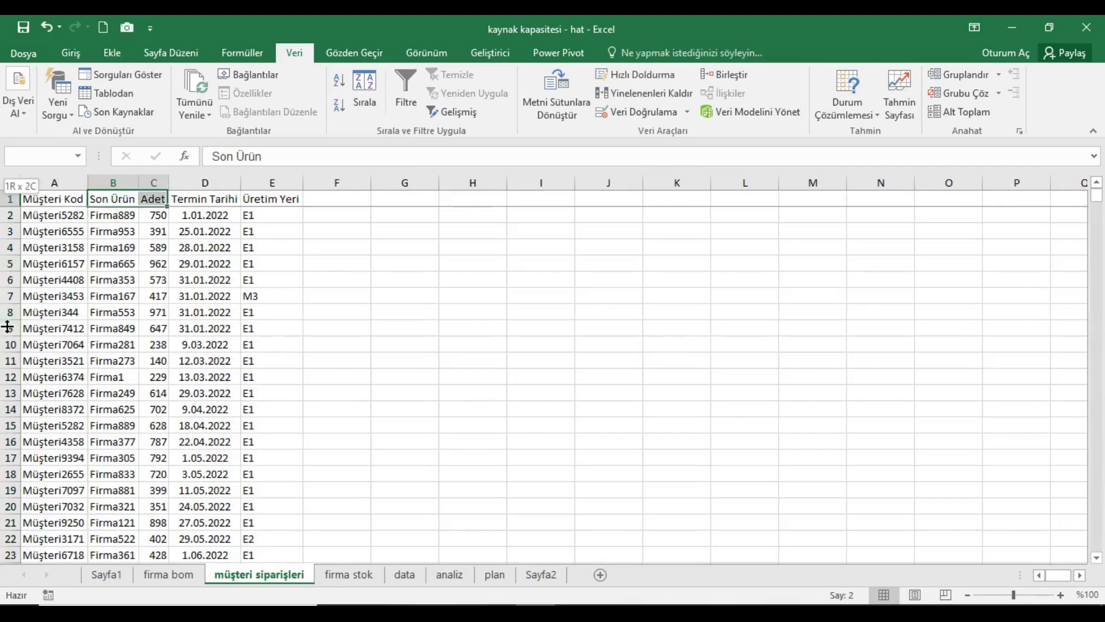
key(ctrl+shift+Down)
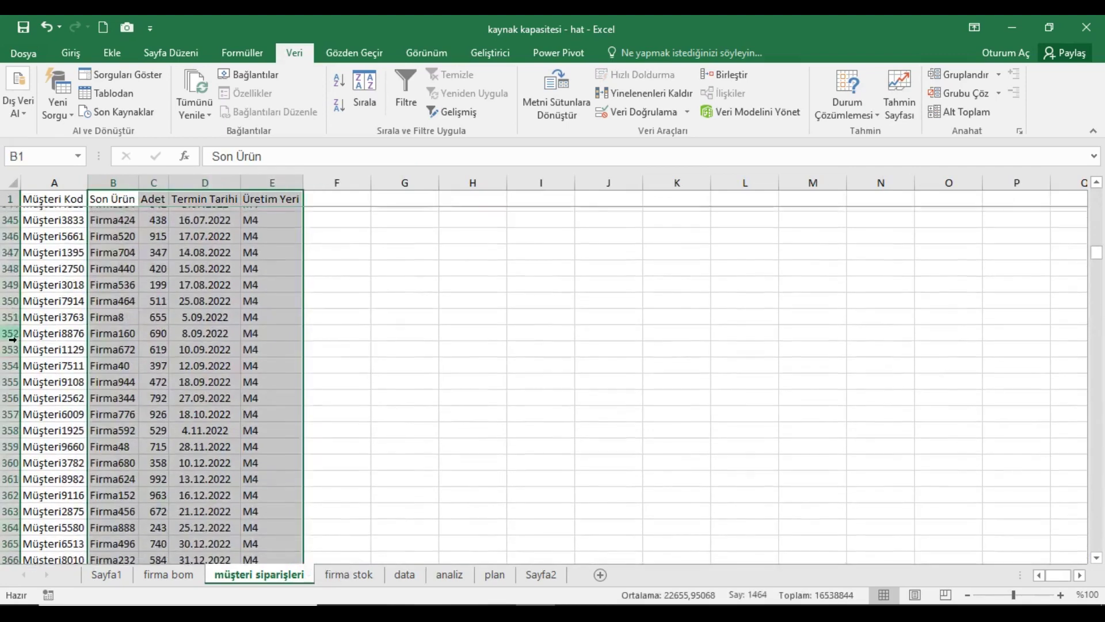
click(70, 52)
key(ctrl+c)
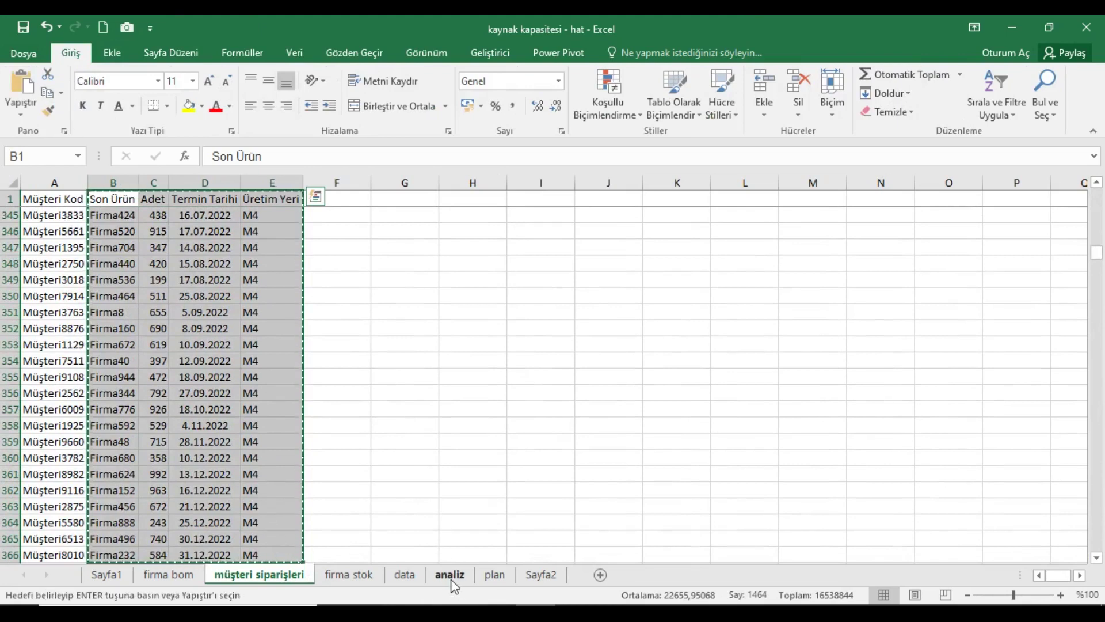
click(450, 574)
Paste the copied order columns as values only at B7 on analiz.
click(147, 353)
click(51, 286)
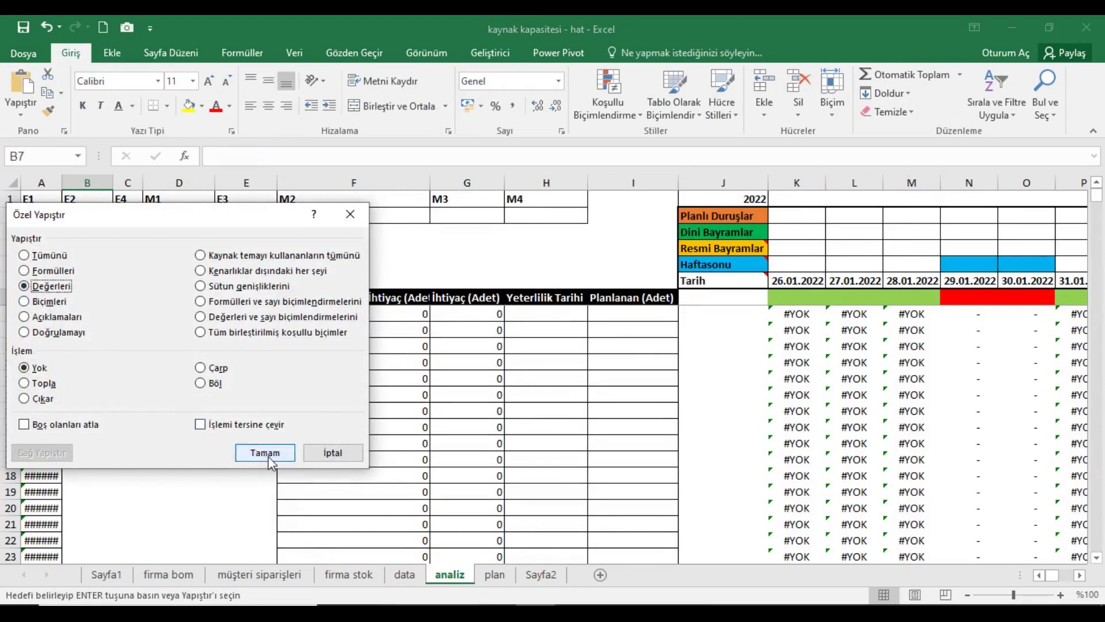
click(264, 452)
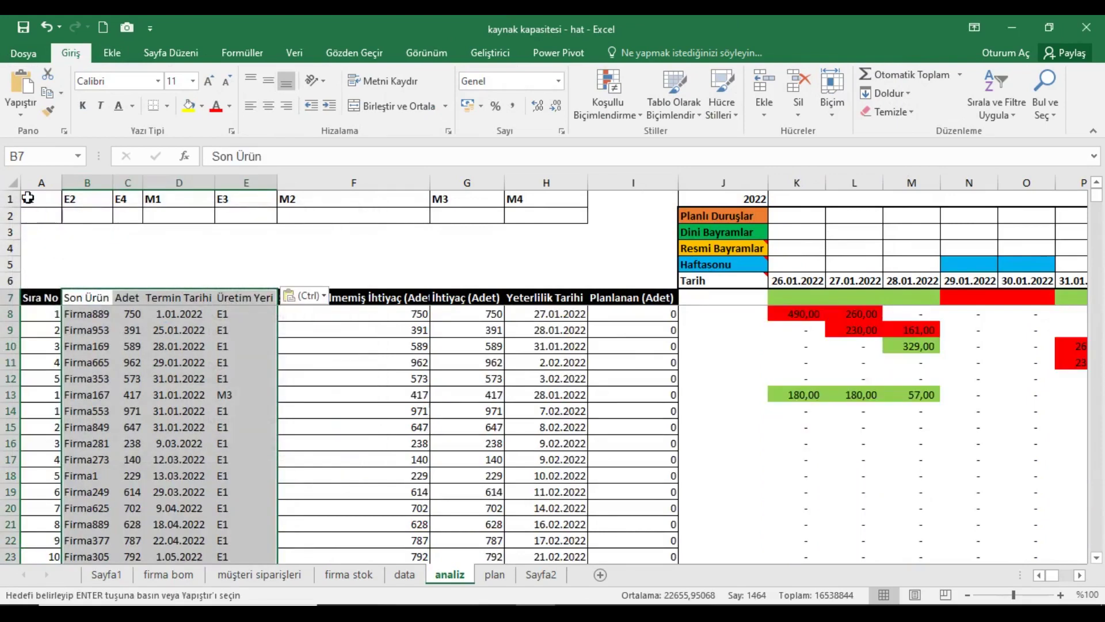
Check the Sıra No formula in A8 and select the pasted order table from B7 down.
click(12, 183)
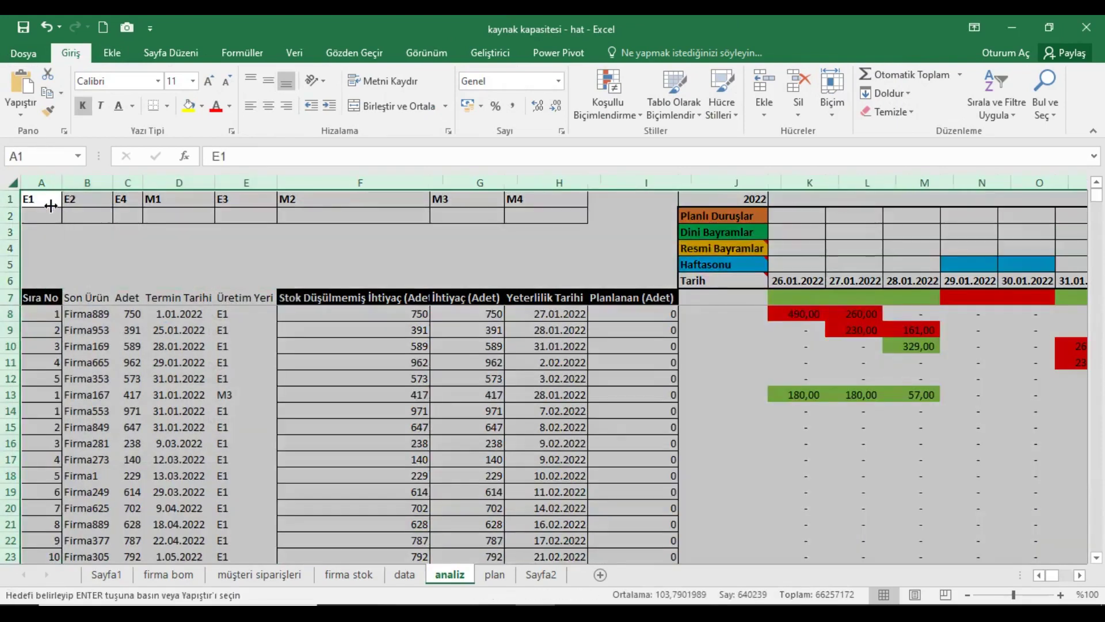
click(42, 314)
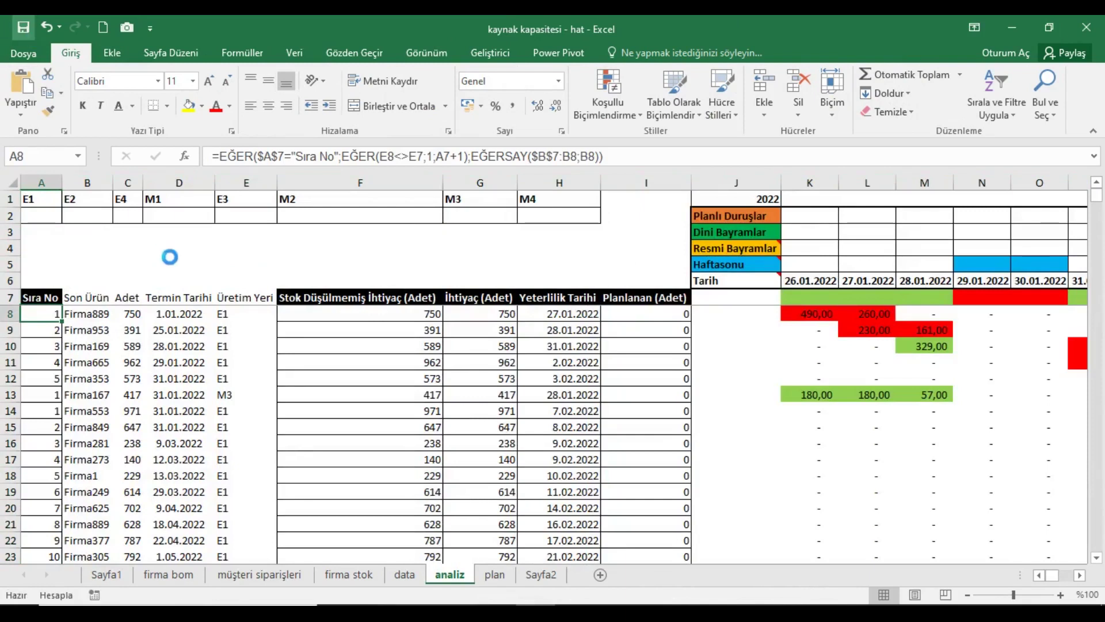
click(87, 298)
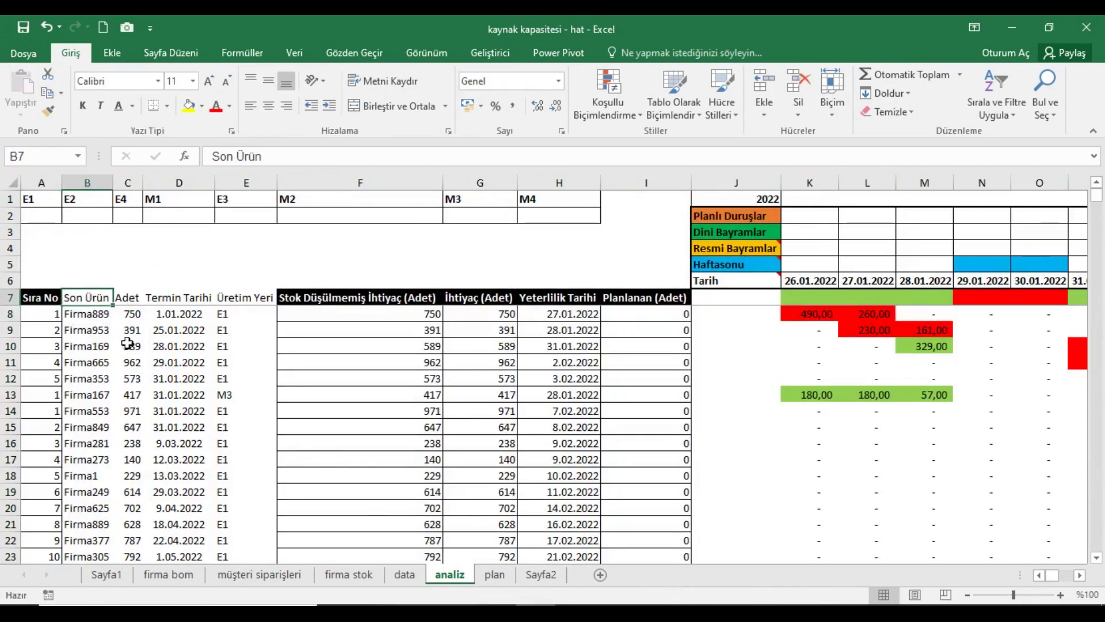
key(shift+Right)
key(shift+Right)
key(shift+Right)
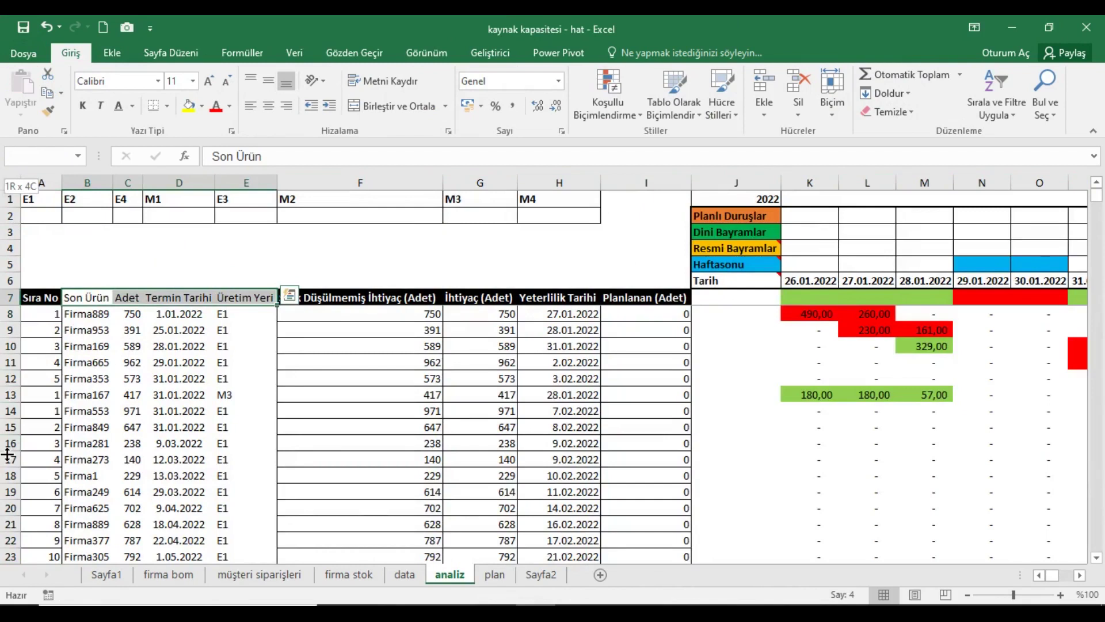
key(ctrl+shift+Down)
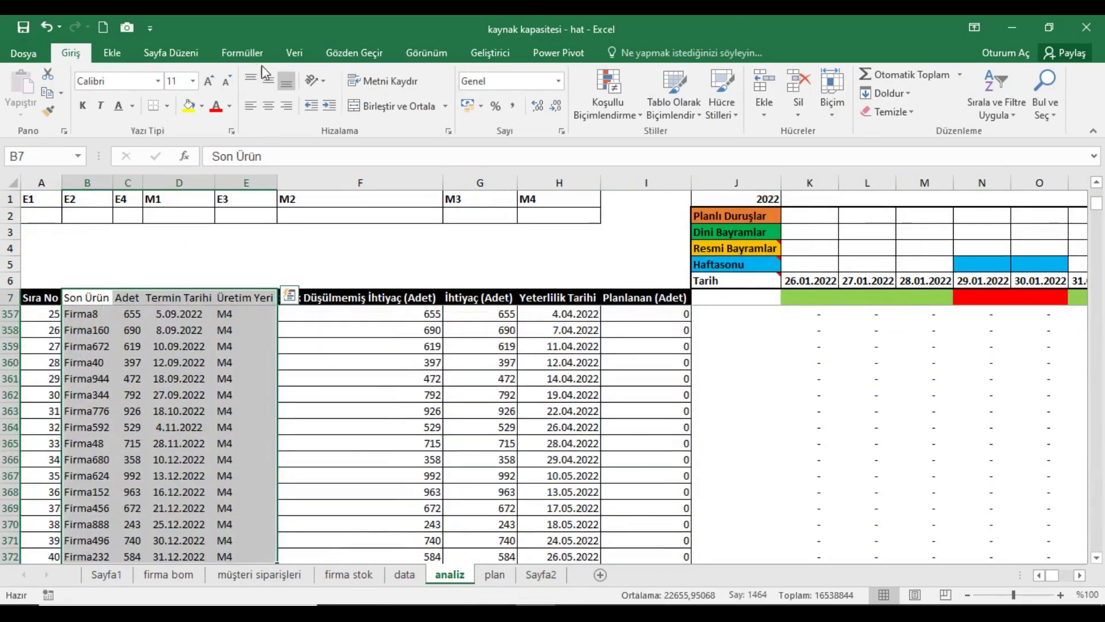
click(295, 55)
Apply a three-level sort: Üretim Yeri A to Z, Termin Tarihi oldest first, then Son Ürün.
click(365, 89)
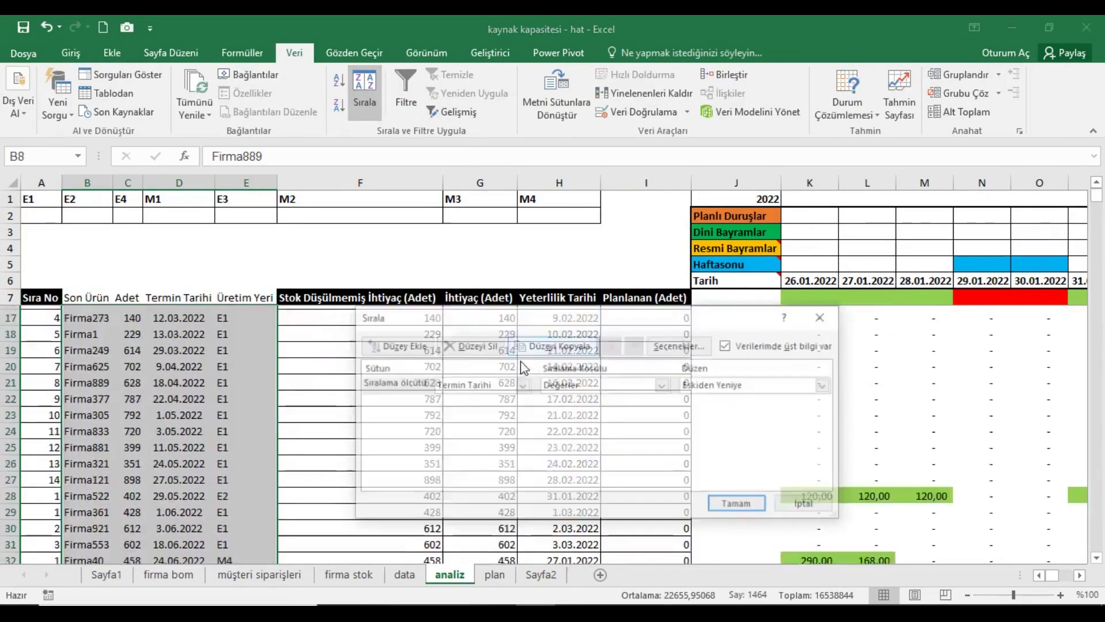
click(394, 345)
click(394, 345)
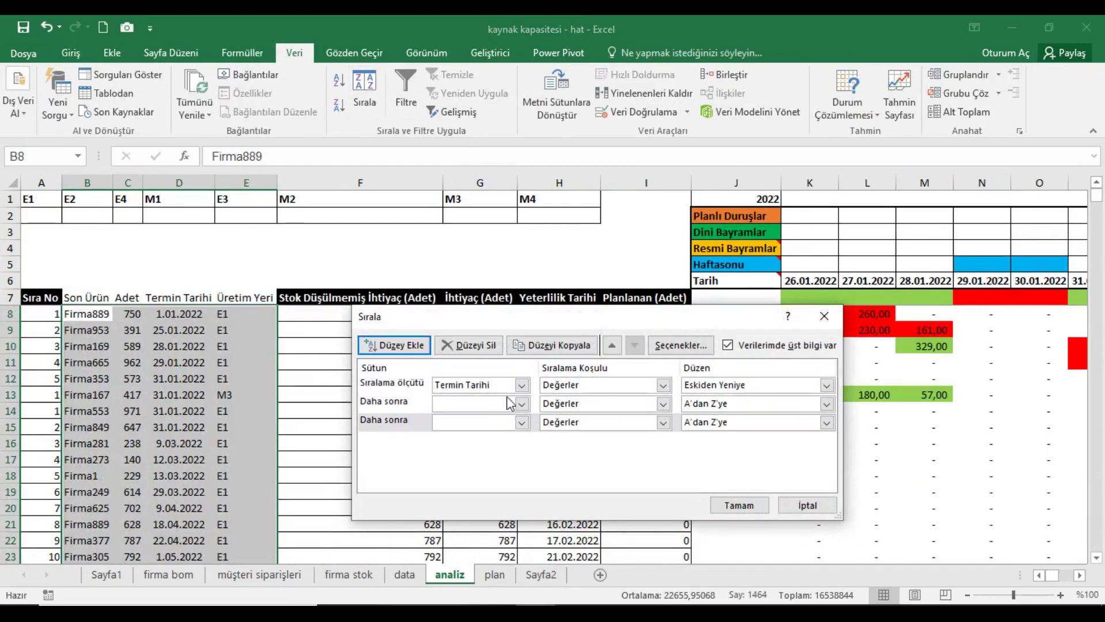
click(522, 384)
click(485, 429)
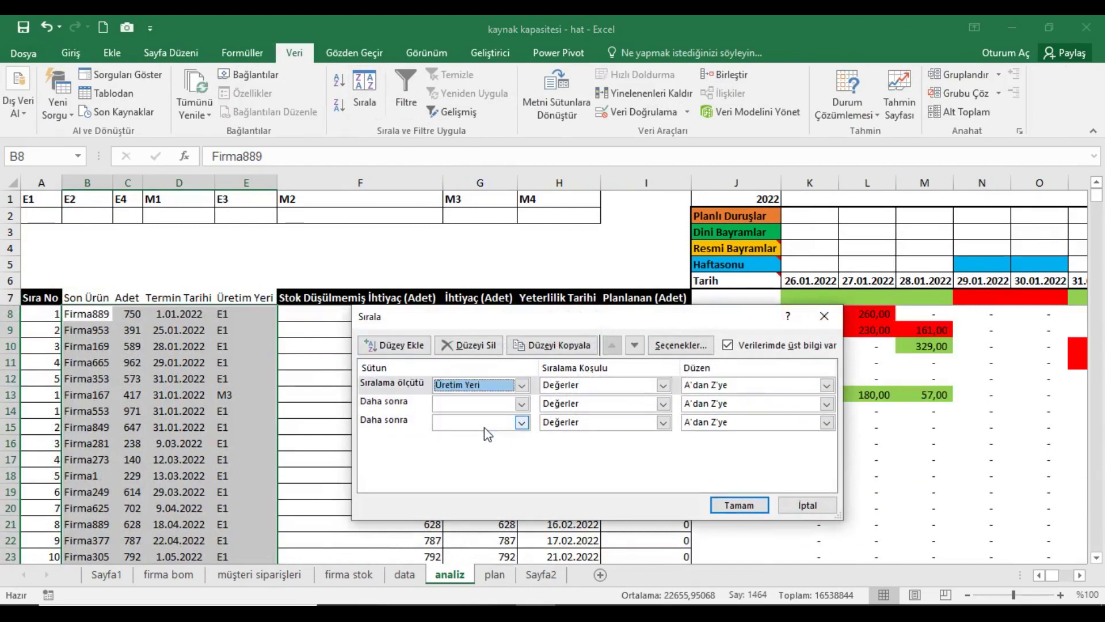
click(521, 404)
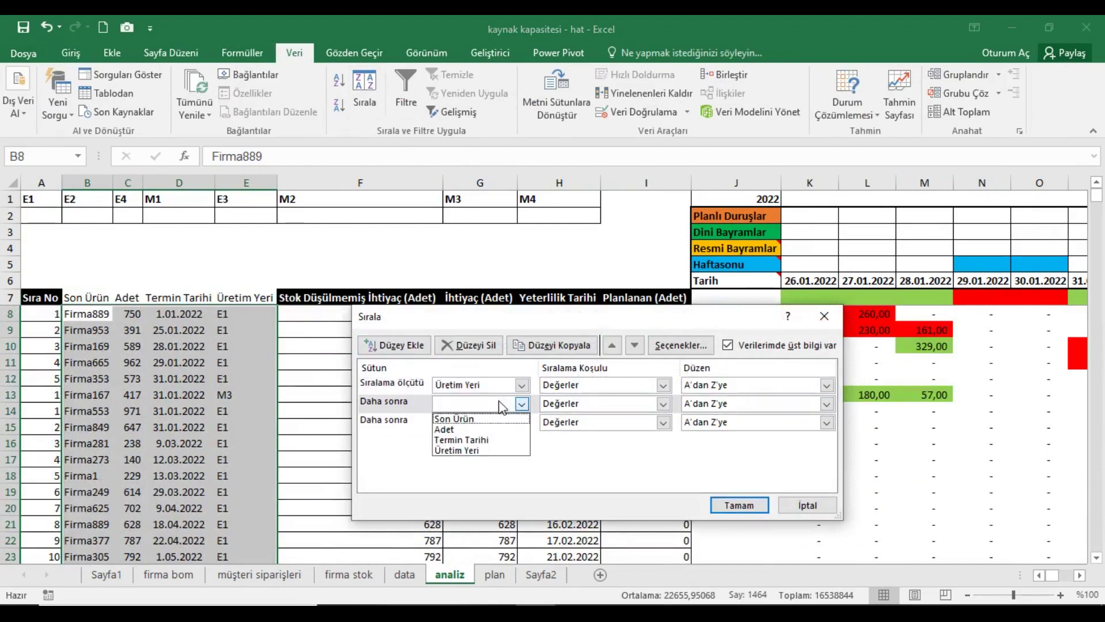
click(475, 441)
click(522, 422)
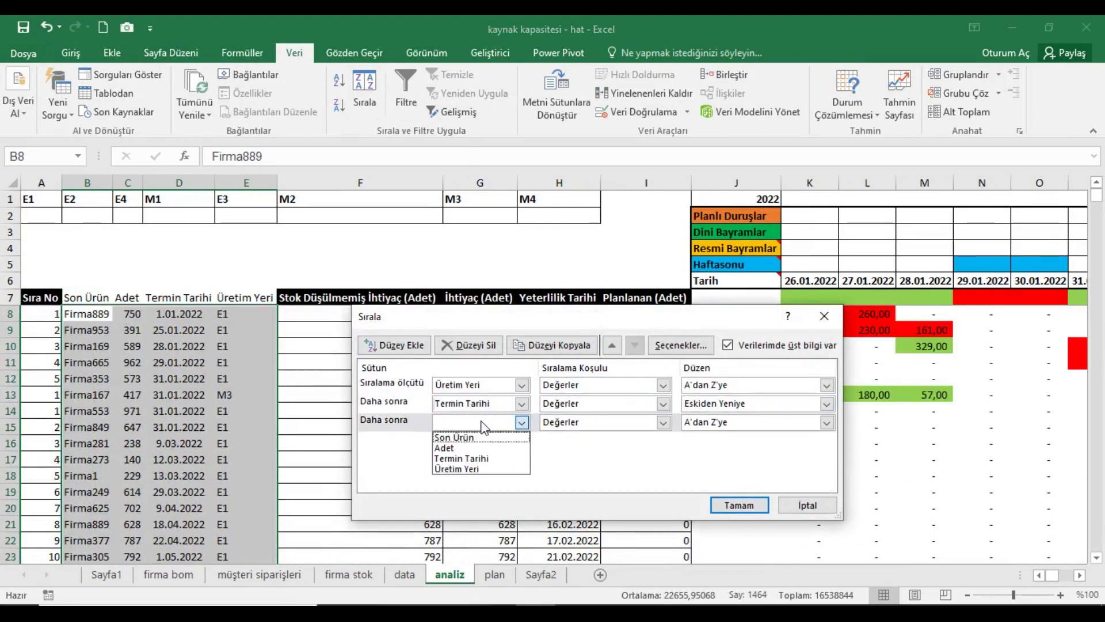
click(472, 438)
click(720, 507)
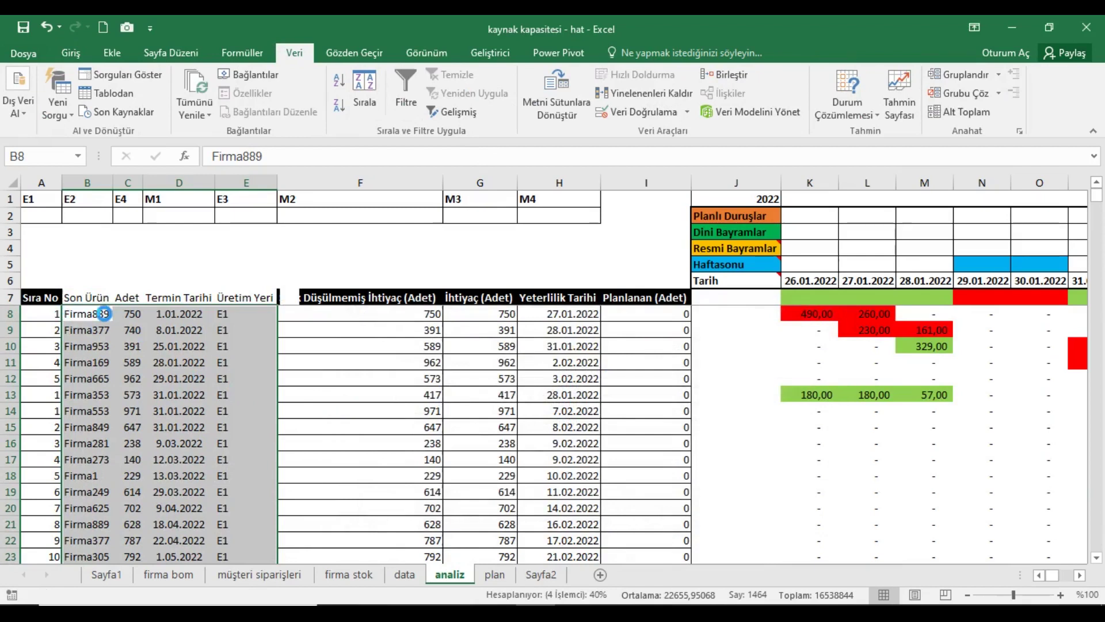
click(12, 183)
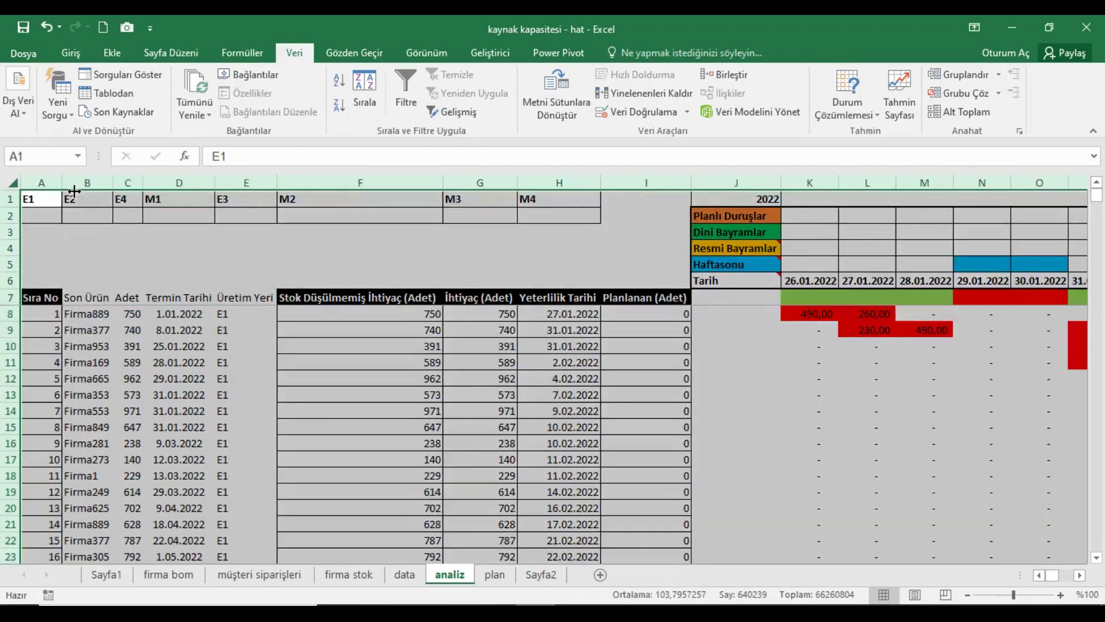
click(91, 304)
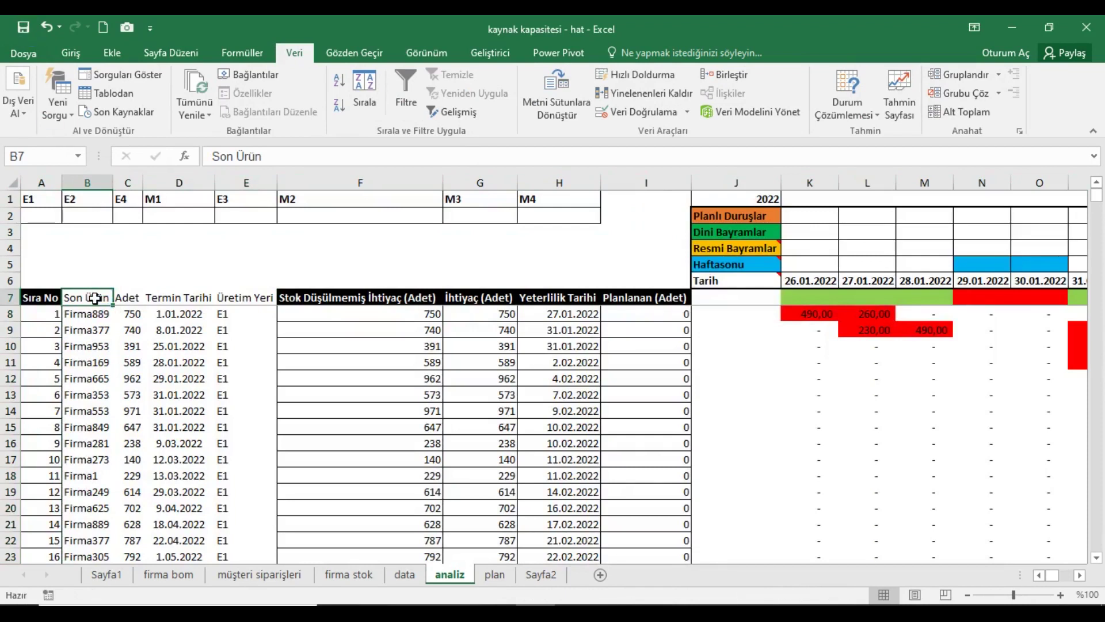
click(51, 315)
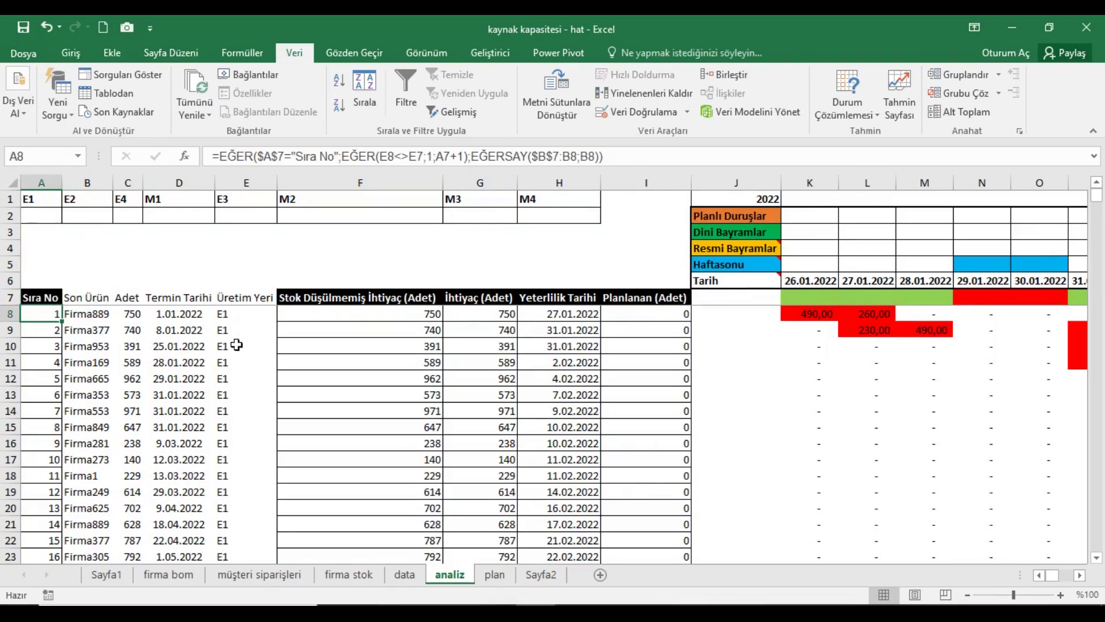
scroll(205, 406, down, 3)
scroll(205, 403, down, 5)
scroll(213, 397, down, 2)
scroll(229, 384, down, 4)
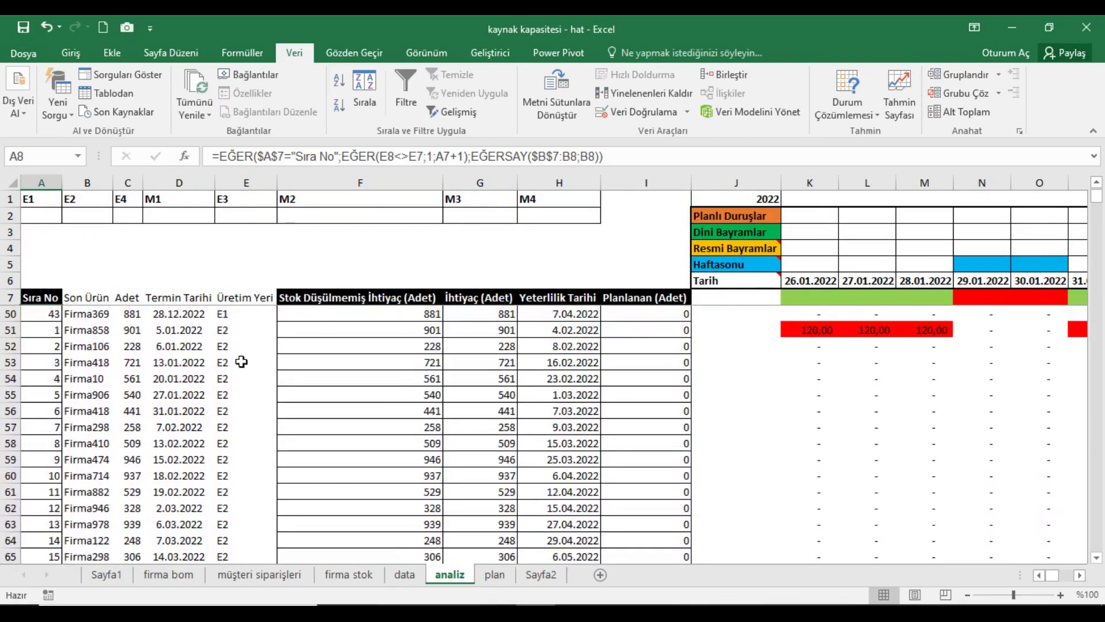
drag(239, 337, 56, 337)
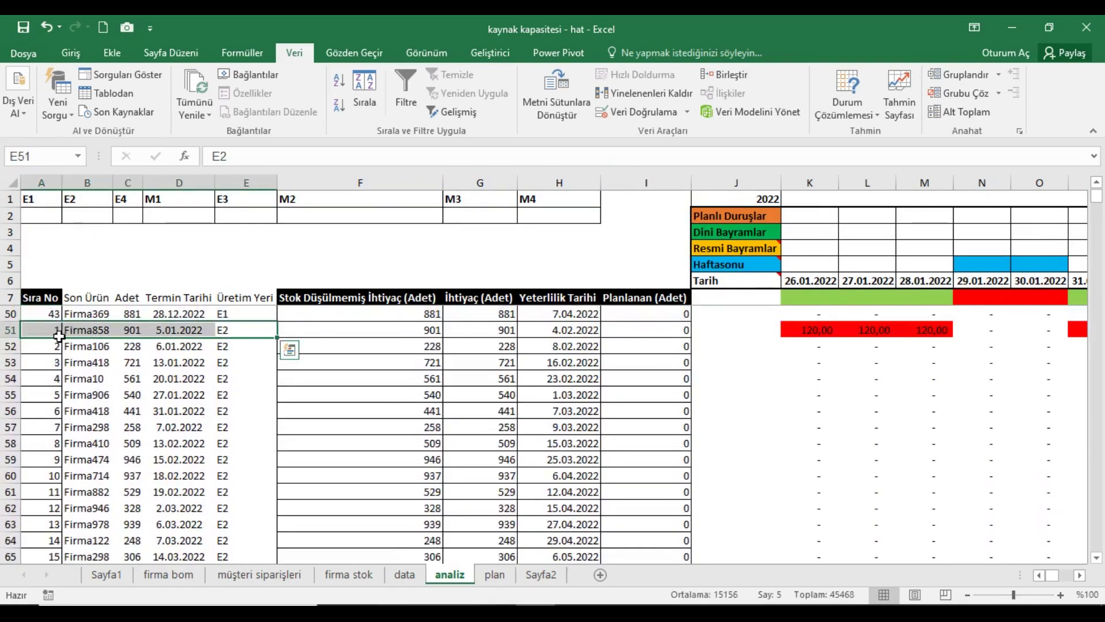
click(56, 337)
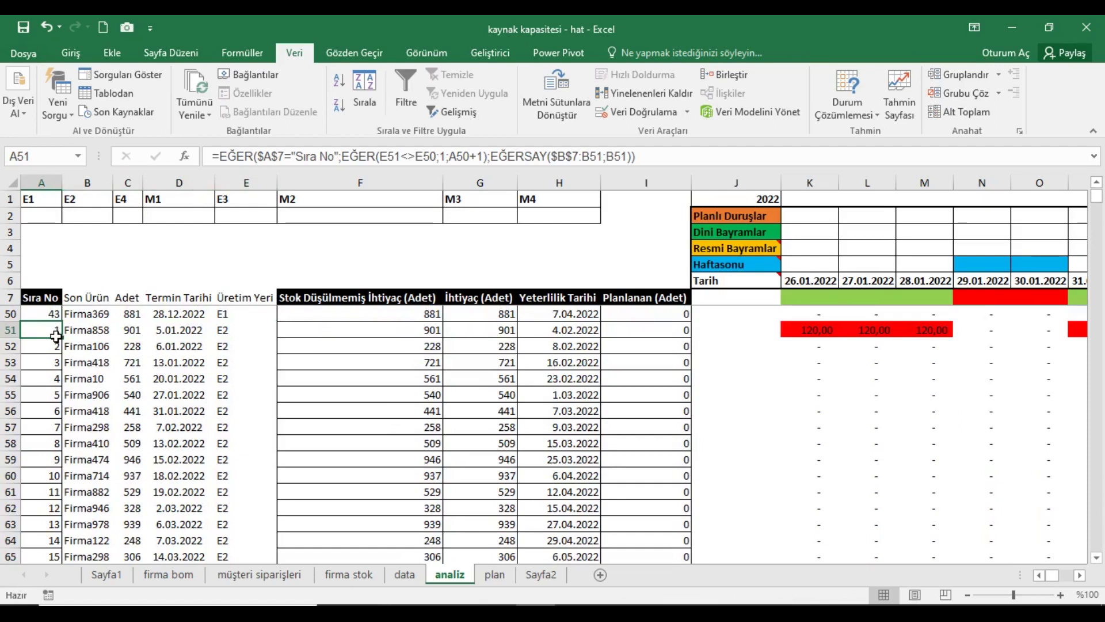
scroll(56, 337, up, 3)
scroll(56, 337, up, 5)
scroll(56, 337, up, 6)
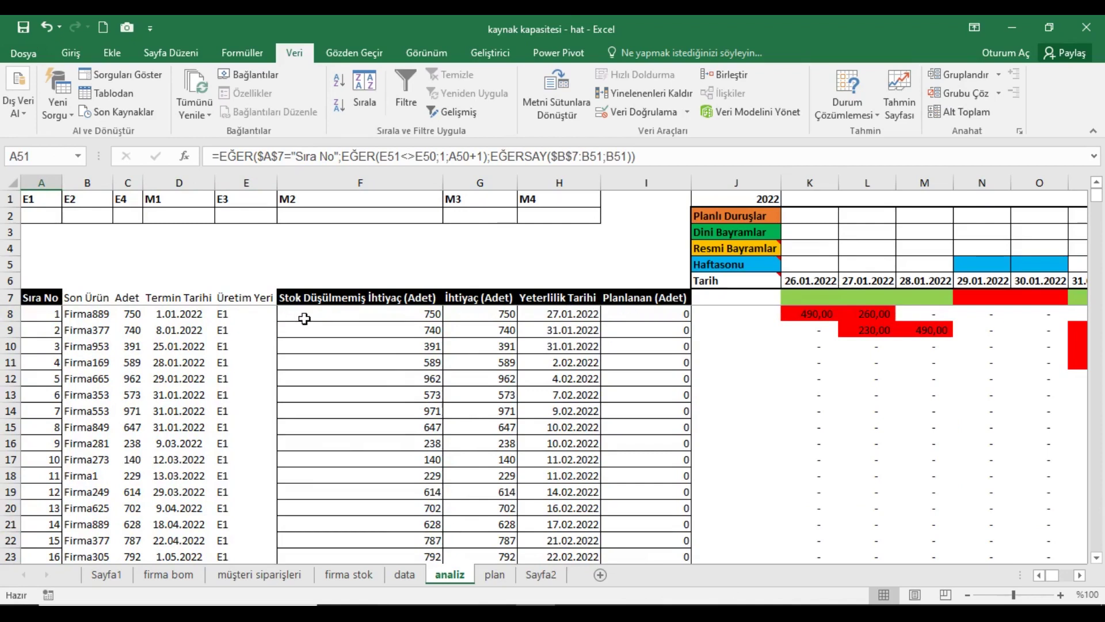
click(343, 315)
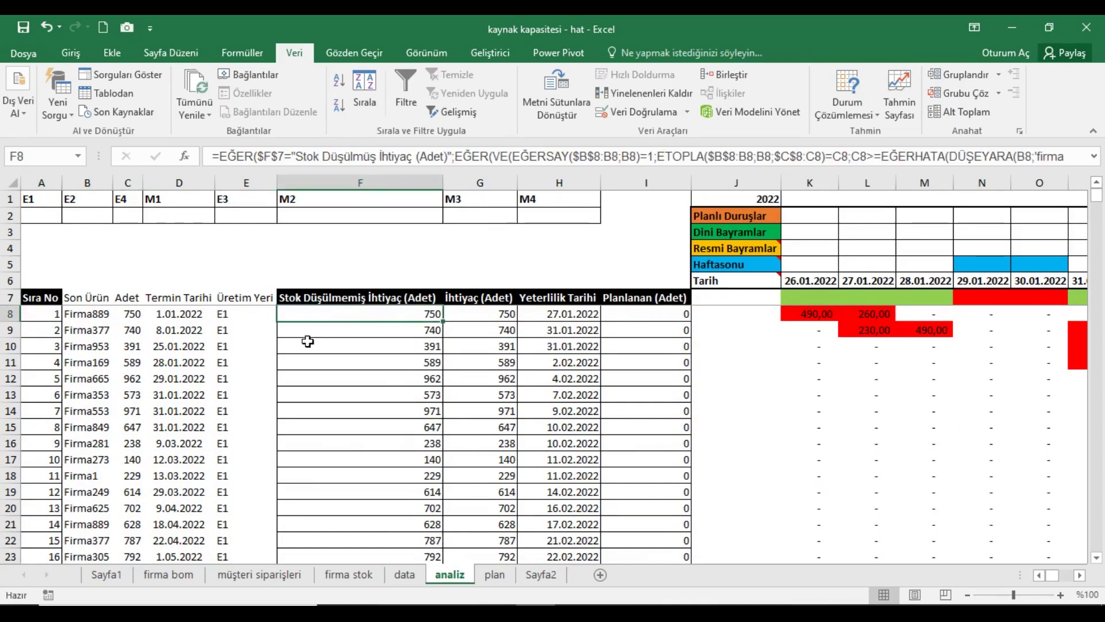
click(363, 576)
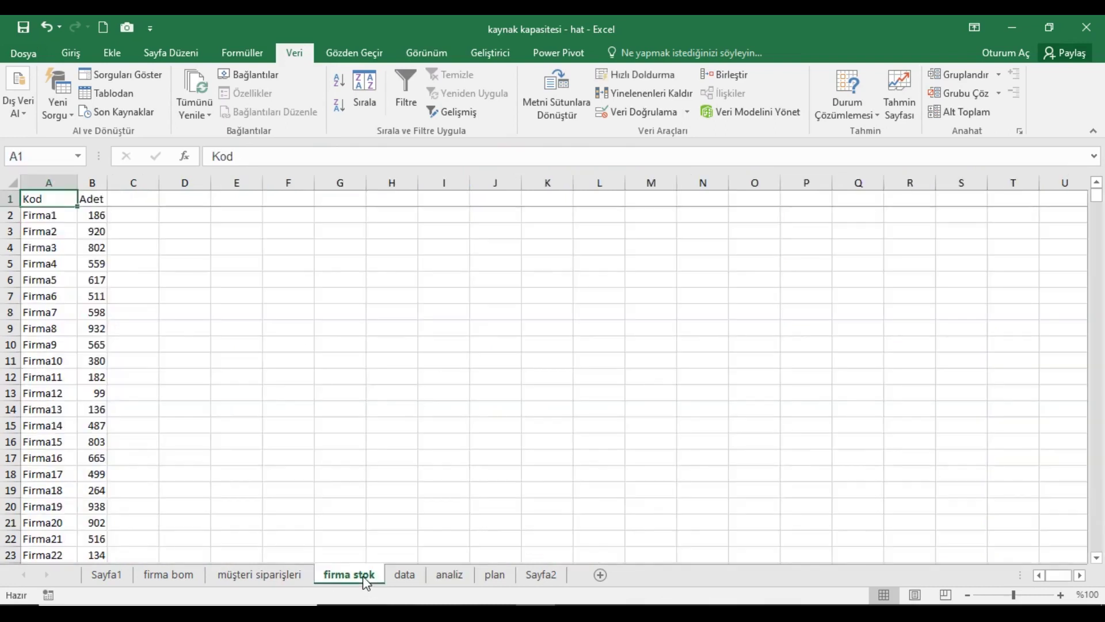
click(449, 576)
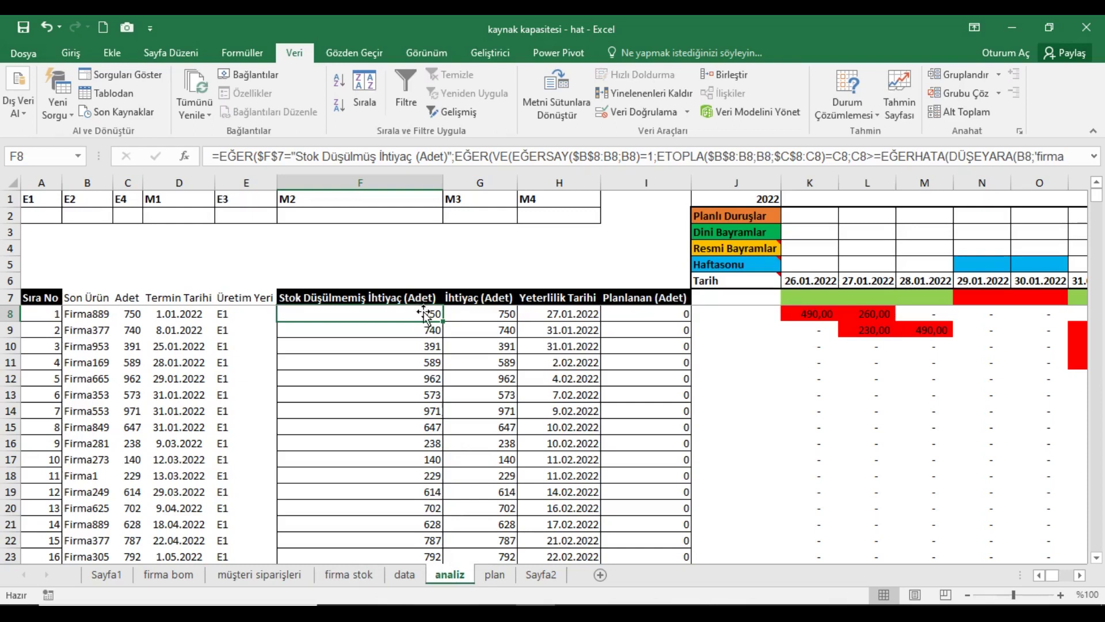
click(232, 320)
click(405, 575)
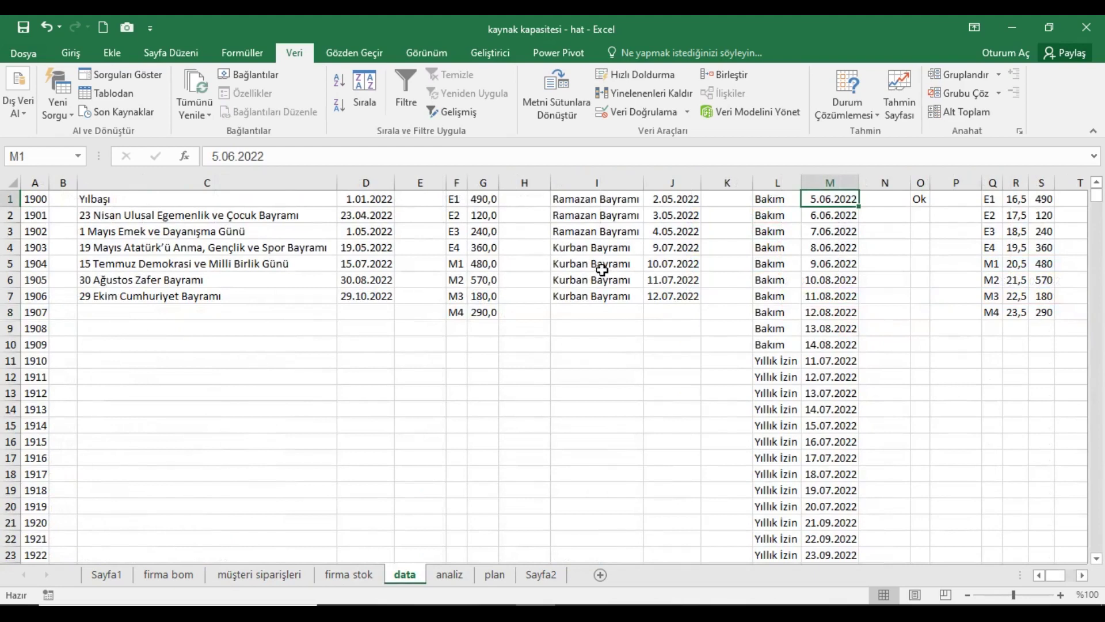
click(490, 202)
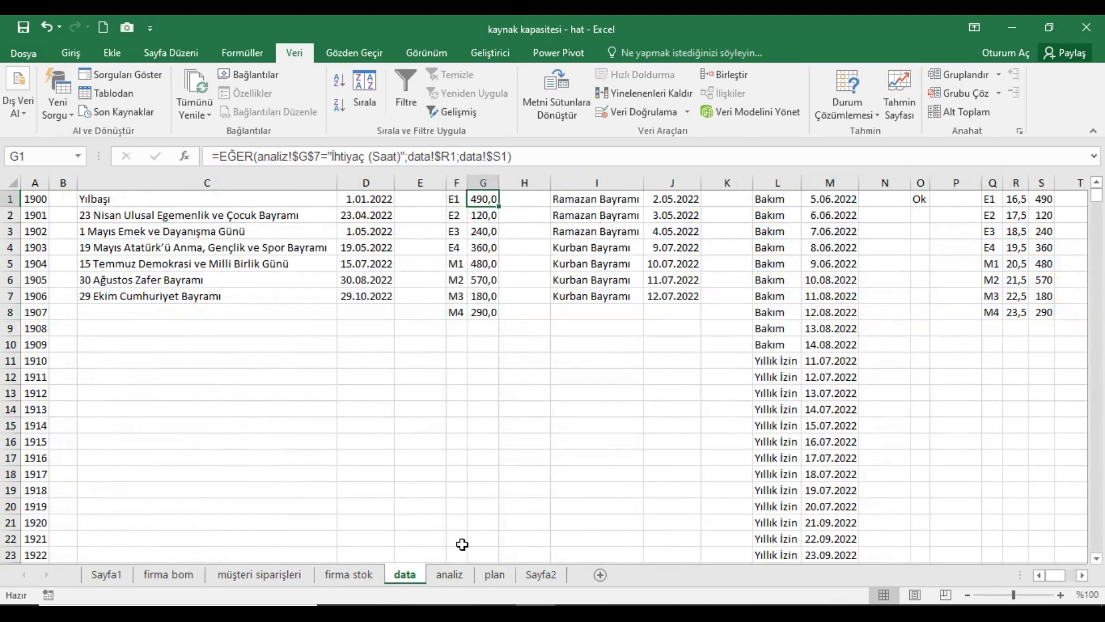
click(450, 575)
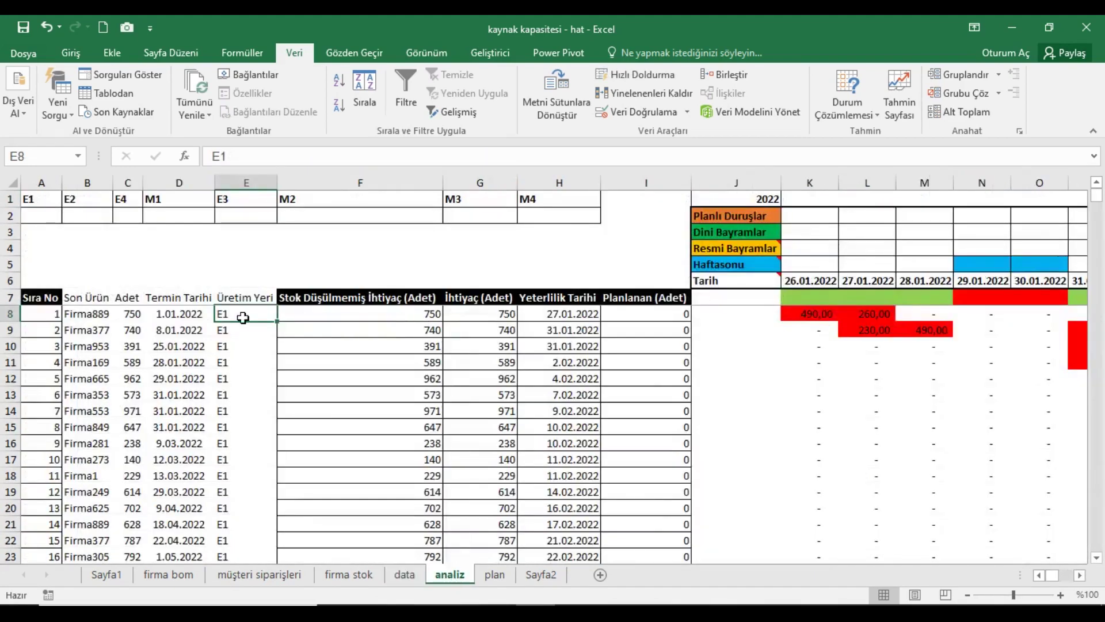
click(132, 318)
click(403, 320)
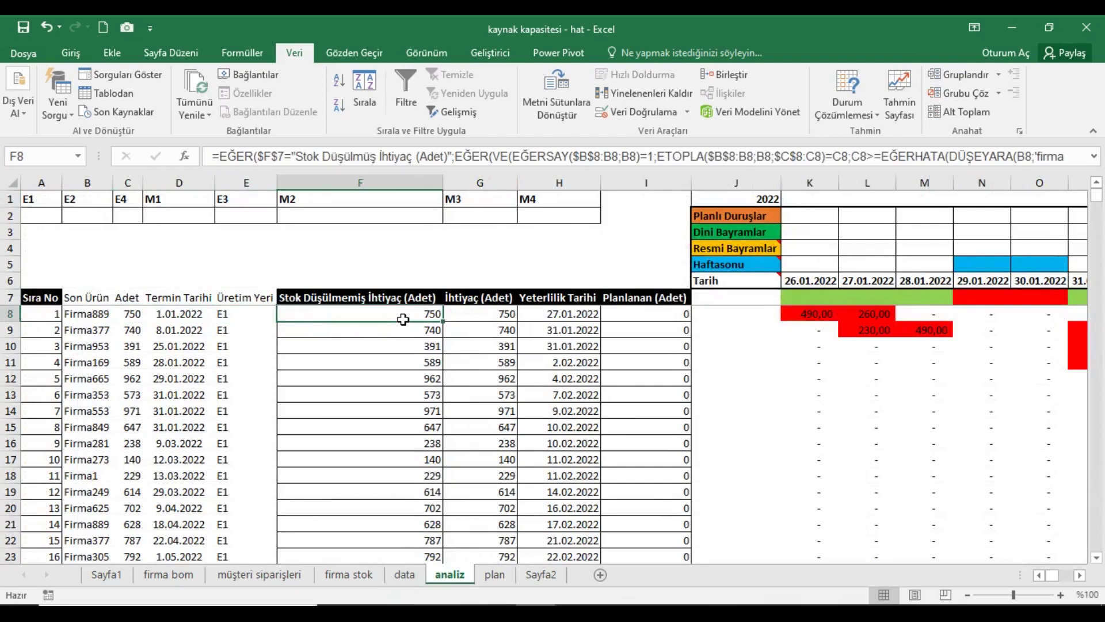
click(107, 320)
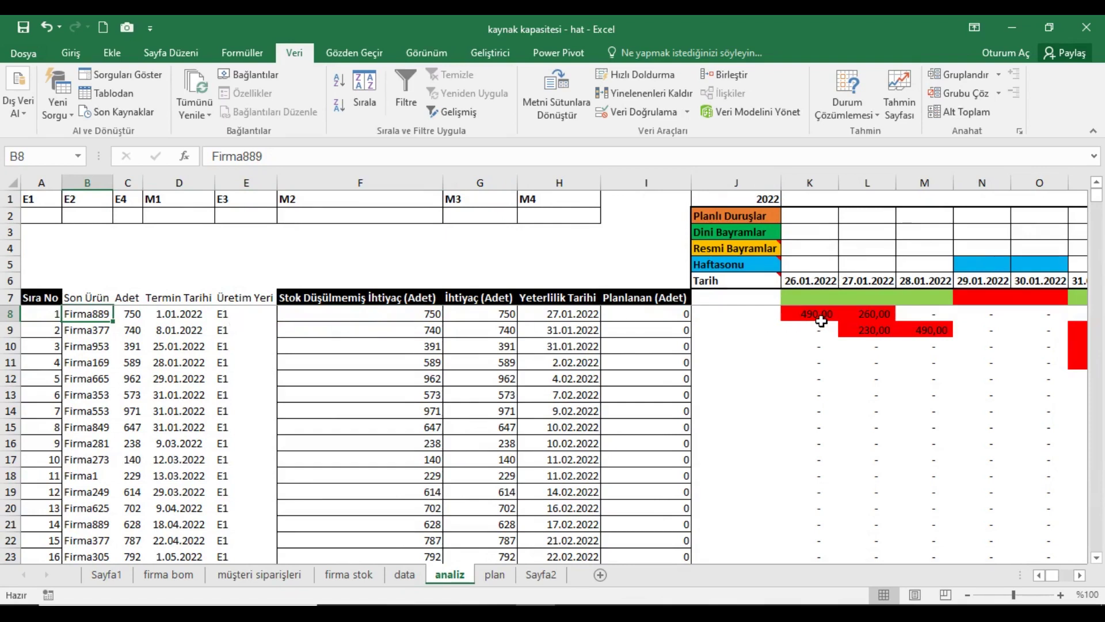
click(804, 319)
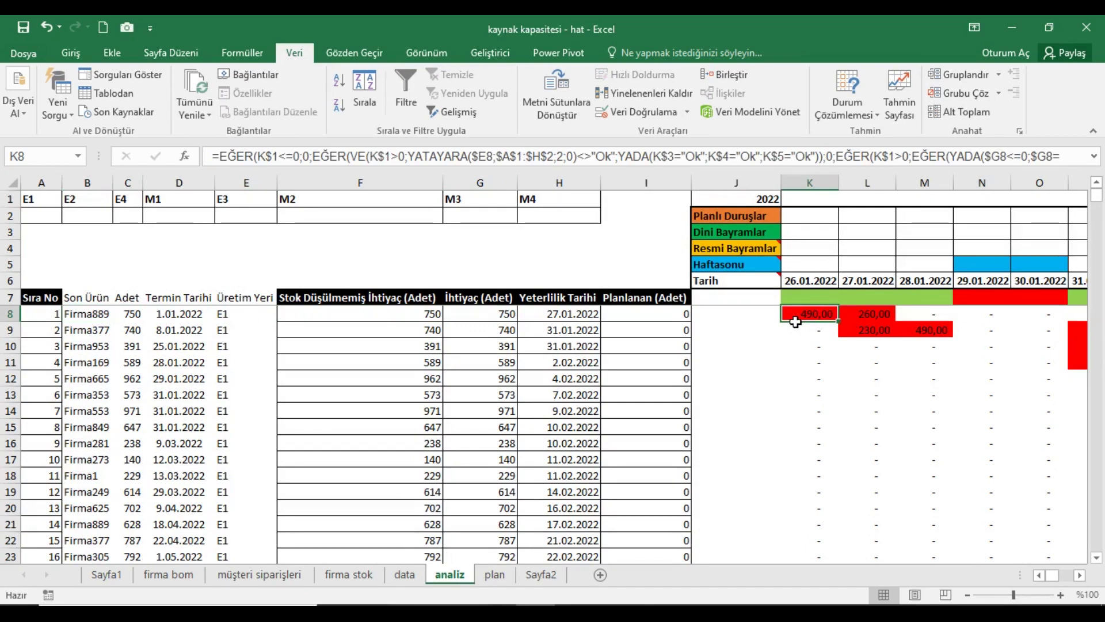
click(873, 321)
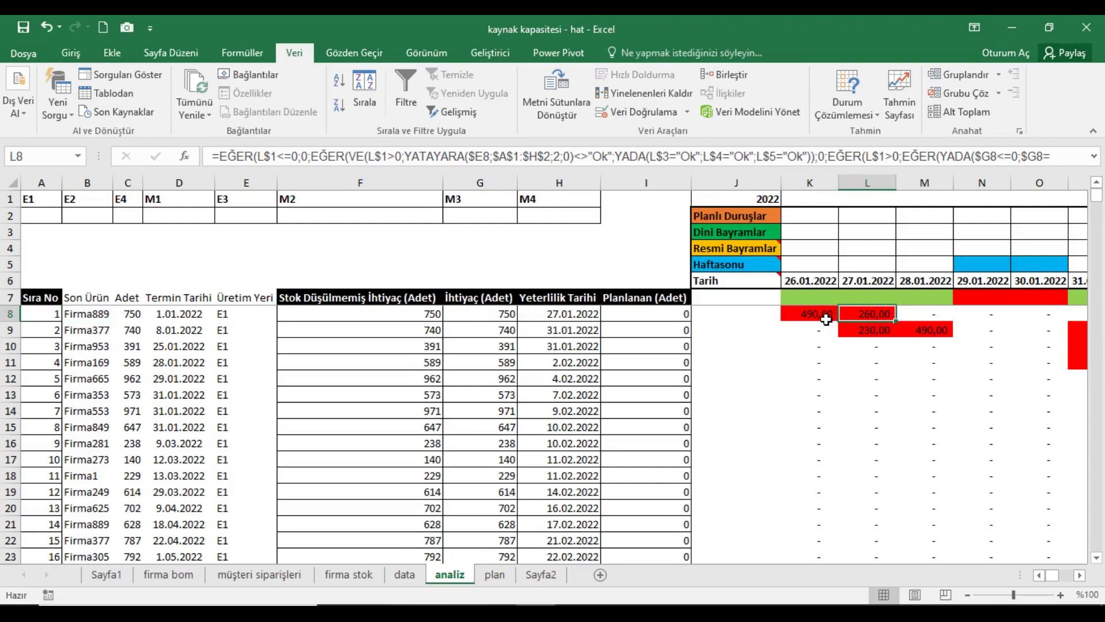
drag(823, 320, 867, 318)
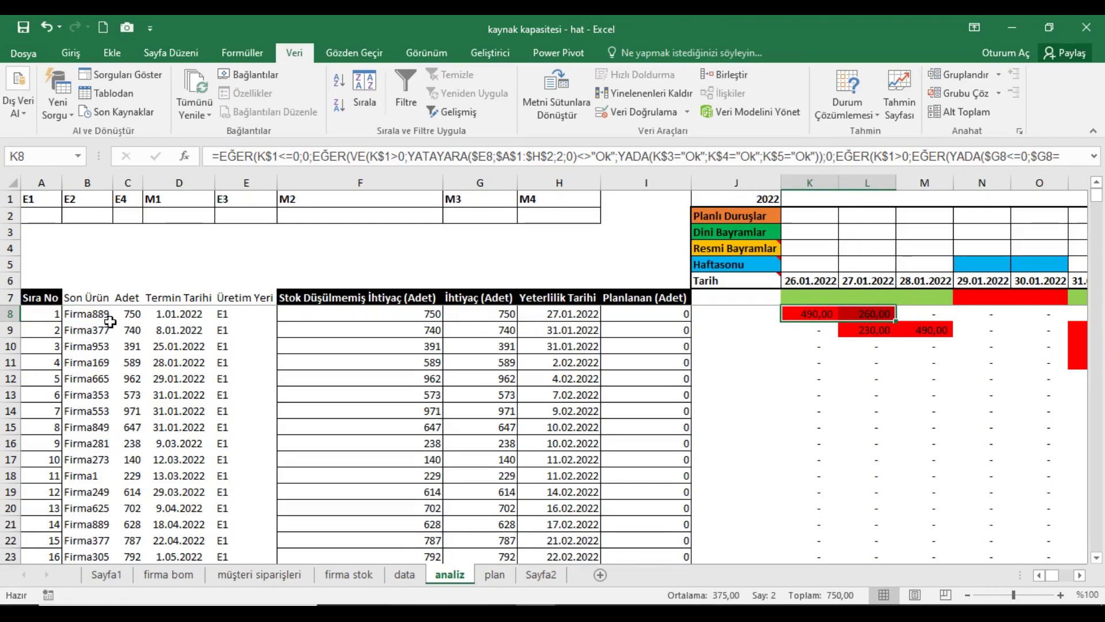
key(ctrl+v)
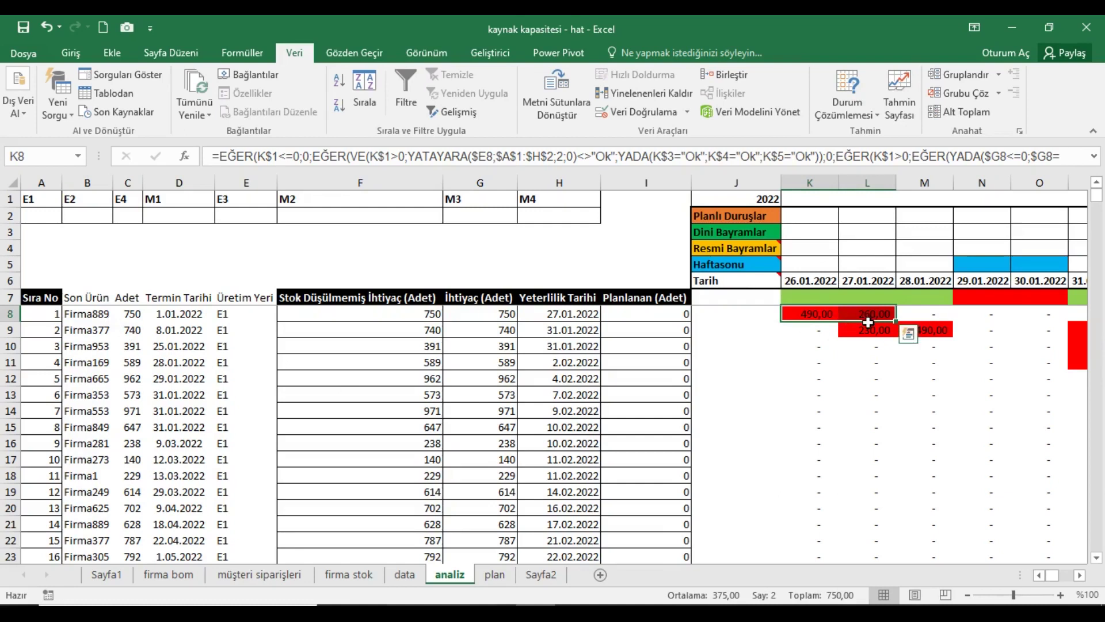
click(824, 332)
click(822, 320)
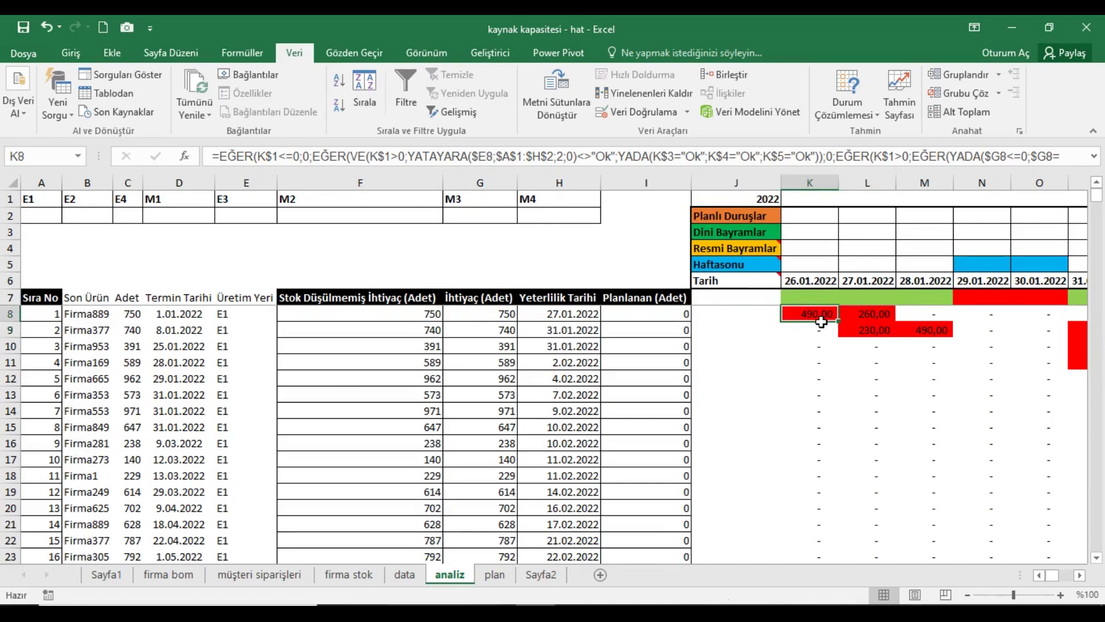
drag(817, 334, 803, 531)
click(864, 319)
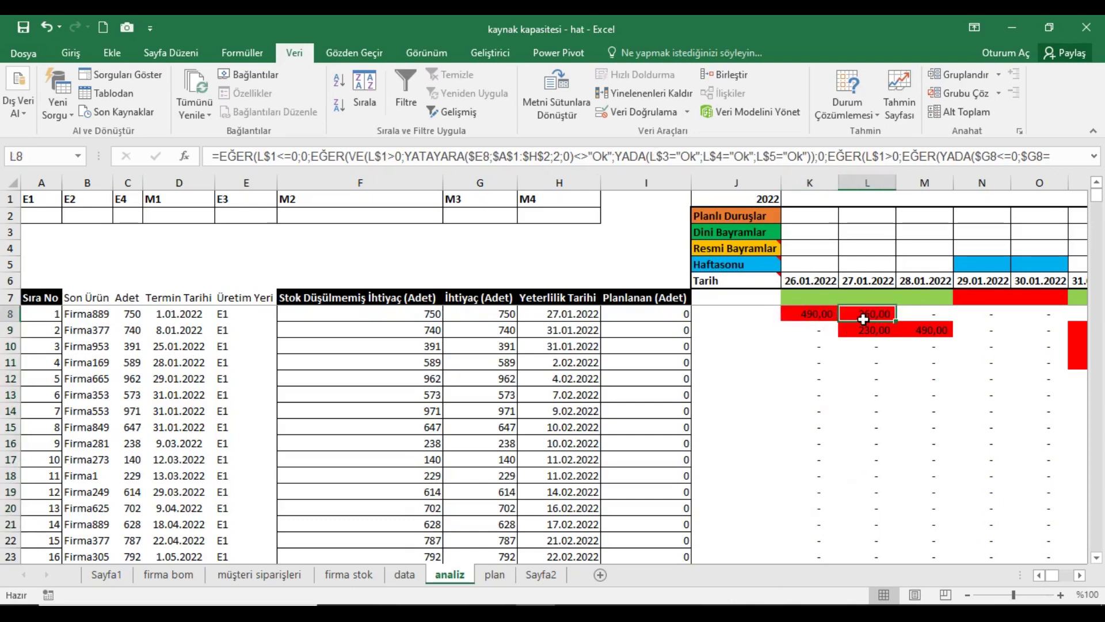
click(870, 338)
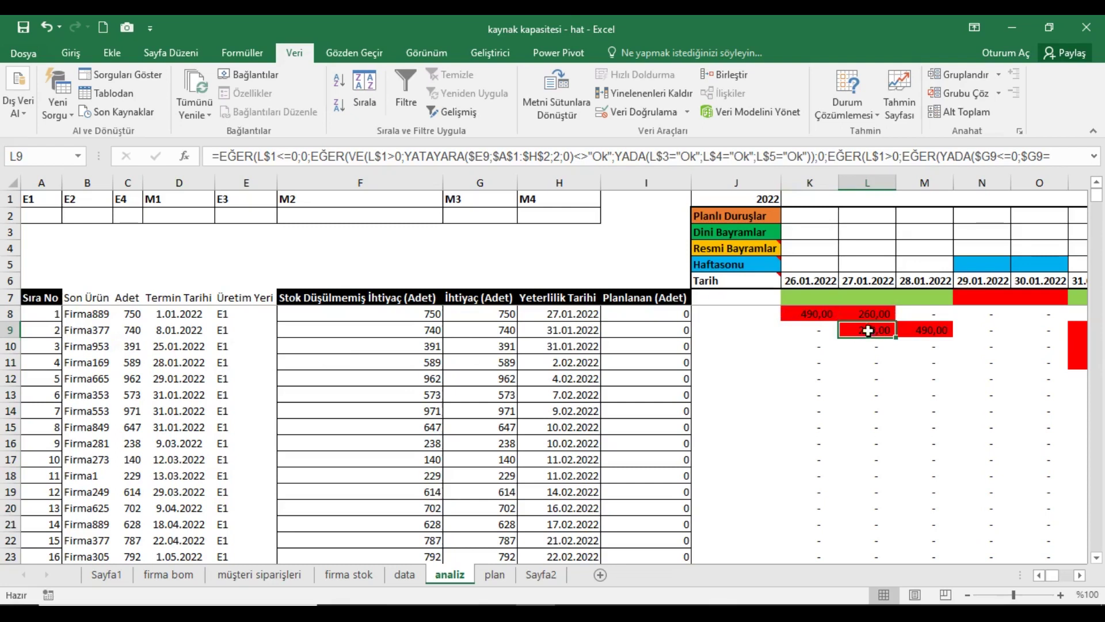
drag(867, 315, 862, 330)
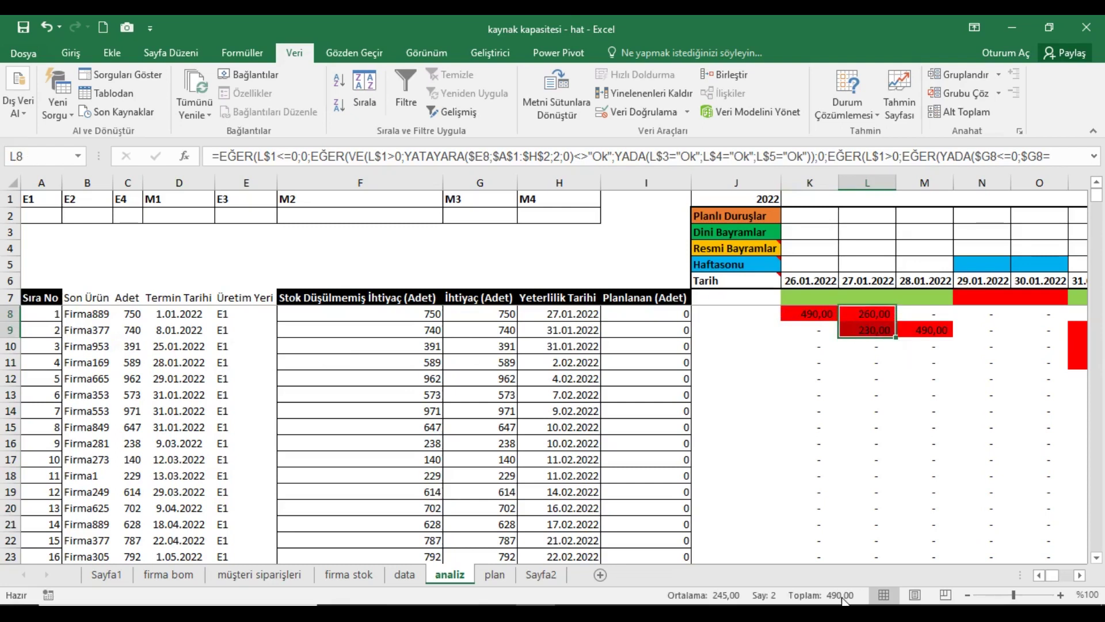
click(870, 330)
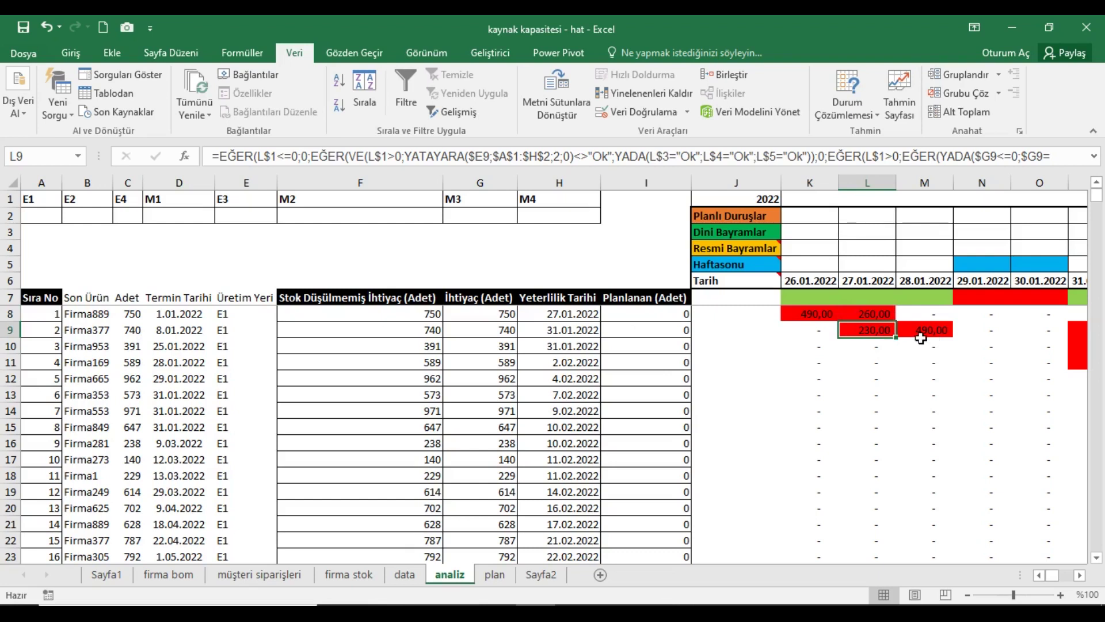
click(921, 339)
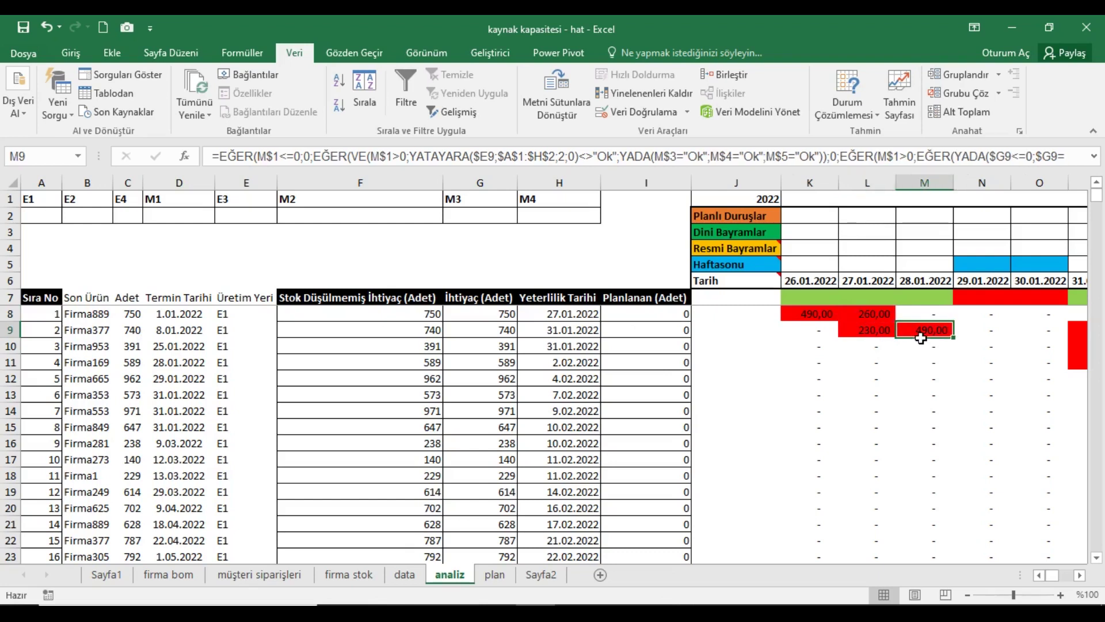
click(1081, 575)
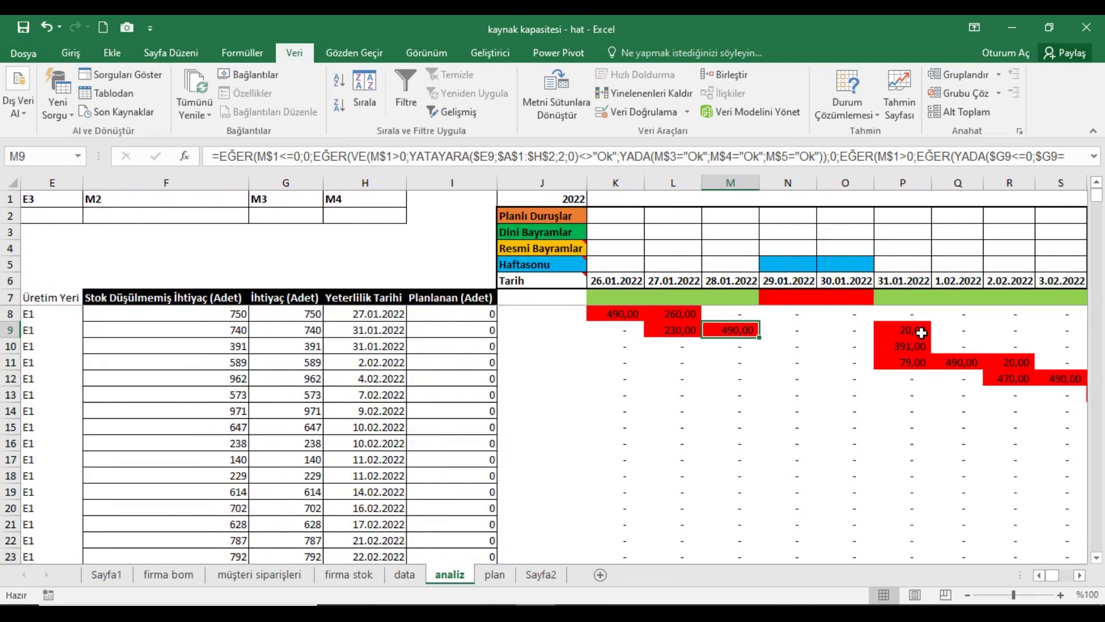
drag(798, 332, 835, 330)
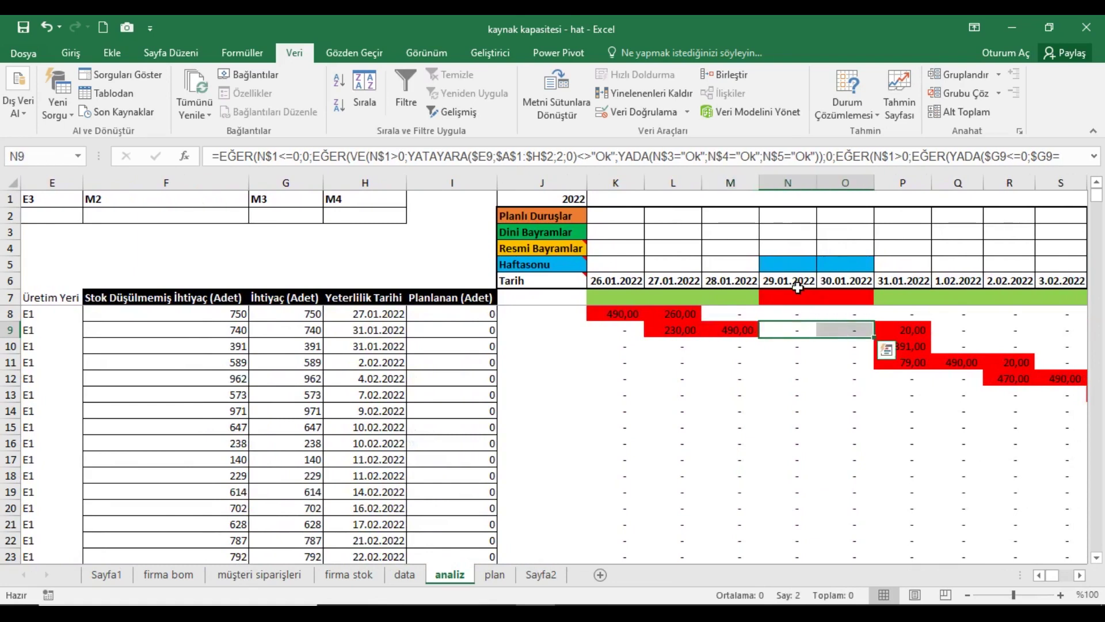
drag(798, 288, 846, 290)
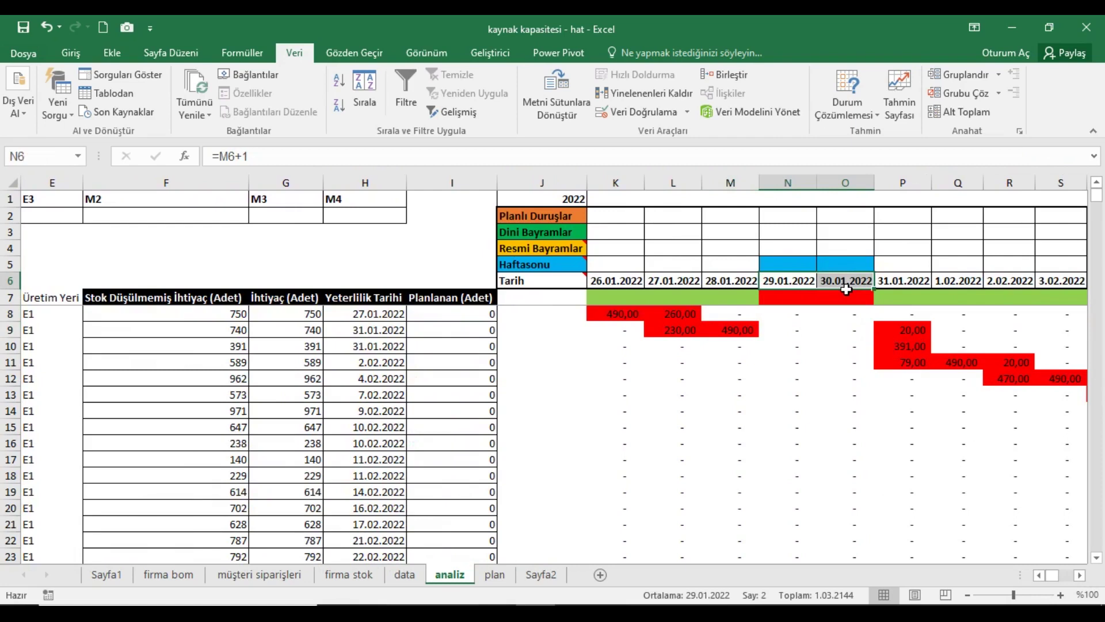
drag(795, 332, 832, 330)
click(900, 332)
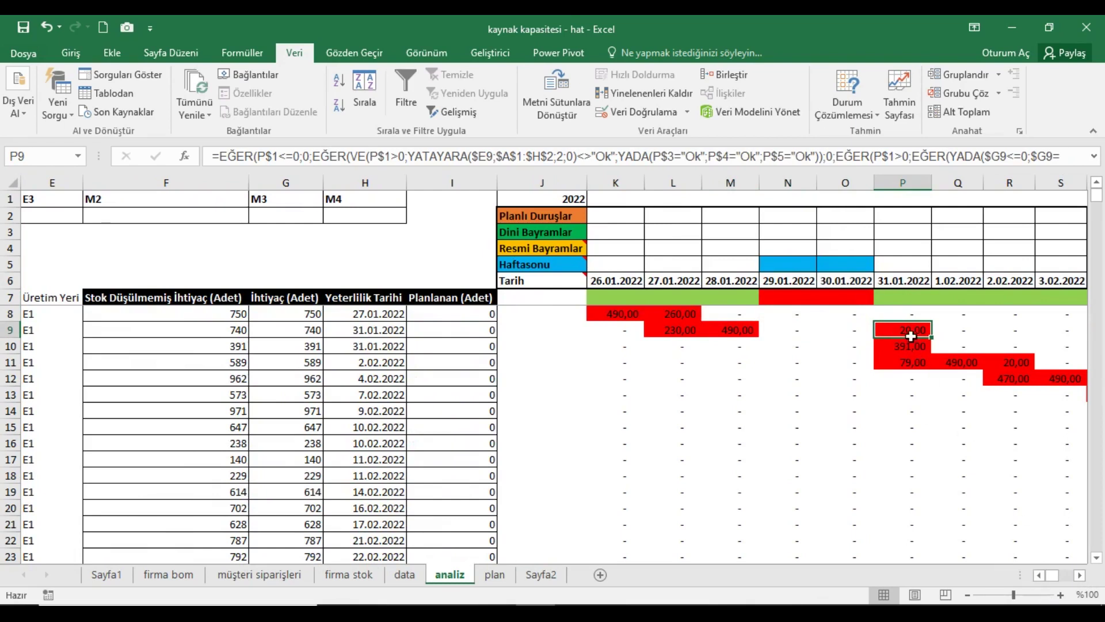
click(1040, 574)
click(1040, 575)
click(1040, 575)
click(1040, 574)
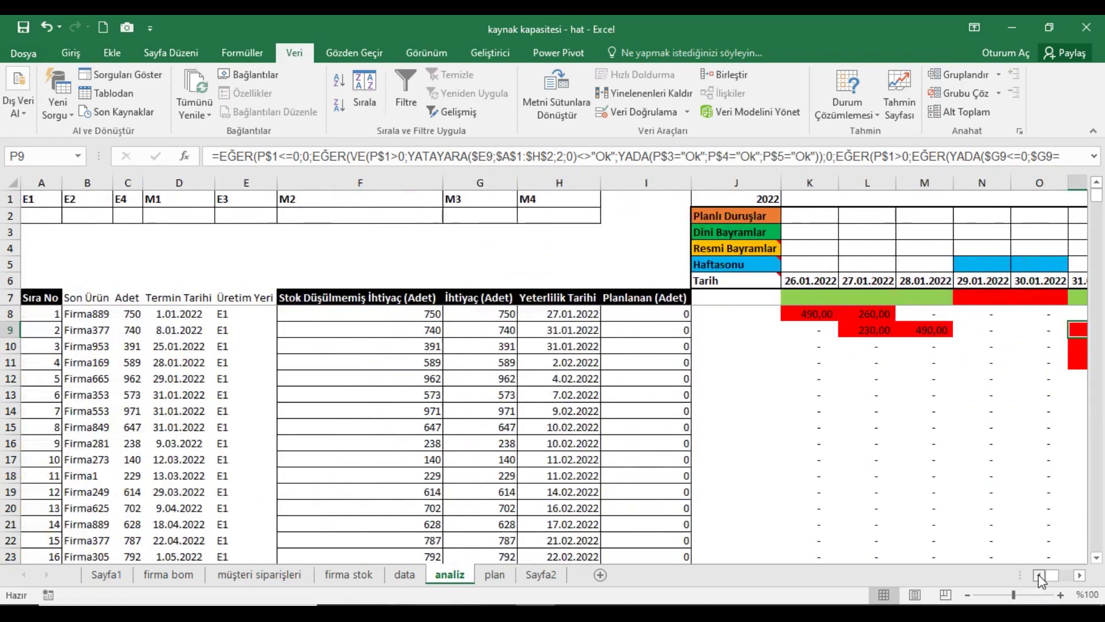
click(110, 348)
click(129, 347)
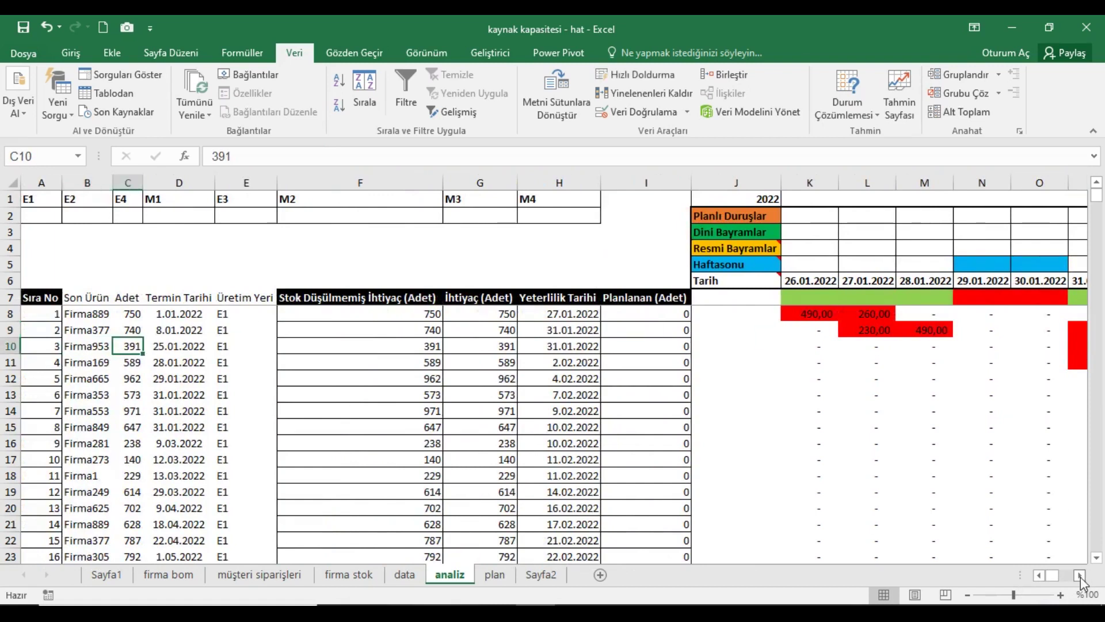
click(1080, 574)
click(1080, 574)
click(1080, 575)
click(1080, 574)
click(908, 348)
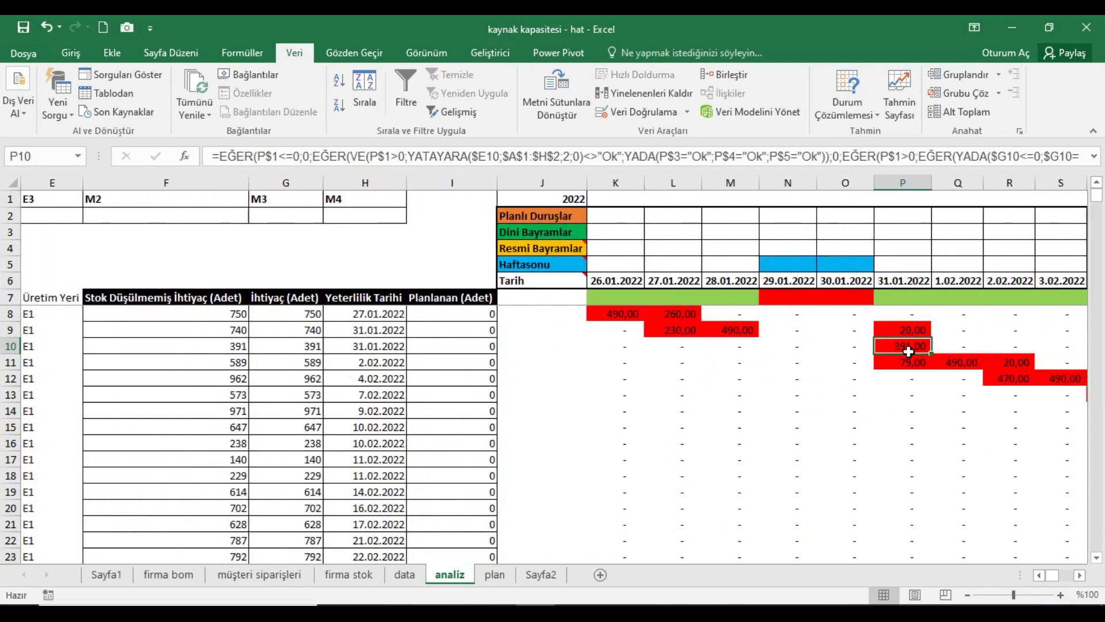
drag(908, 330, 904, 347)
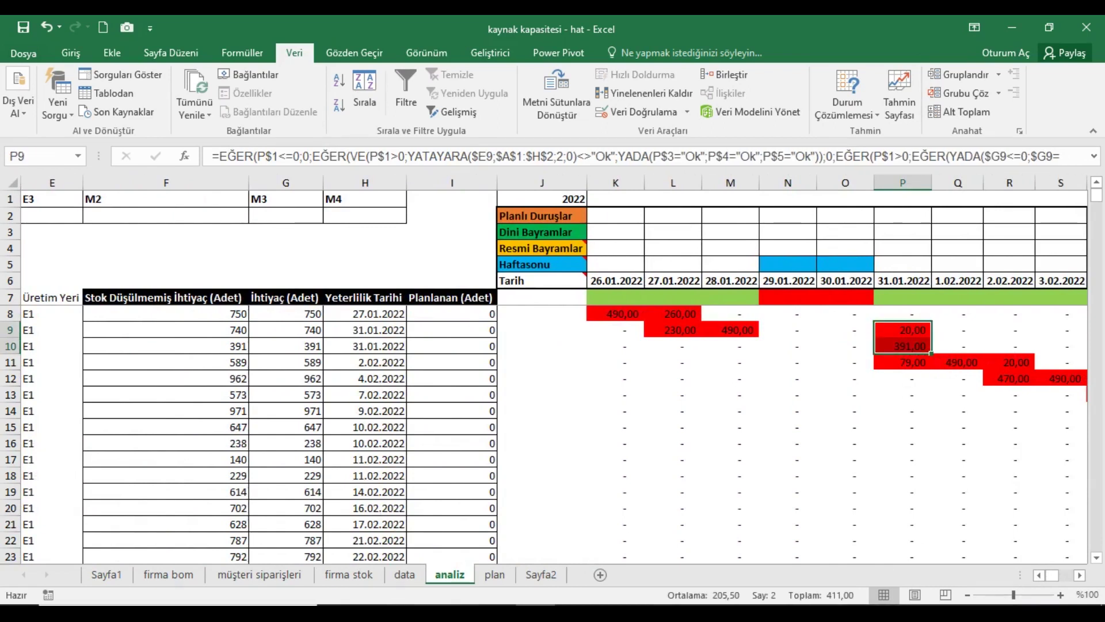
drag(912, 335, 907, 363)
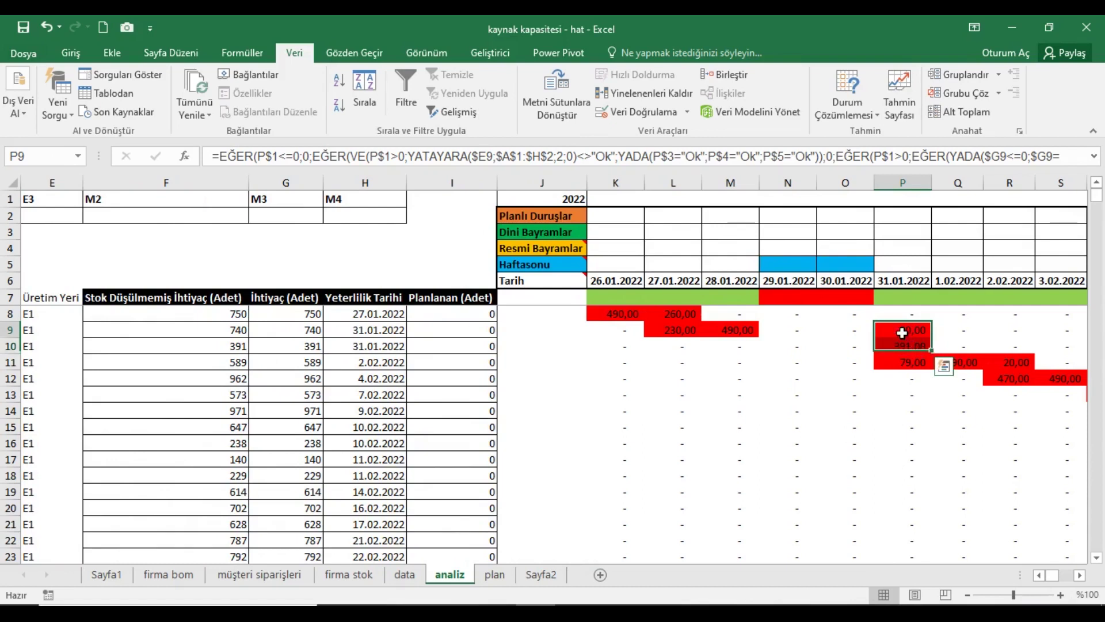
click(902, 363)
drag(1052, 576, 1036, 581)
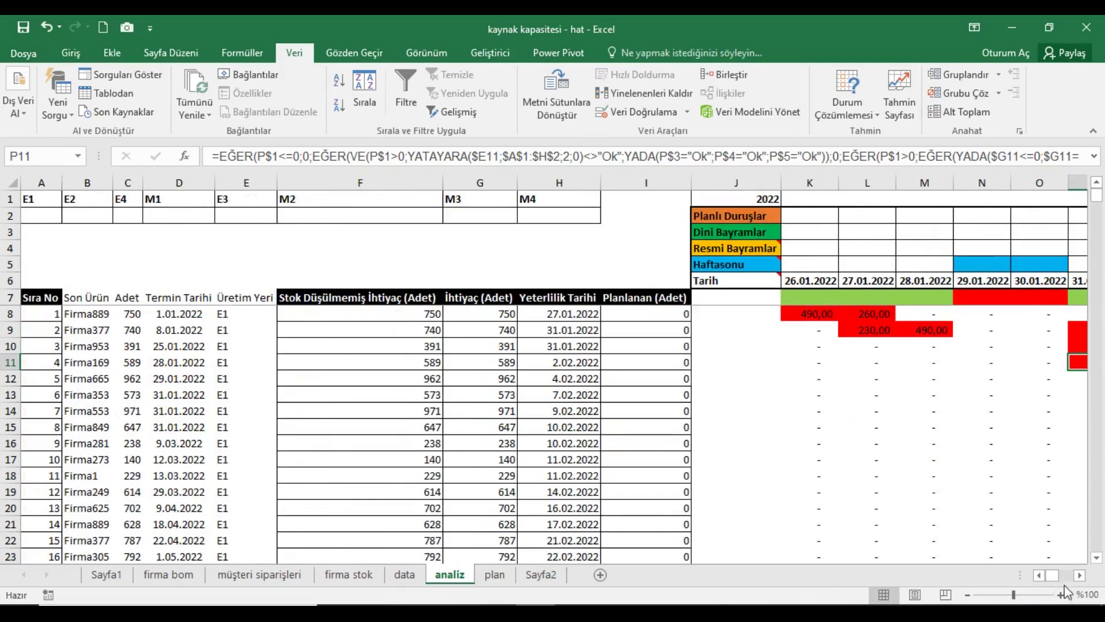
click(1078, 576)
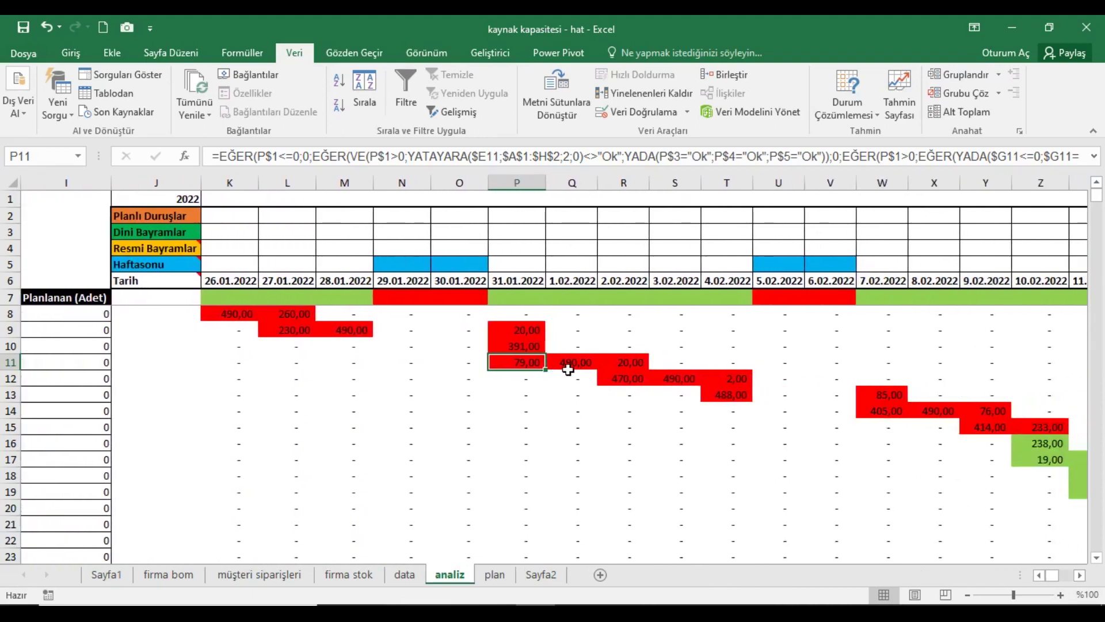
click(573, 364)
click(630, 367)
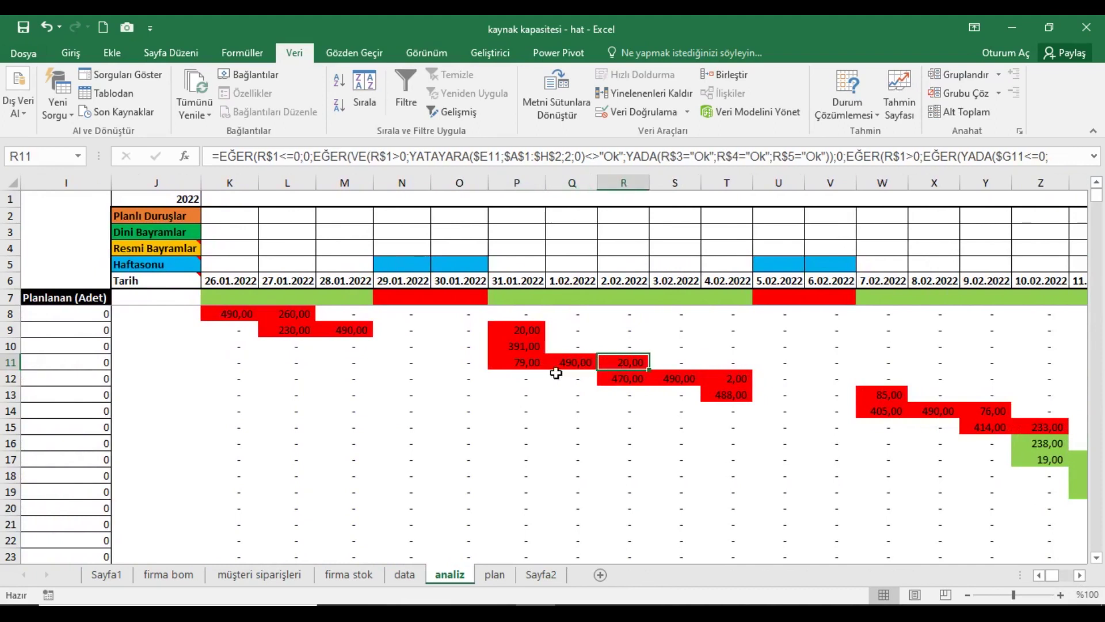
drag(532, 364, 634, 364)
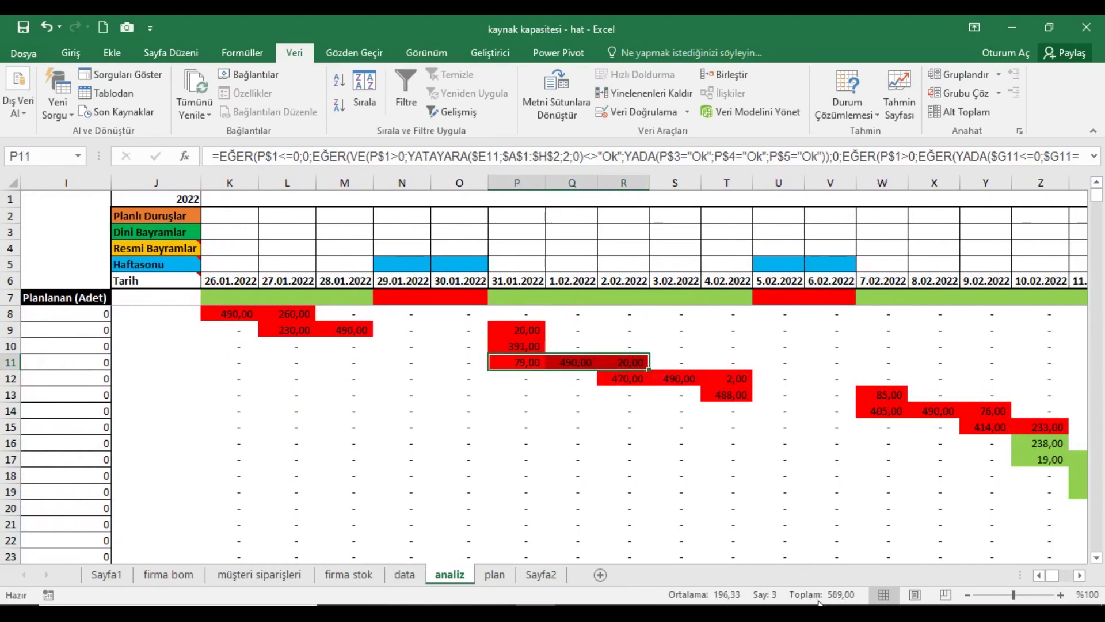
drag(1060, 578, 1038, 572)
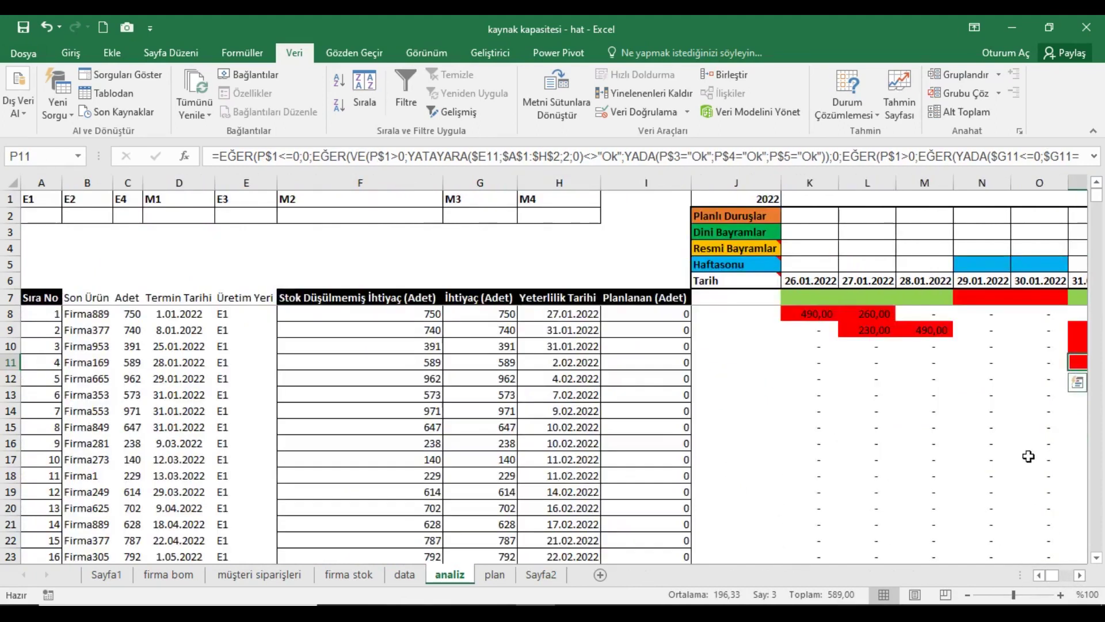
click(1041, 367)
drag(1041, 367, 99, 369)
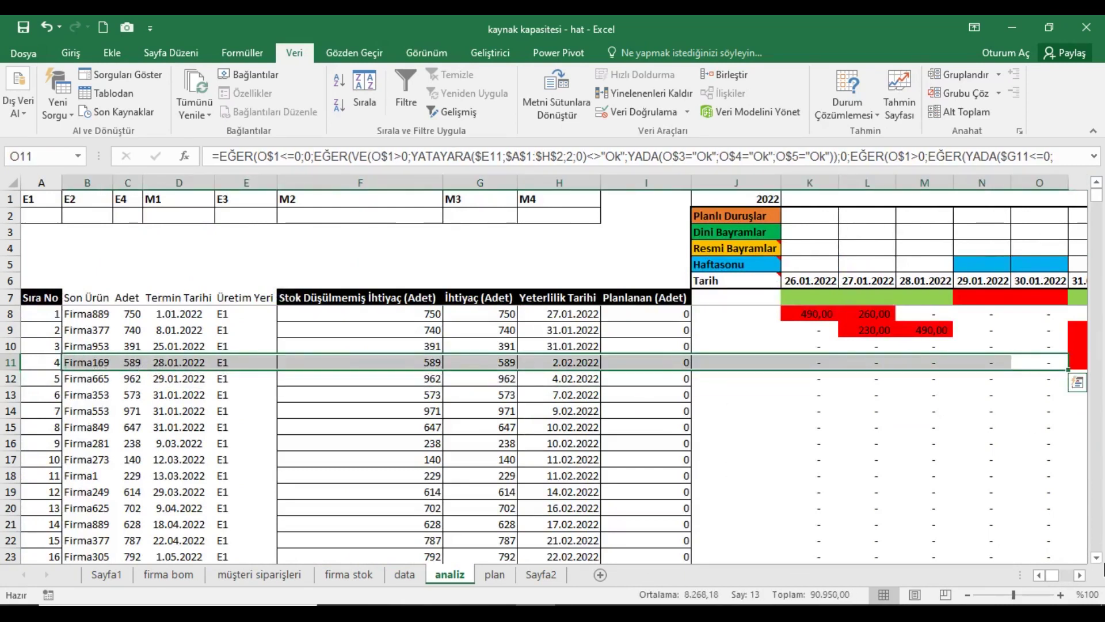
scroll(745, 380, right, 1)
scroll(744, 380, right, 3)
scroll(744, 380, right, 2)
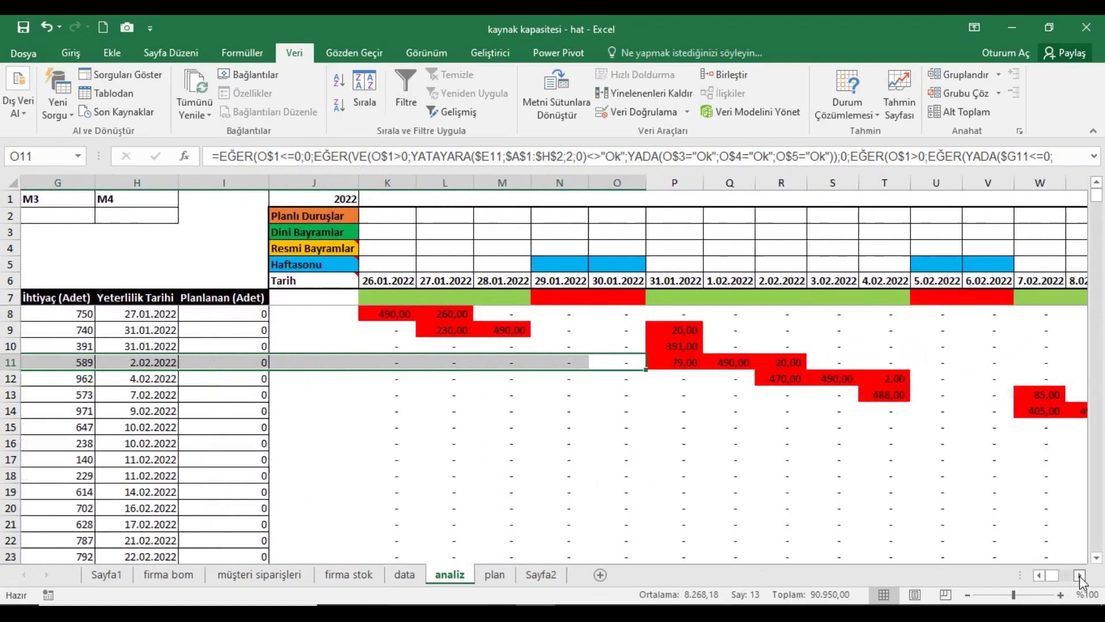
scroll(744, 380, right, 1)
drag(720, 380, 813, 382)
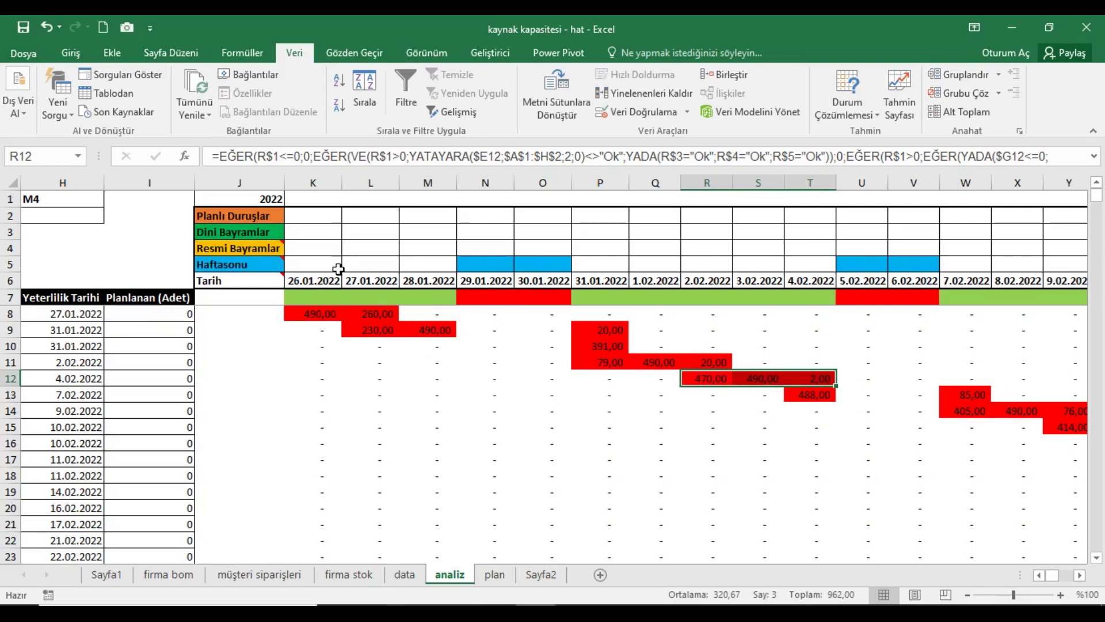
click(1081, 575)
click(1081, 575)
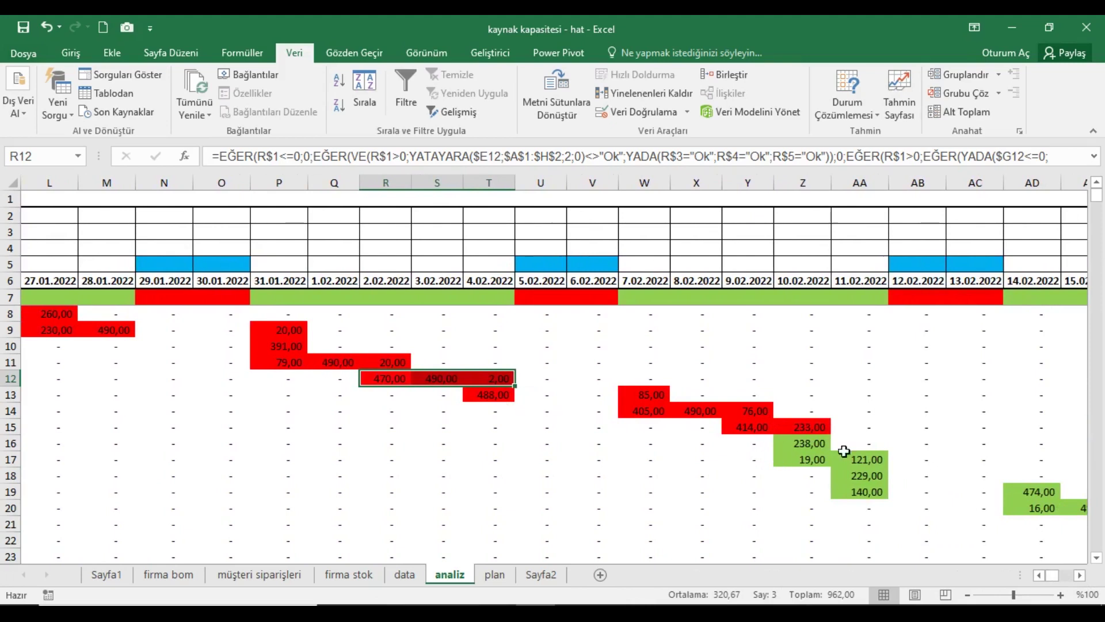
click(1039, 575)
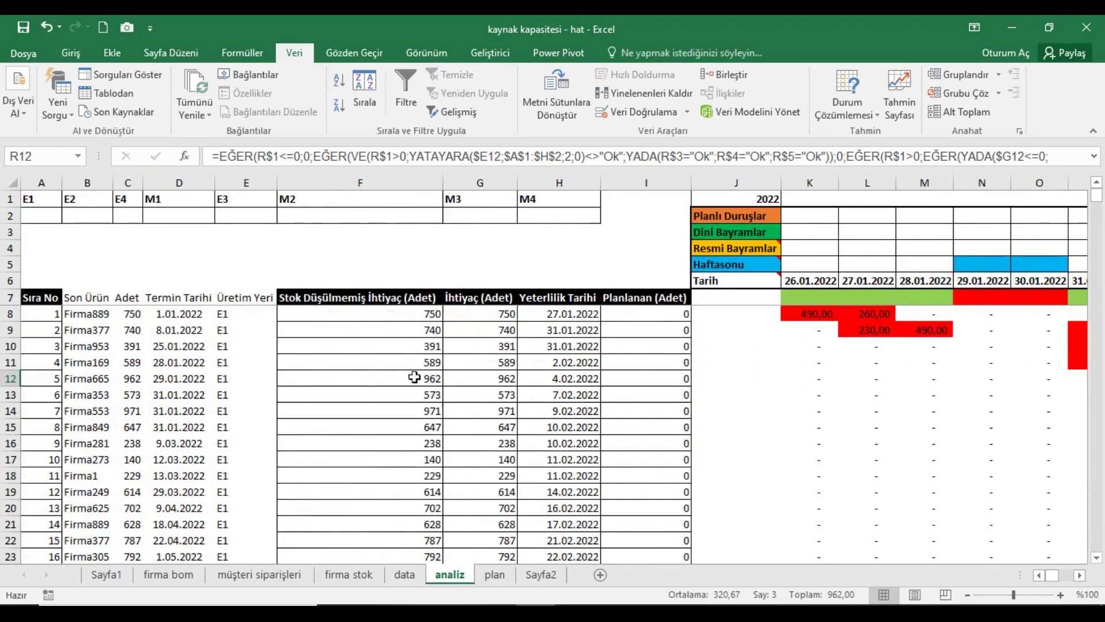
click(101, 304)
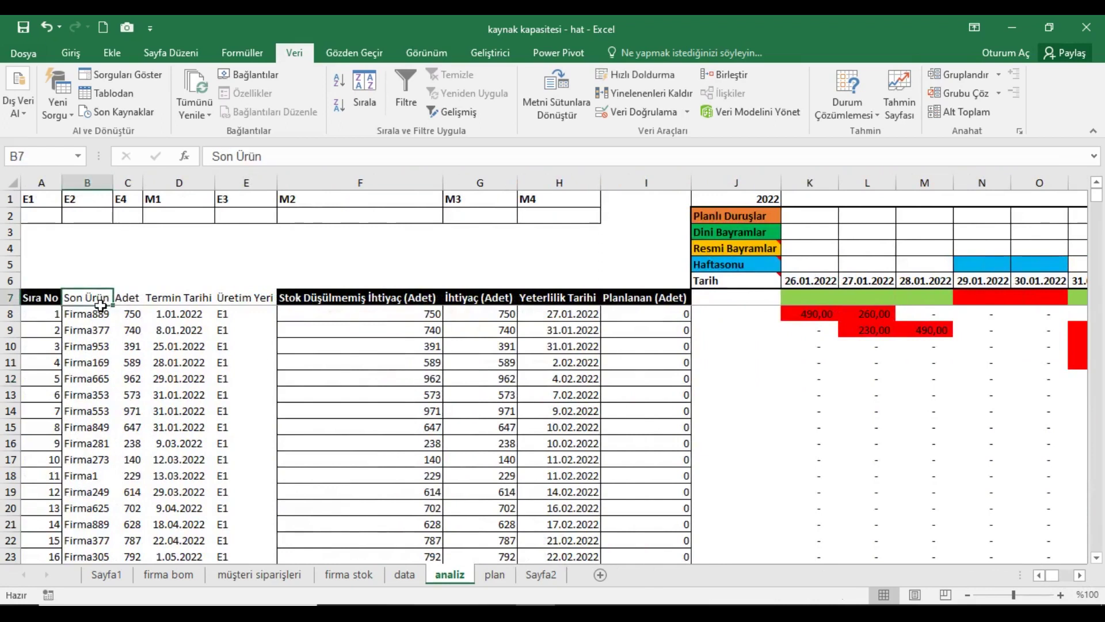
click(552, 300)
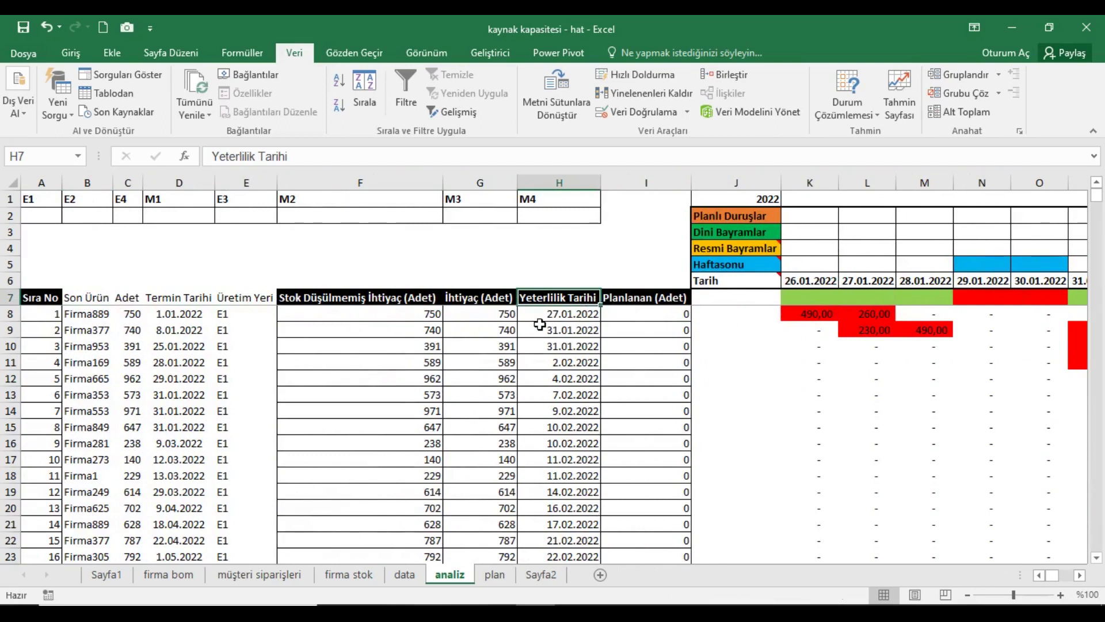
drag(877, 319, 587, 331)
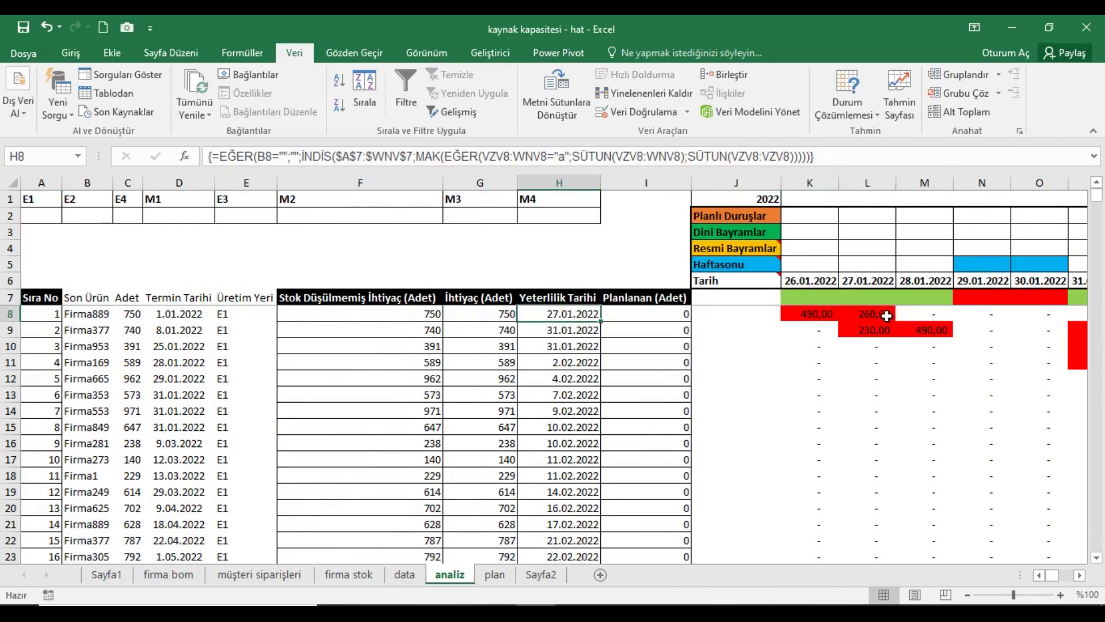
click(869, 281)
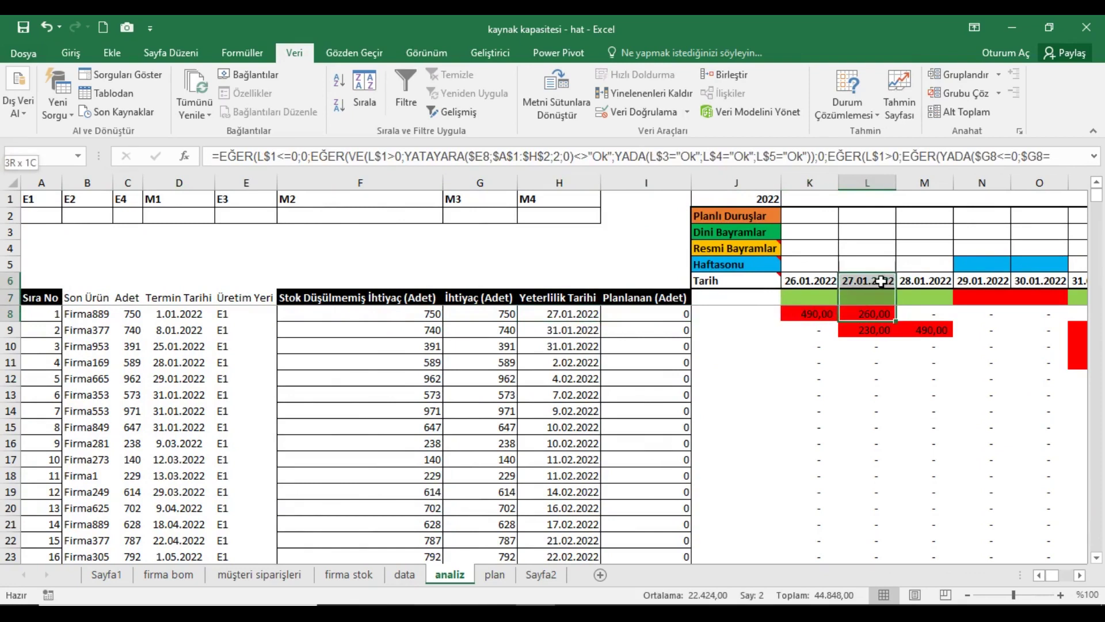
click(567, 339)
click(1080, 575)
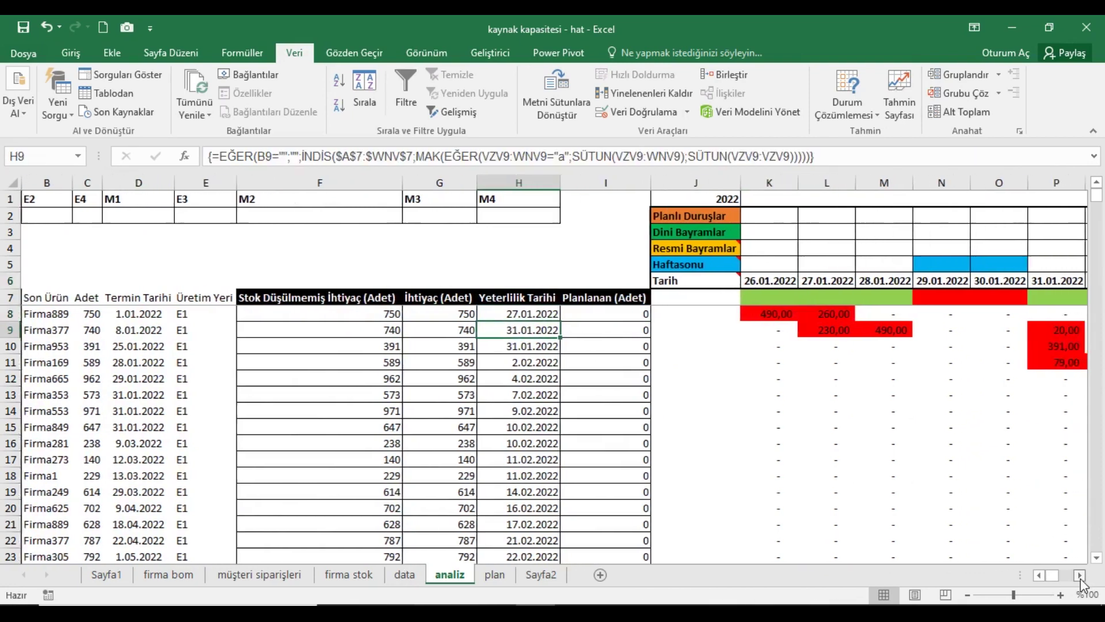
click(1080, 574)
click(1080, 575)
click(1080, 575)
click(921, 334)
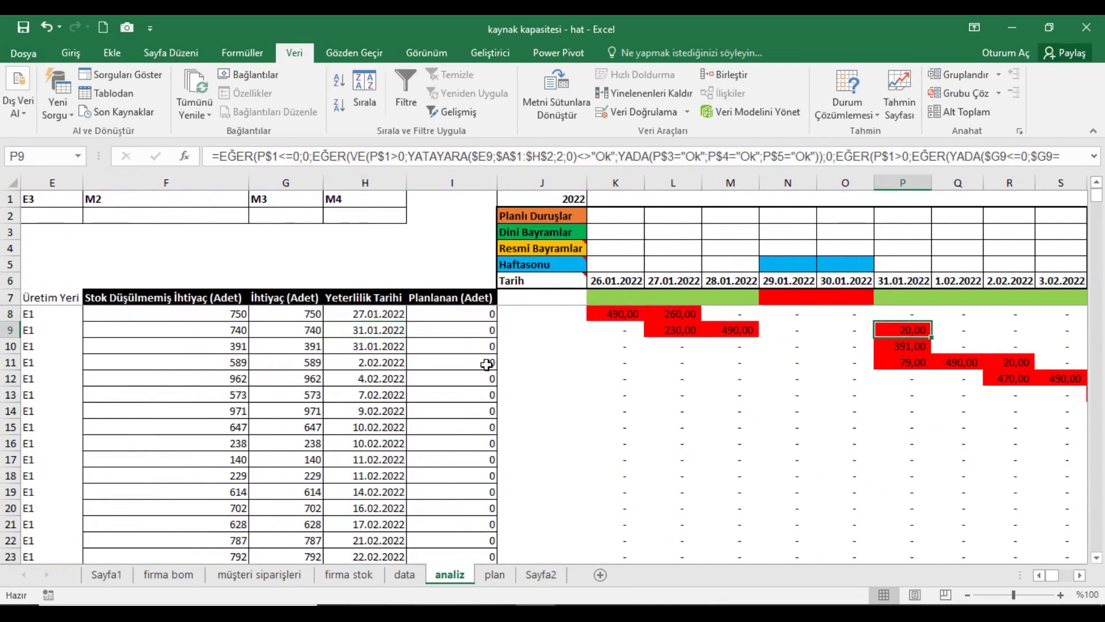
click(387, 351)
click(392, 363)
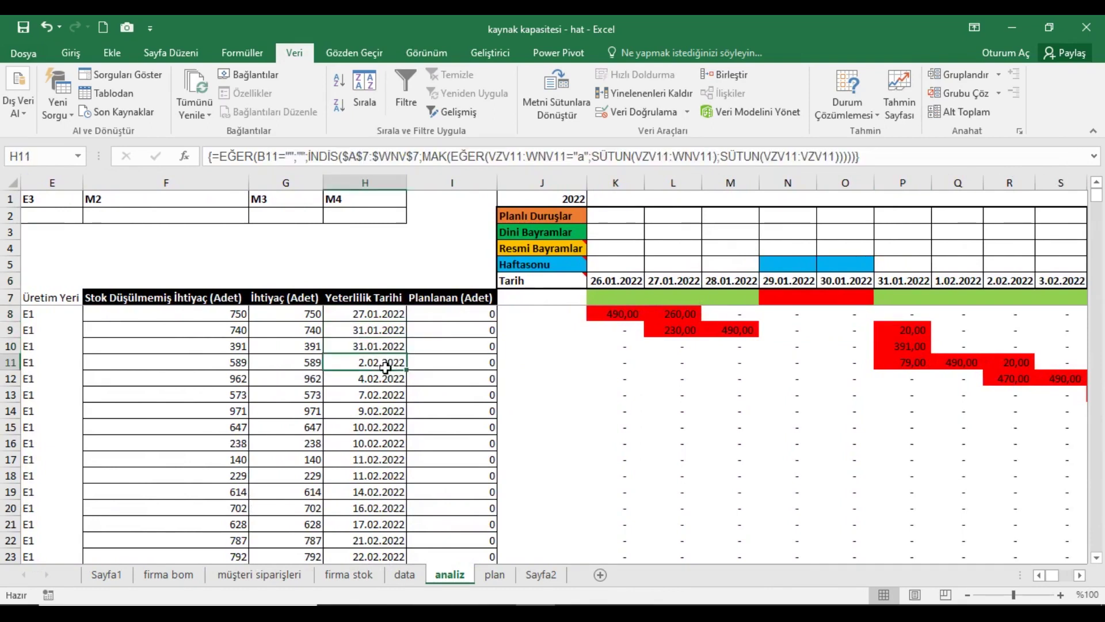
click(1080, 575)
click(1080, 574)
drag(162, 369, 801, 362)
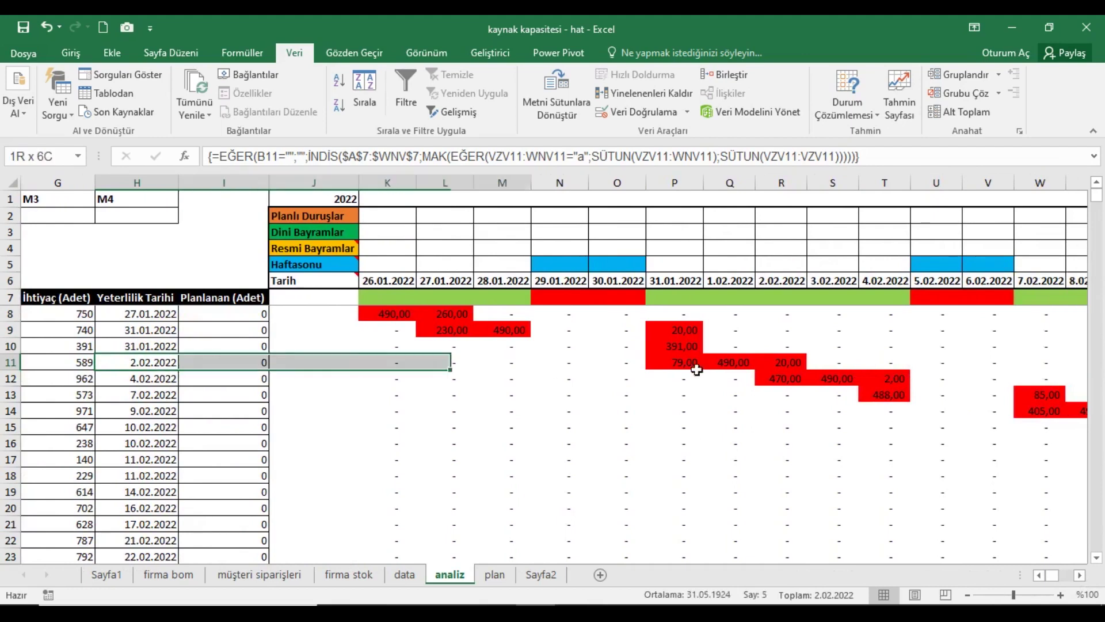
mouse_move(136, 379)
mouse_down()
mouse_move(887, 302)
mouse_move(890, 379)
mouse_up()
mouse_move(143, 395)
mouse_down()
mouse_move(1018, 400)
mouse_move(971, 400)
mouse_up()
key(Down)
click(1080, 575)
click(1080, 575)
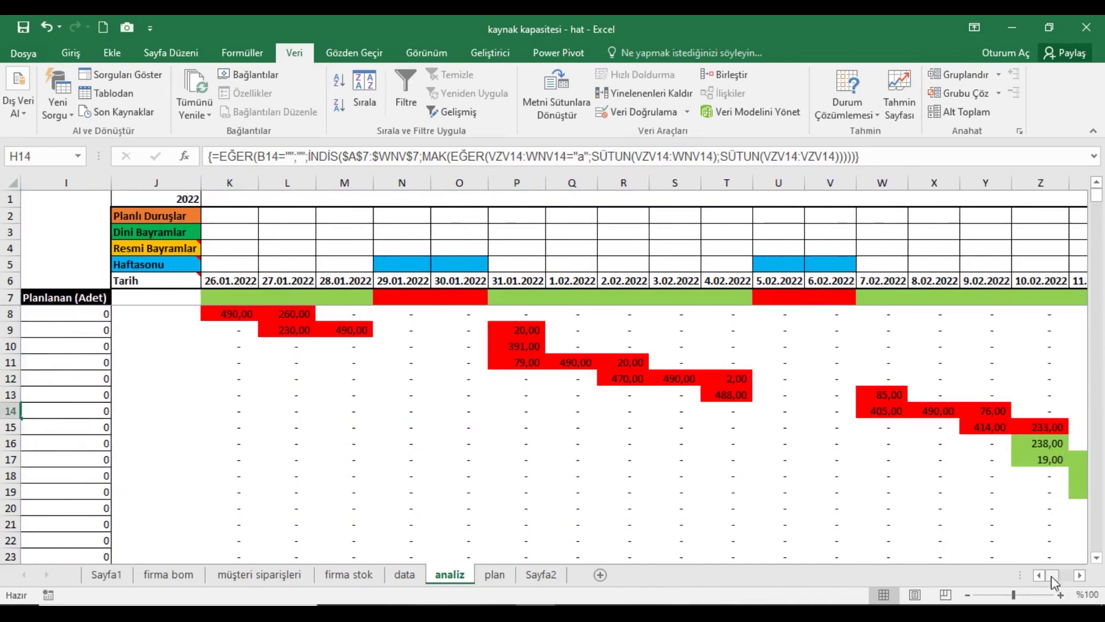
drag(1051, 576, 1033, 576)
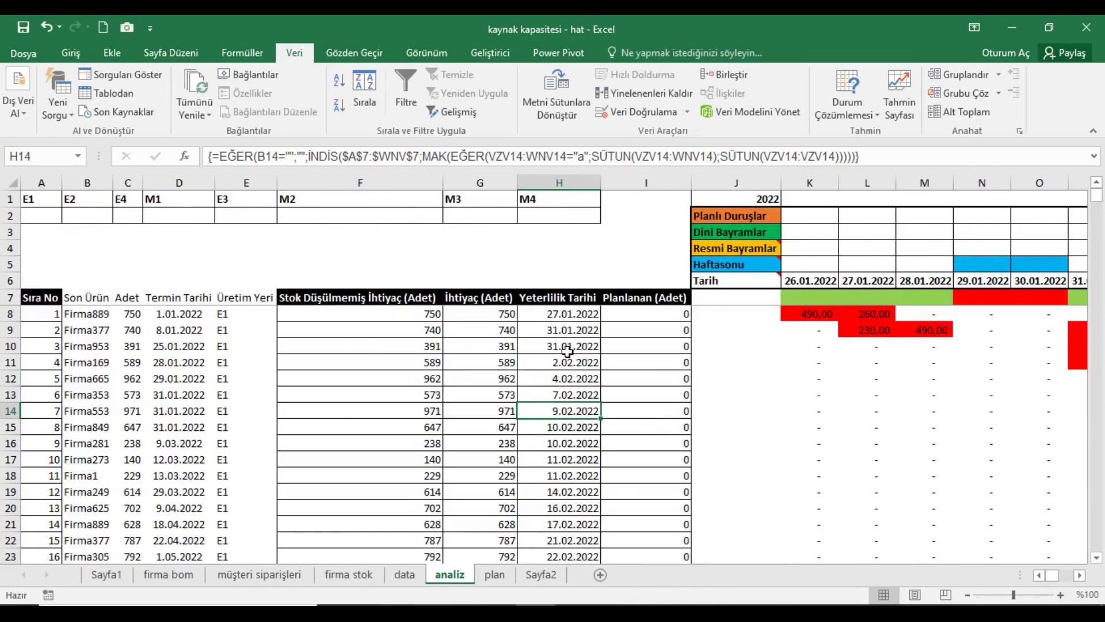
click(1080, 575)
click(1080, 575)
click(1080, 576)
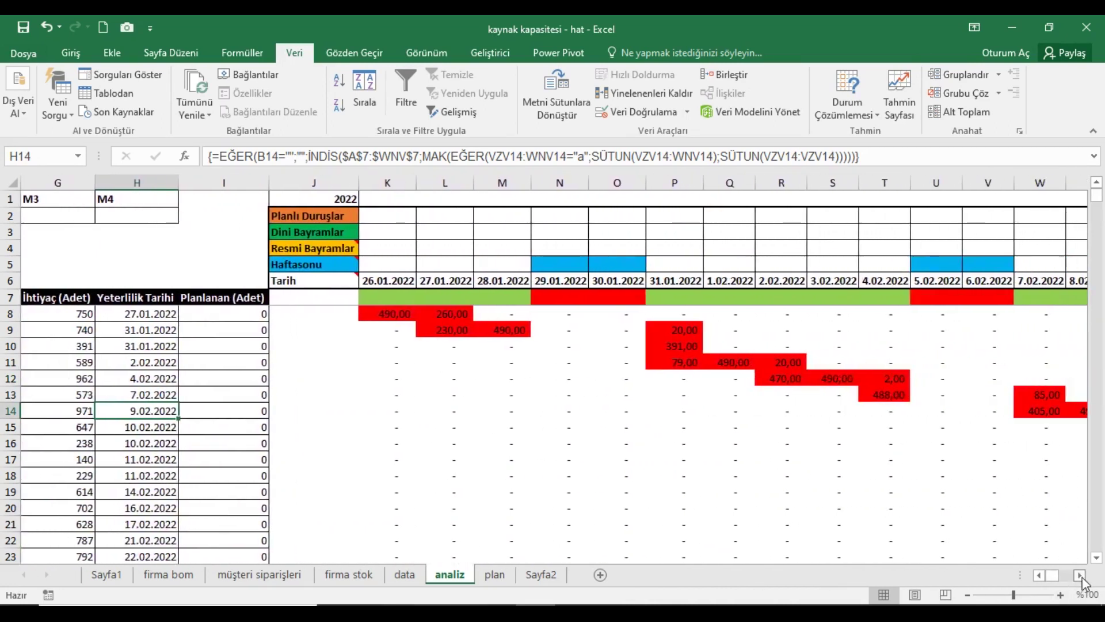
click(1080, 575)
click(1080, 575)
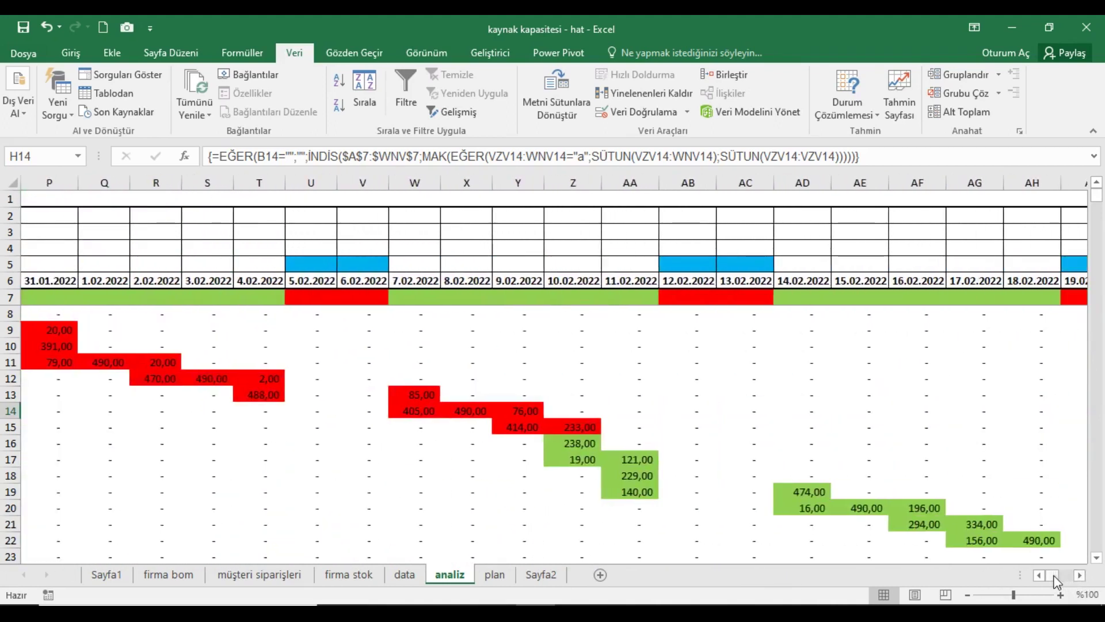
drag(1053, 575, 1044, 575)
click(342, 305)
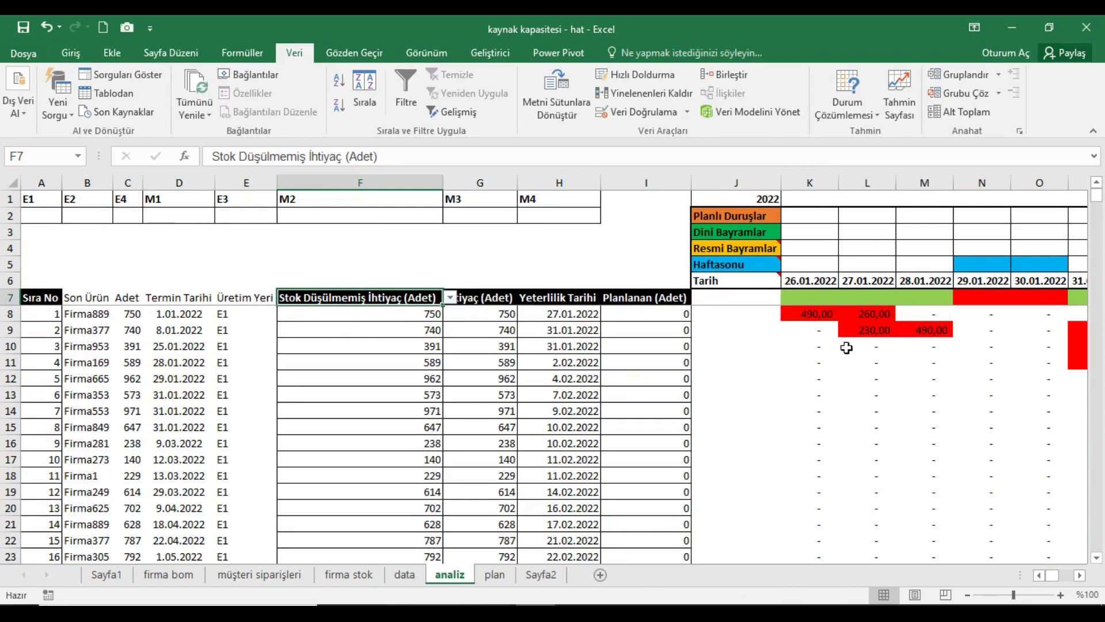
Switch F7's demand to Stok Düşülmüş İhtiyaç (Adet) and copy the first product, Firma889.
click(451, 298)
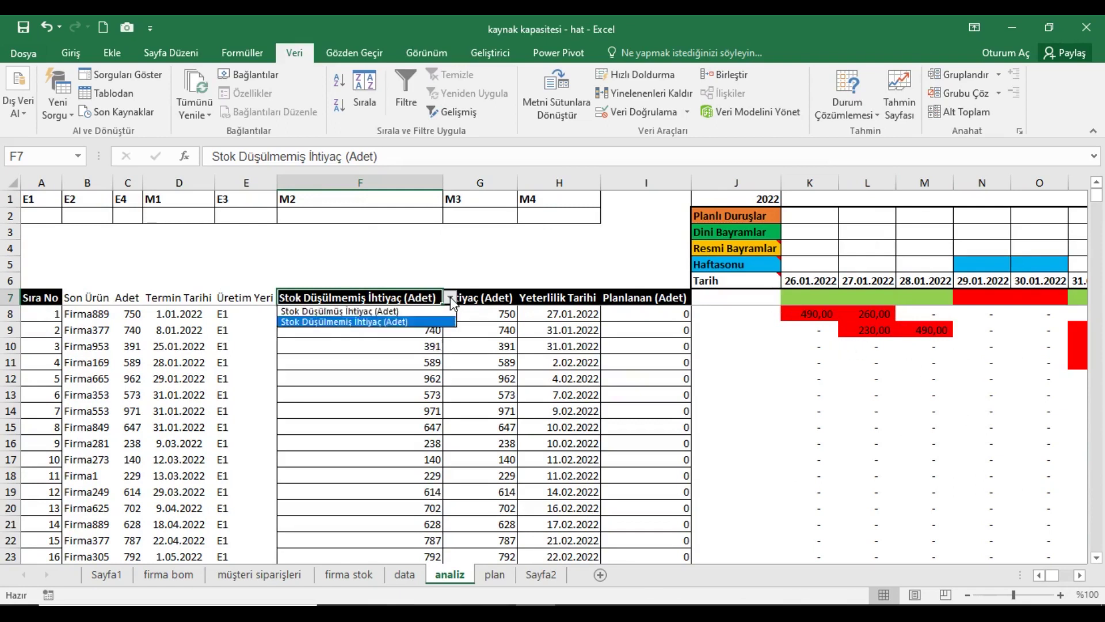
click(379, 310)
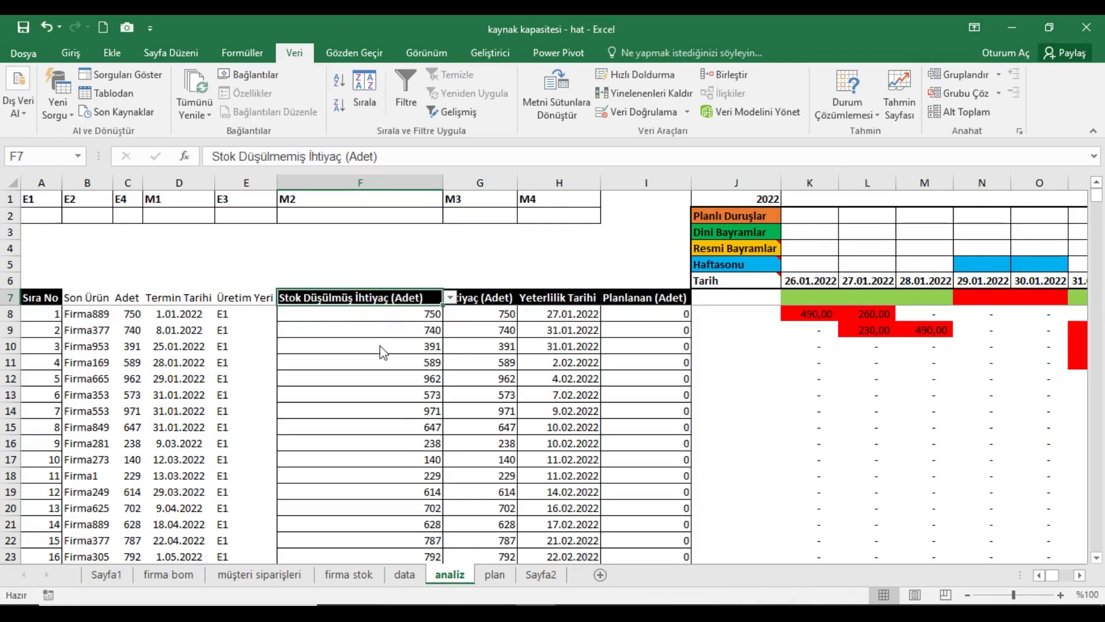
click(381, 320)
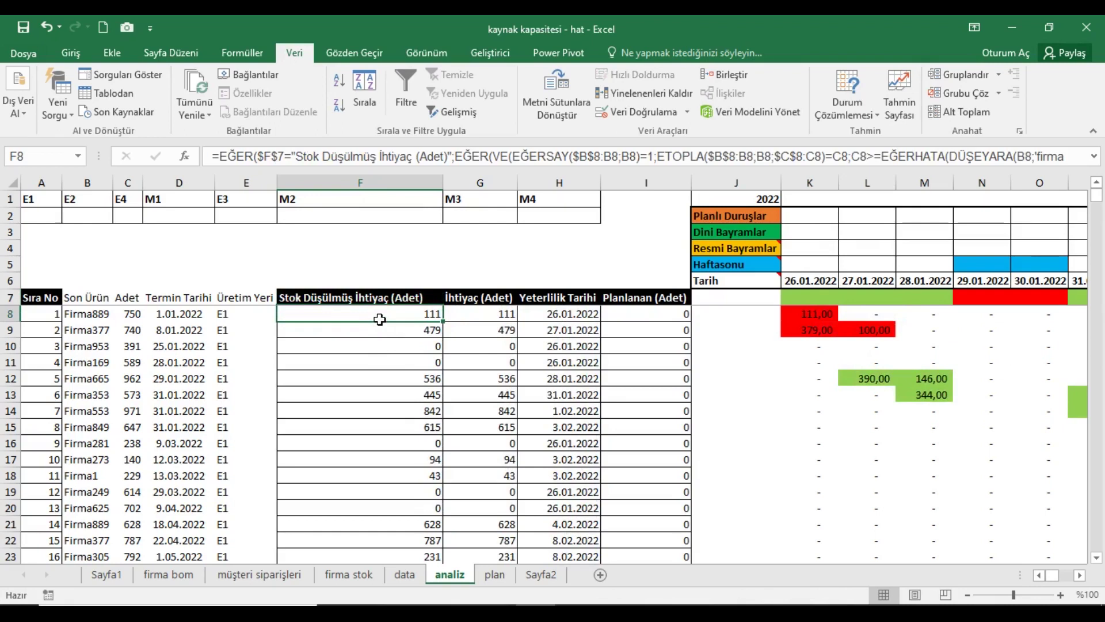
click(103, 316)
key(ctrl+c)
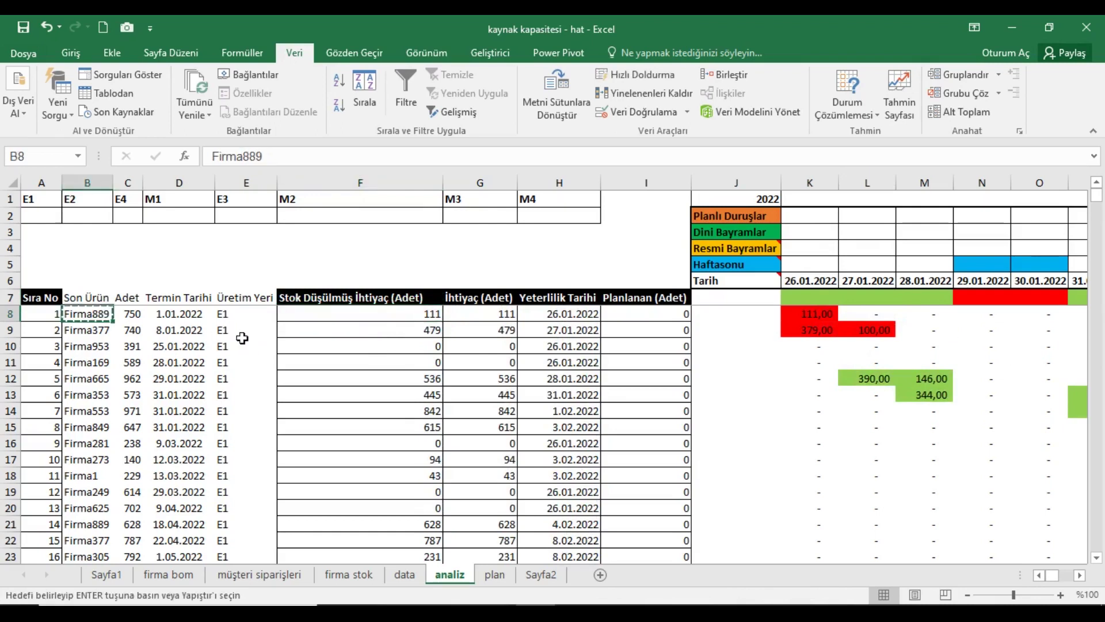
Find Firma889 on firma stok, confirm its 639-unit stock, and return to analiz.
click(349, 575)
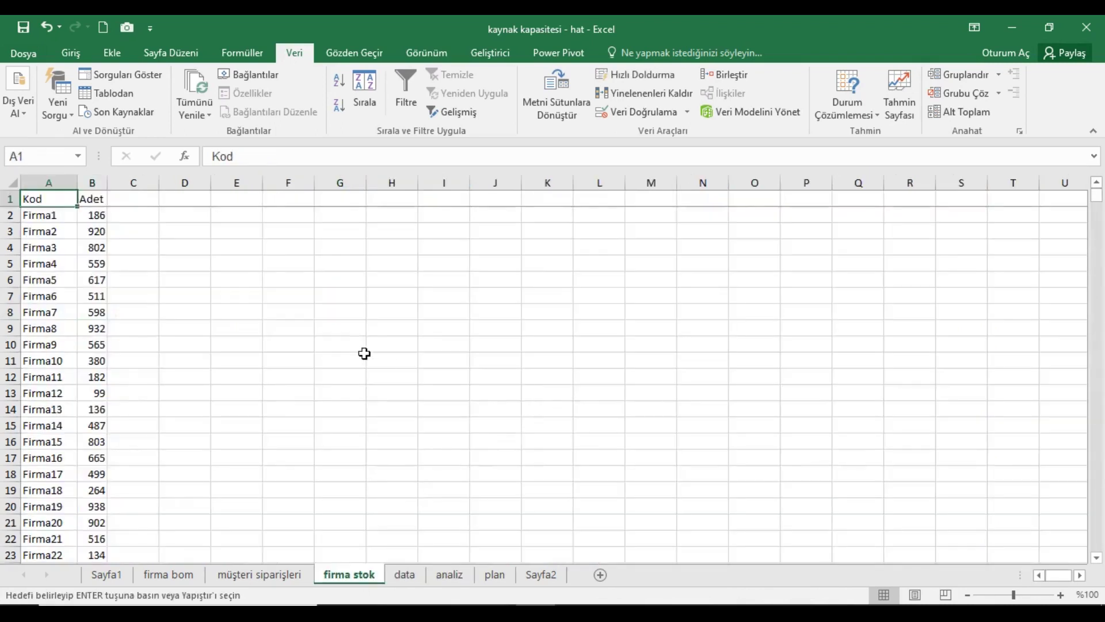
click(288, 328)
click(231, 201)
key(ctrl+f)
key(ctrl+v)
key(Return)
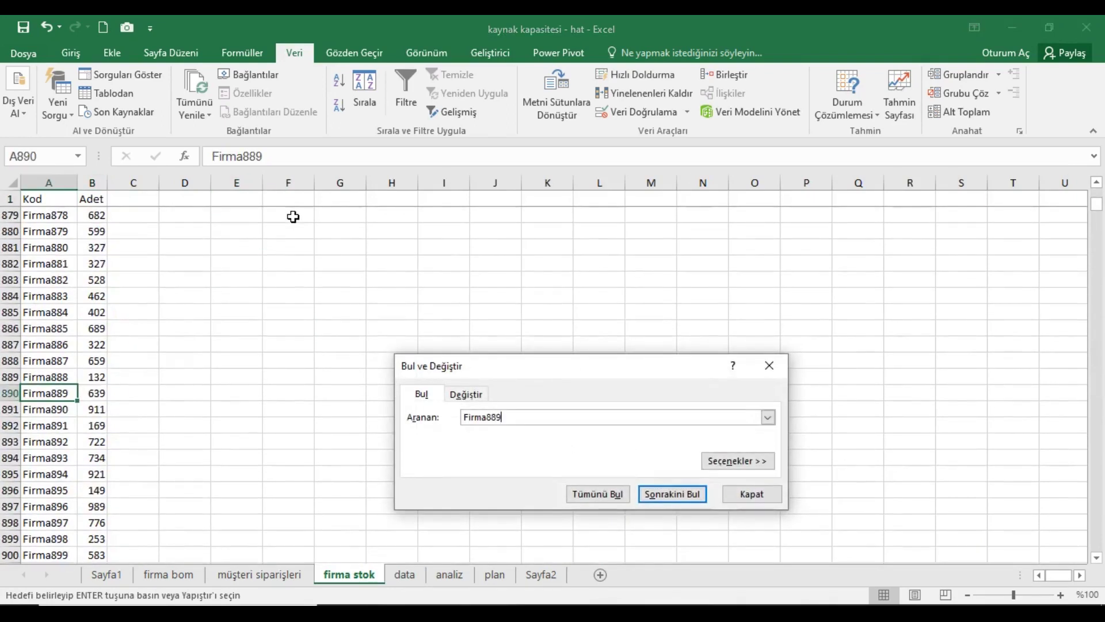
key(Escape)
key(Right)
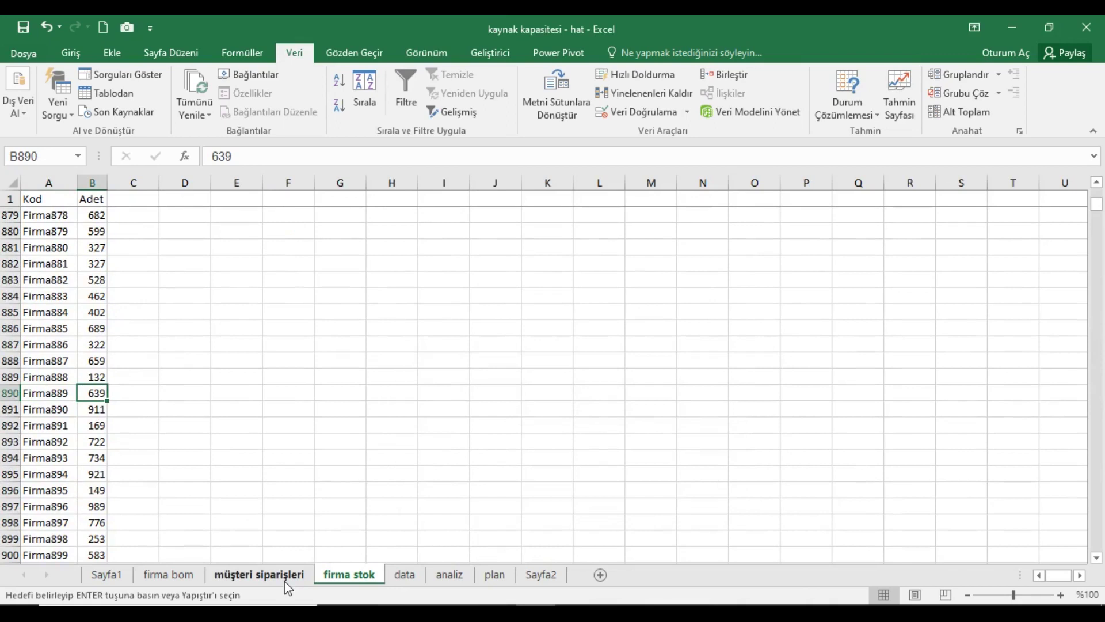
click(282, 576)
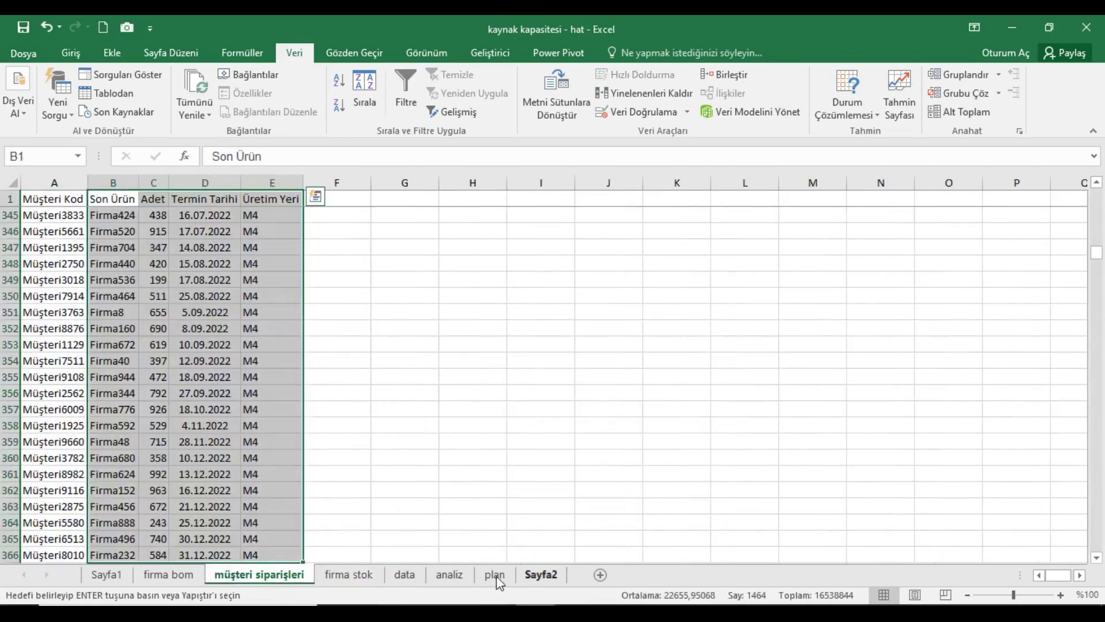
click(452, 575)
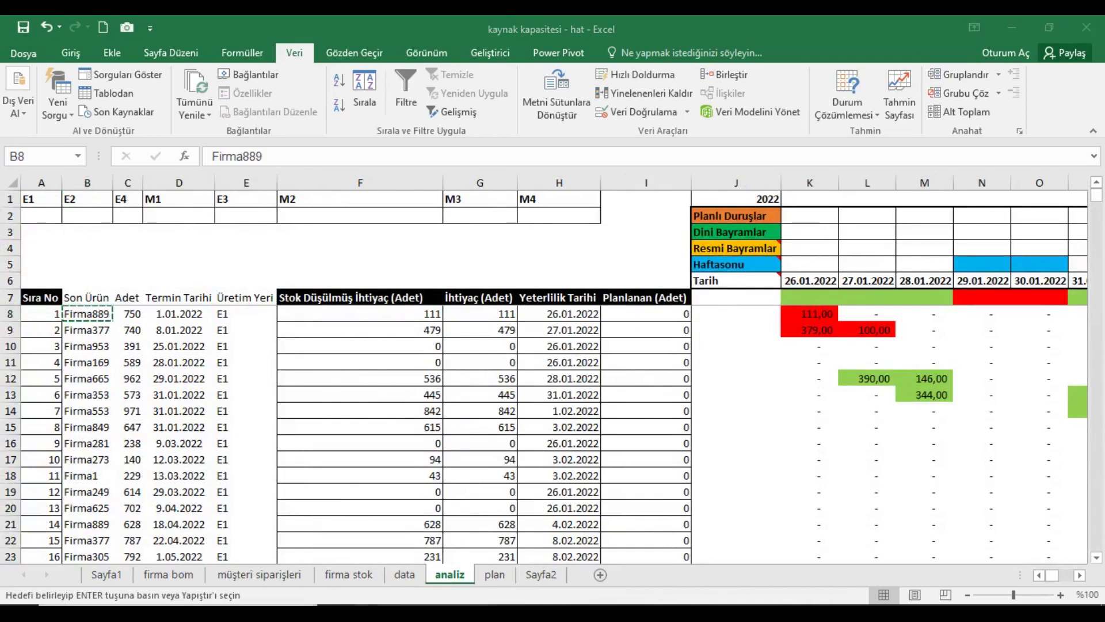
click(15, 613)
Calculate 750 − 639 = 111 in Windows Calculator, then go back to the Excel workbook.
text(hesap)
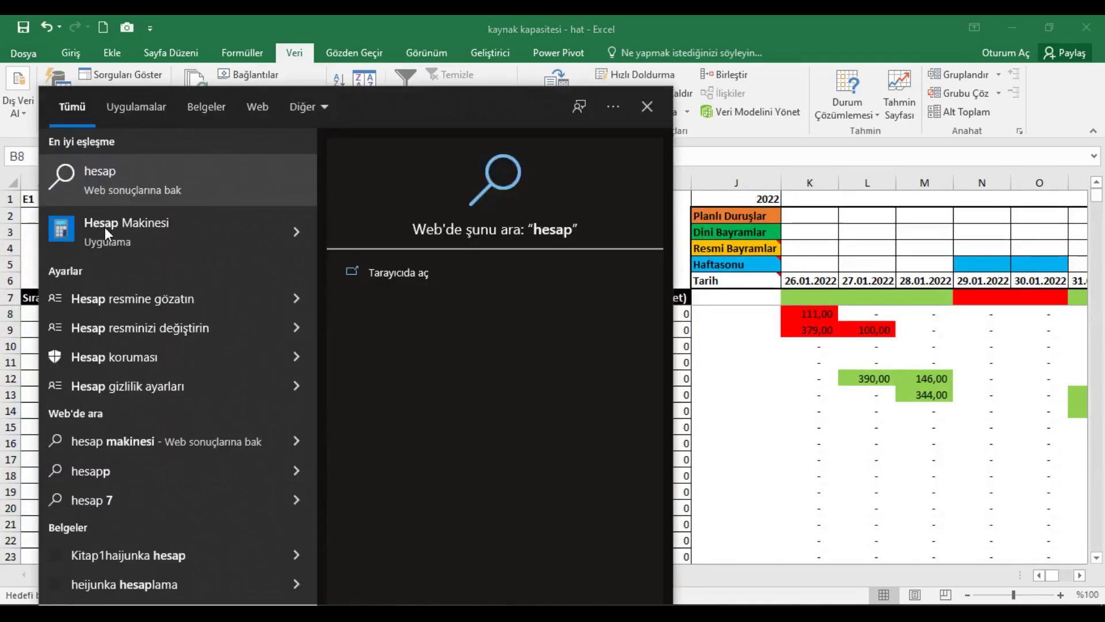
click(105, 228)
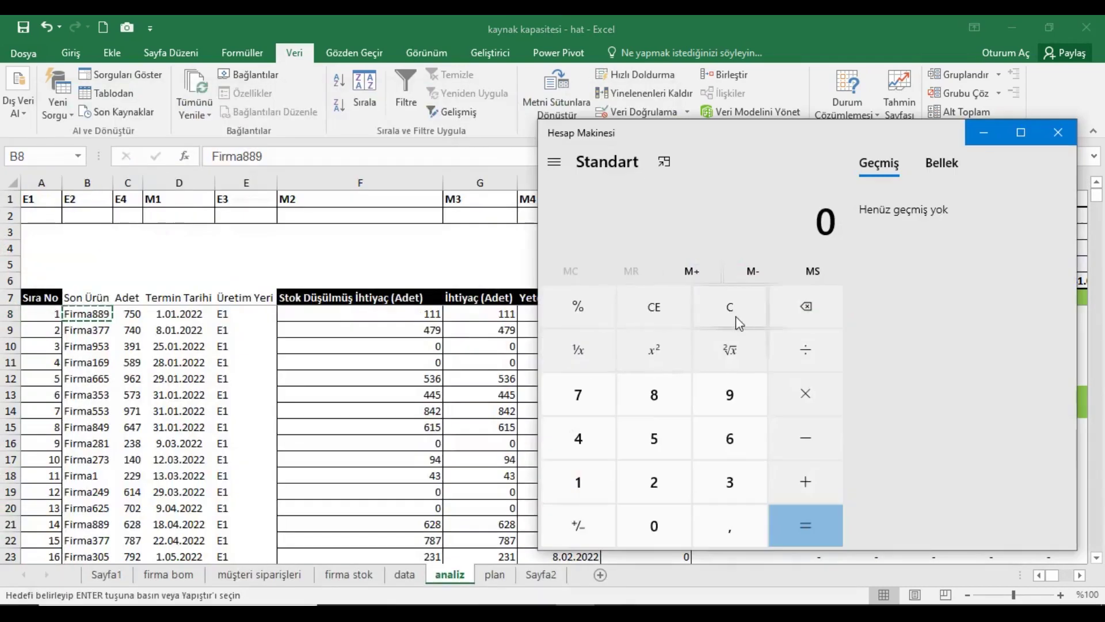
text(75)
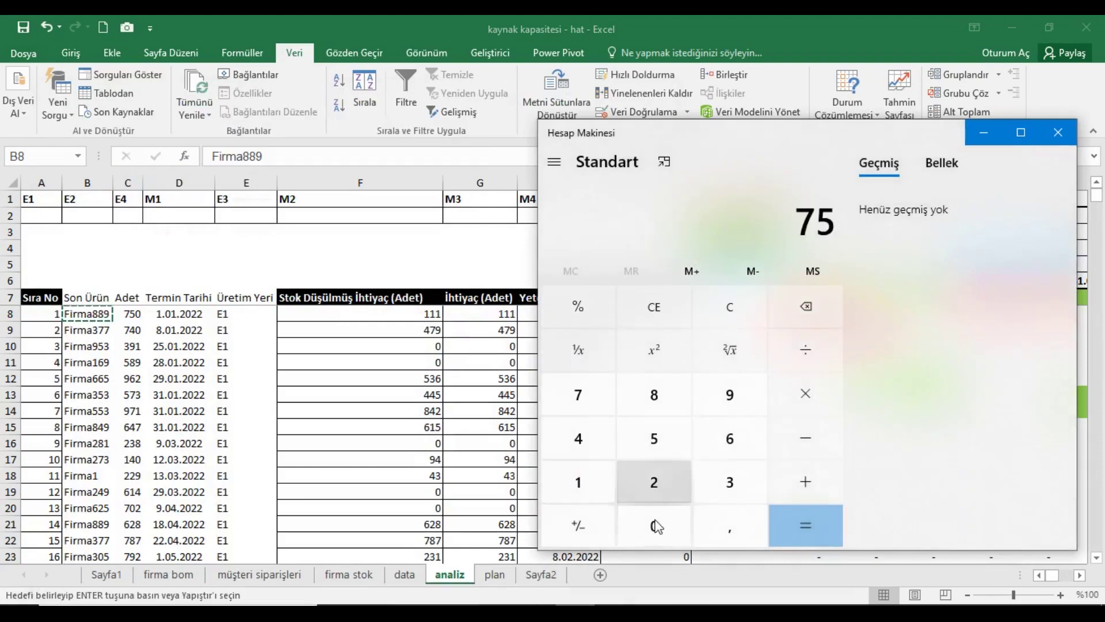
text(0 -)
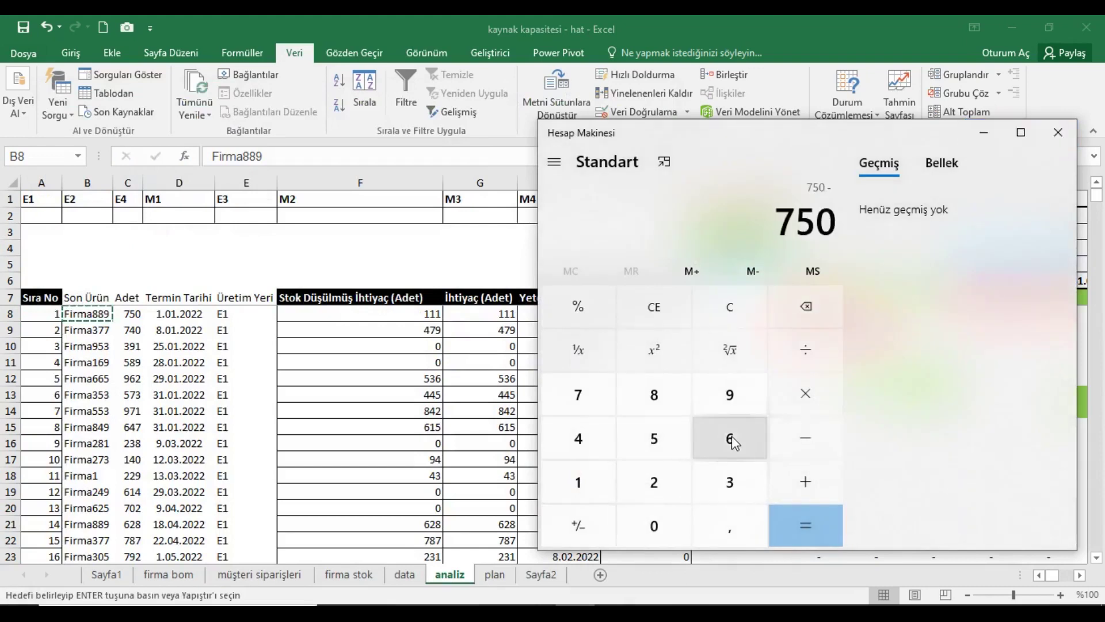
click(731, 441)
click(734, 475)
click(733, 403)
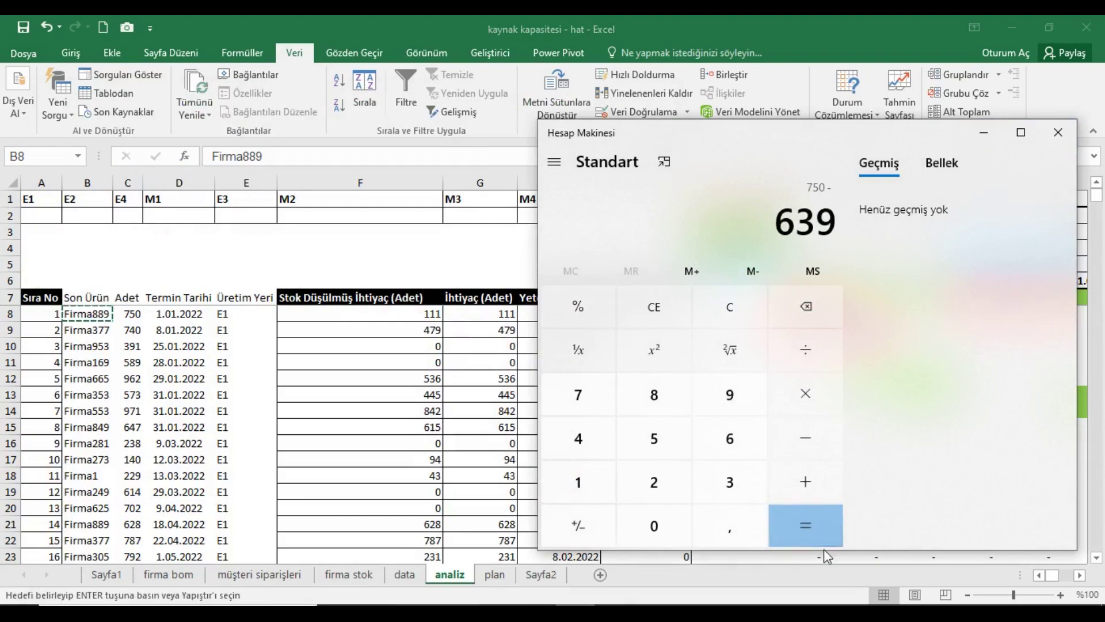
click(813, 526)
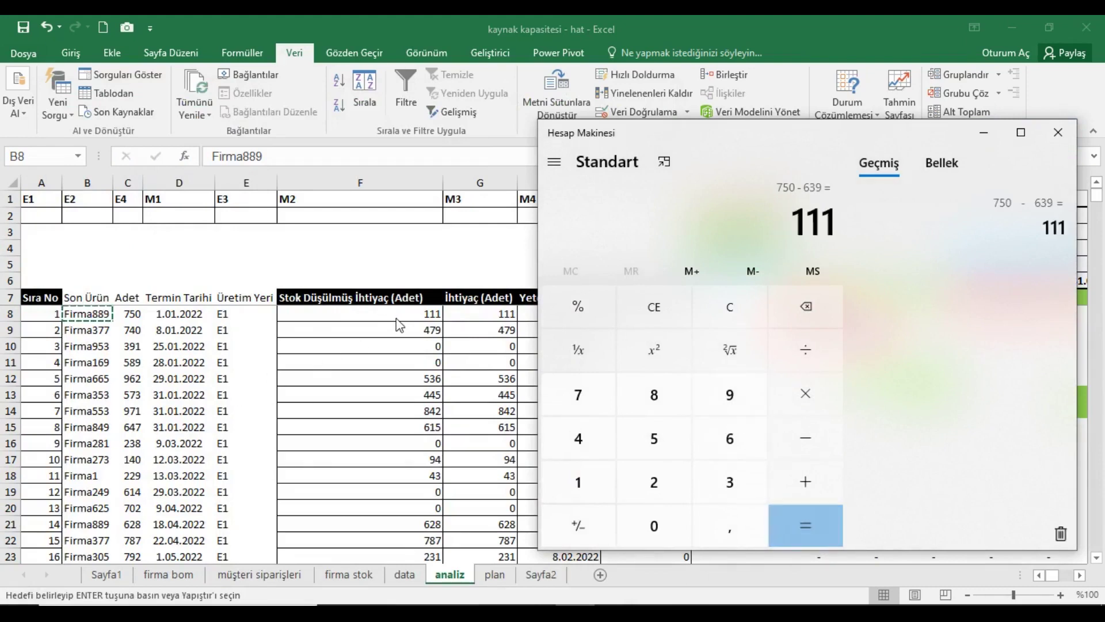
click(400, 321)
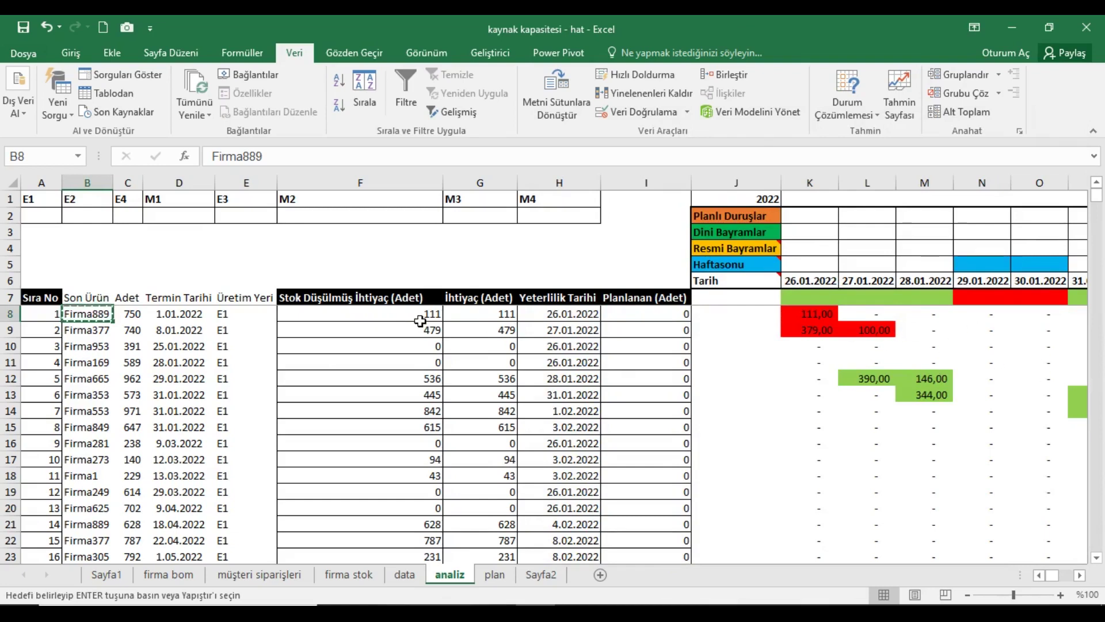
click(820, 320)
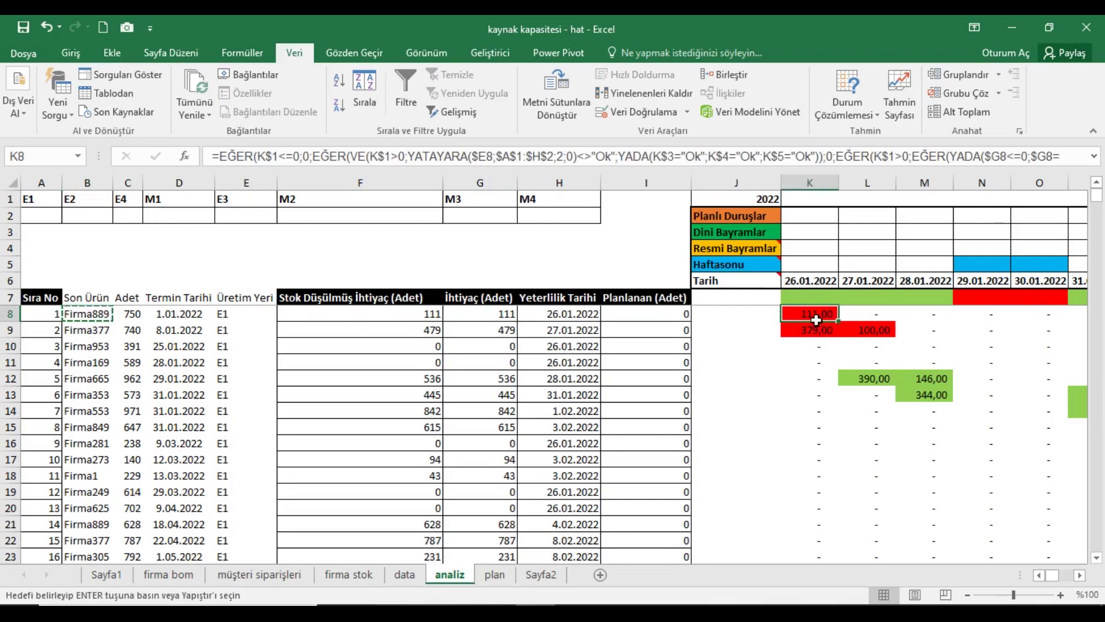
drag(816, 320, 815, 334)
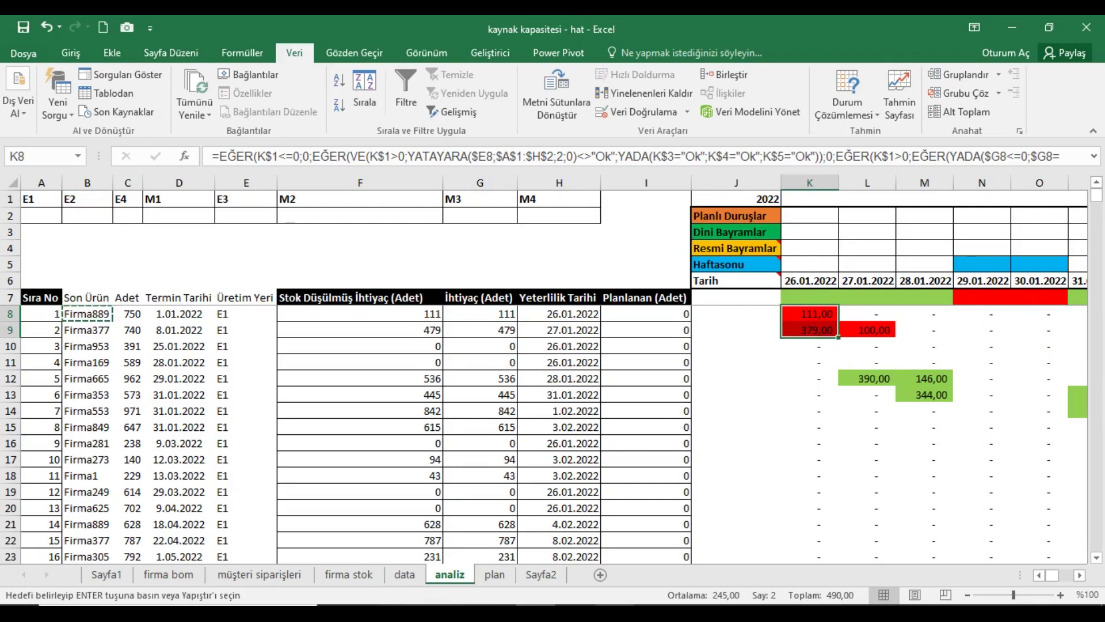
click(439, 337)
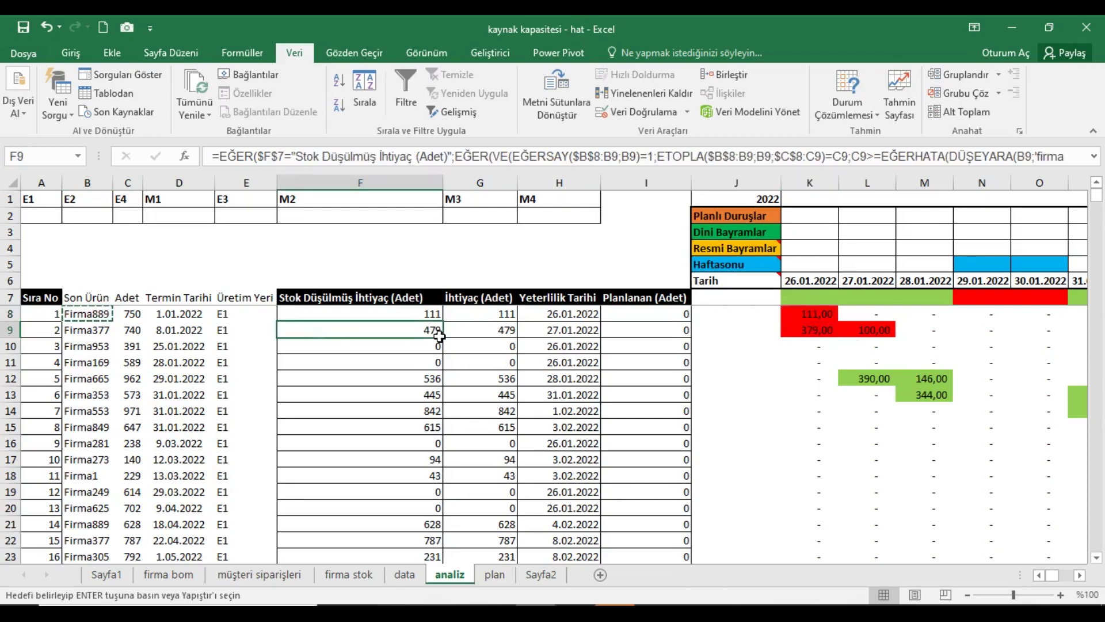
click(121, 337)
click(374, 337)
mouse_move(822, 334)
mouse_down()
mouse_move(870, 337)
mouse_move(877, 359)
mouse_move(101, 361)
mouse_up()
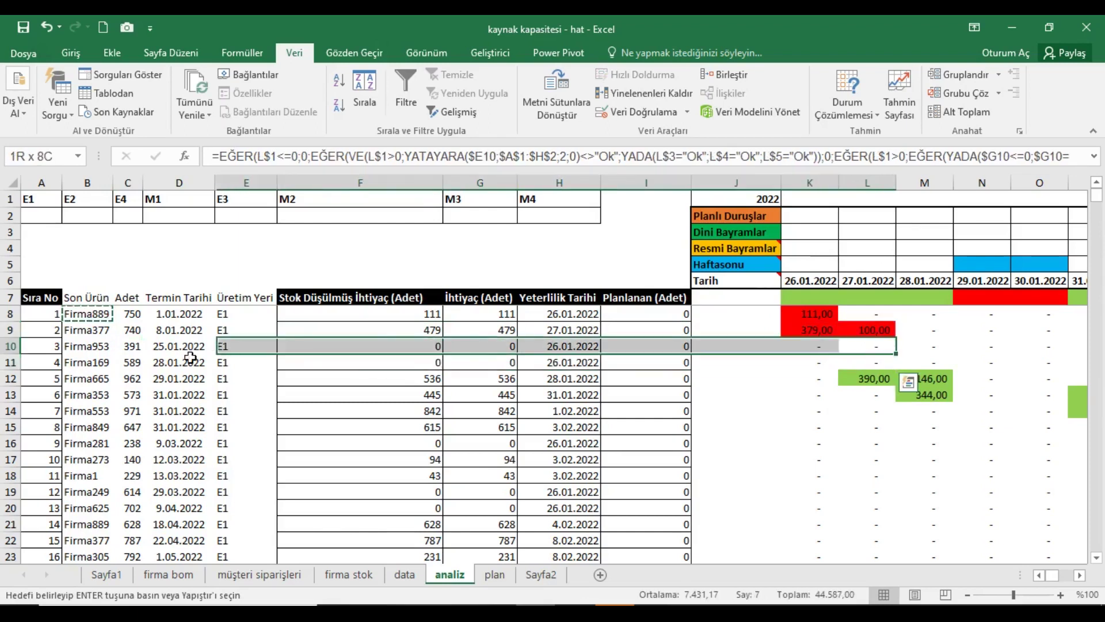
click(101, 352)
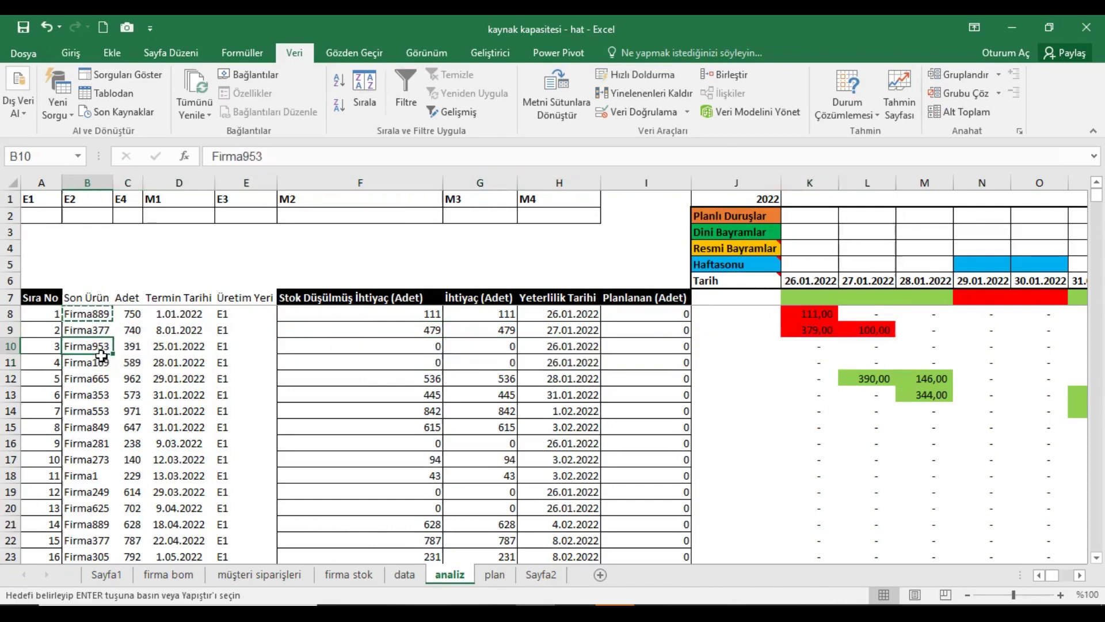
click(138, 353)
click(101, 350)
key(ctrl+c)
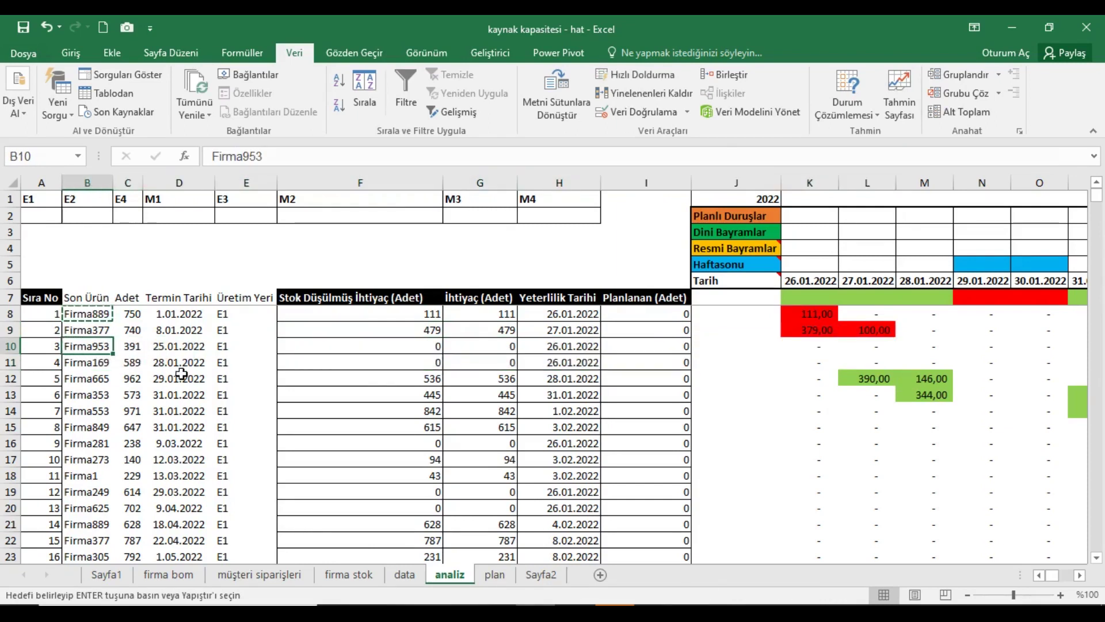
click(344, 576)
click(390, 352)
key(ctrl+f)
key(ctrl+v)
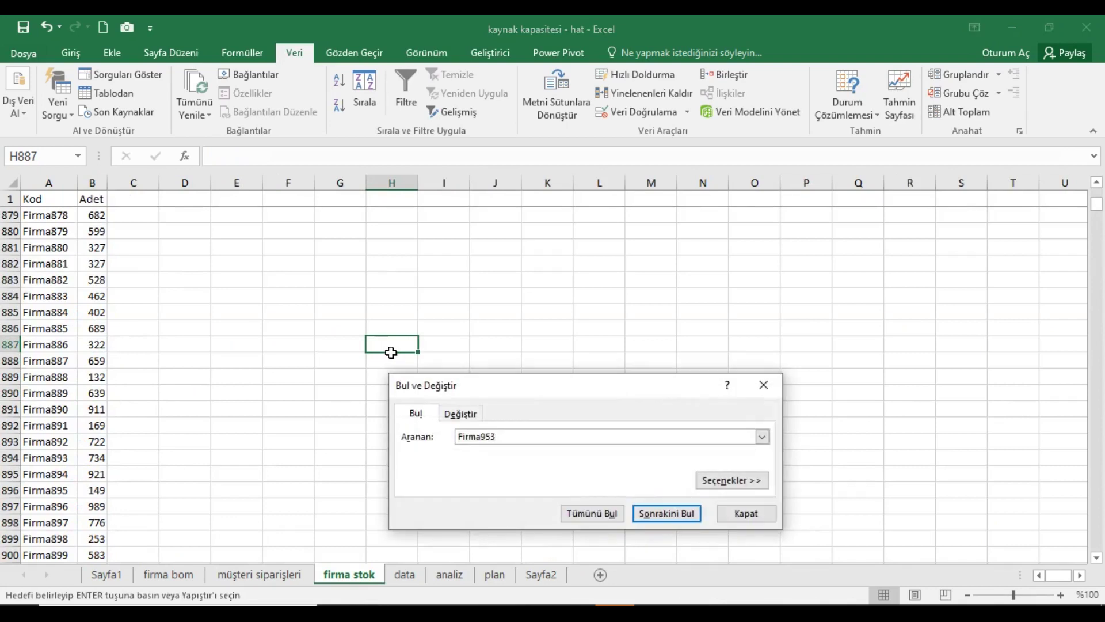
key(Return)
key(Escape)
key(Right)
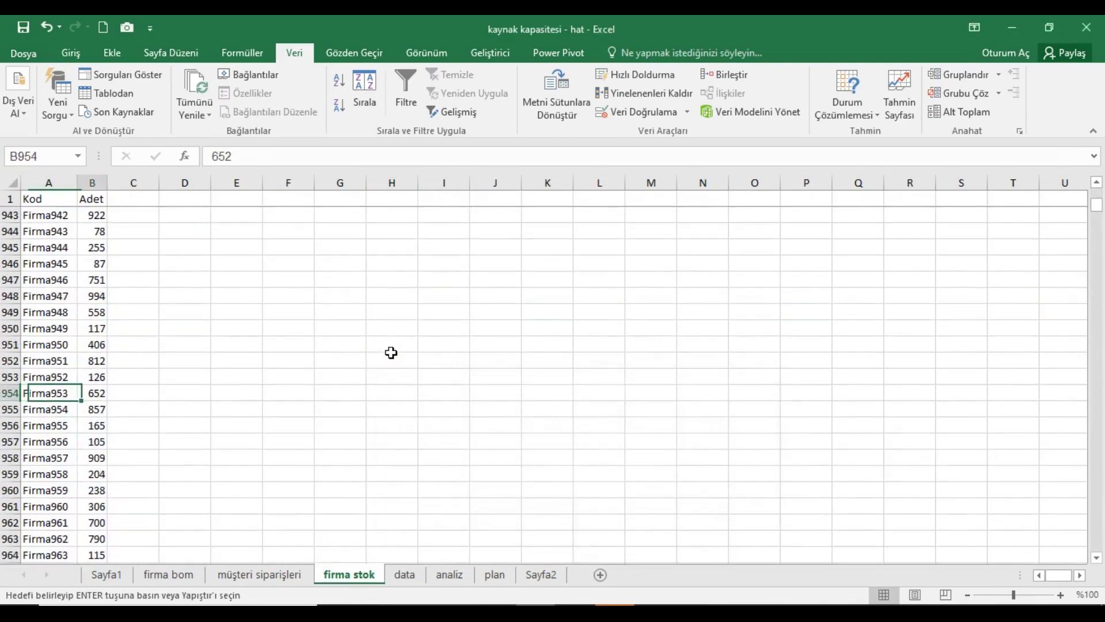
click(448, 575)
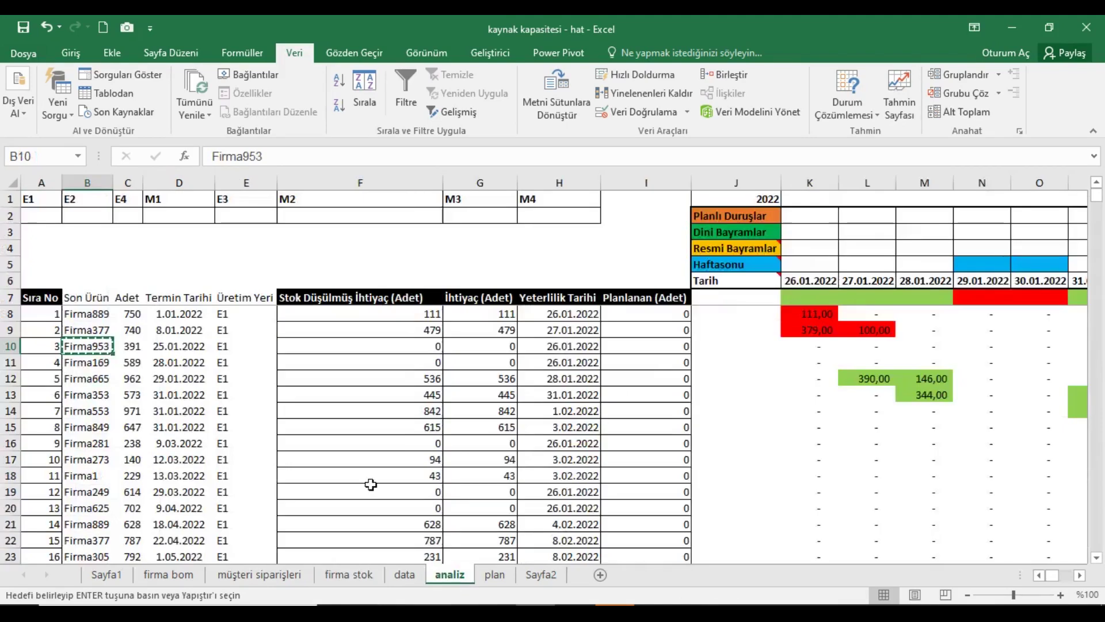
click(461, 346)
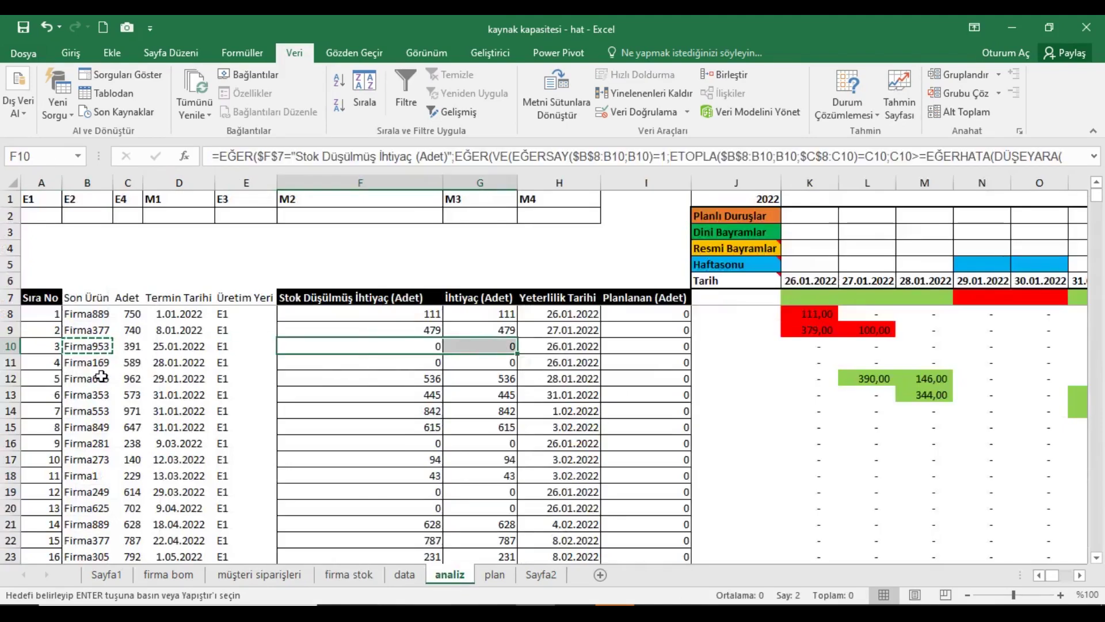
click(88, 362)
drag(118, 380, 396, 382)
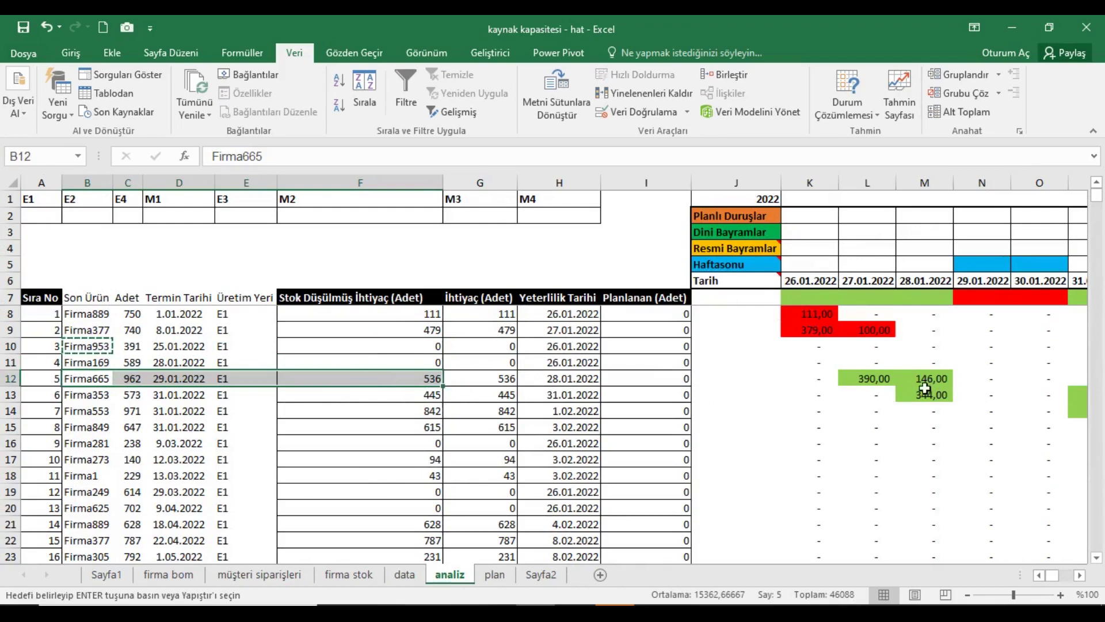
click(881, 384)
drag(878, 329, 879, 378)
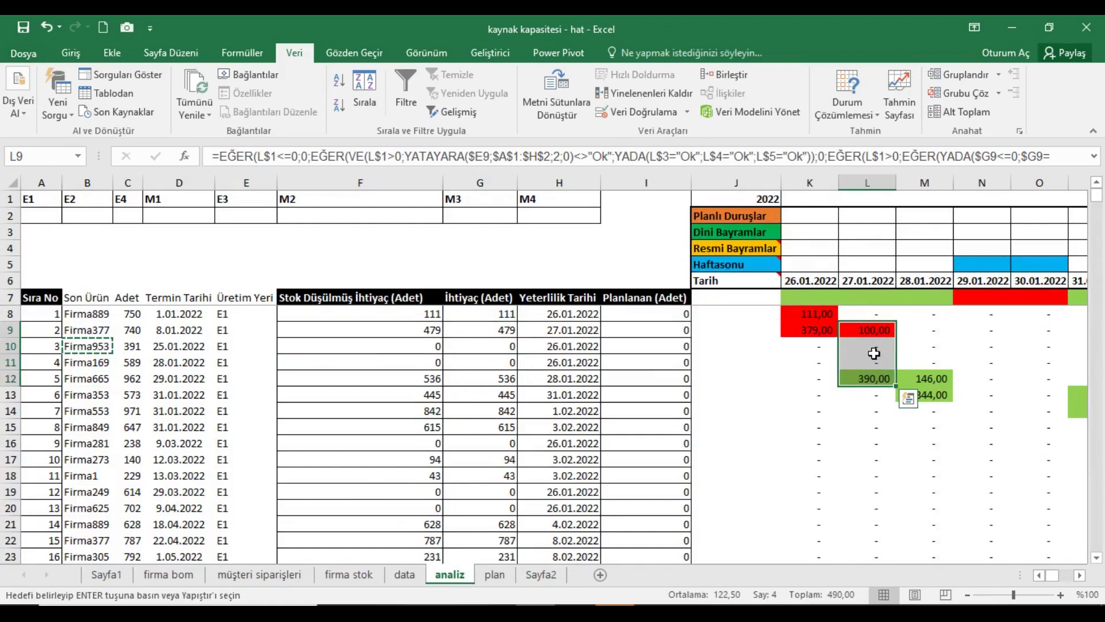
drag(874, 381, 926, 379)
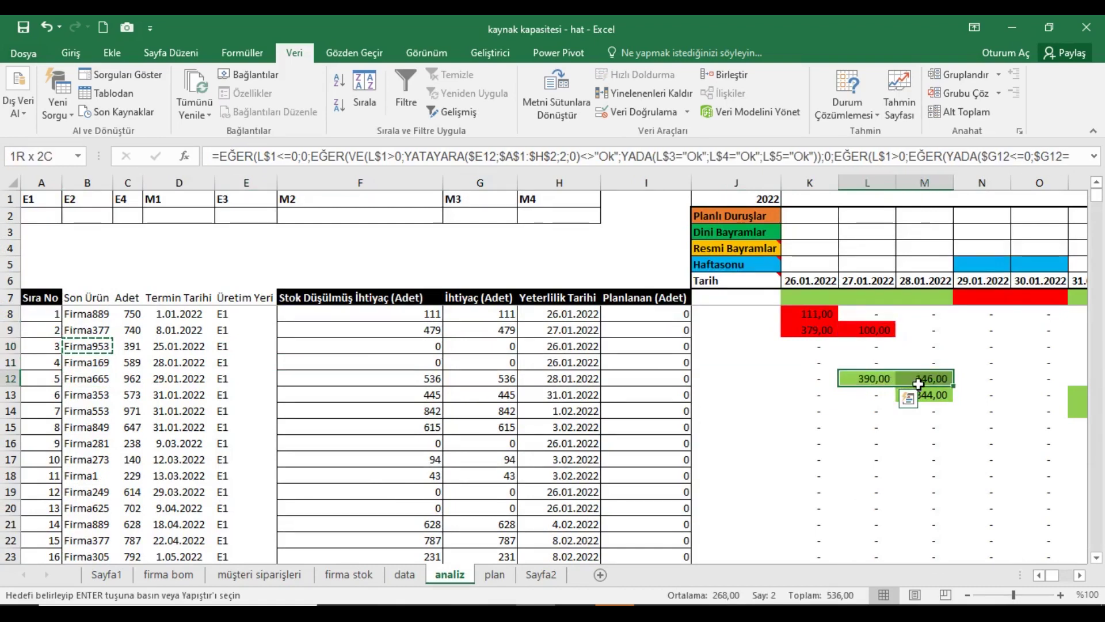
click(1081, 576)
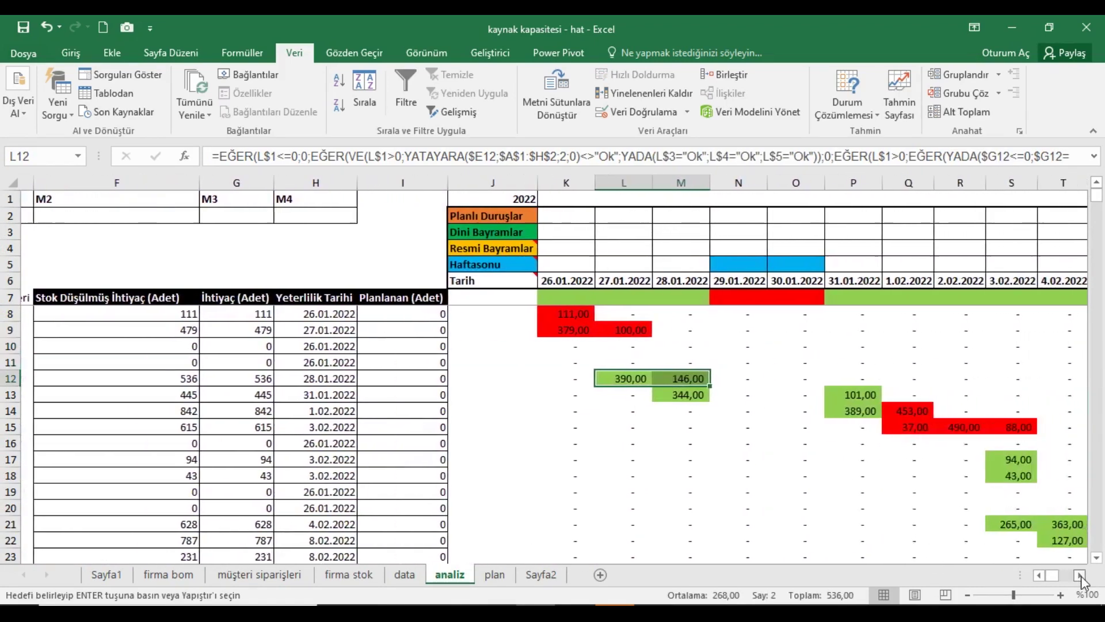
scroll(860, 458, down, 5)
scroll(864, 461, up, 3)
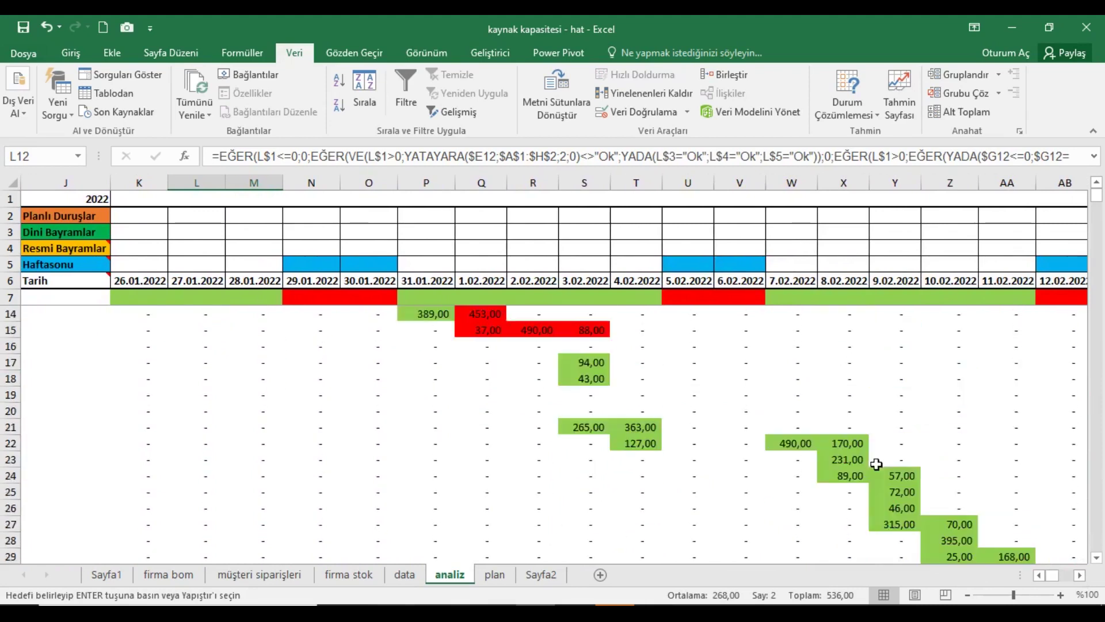
Confirm that Firma889's first order runs on production line E1.
scroll(873, 464, up, 2)
click(1040, 575)
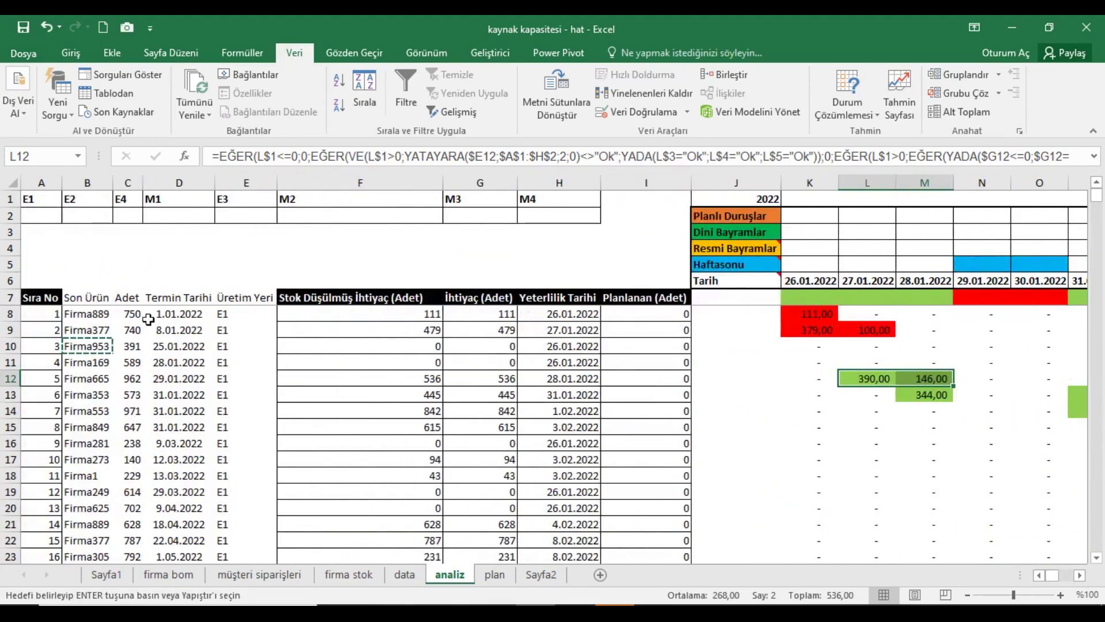
click(109, 316)
click(225, 317)
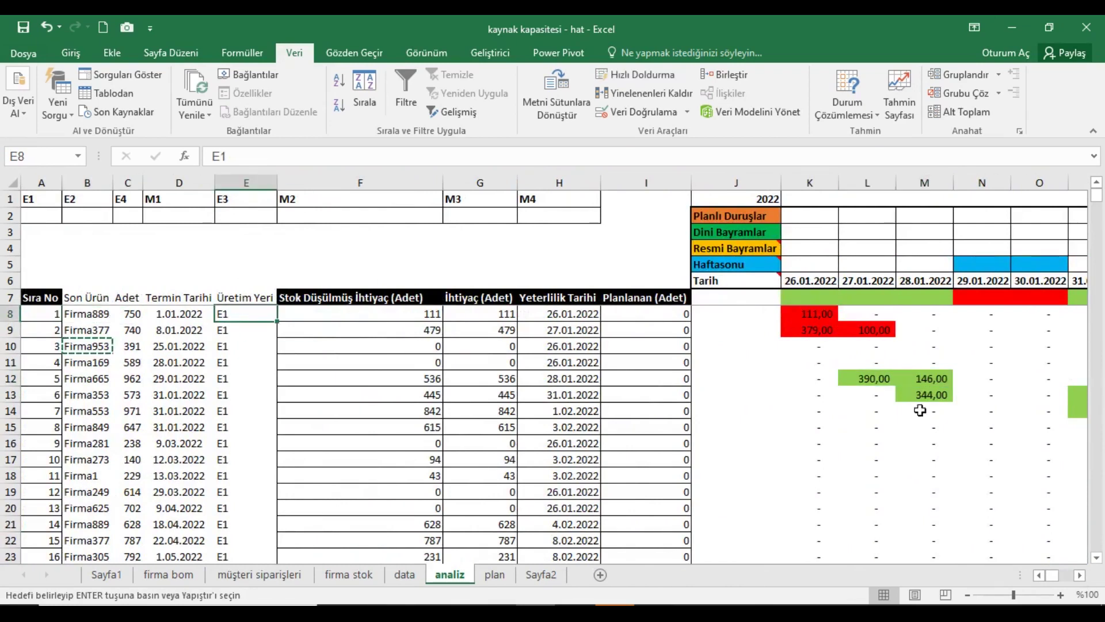
Undo line E1's capacity edits on the data sheet, restoring 690.
click(403, 576)
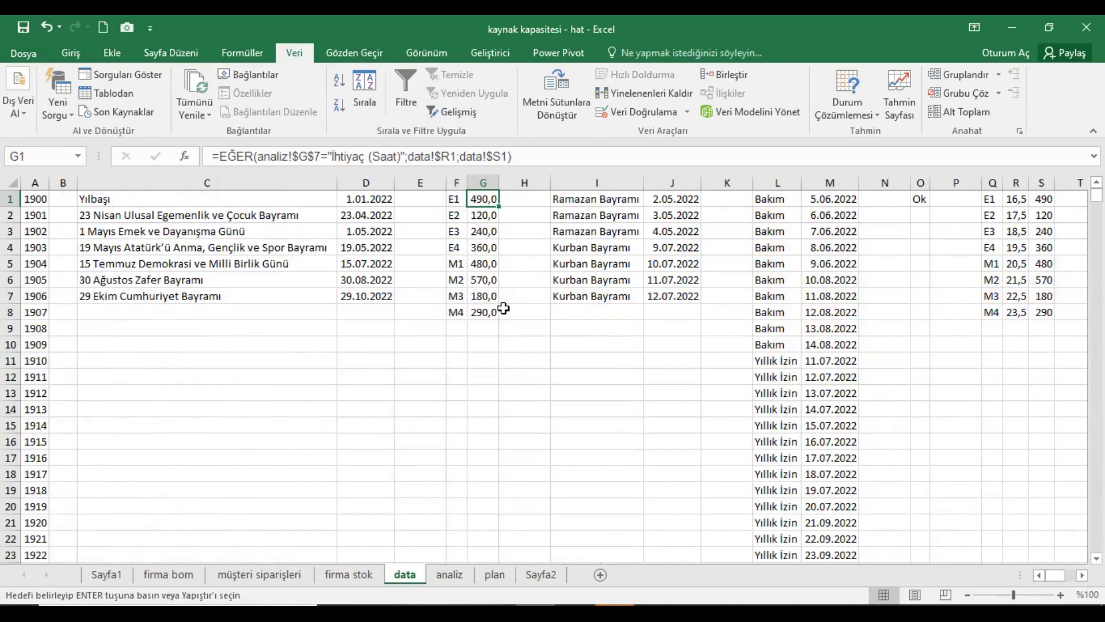
key(ctrl+z)
key(ctrl+z)
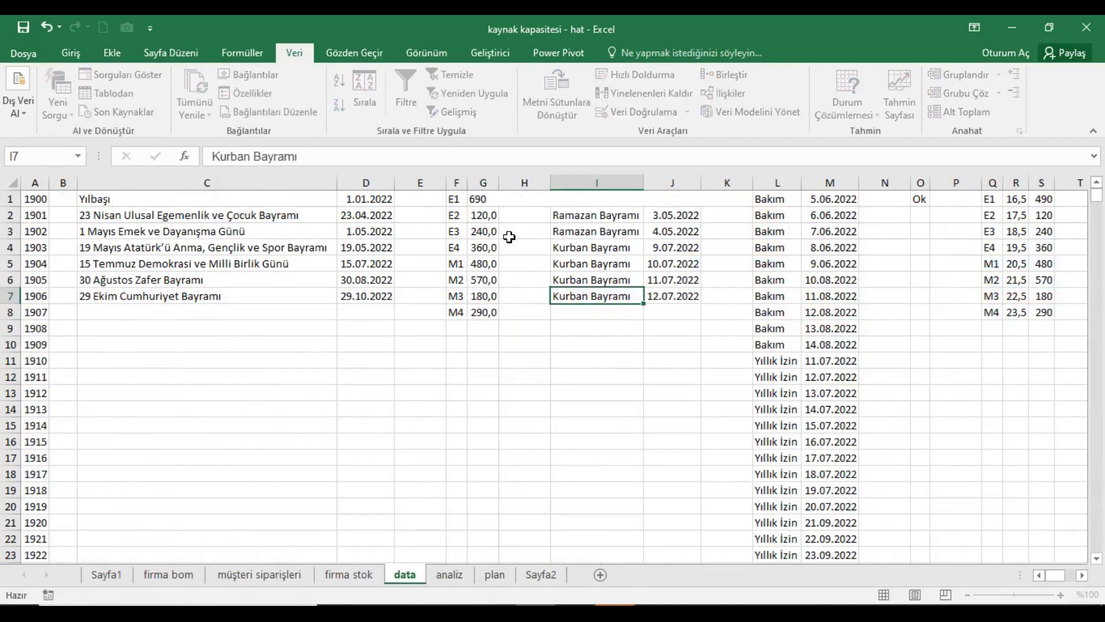
key(ctrl+z)
click(449, 574)
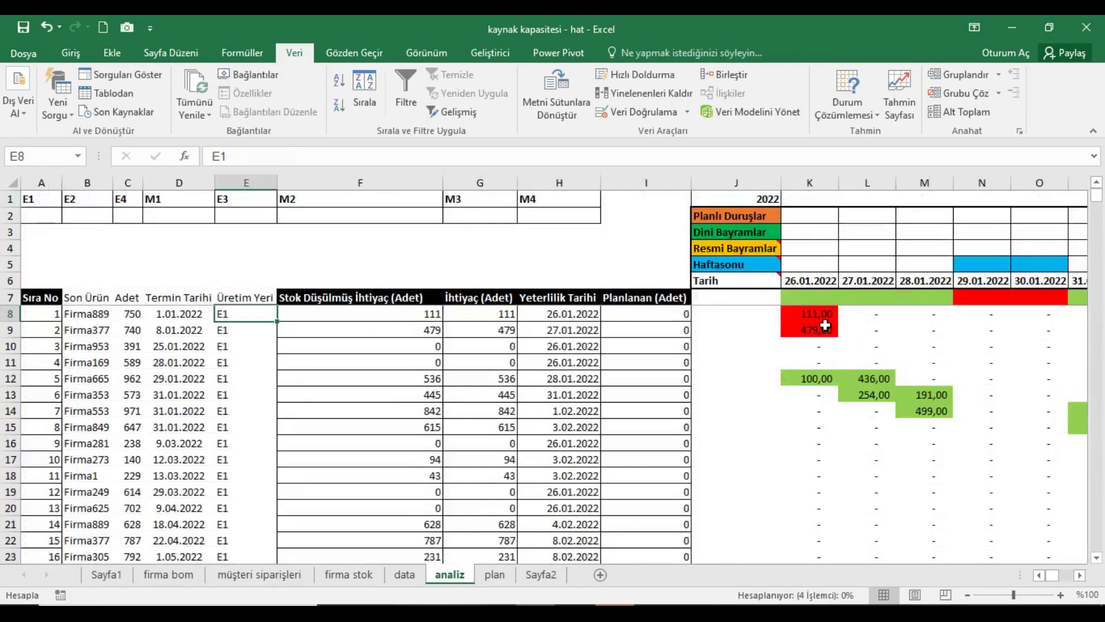
Total the recalculated 26.01.2022 and 28.01.2022 calendar allocations on analiz.
mouse_move(823, 314)
mouse_down()
mouse_move(822, 382)
mouse_move(852, 396)
mouse_up()
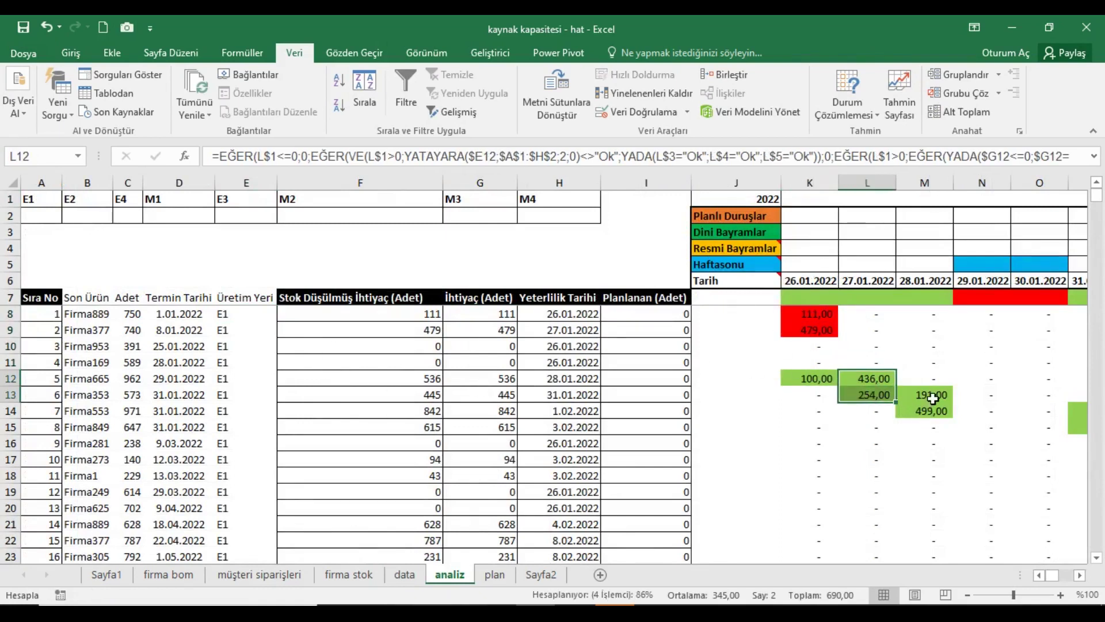
drag(933, 397, 933, 411)
click(1080, 574)
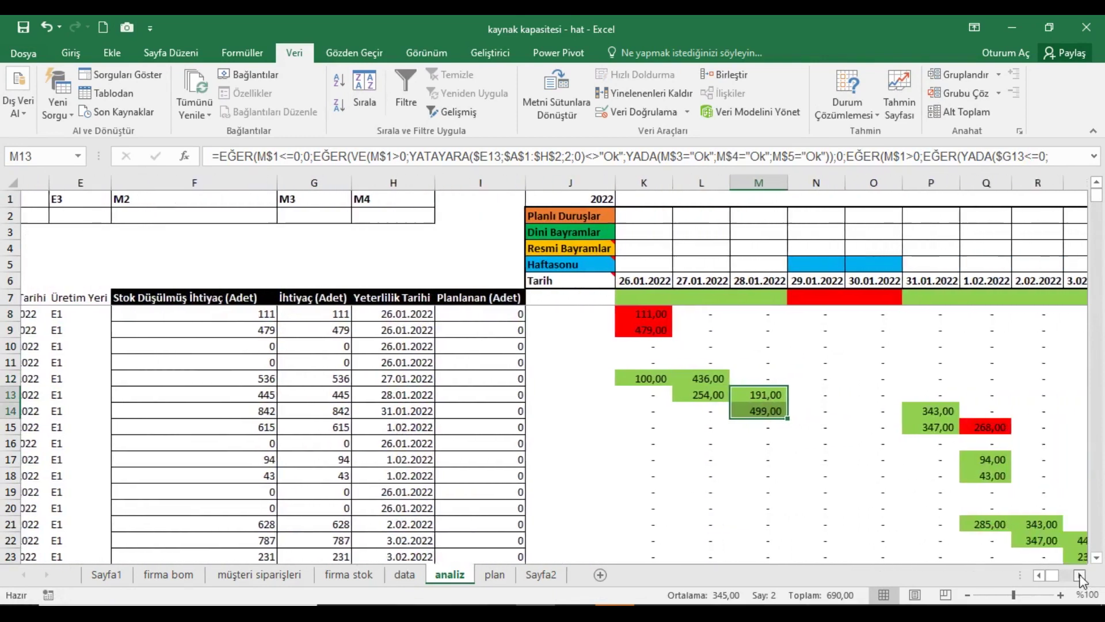
click(1080, 579)
scroll(963, 482, down, 2)
scroll(963, 482, down, 2)
scroll(963, 483, up, 4)
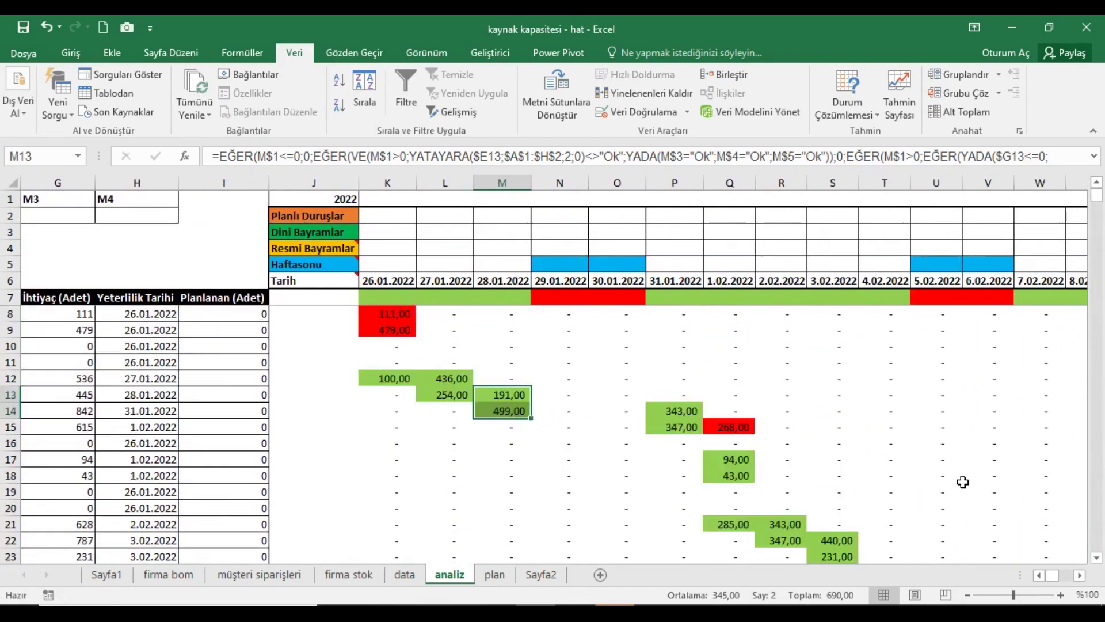
click(1039, 575)
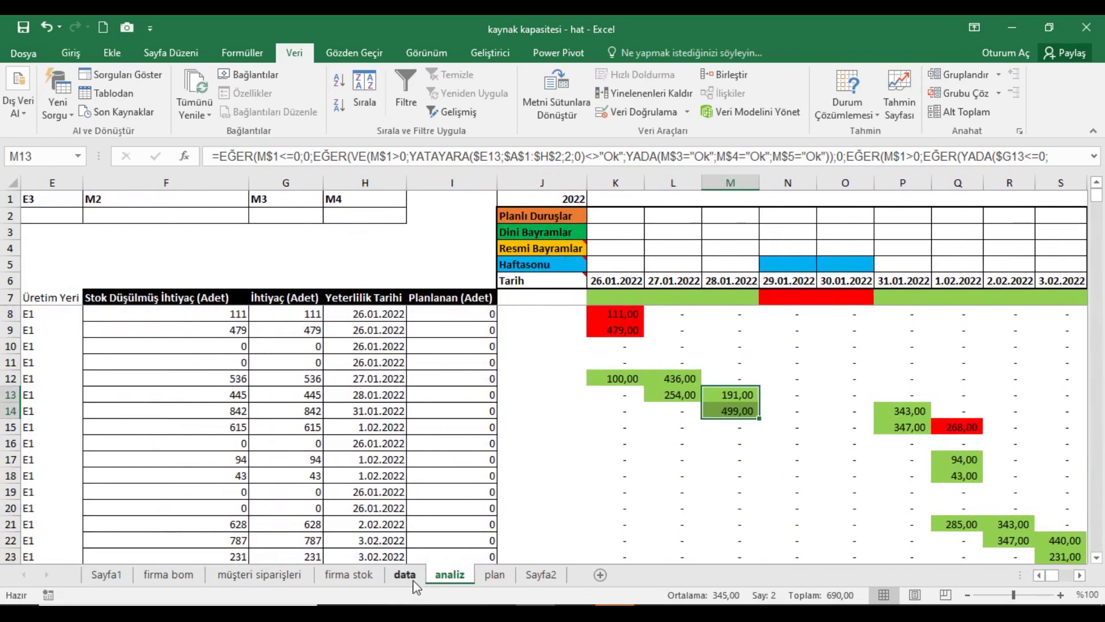
Set line E1's capacity to 100 on the data sheet.
click(408, 575)
text(100)
key(Return)
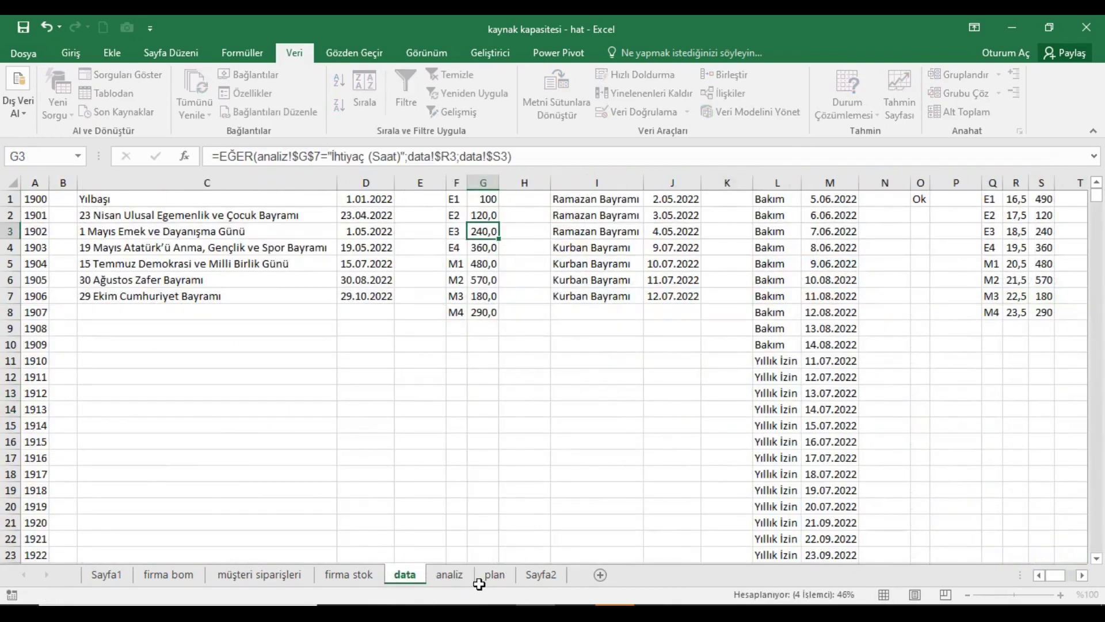
click(458, 575)
Inspect Firma889's recalculated allocations on 26.01.2022 and 27.01.2022 and later dates.
click(636, 320)
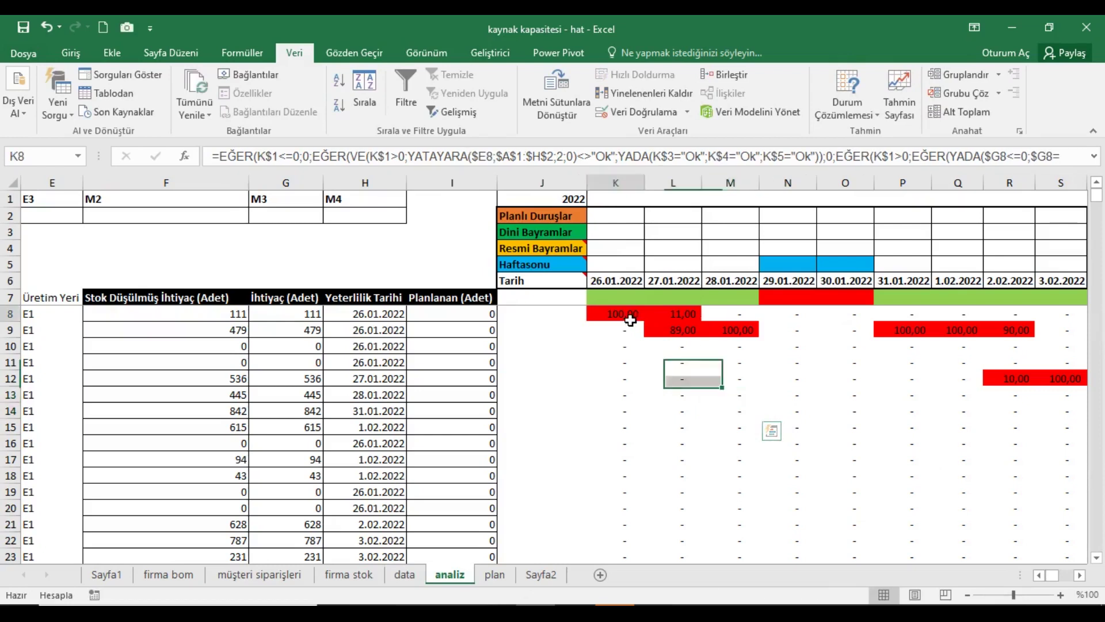
click(675, 315)
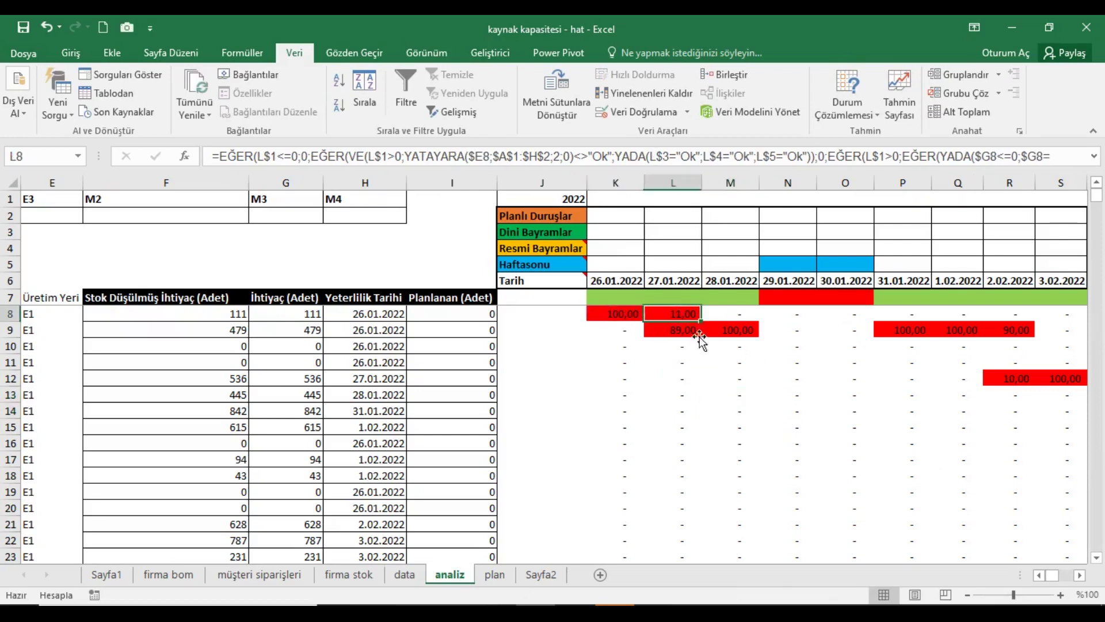
click(1077, 574)
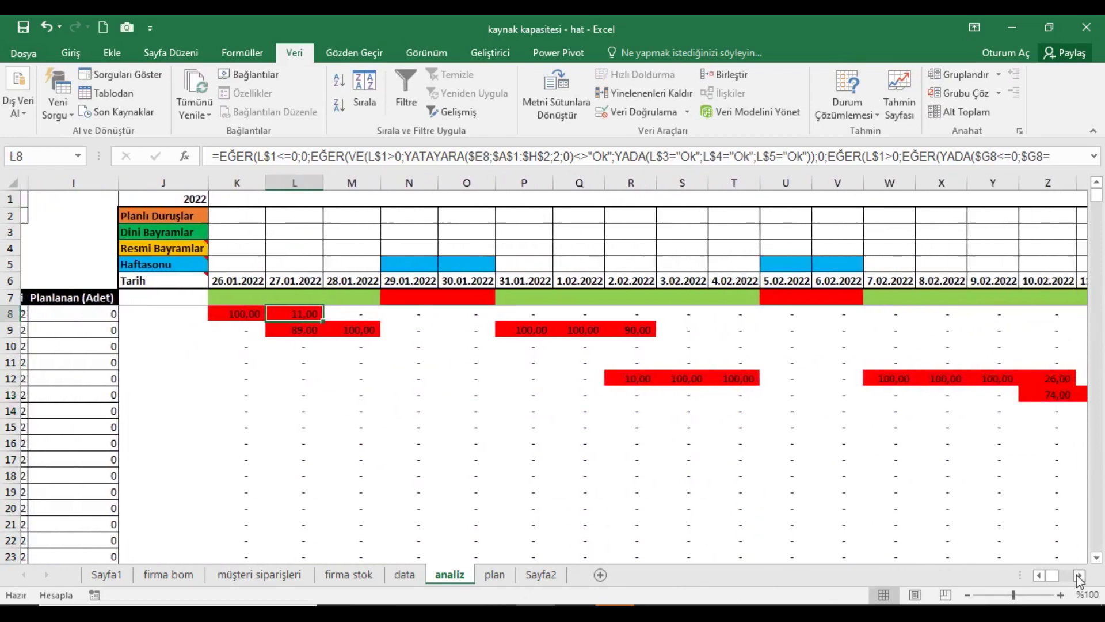
click(1078, 575)
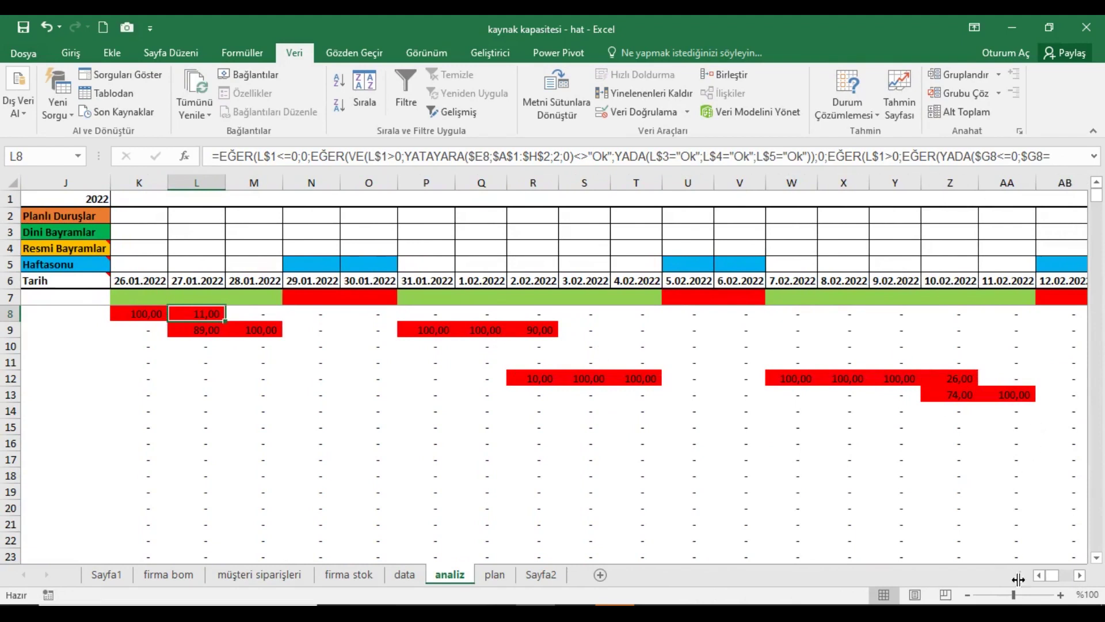
Change line E1's capacity in G1 on the data sheet to 490.
click(1040, 575)
click(405, 575)
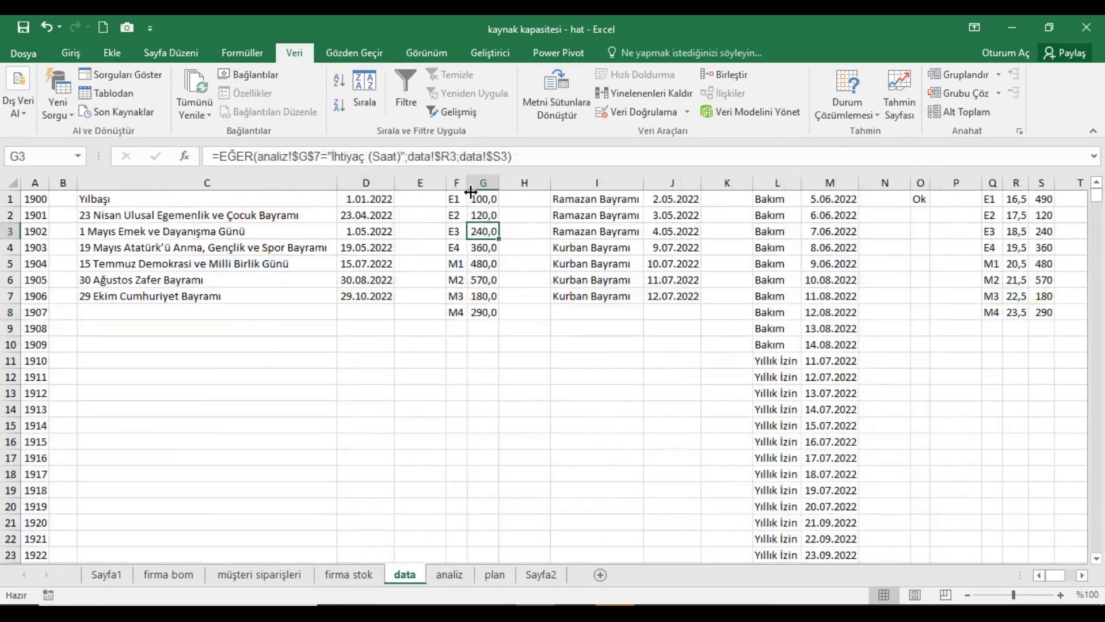
click(495, 203)
text(4)
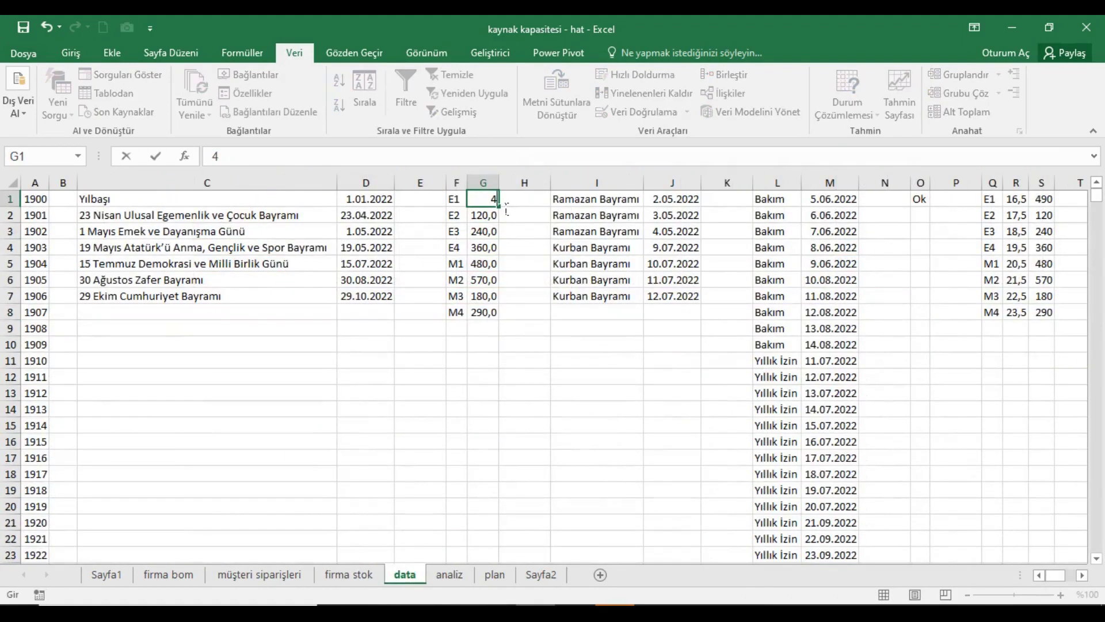
click(497, 233)
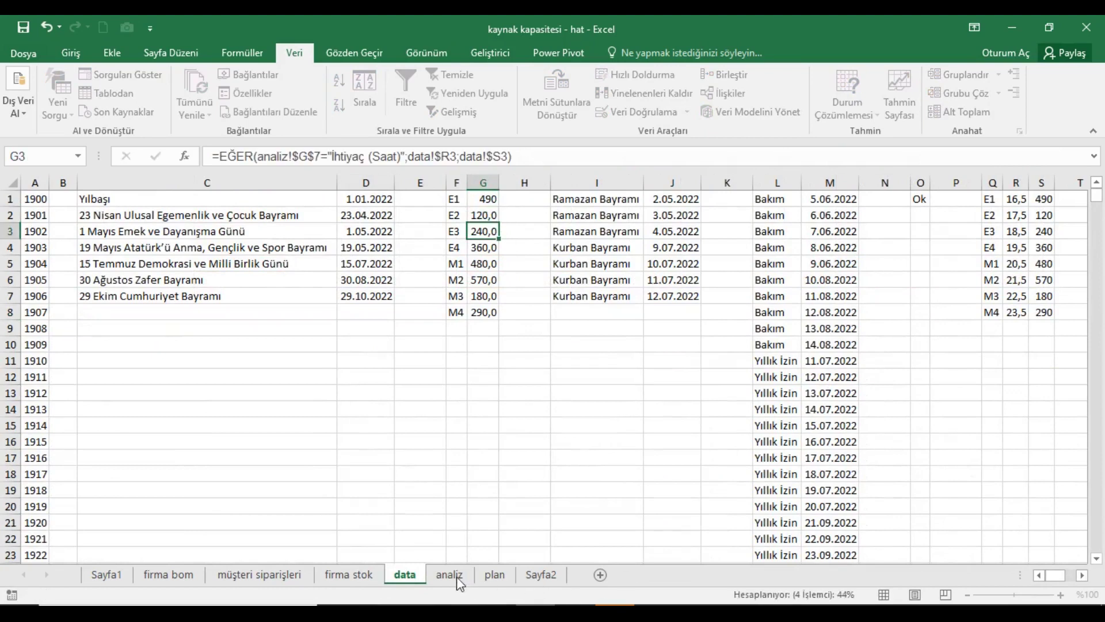
click(450, 575)
Check the recalculated calendar totals, L11's formula and the demand-type header G7.
click(1039, 575)
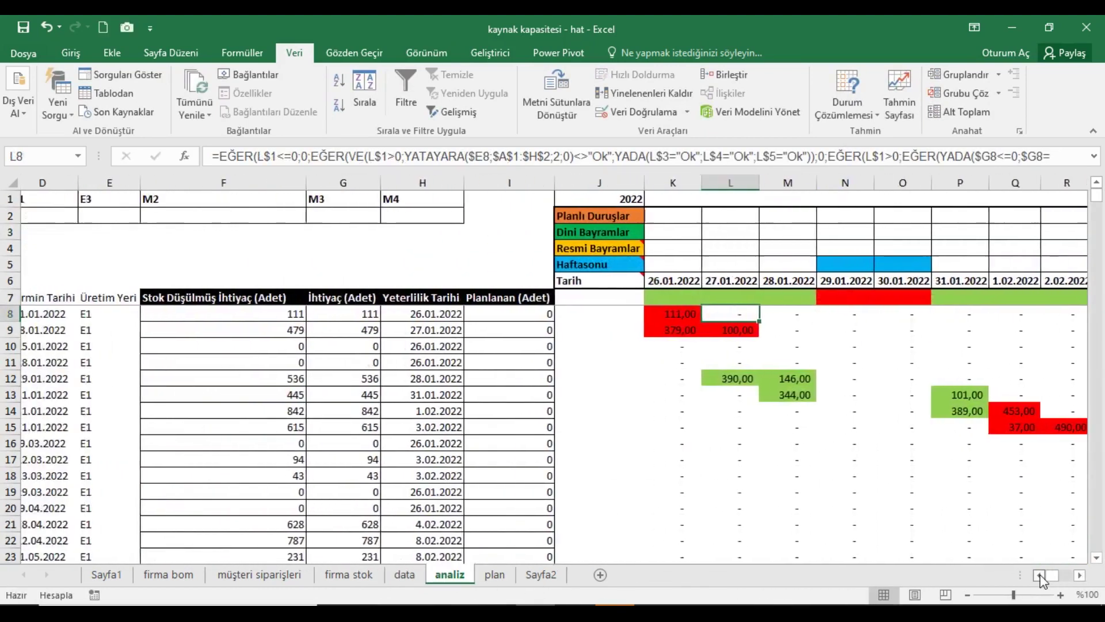
click(1040, 575)
click(825, 385)
mouse_move(823, 314)
mouse_down()
mouse_move(824, 336)
mouse_move(870, 379)
mouse_up()
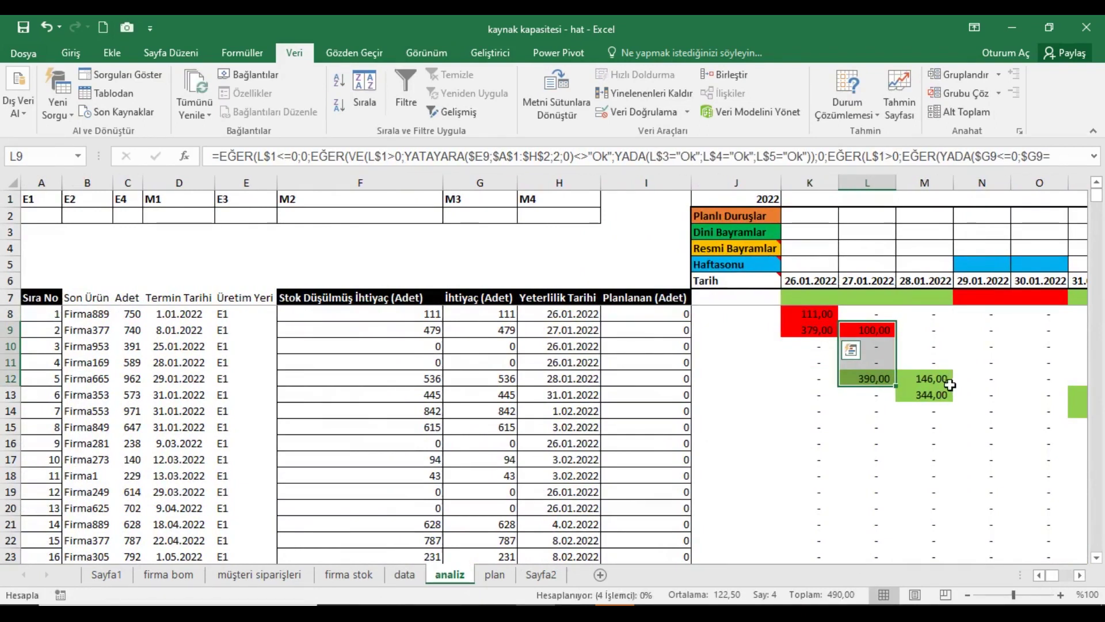
drag(950, 384, 932, 396)
click(867, 362)
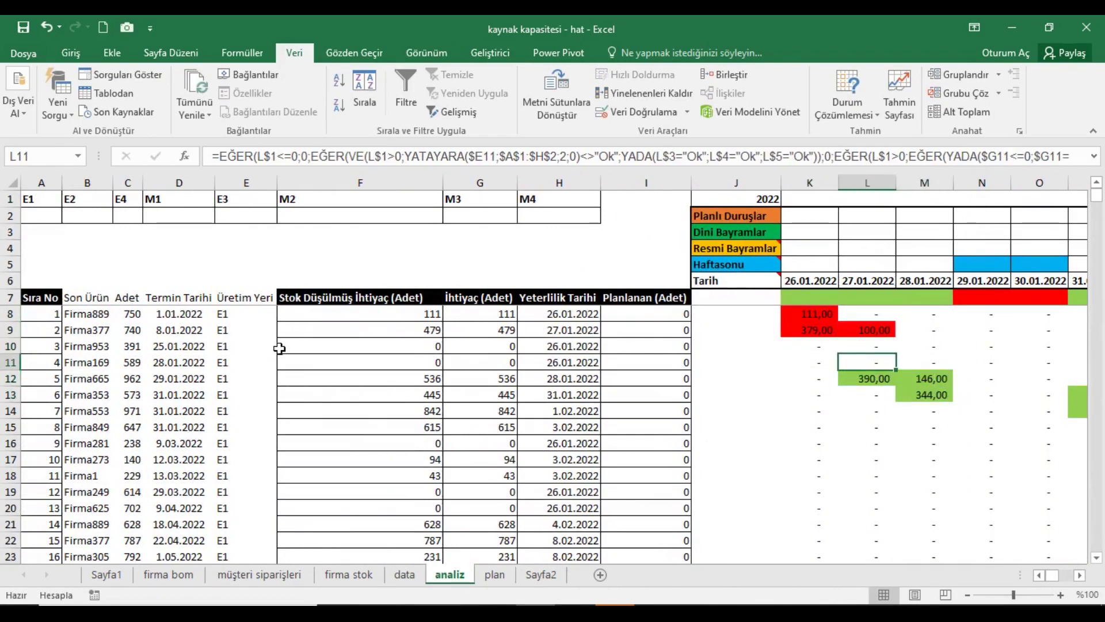
click(381, 304)
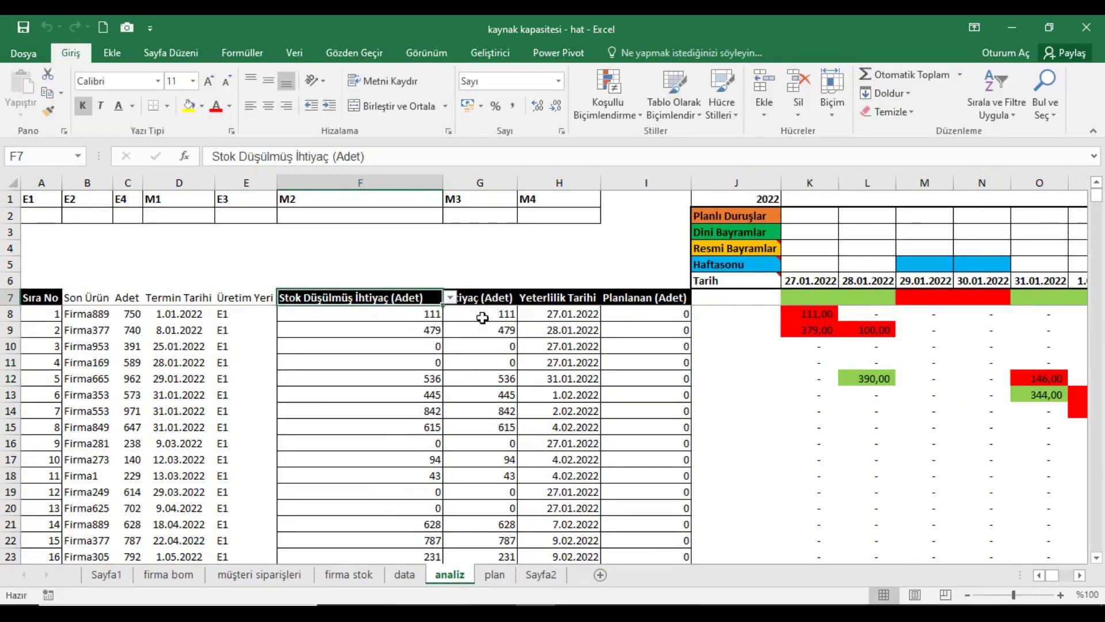
click(489, 305)
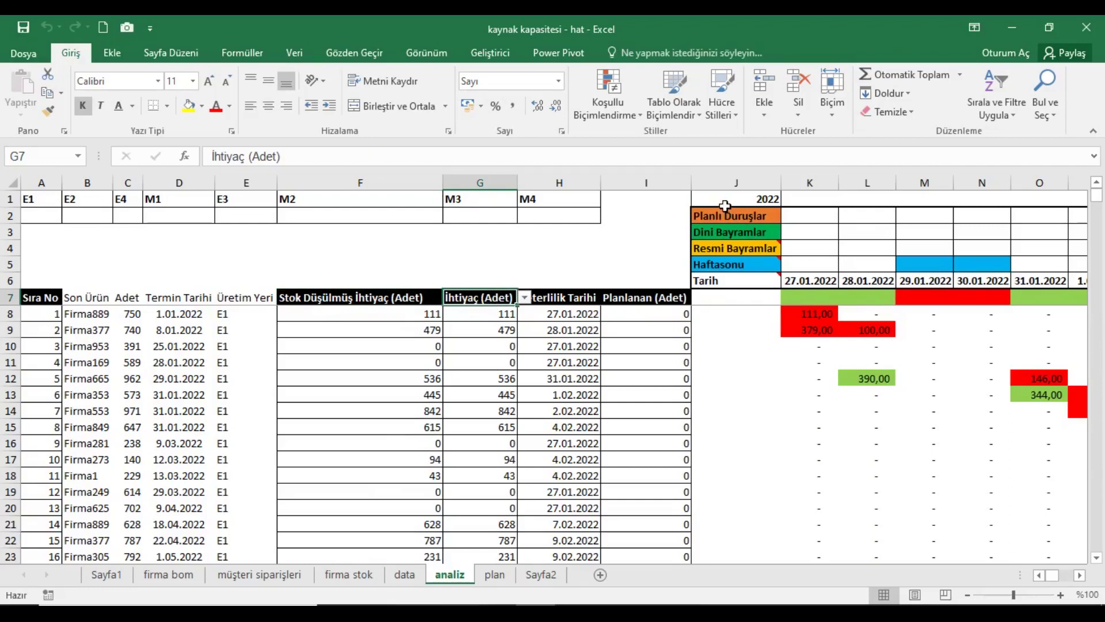
drag(724, 205, 1018, 281)
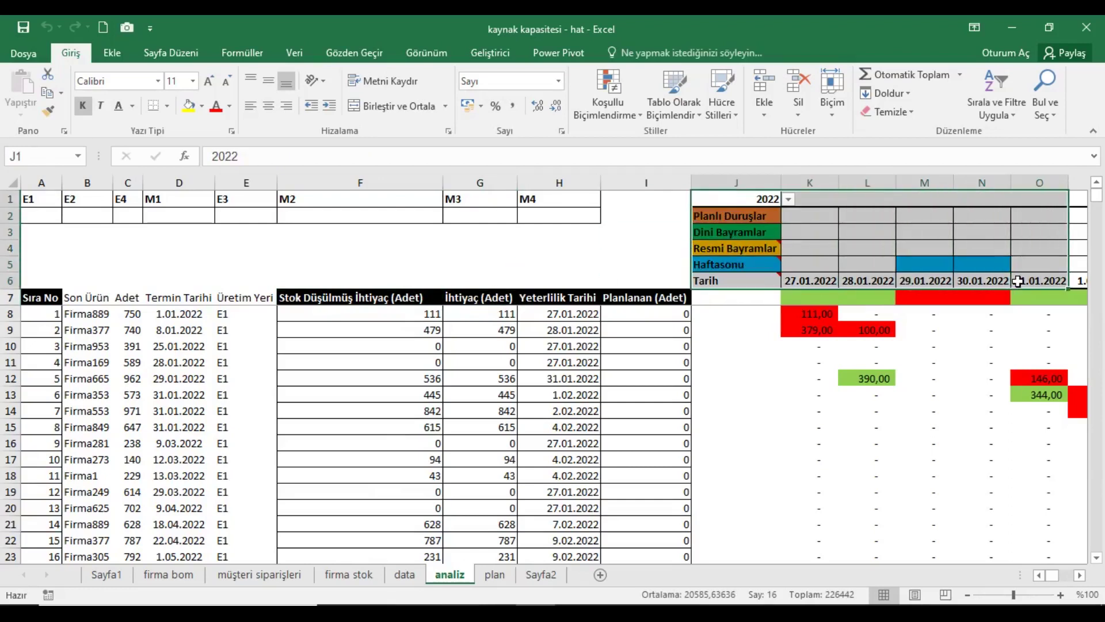
click(820, 282)
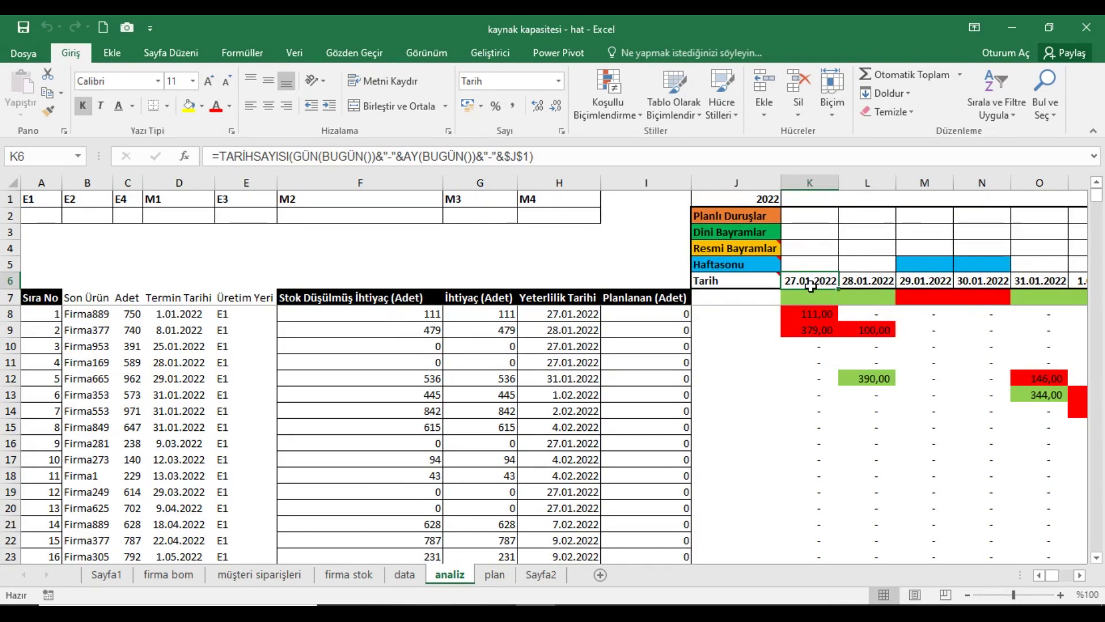
text(25.)
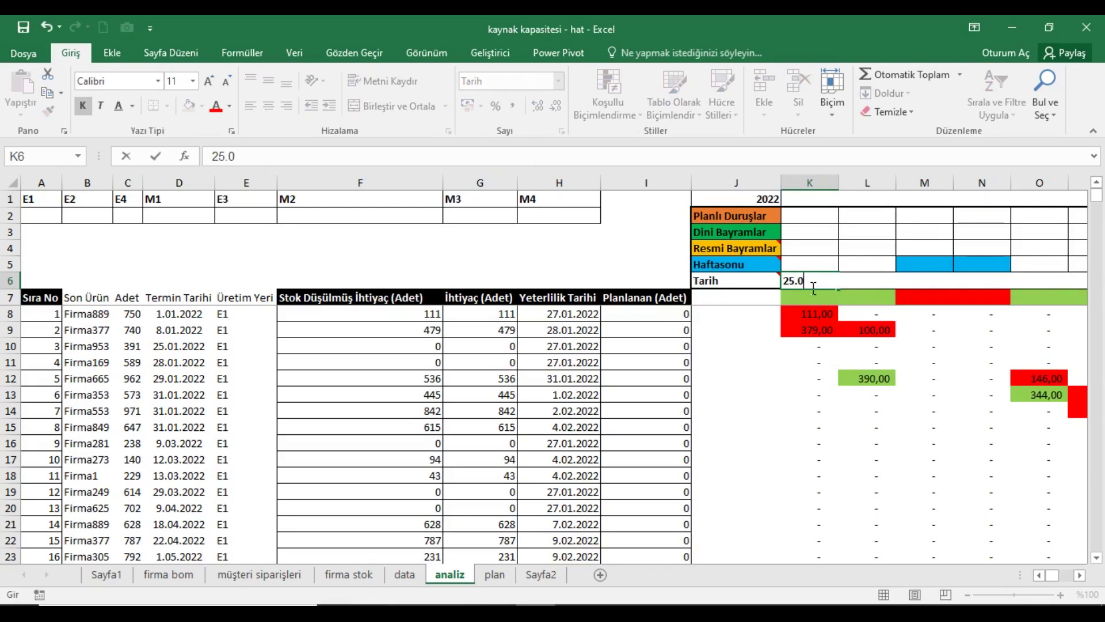
text(01.2022)
key(Return)
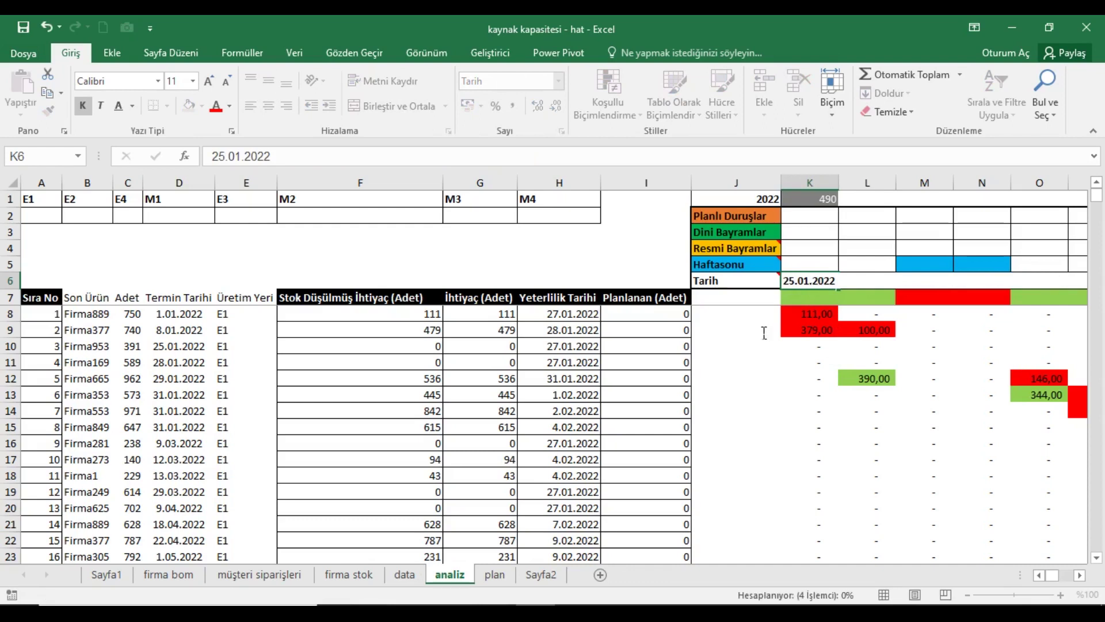
click(822, 338)
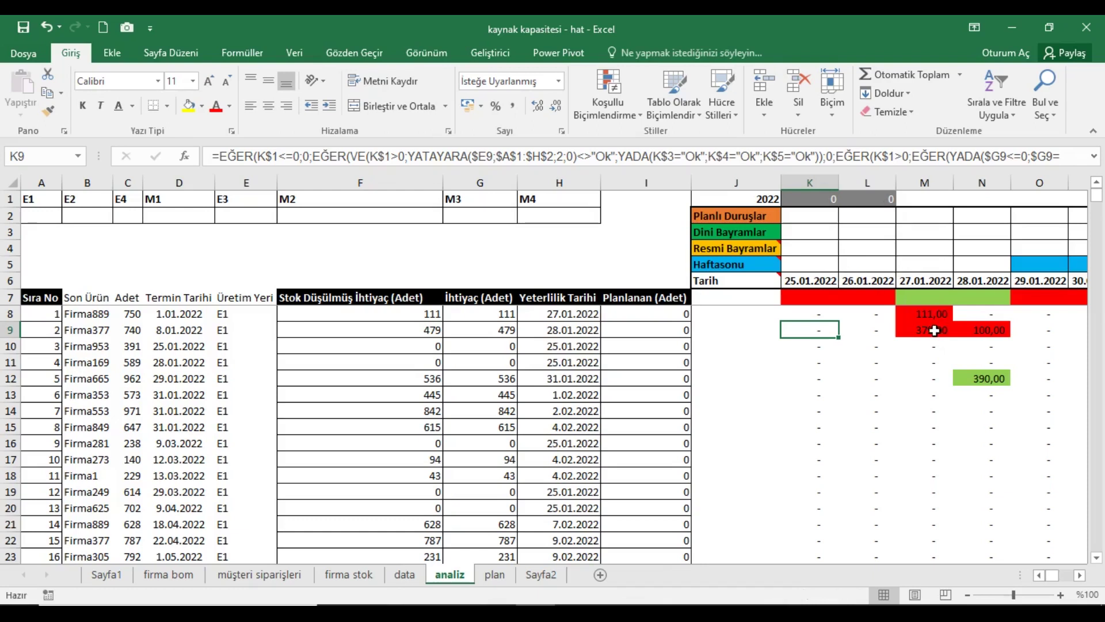
click(46, 27)
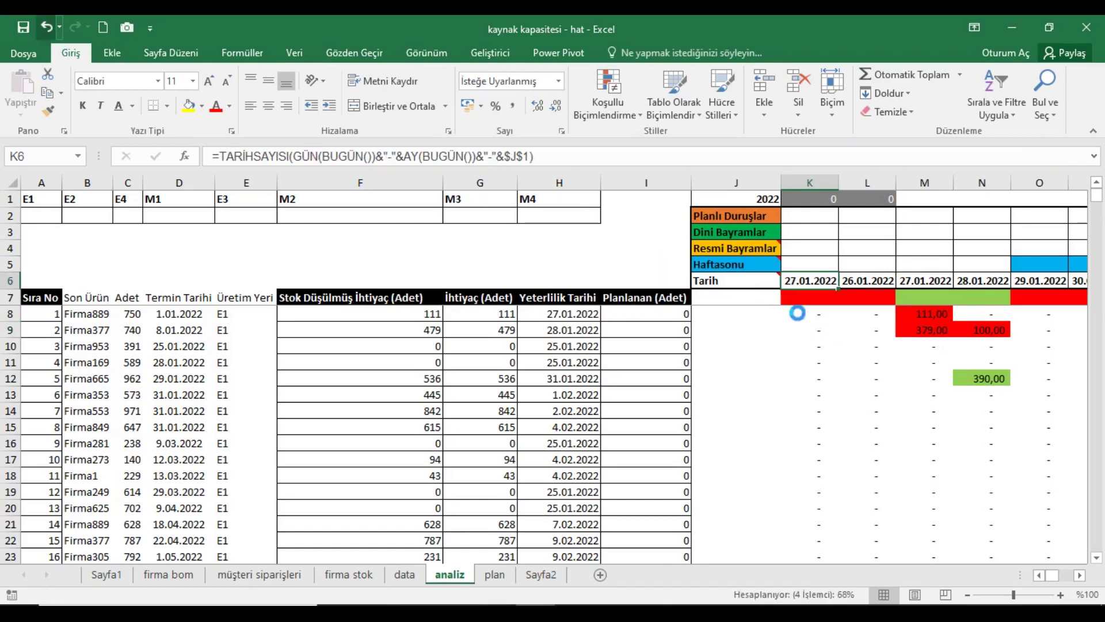
click(797, 298)
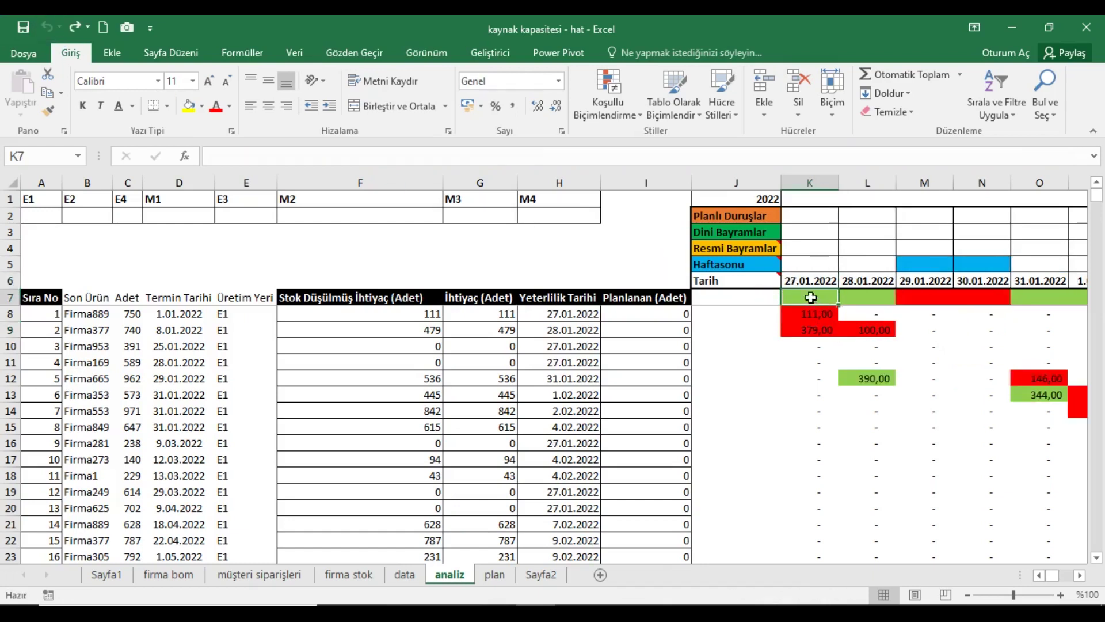
Inspect K6's start-date formula and leave G7's demand type in units for now.
click(806, 283)
click(511, 302)
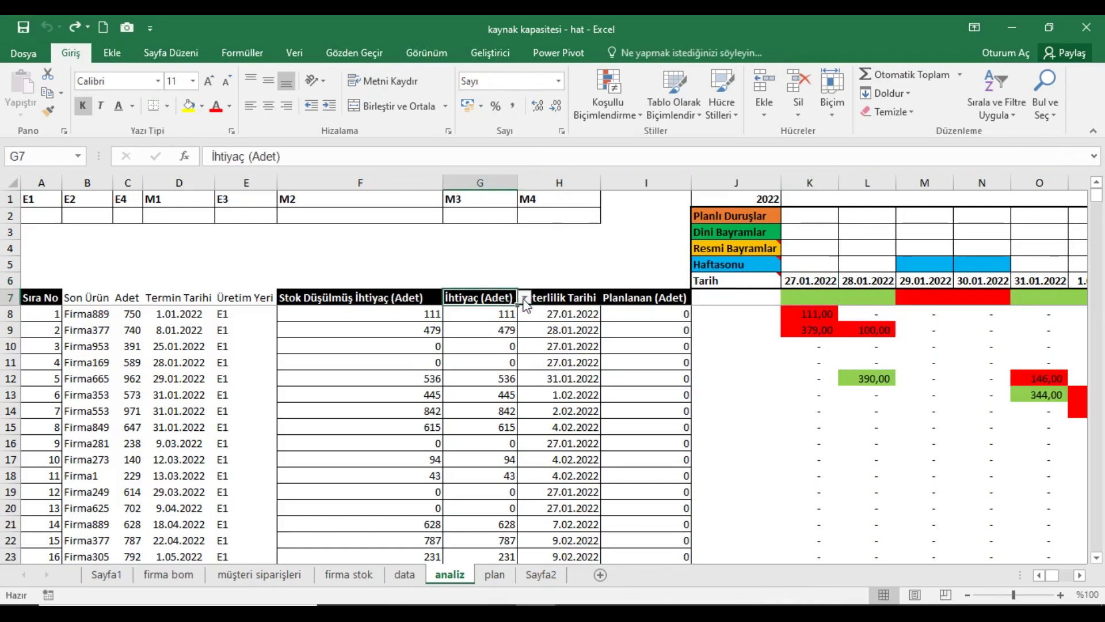
click(525, 298)
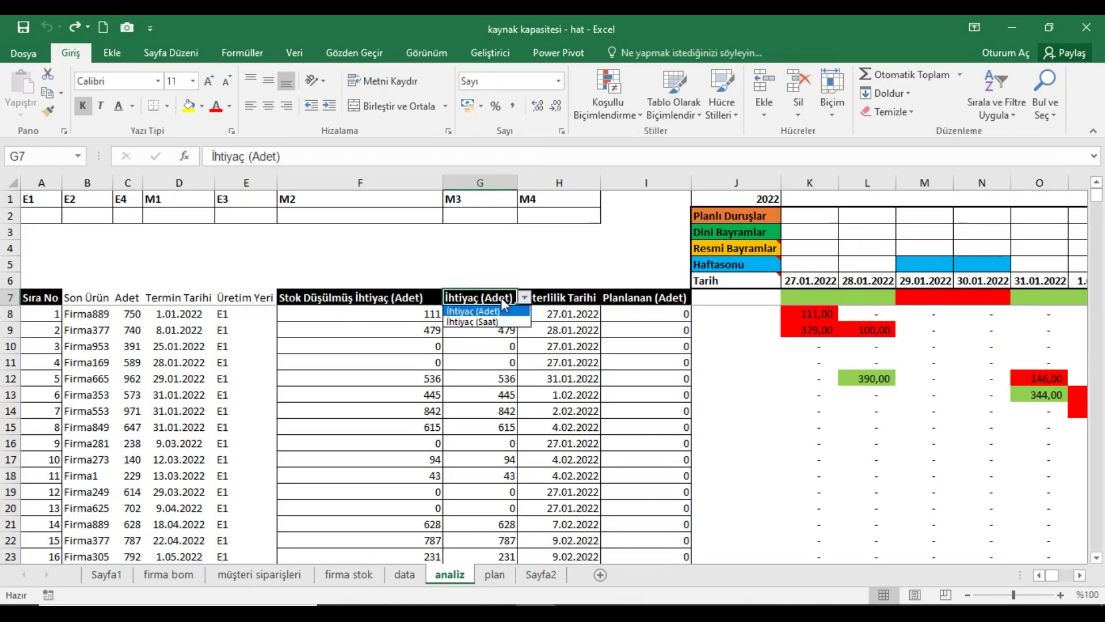
click(501, 297)
click(403, 574)
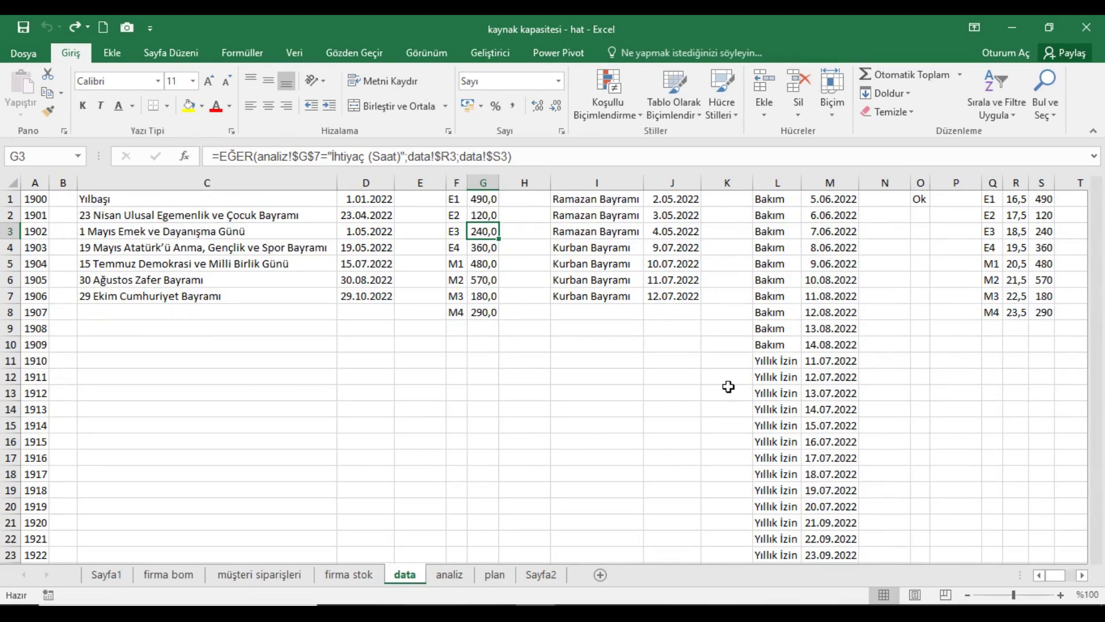
Set G7's demand type to İhtiyaç (Saat) and view the data sheet.
click(450, 576)
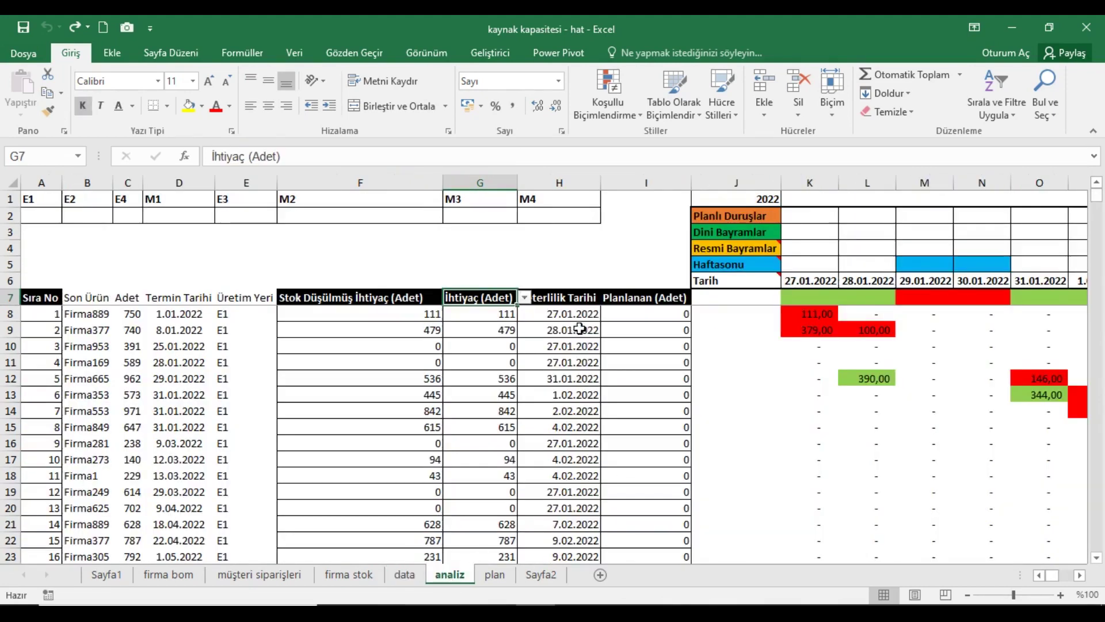
click(525, 298)
click(473, 321)
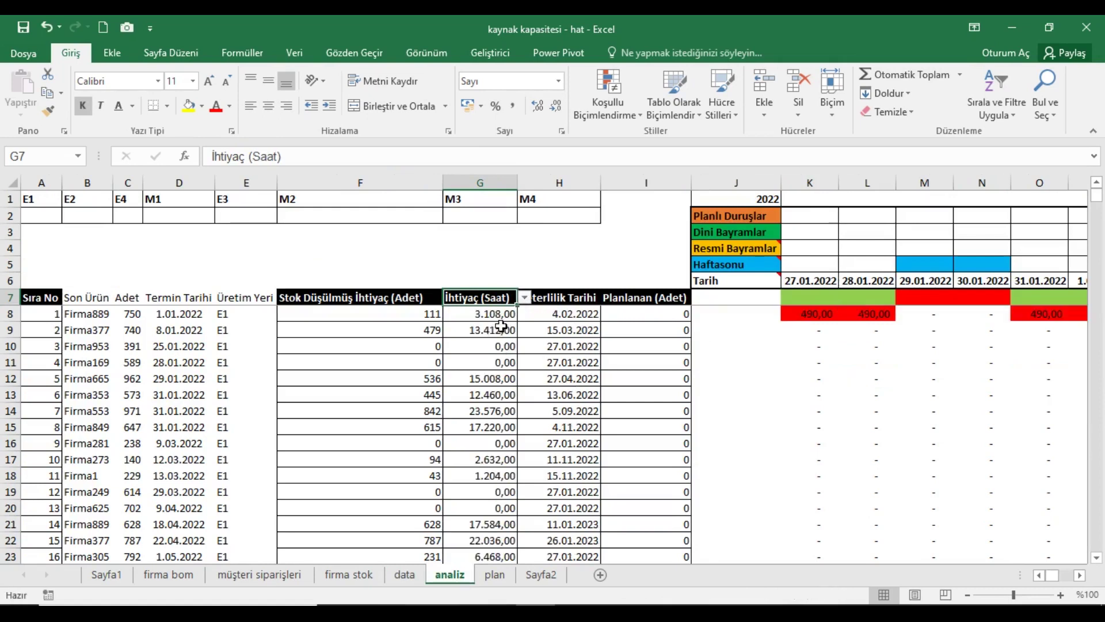
click(409, 580)
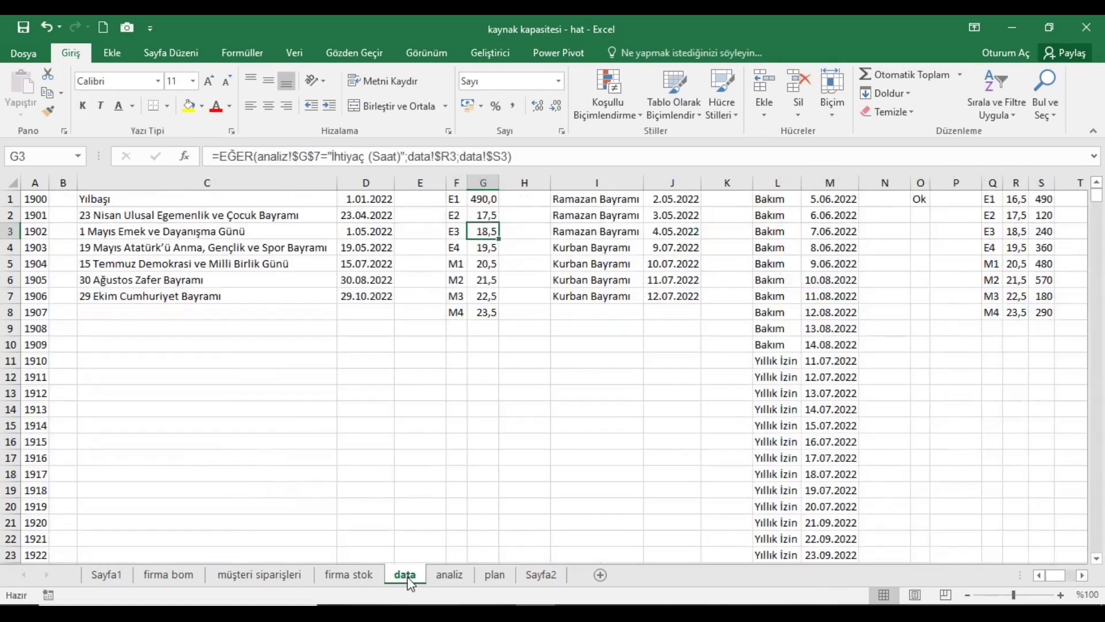
Copy G2's capacity formula into G1, replacing the fixed 490.
click(492, 215)
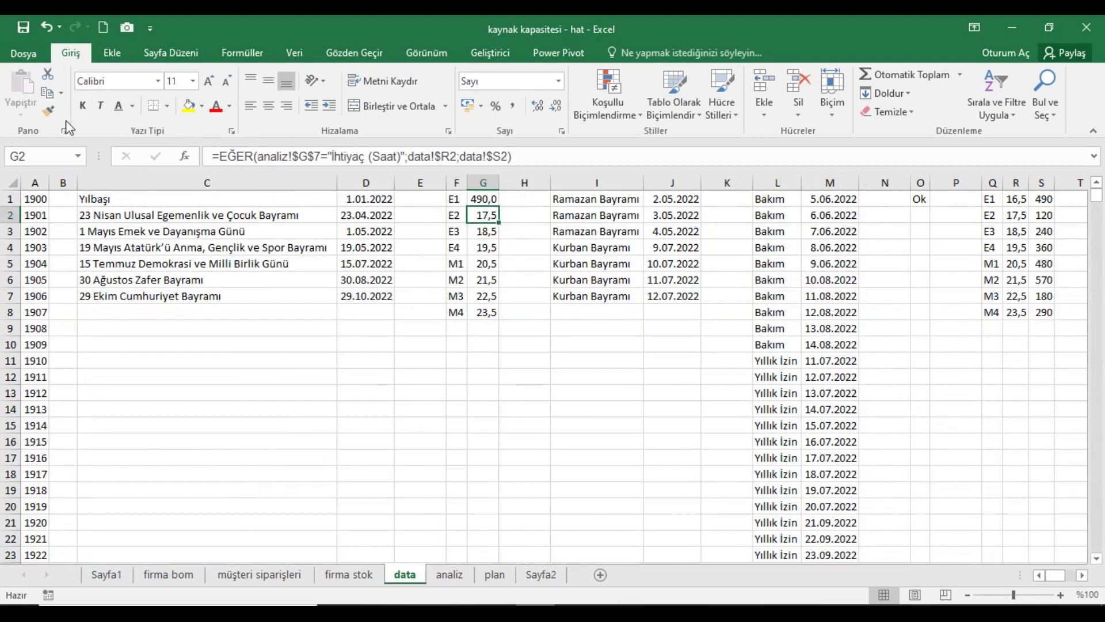
click(47, 92)
click(483, 199)
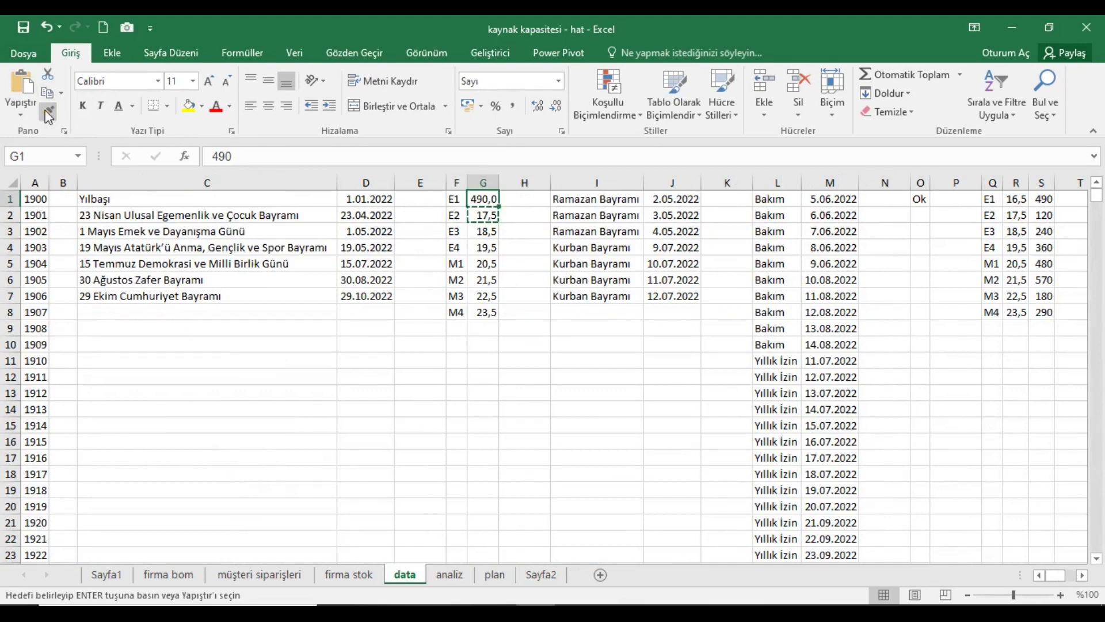
click(23, 85)
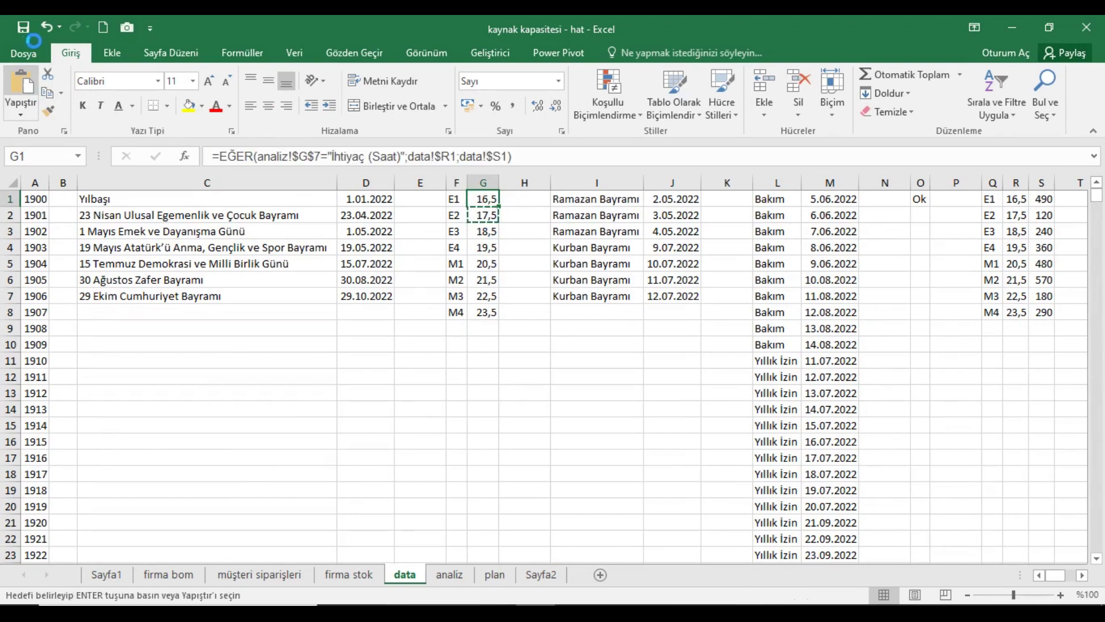
Inspect the F8 and G8 hour-demand formulas on the analiz sheet.
click(449, 575)
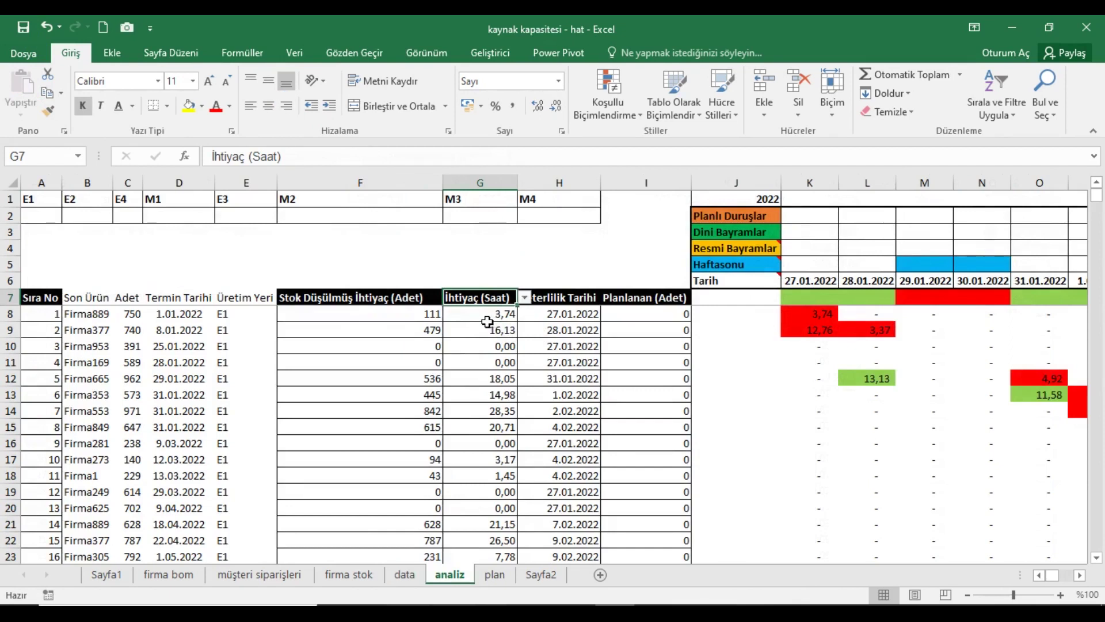
click(440, 319)
click(485, 319)
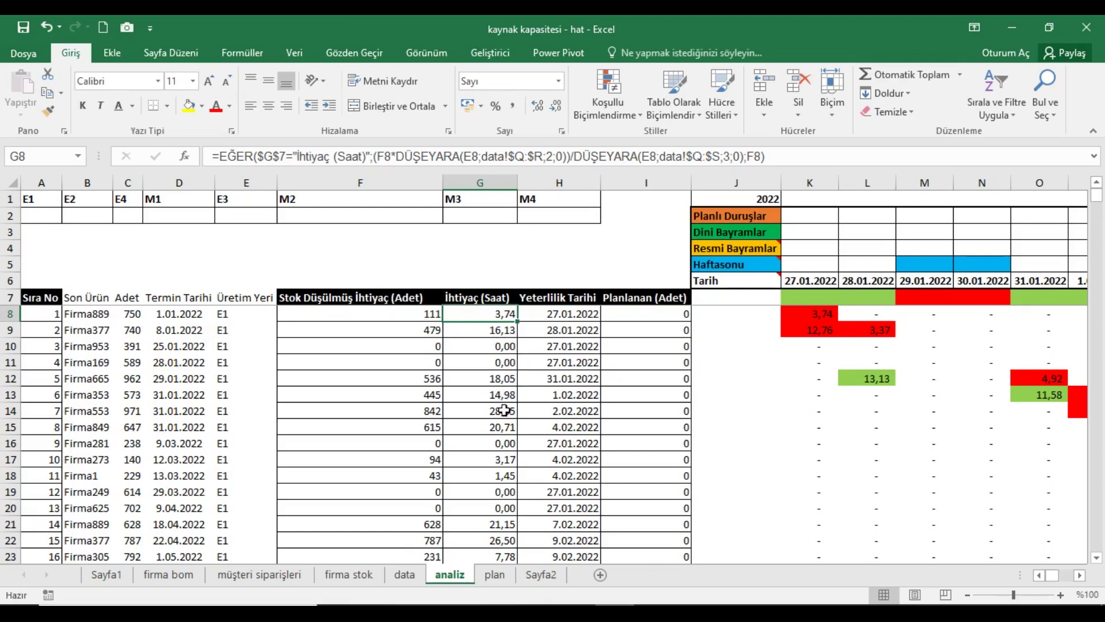
Switch the G7 need header from hours to İhtiyaç (Adet) via its dropdown.
click(502, 299)
click(525, 297)
click(504, 316)
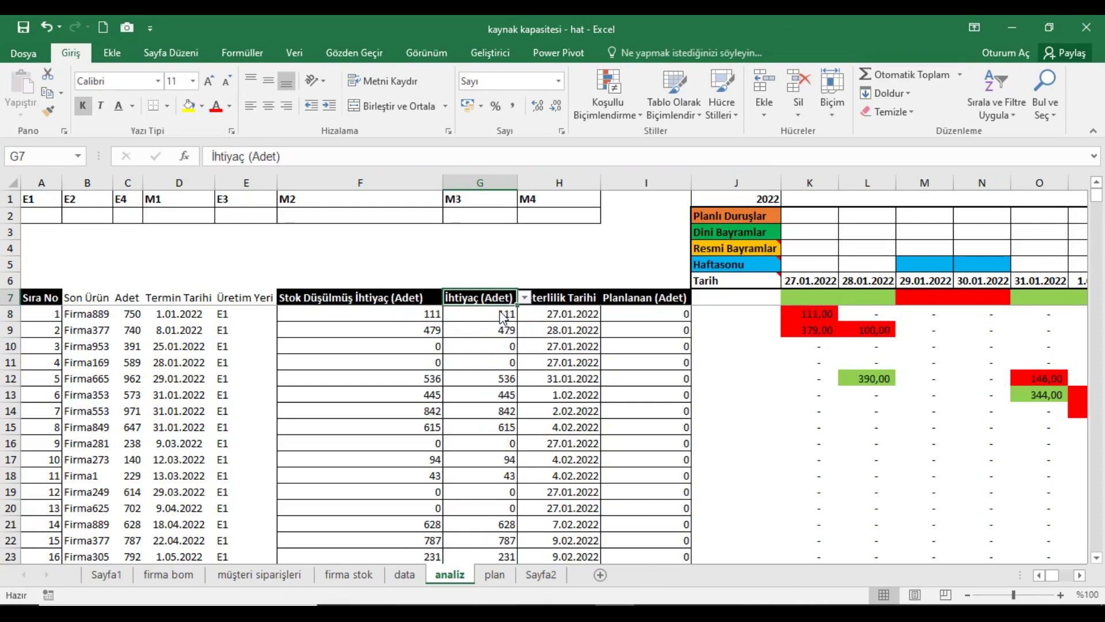
Change the F7 header to Stok Düşülmemiş İhtiyaç (Adet) from its validation list.
drag(26, 200, 535, 202)
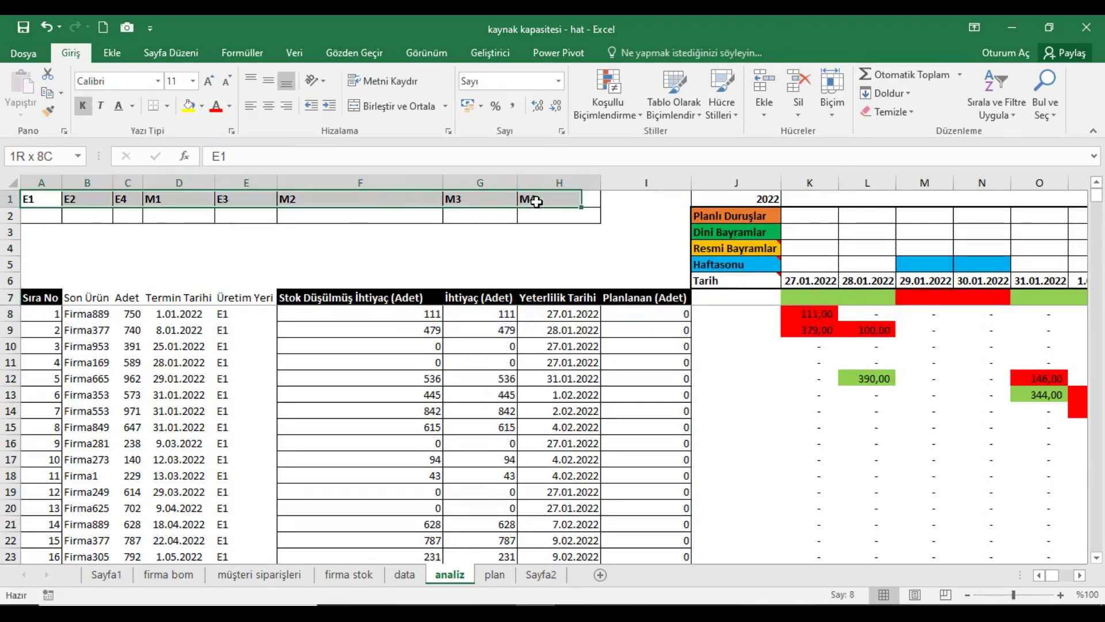
click(419, 304)
click(449, 297)
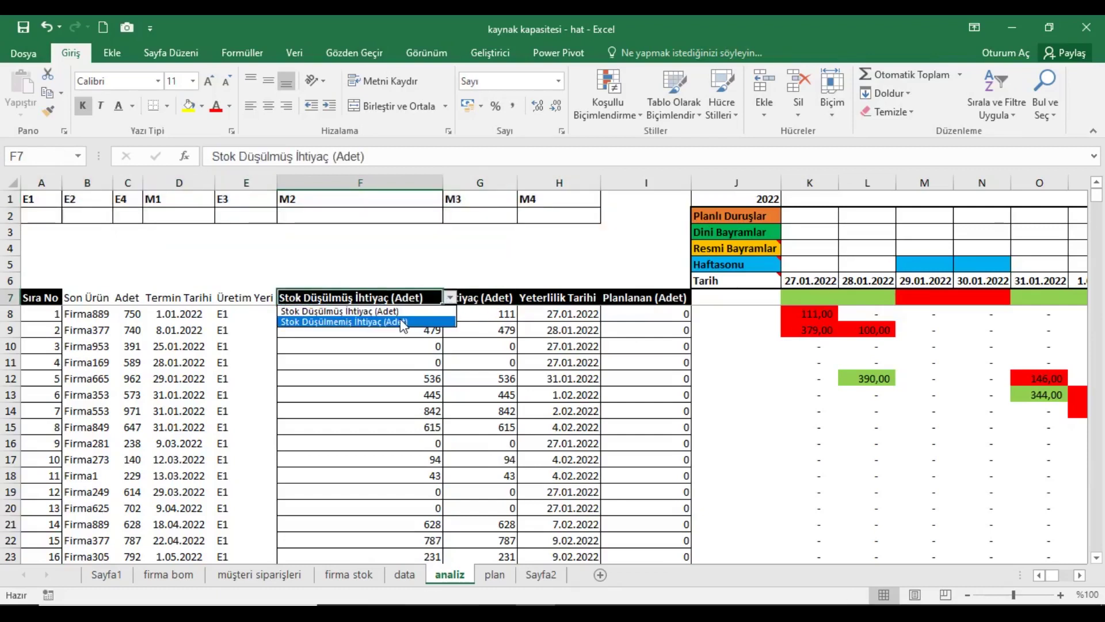
click(401, 322)
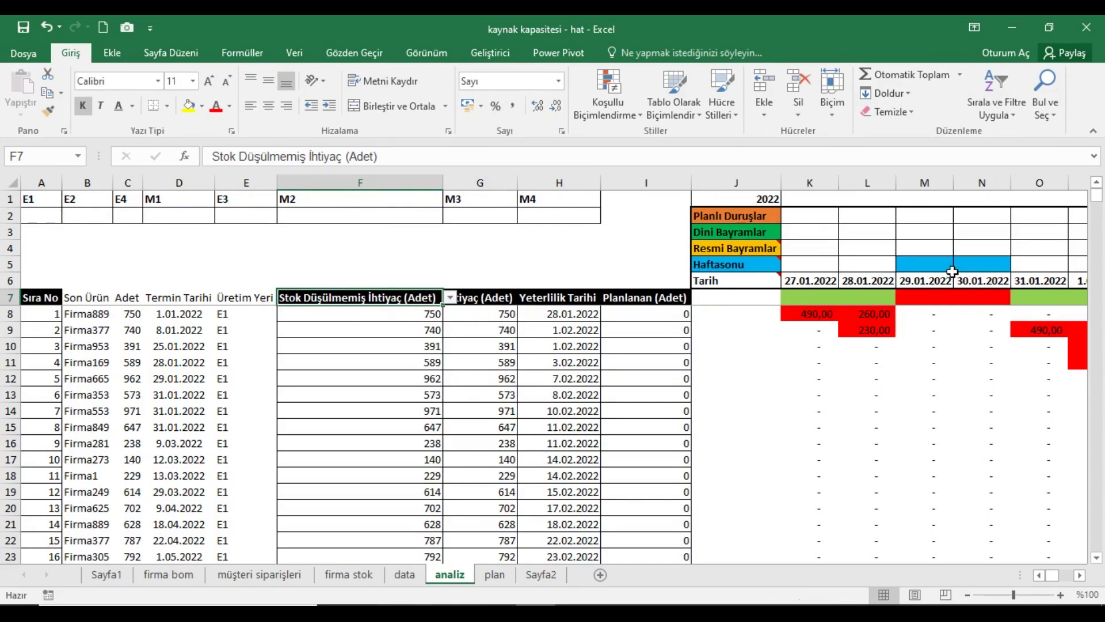
Select the whole sheet and auto-fit all column widths so dates like 10.02.2022 display.
click(768, 265)
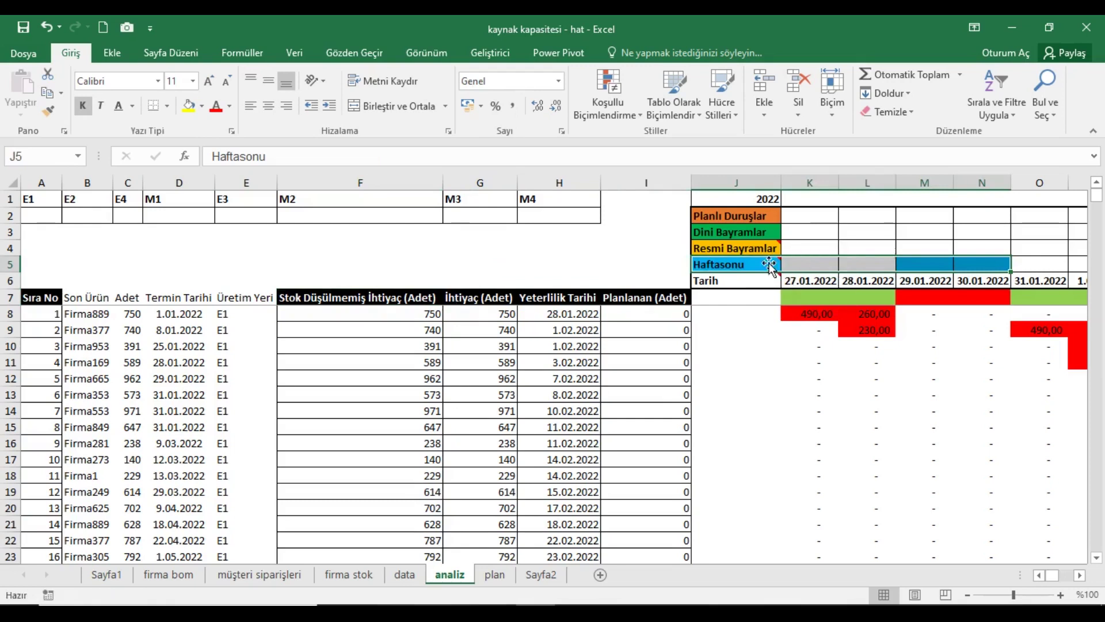
mouse_move(737, 249)
mouse_down()
mouse_move(978, 248)
mouse_move(979, 238)
mouse_up()
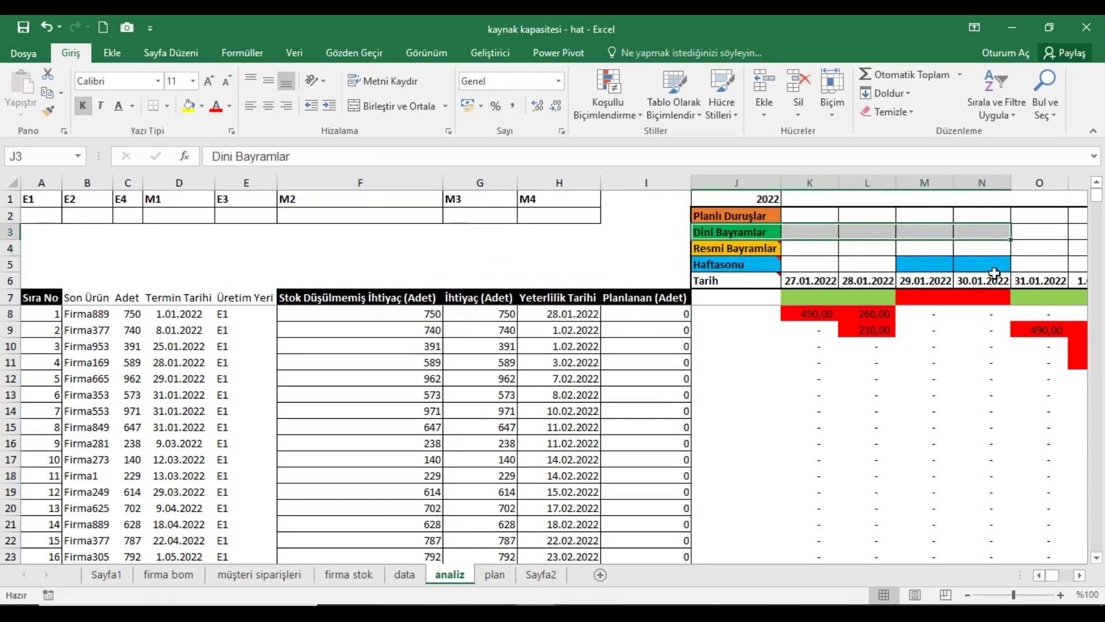
click(1080, 576)
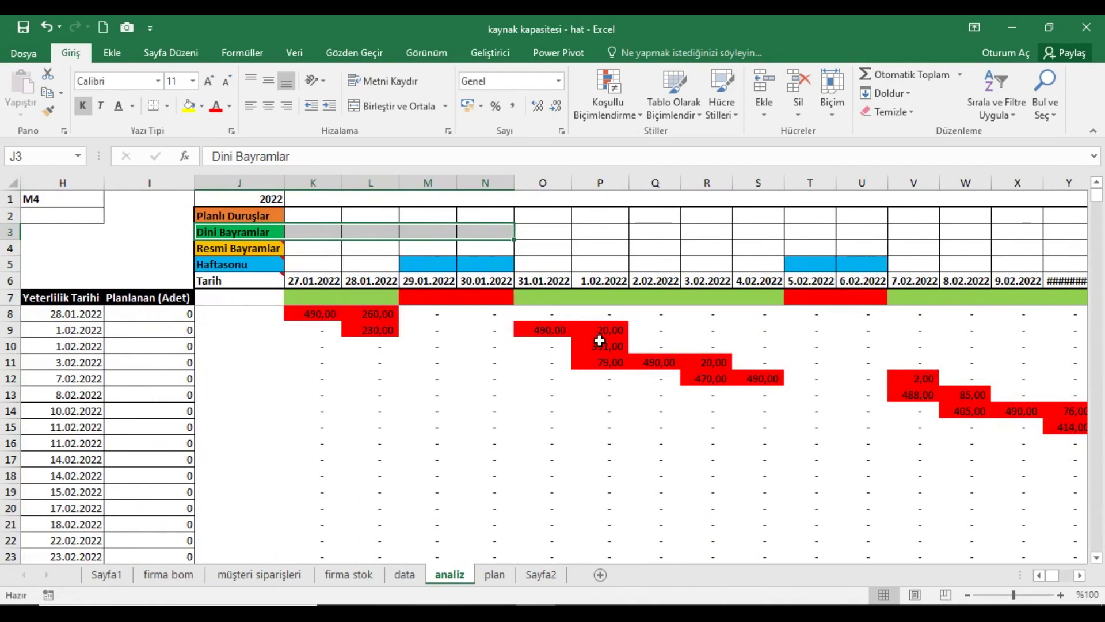
click(1080, 575)
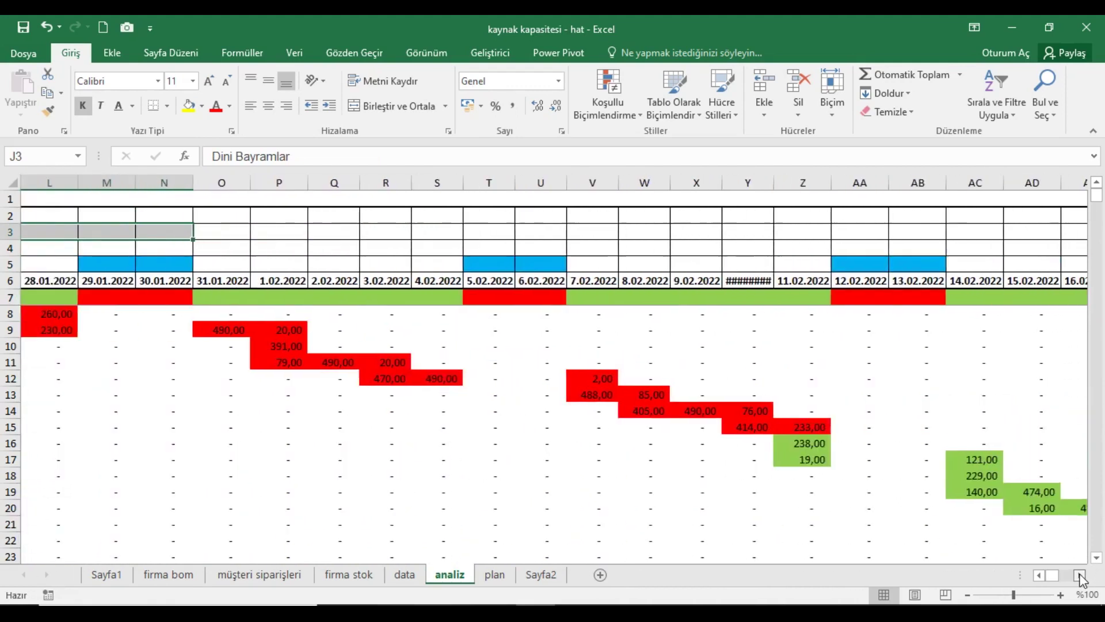
click(1080, 575)
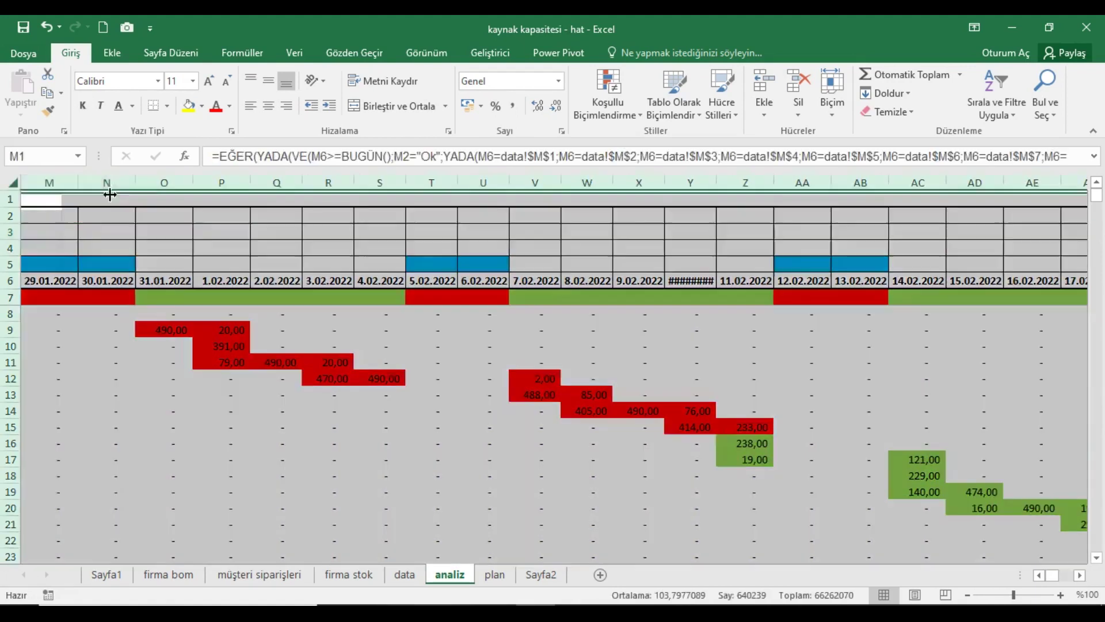
click(13, 183)
double_click(87, 189)
Browse the widened timeline to check the holiday cells DB3:DD3 and the load values.
click(746, 362)
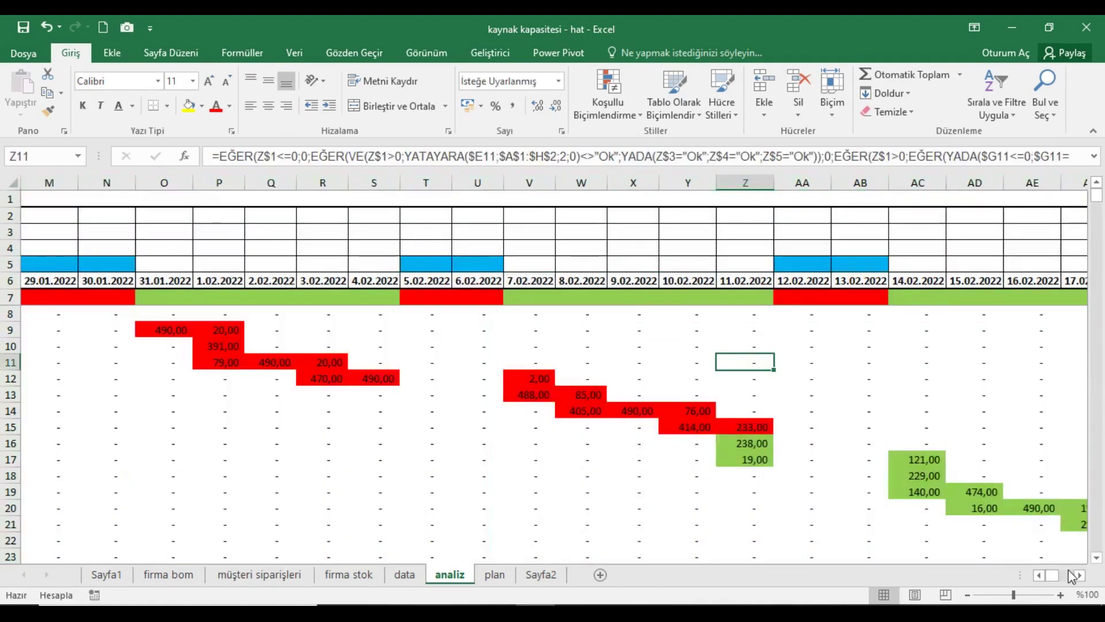
click(1080, 575)
drag(1080, 577, 1080, 576)
click(607, 231)
scroll(730, 342, down, 3)
key(Left)
key(Down)
scroll(750, 373, down, 6)
scroll(748, 386, down, 6)
scroll(746, 397, down, 4)
scroll(746, 397, up, 1)
scroll(746, 398, up, 4)
scroll(751, 409, down, 2)
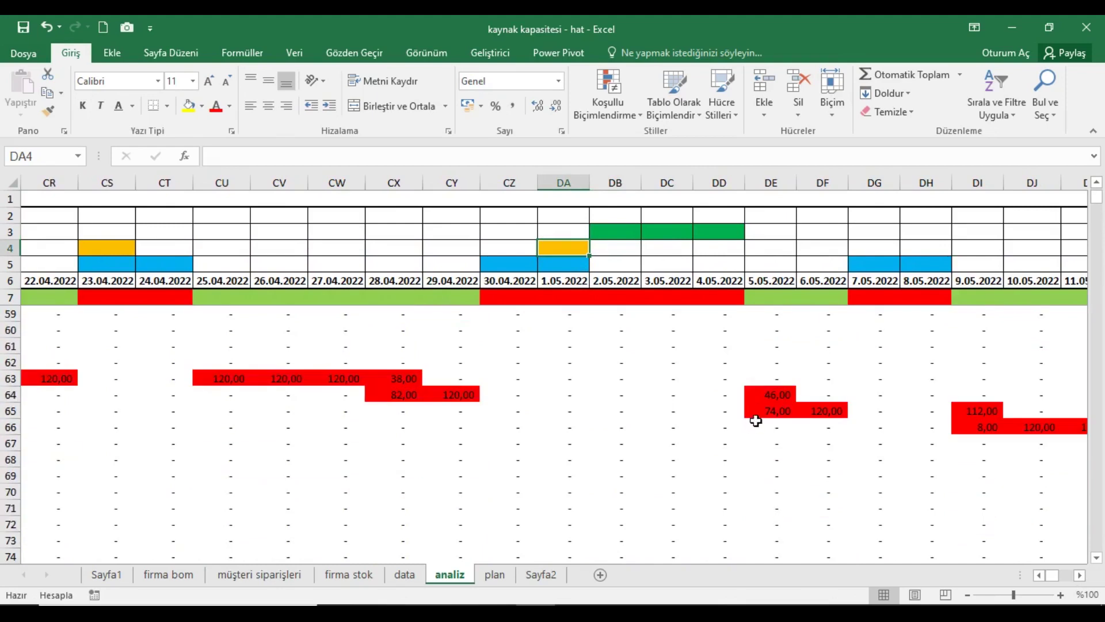
drag(771, 395, 772, 410)
drag(616, 231, 708, 240)
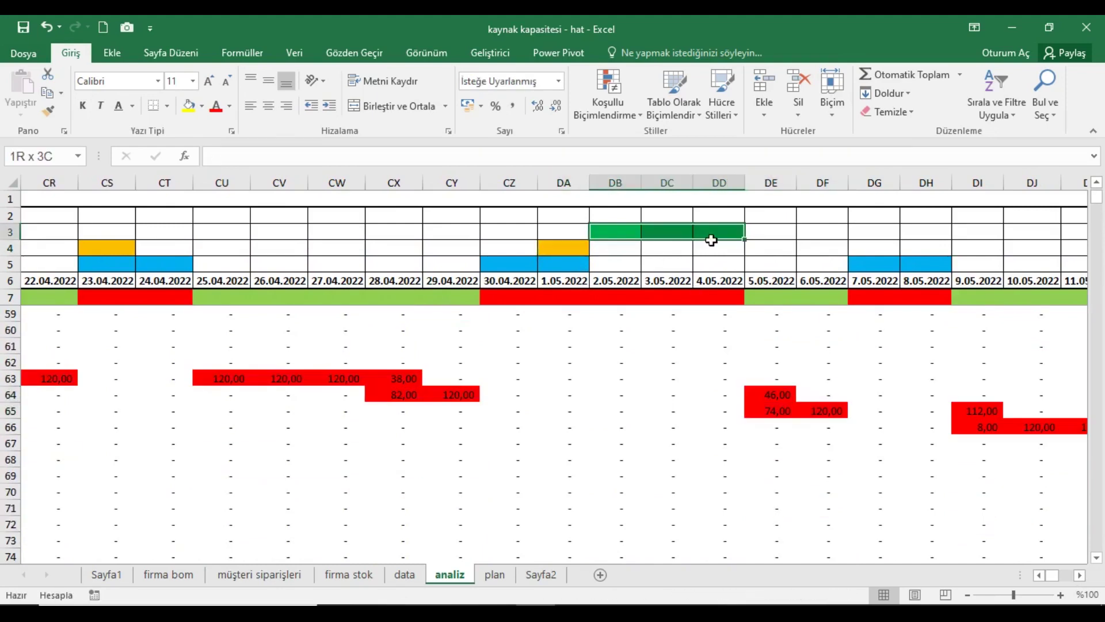
click(655, 253)
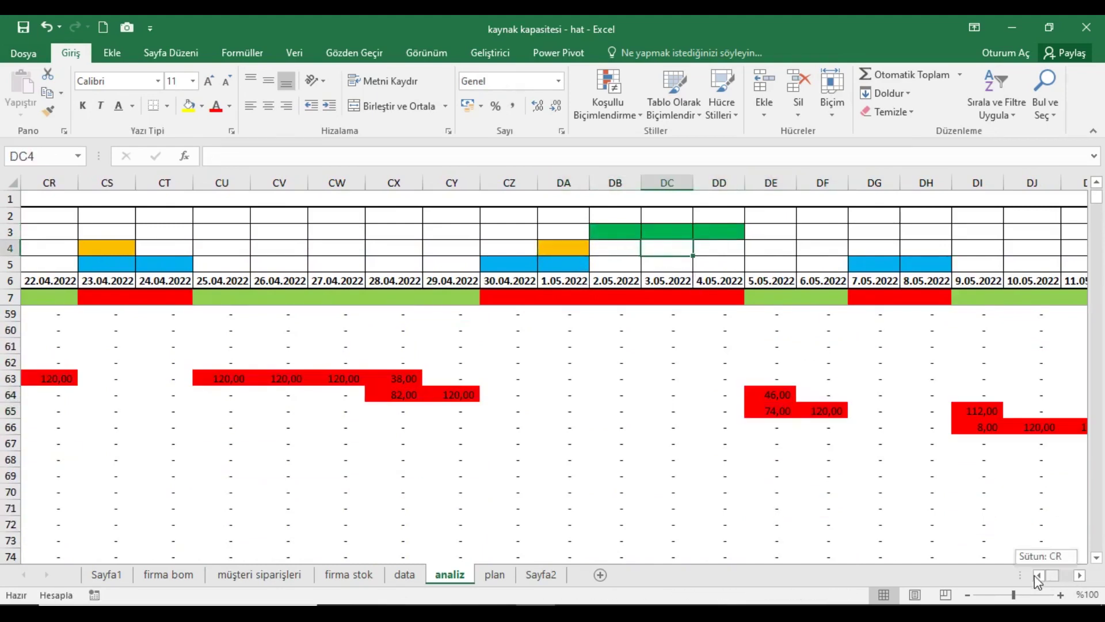
drag(1046, 576, 1036, 576)
scroll(288, 369, up, 5)
scroll(230, 362, up, 12)
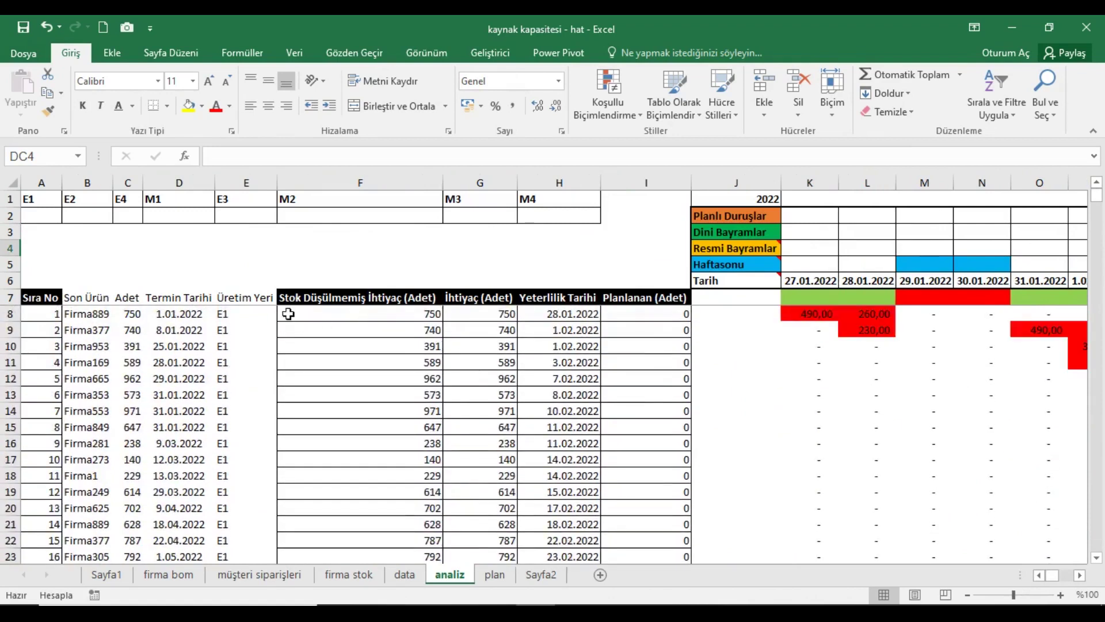
Review the Üretim Yeri values in E8:E16 and the row 51 order further down.
click(111, 258)
drag(239, 315, 247, 442)
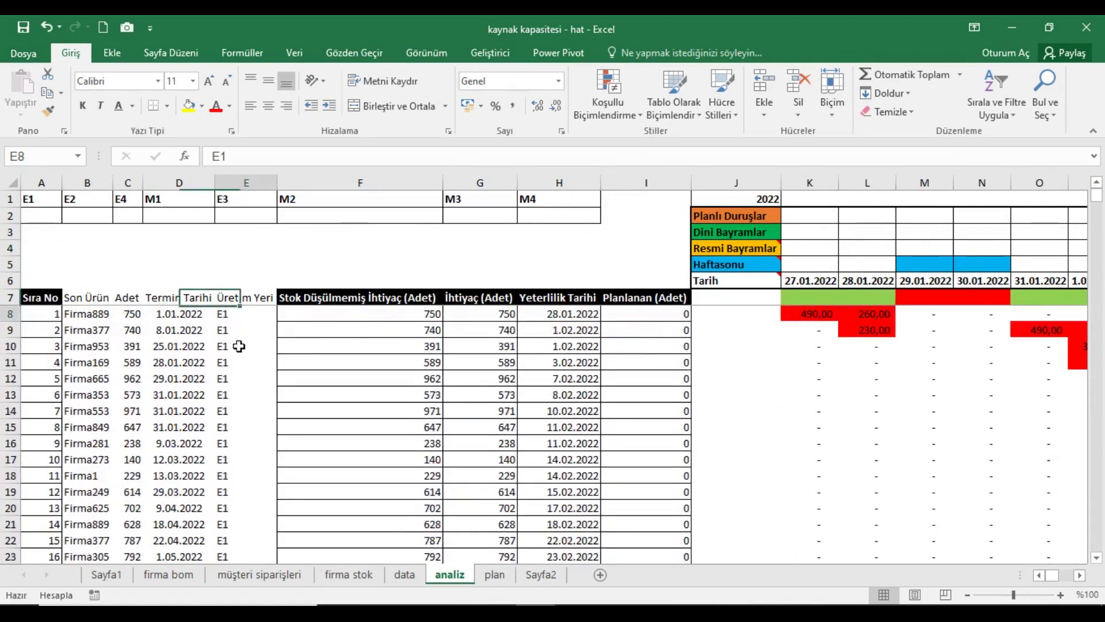
scroll(409, 412, down, 4)
scroll(409, 411, down, 5)
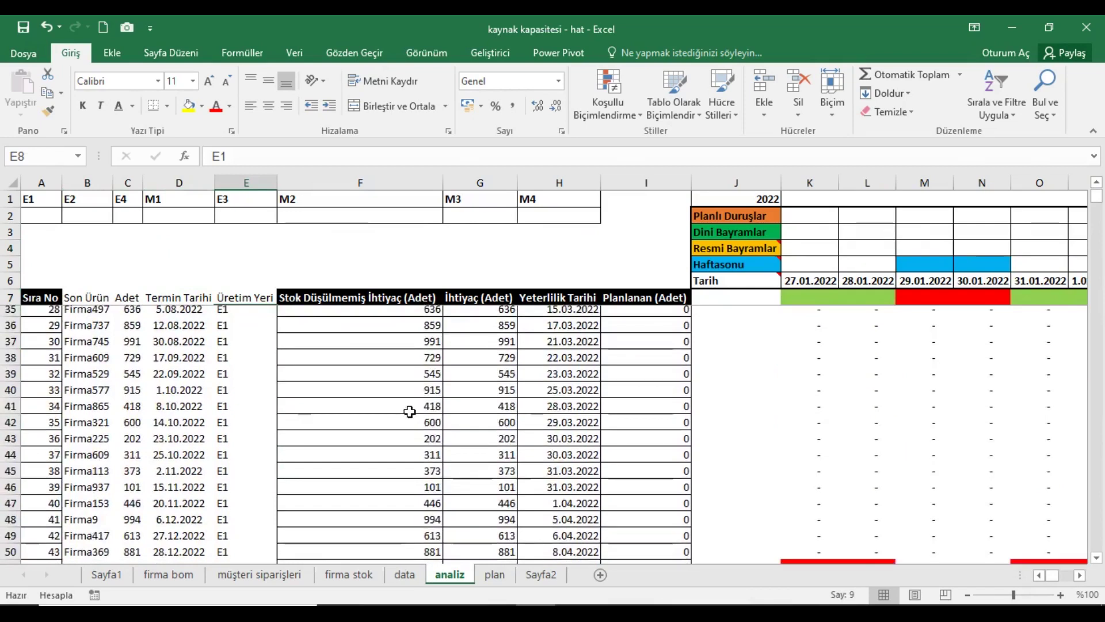
scroll(410, 412, down, 5)
drag(236, 330, 809, 345)
scroll(469, 446, down, 6)
scroll(470, 446, down, 8)
scroll(471, 443, down, 8)
scroll(471, 444, up, 5)
scroll(471, 444, up, 13)
scroll(471, 444, up, 12)
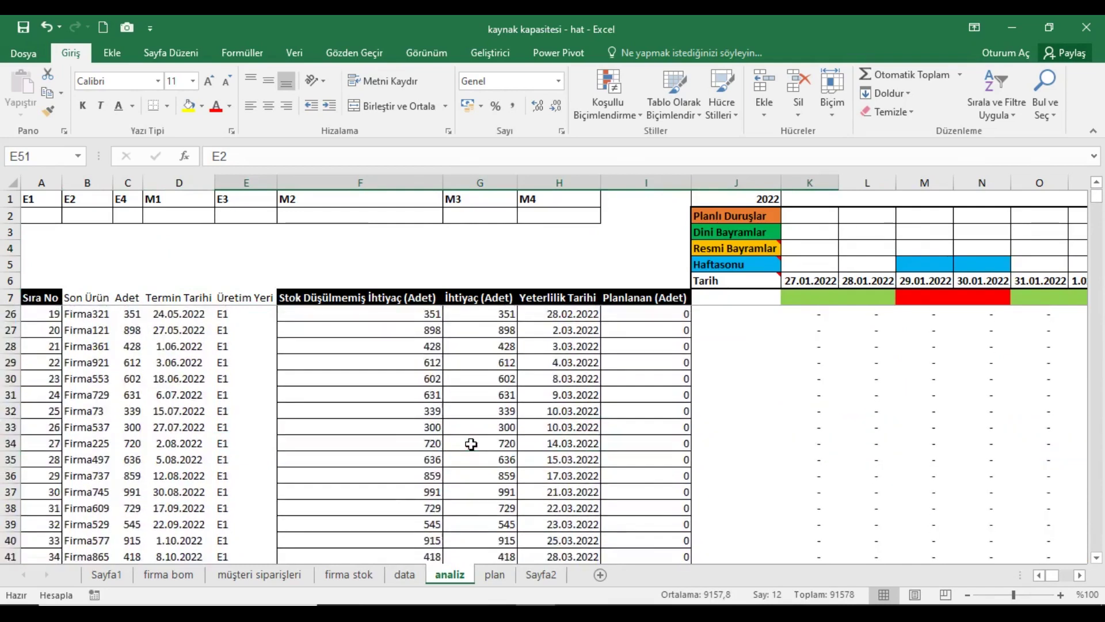
scroll(471, 443, up, 6)
Choose Ok from the A2 dropdown to mark production line E1 available.
click(77, 246)
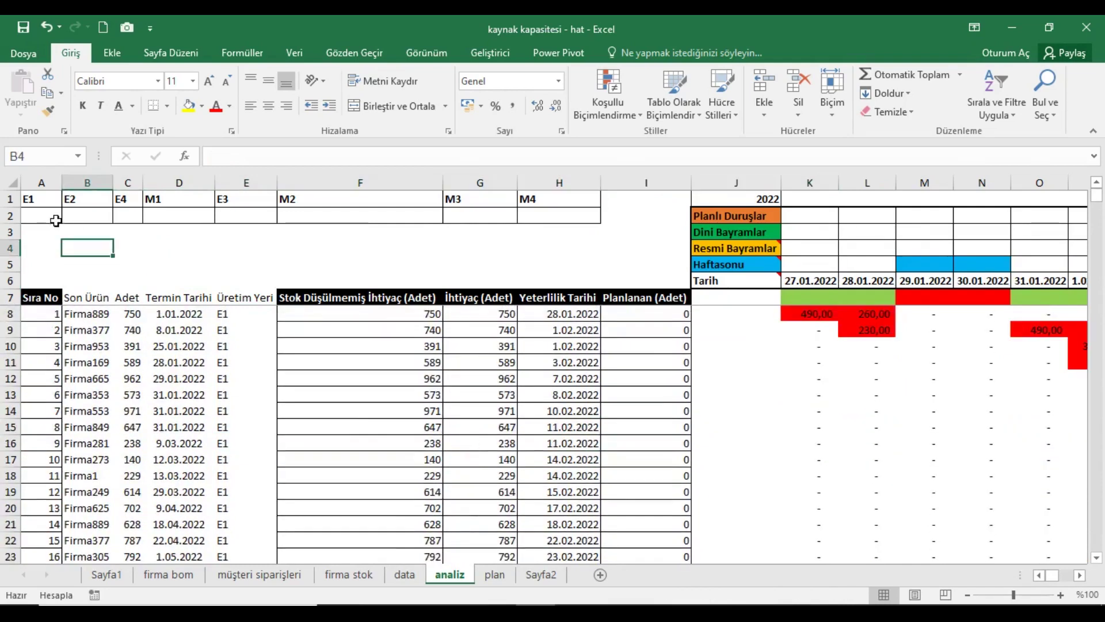
click(54, 219)
click(69, 215)
click(52, 230)
click(242, 232)
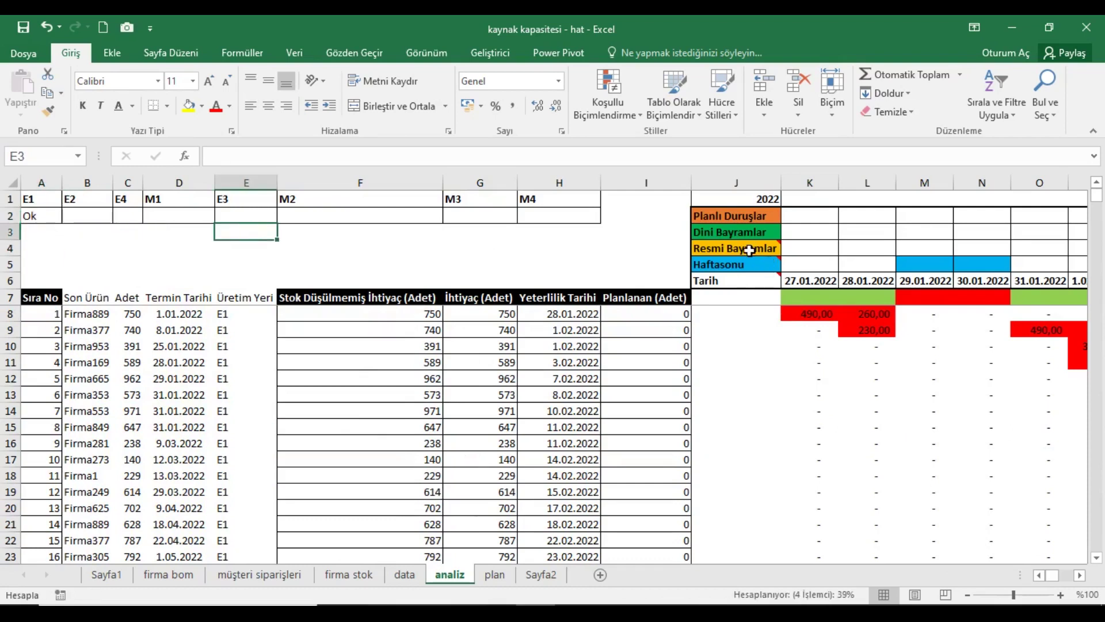
drag(24, 215, 24, 279)
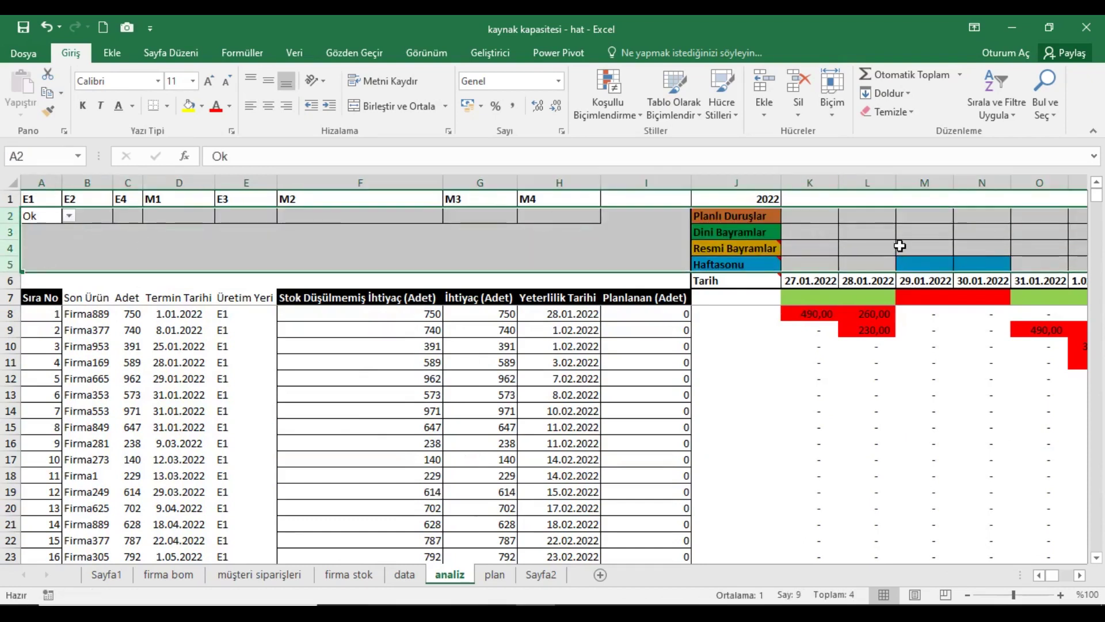
Enter Ok in the 29.01.2022 weekend cell M5, undoing once and re-entering it.
click(947, 268)
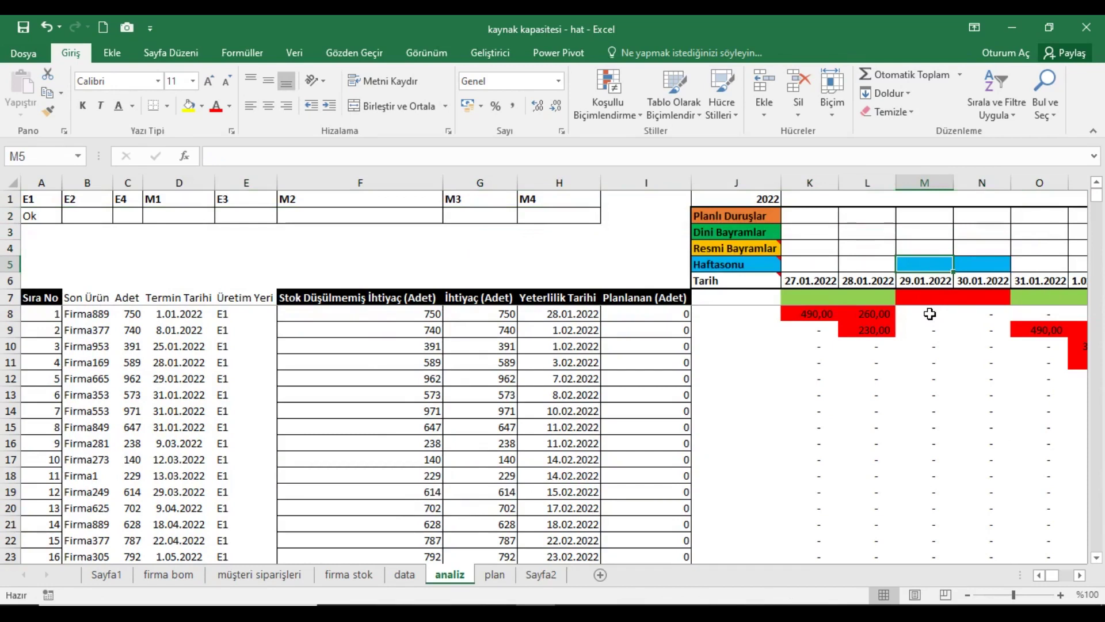
text(Ok)
key(ctrl+Return)
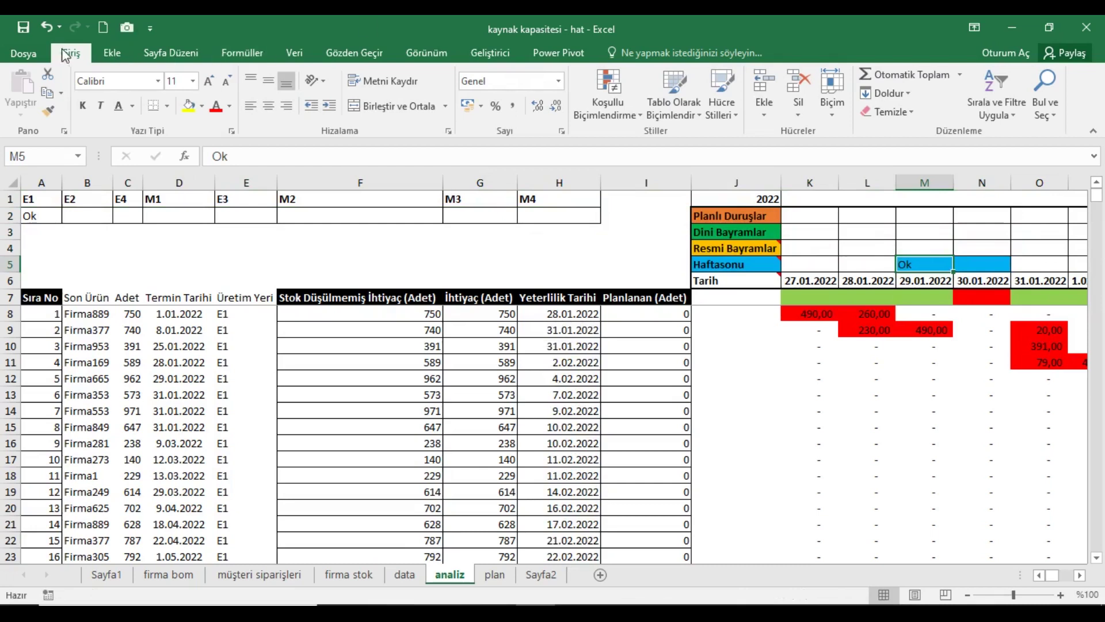
click(49, 26)
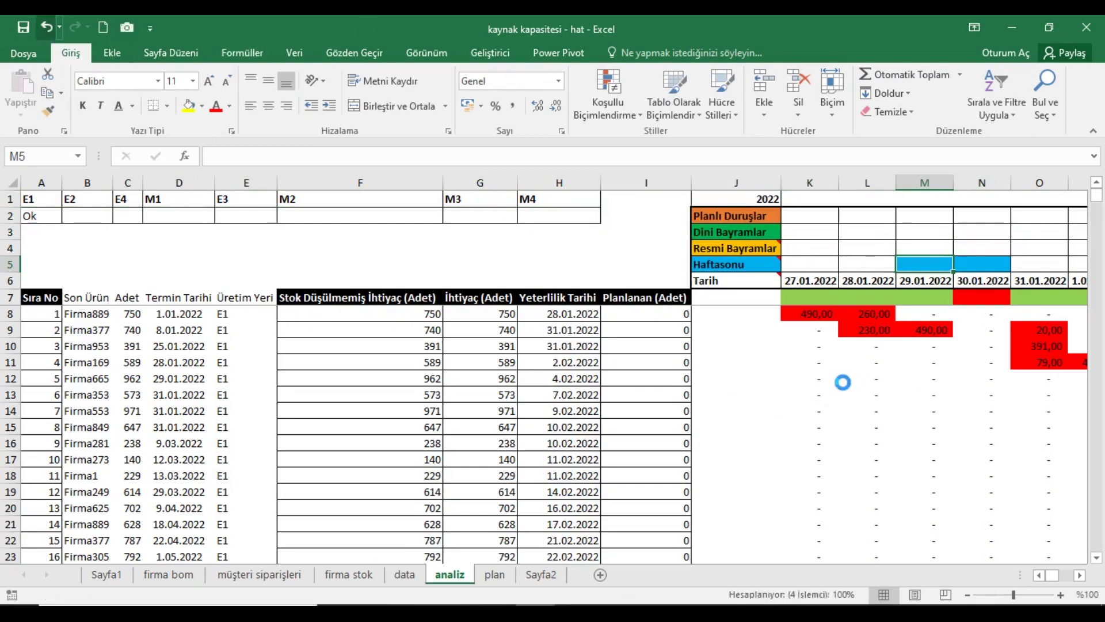
click(924, 379)
click(1080, 575)
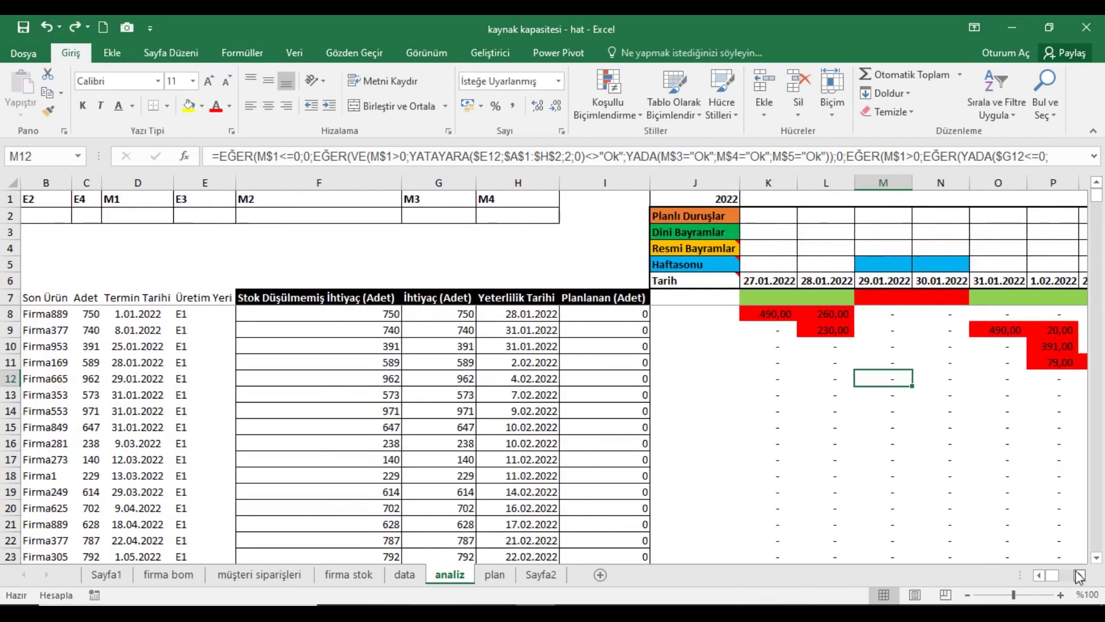
click(1080, 575)
click(819, 271)
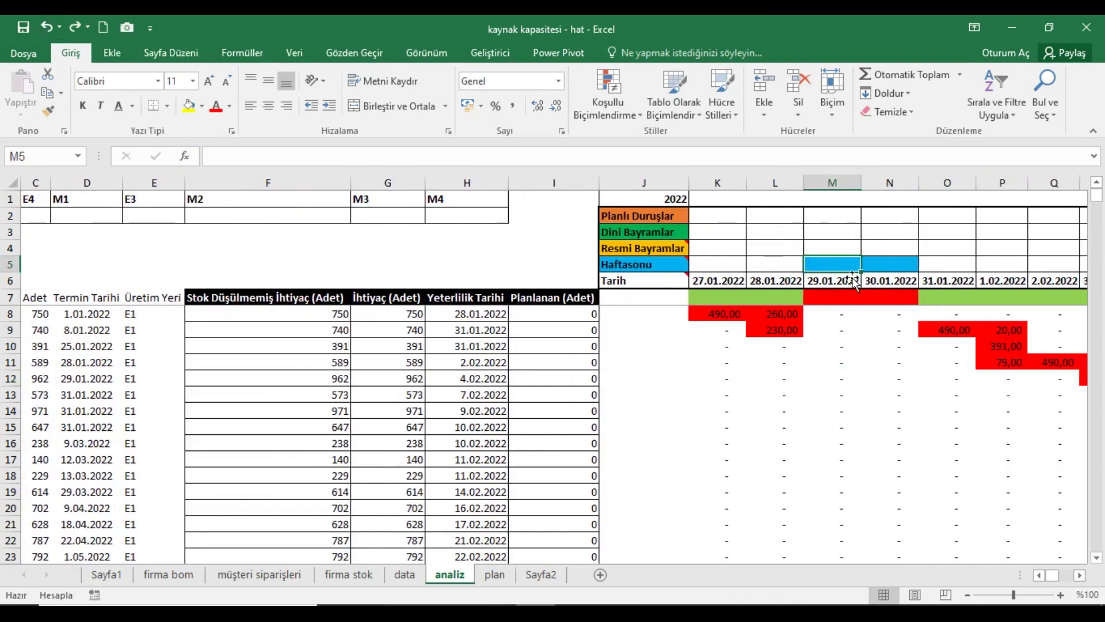
text(Ok)
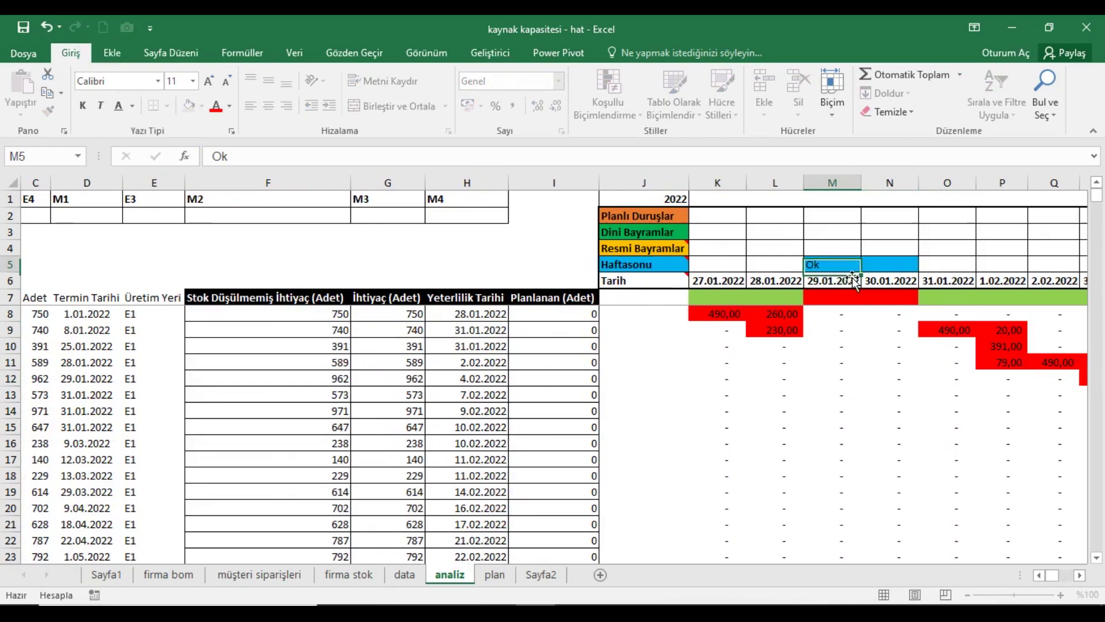
key(ctrl+Return)
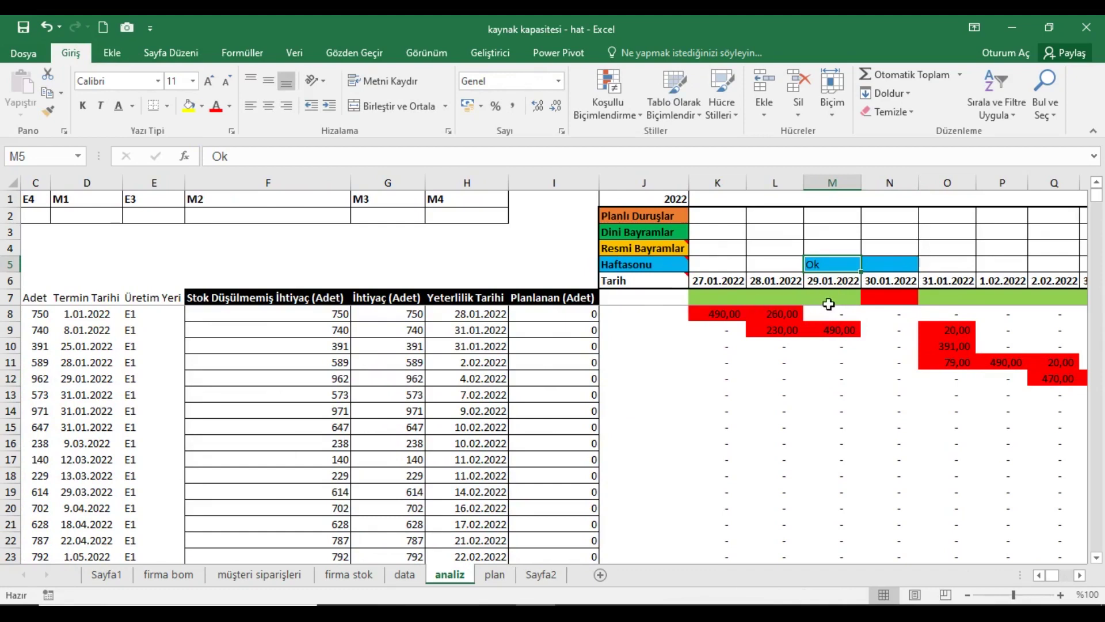
Enter Ok in the 30.01.2022 weekend cell N5 and check both weekend cells.
click(903, 269)
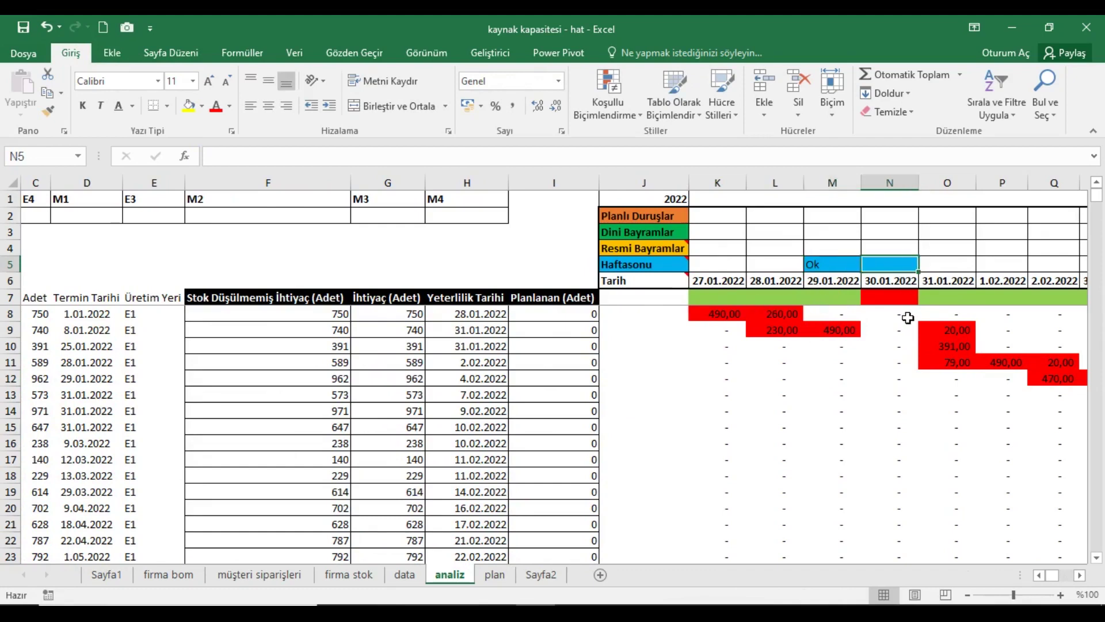
text(Ok)
key(Up)
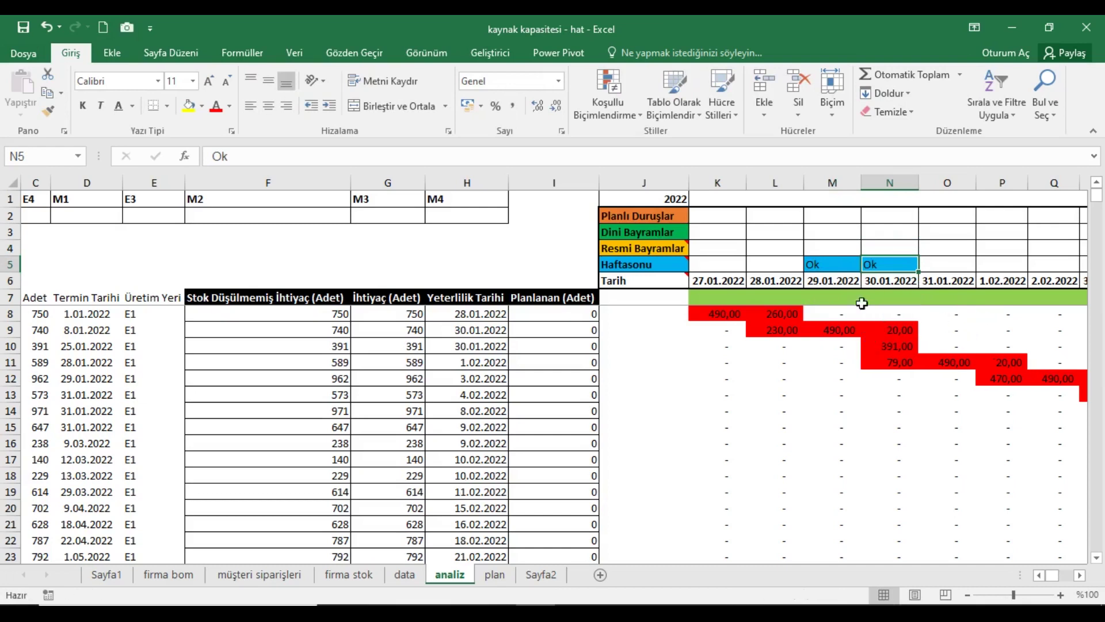
drag(846, 266, 869, 266)
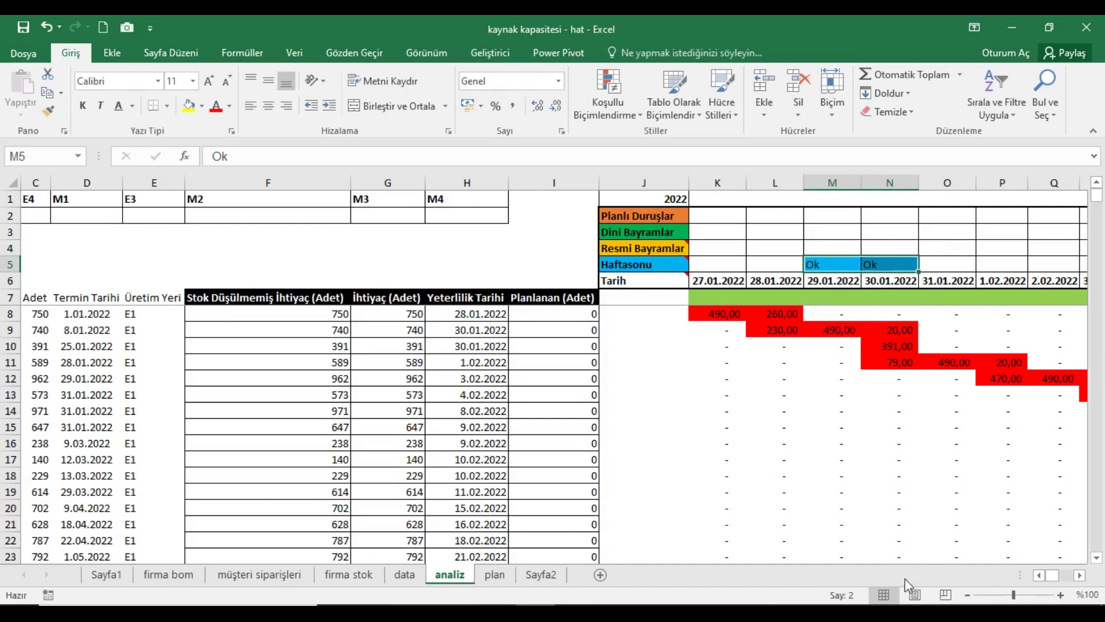
click(1039, 574)
click(1039, 575)
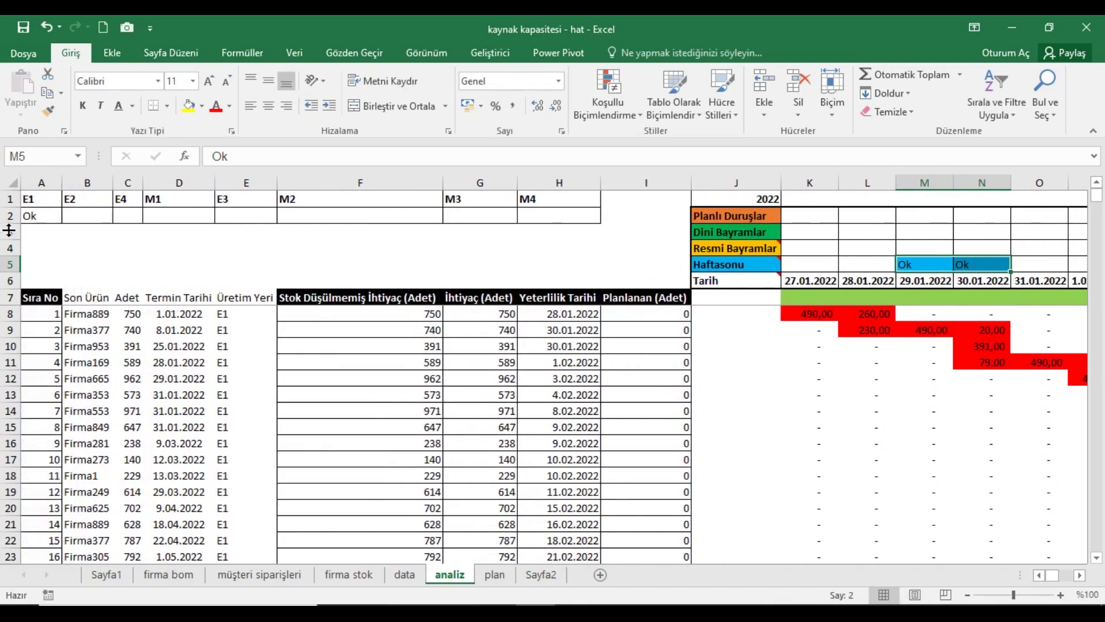
Scroll through the plan to inspect the load bars of the E2 orders.
scroll(956, 383, down, 1)
scroll(956, 383, down, 2)
scroll(955, 383, down, 2)
scroll(955, 383, down, 3)
scroll(955, 383, down, 3)
scroll(956, 383, down, 1)
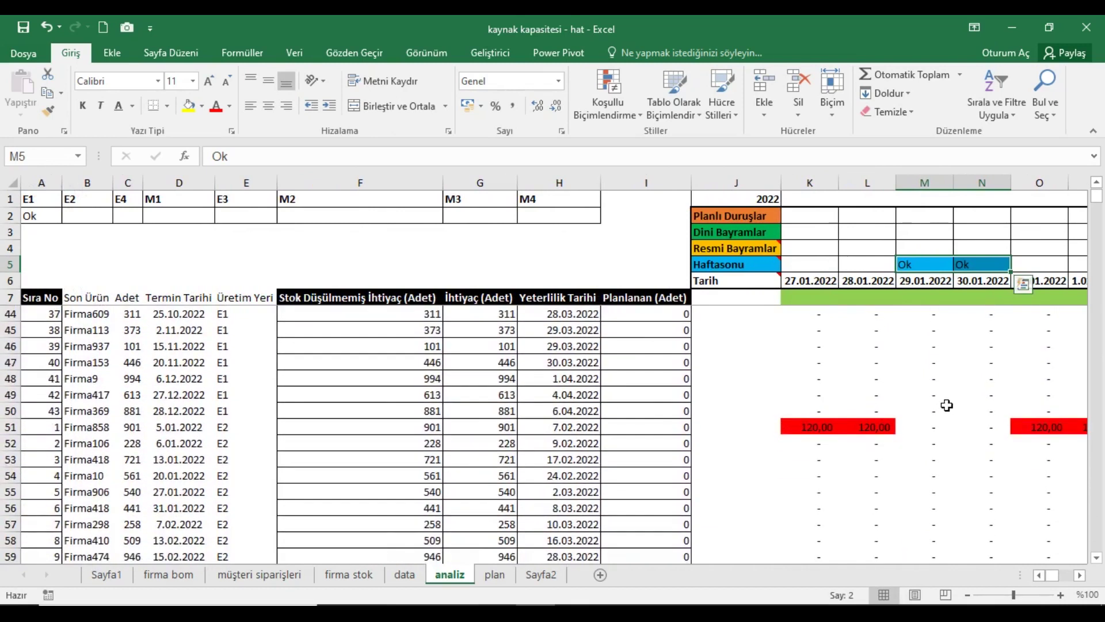
drag(931, 428, 979, 430)
scroll(939, 444, down, 3)
scroll(939, 444, down, 3)
scroll(939, 444, down, 4)
scroll(939, 444, down, 4)
scroll(939, 444, down, 5)
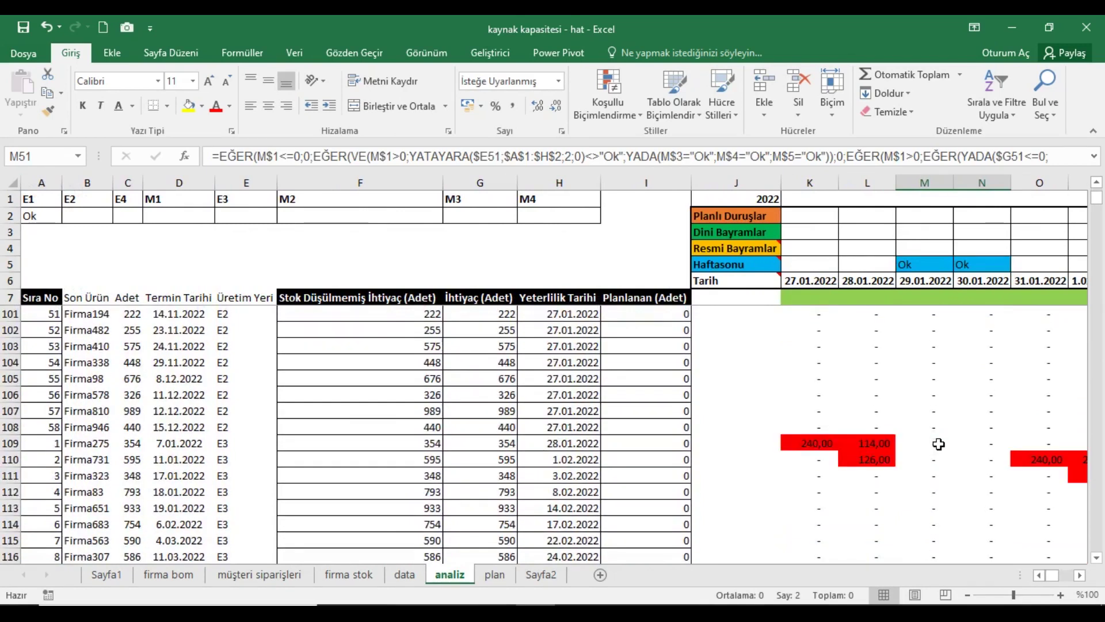
drag(928, 447, 977, 458)
scroll(977, 459, down, 1)
scroll(977, 461, down, 5)
scroll(977, 466, down, 9)
scroll(977, 461, up, 5)
drag(932, 427, 977, 426)
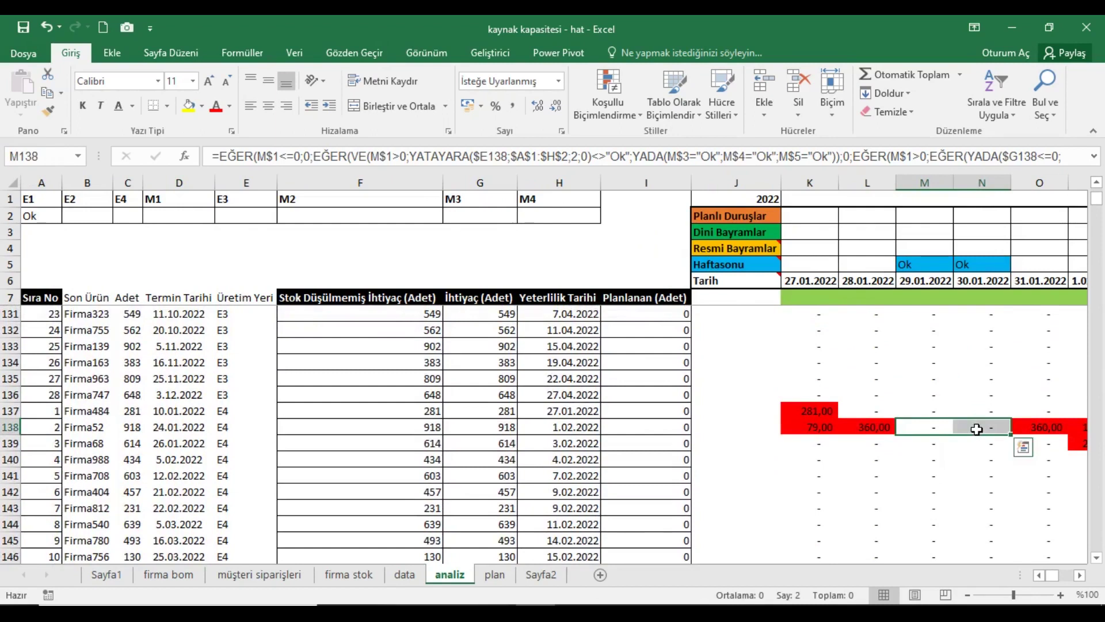
scroll(939, 467, down, 6)
scroll(939, 467, up, 7)
scroll(928, 464, up, 6)
scroll(932, 464, up, 6)
scroll(933, 464, up, 6)
scroll(932, 464, up, 4)
scroll(933, 464, up, 3)
scroll(933, 464, up, 3)
scroll(933, 464, up, 2)
scroll(932, 464, down, 1)
scroll(933, 461, down, 2)
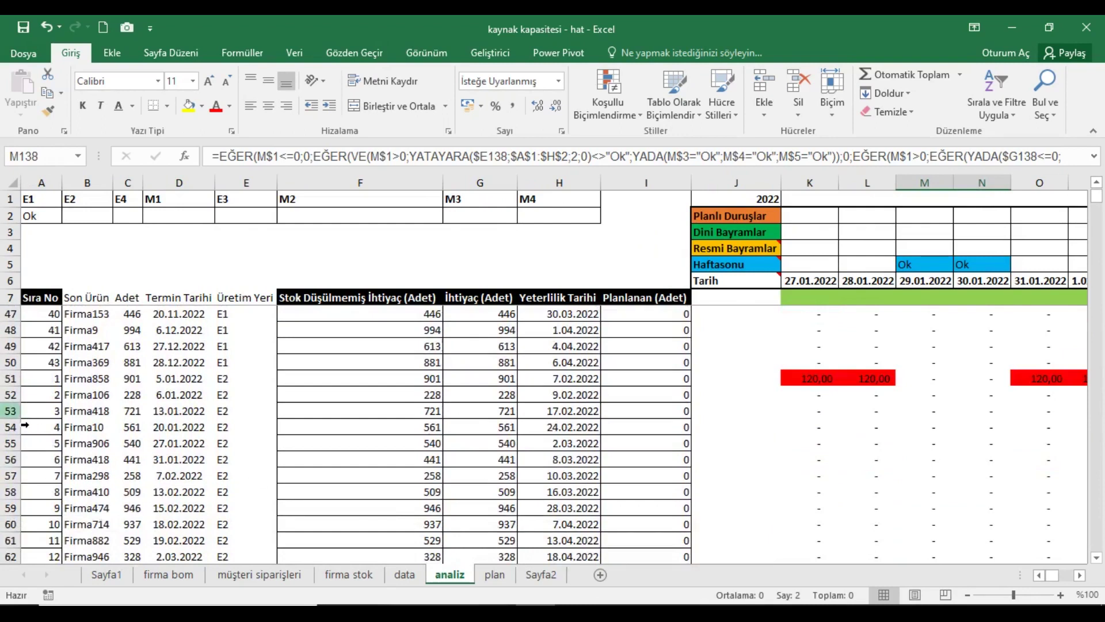
Highlight row 51, the first E2 order, and pick Ok in flag cell B2.
click(13, 395)
click(12, 378)
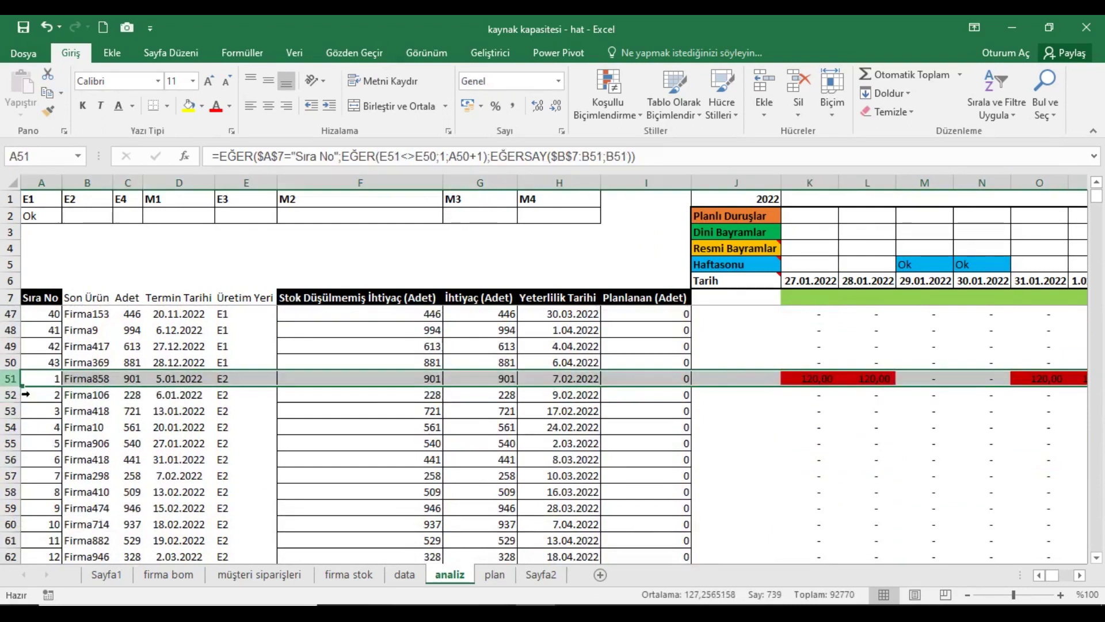
click(89, 216)
click(121, 216)
click(34, 229)
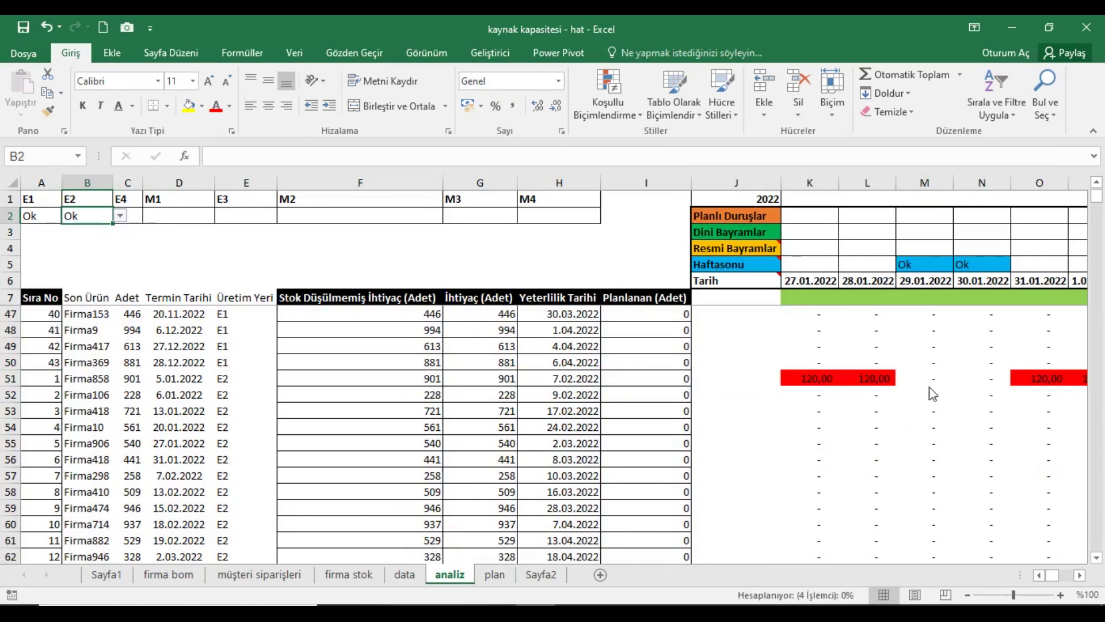
Undo the B2 Ok entry, compare row 51 loads O51:S51, then restore B2 to Ok.
click(1080, 576)
click(1080, 576)
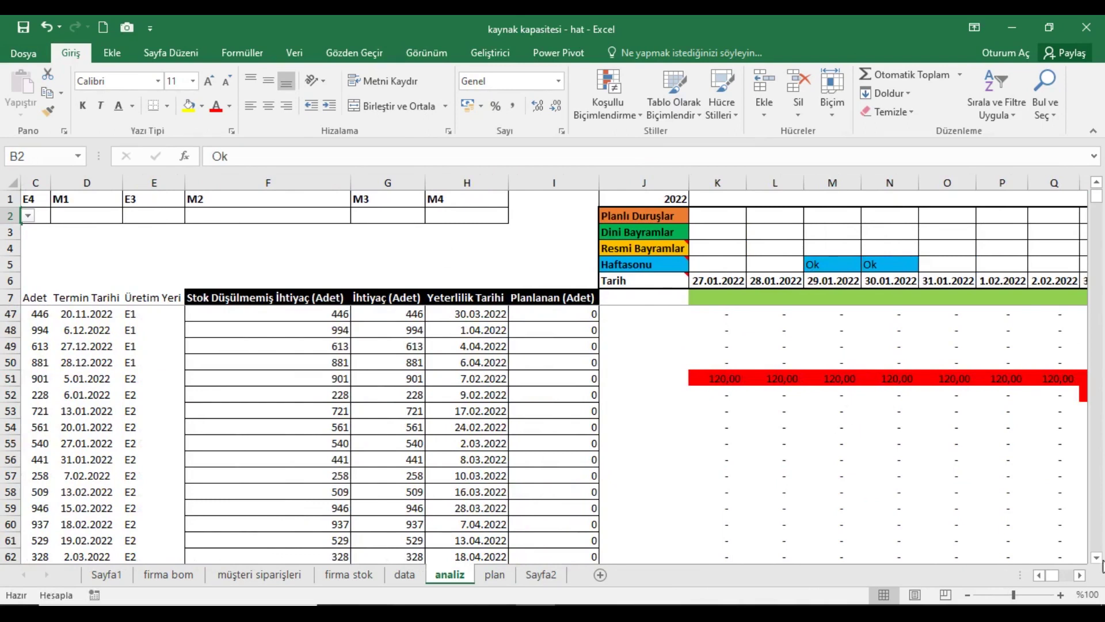
scroll(1089, 586, right, 3)
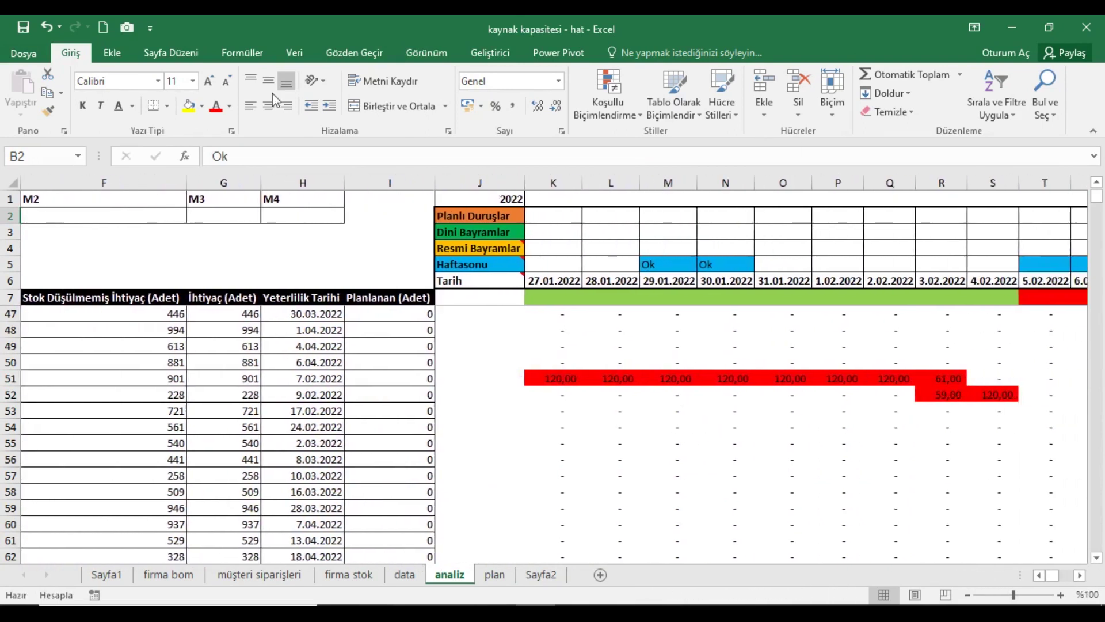
click(47, 27)
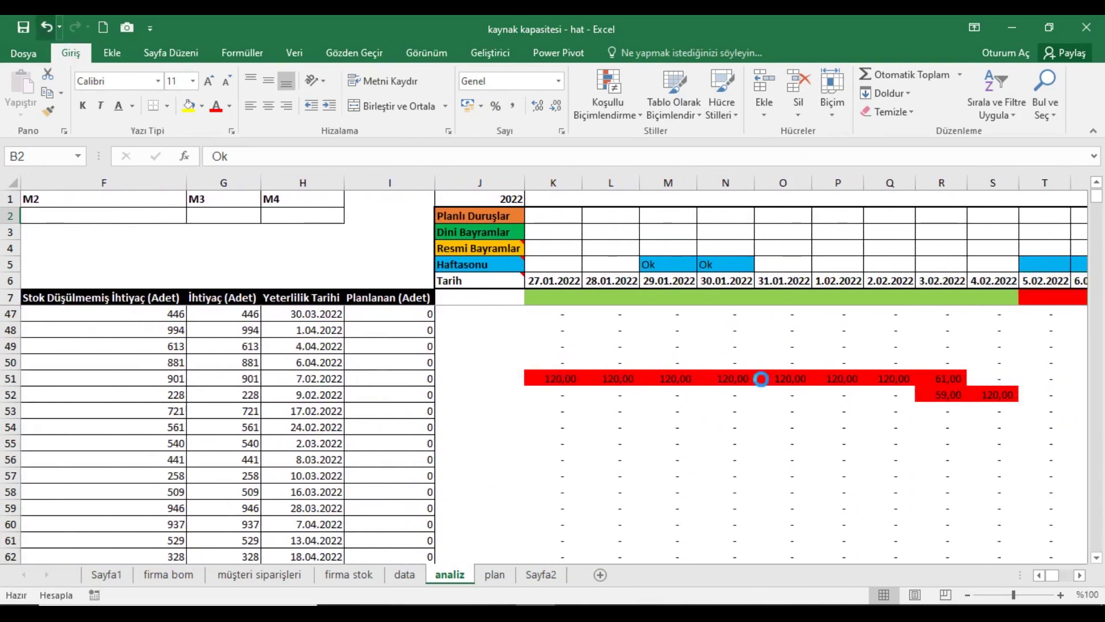
key(ctrl+z)
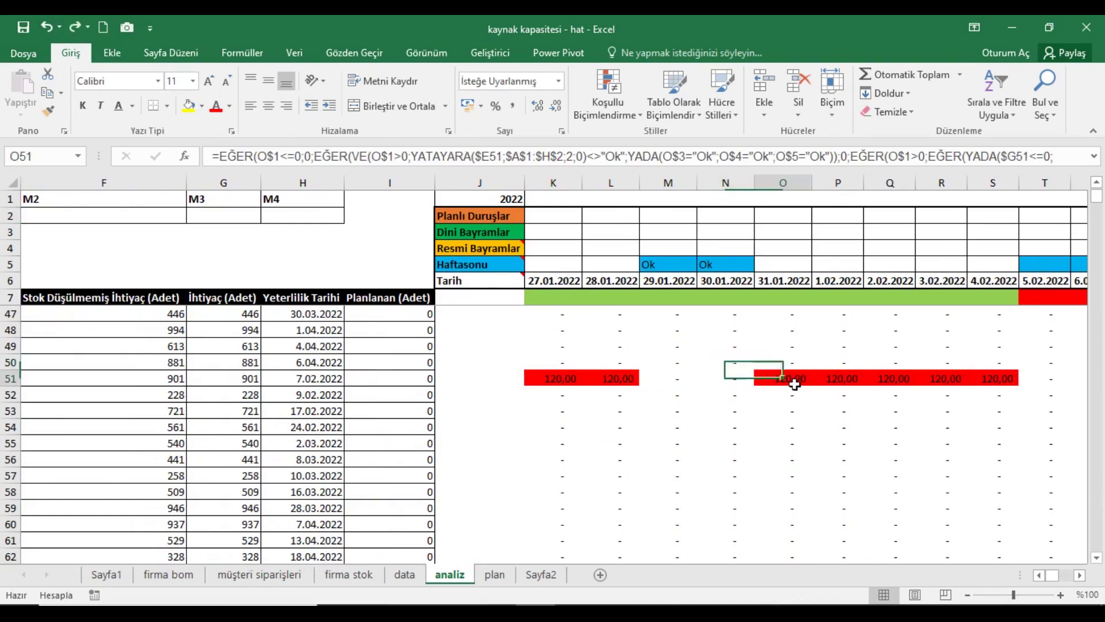
drag(794, 380, 1007, 380)
click(1040, 575)
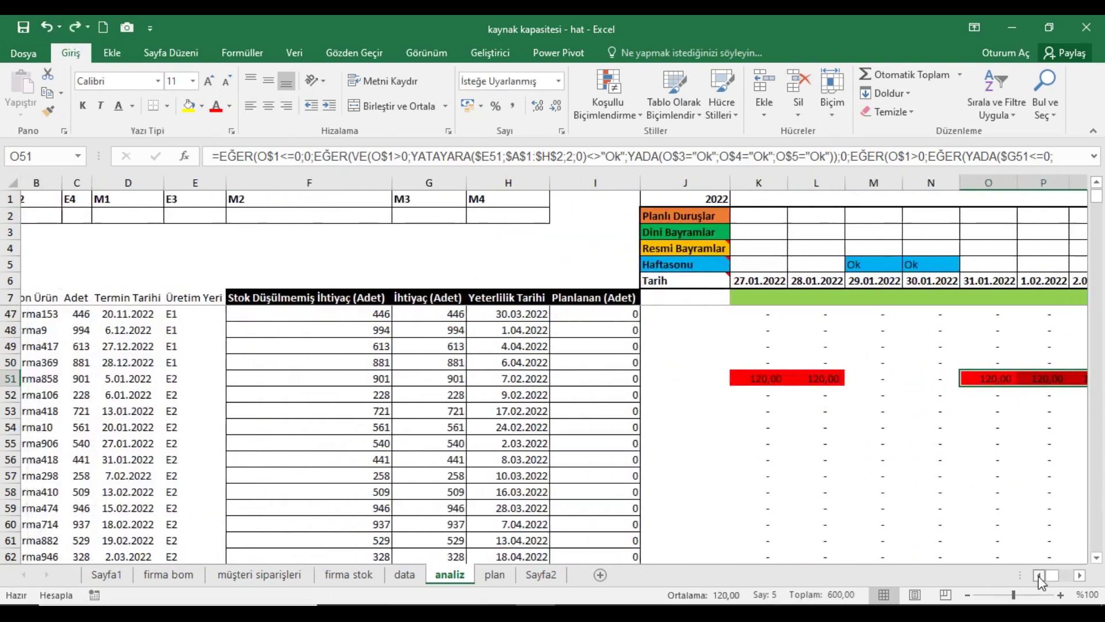
click(87, 222)
click(120, 216)
click(84, 228)
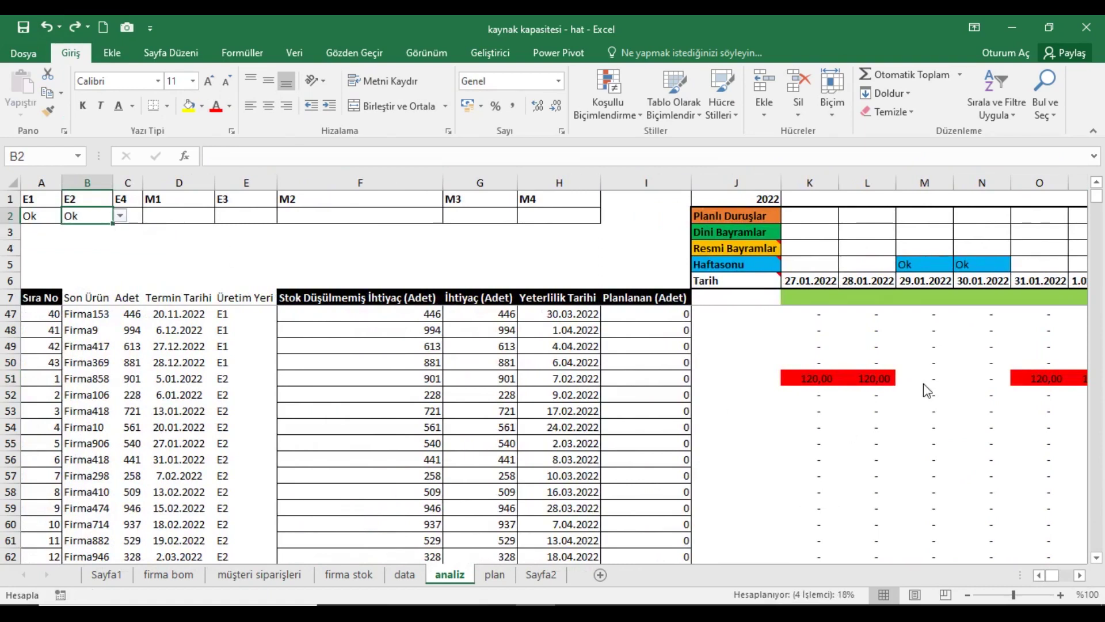
Move the timeline right to the late-April holidays and select the 2.05.2022 cell DB3.
click(1080, 575)
click(1080, 575)
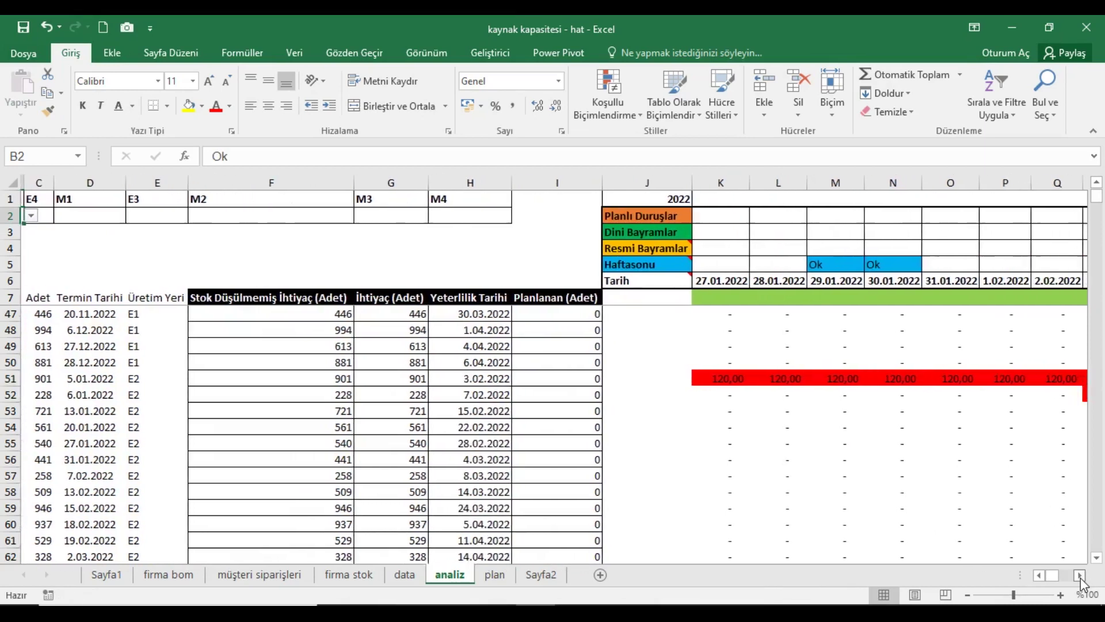
click(1081, 576)
click(1081, 576)
click(1080, 575)
click(782, 378)
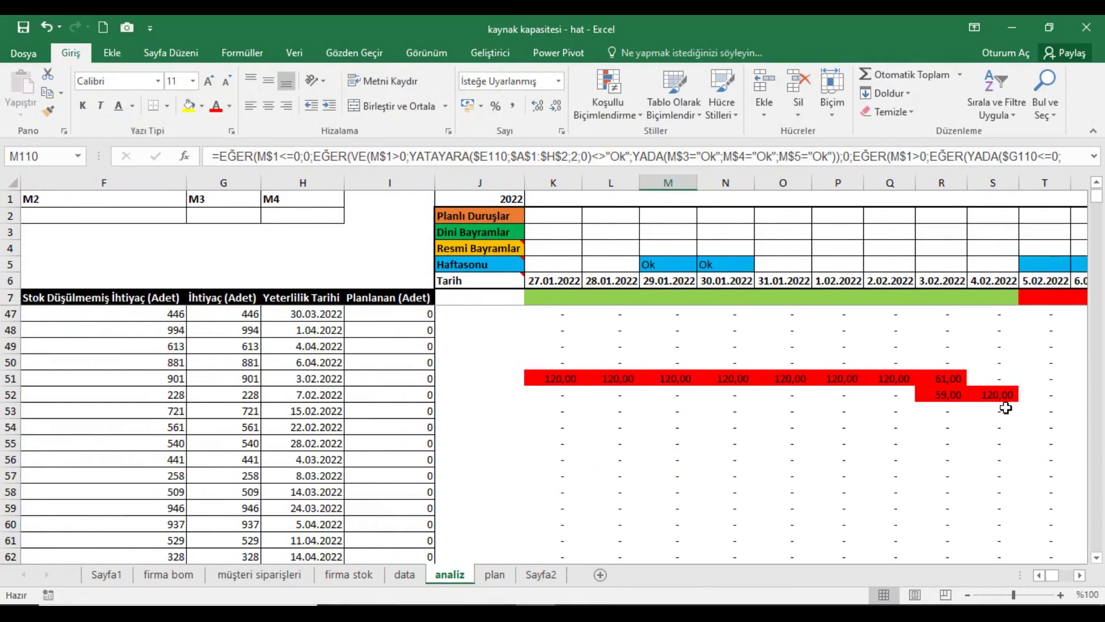
scroll(1010, 417, up, 13)
click(1080, 576)
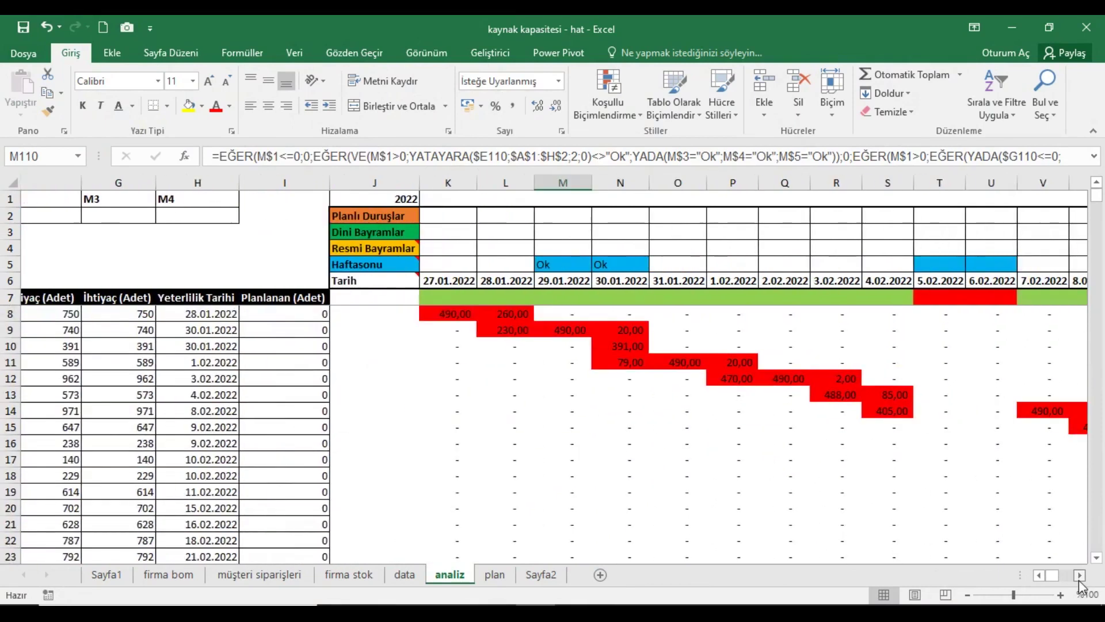
drag(1080, 576, 1080, 580)
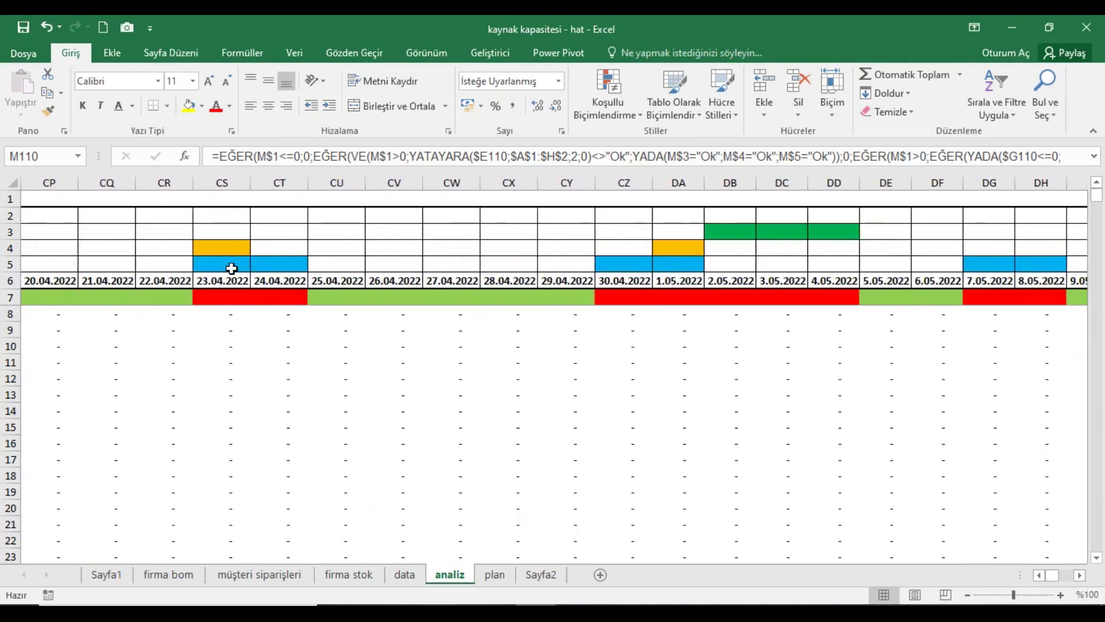
click(744, 234)
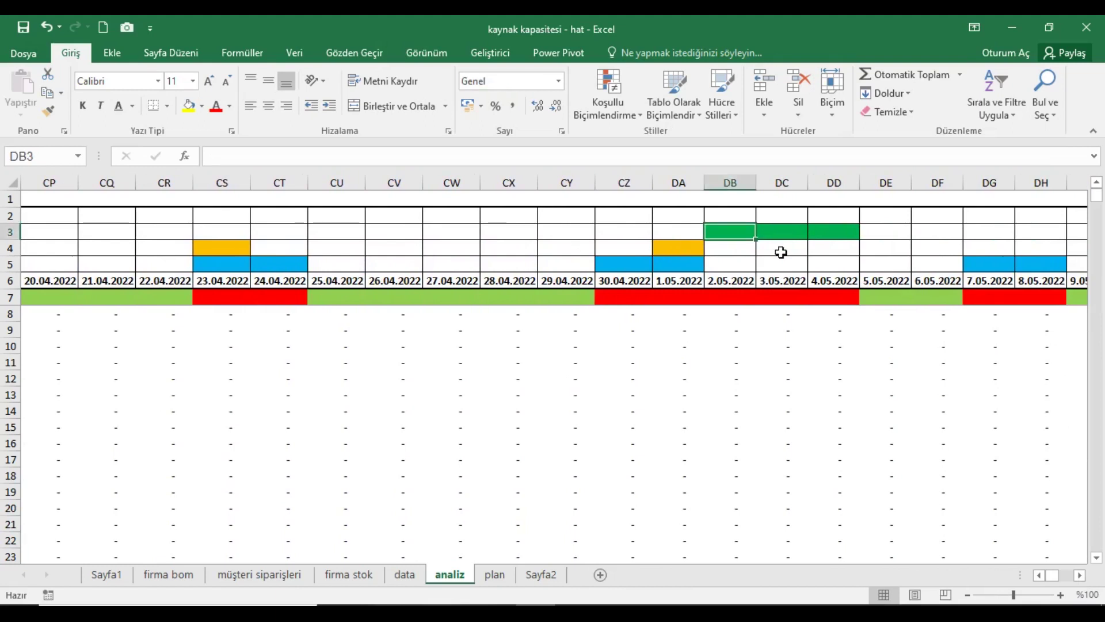
Enter Ok in holiday cells DB3 (2.05.2022) and DC3 (3.05.2022).
text(Ok)
key(ctrl+Return)
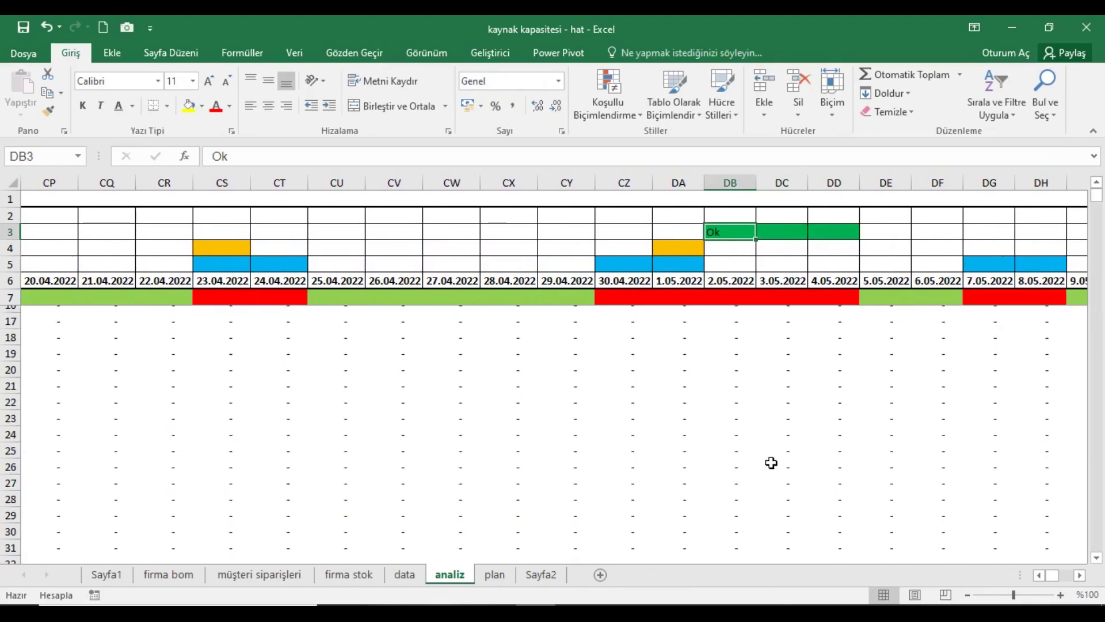
scroll(789, 466, down, 12)
scroll(795, 464, down, 5)
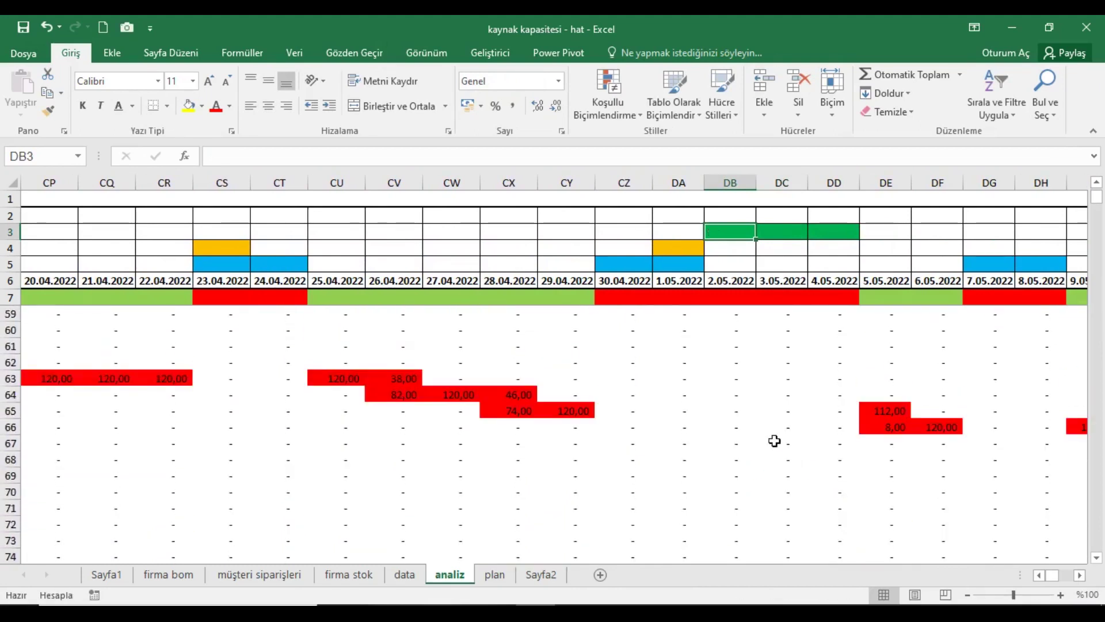
text(Ok)
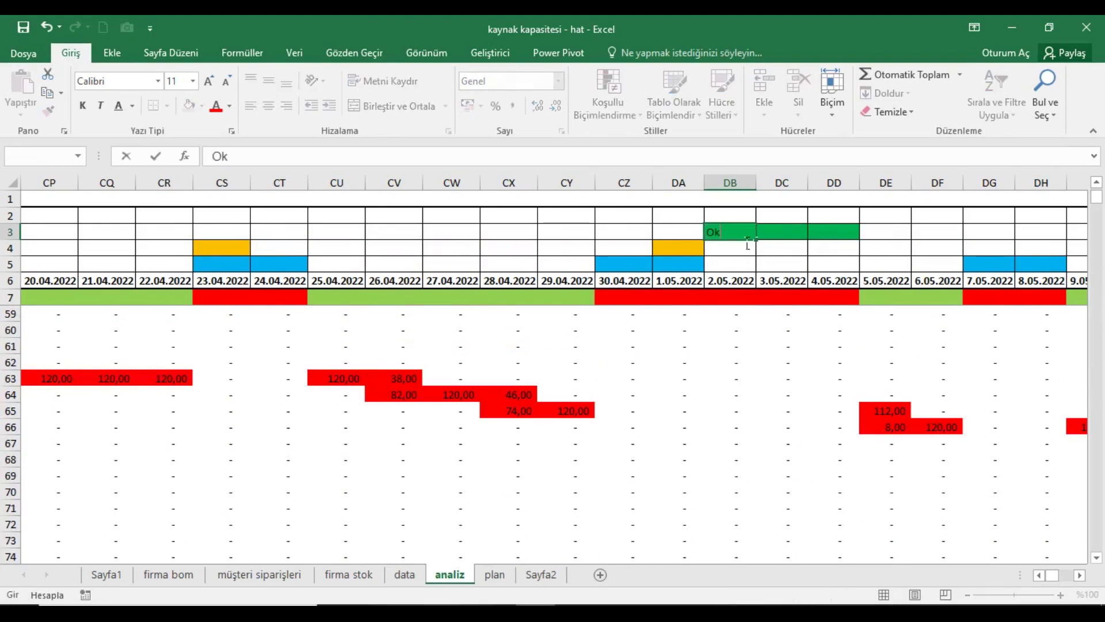
key(Tab)
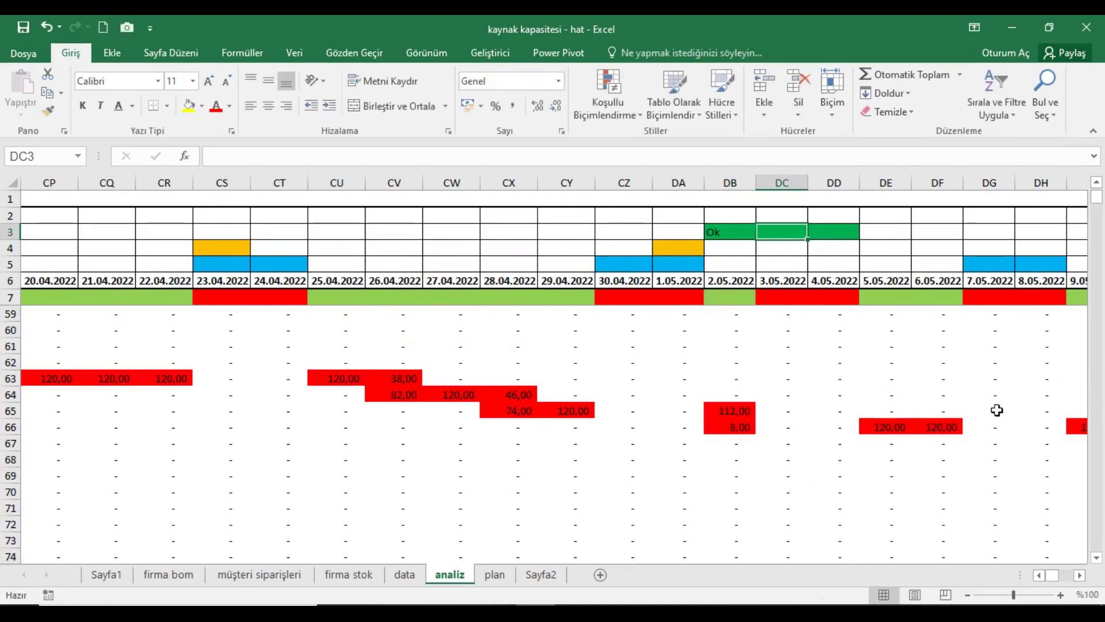
text(Ok)
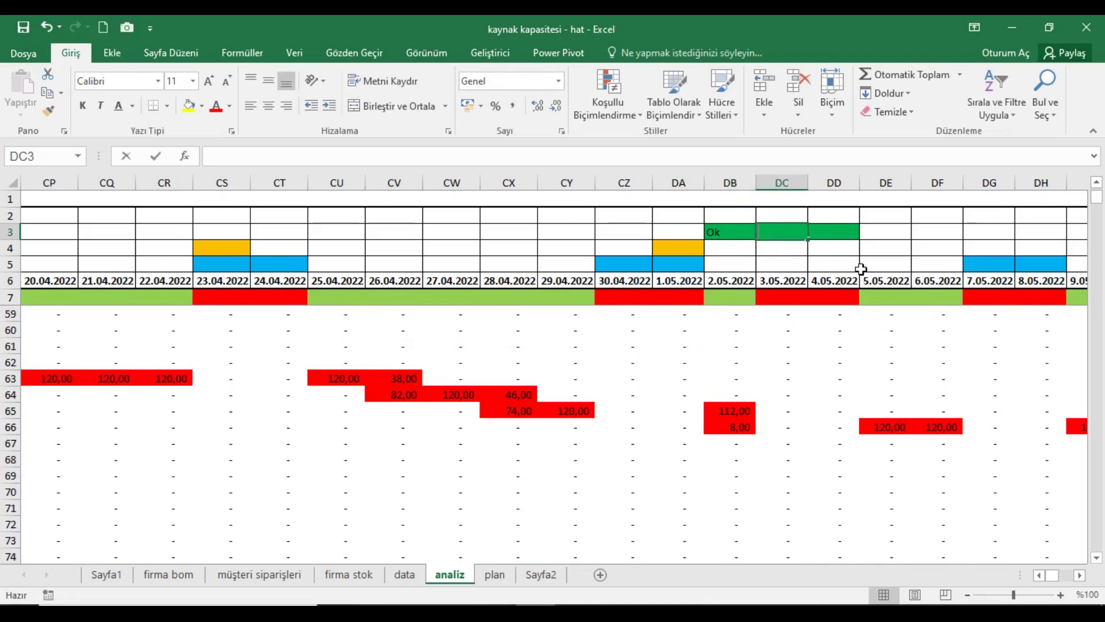
key(Return)
key(Up)
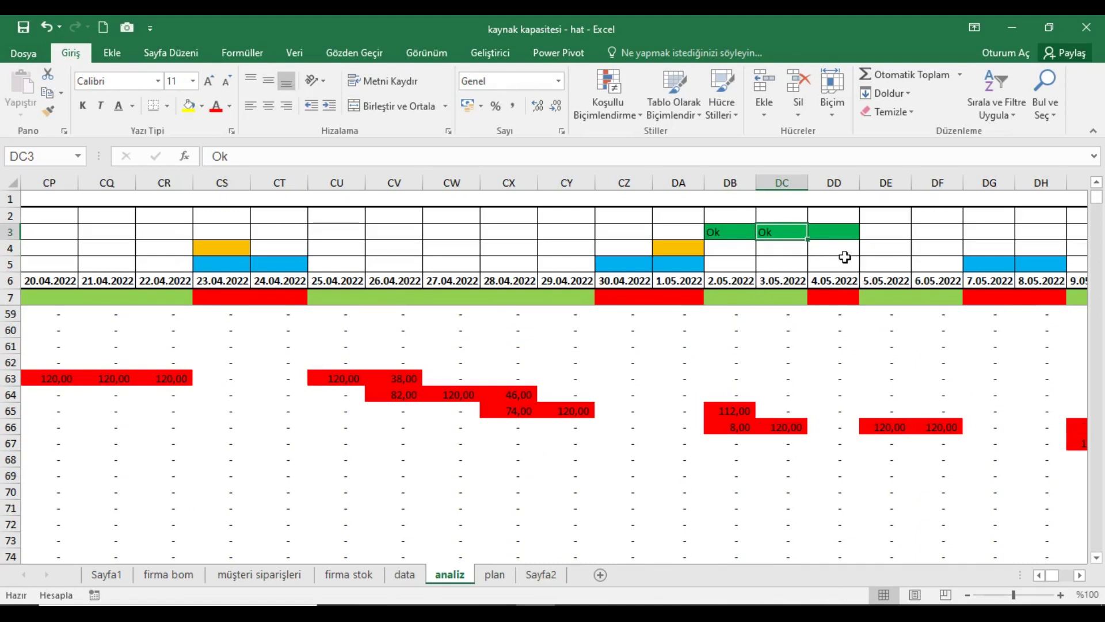
click(1080, 575)
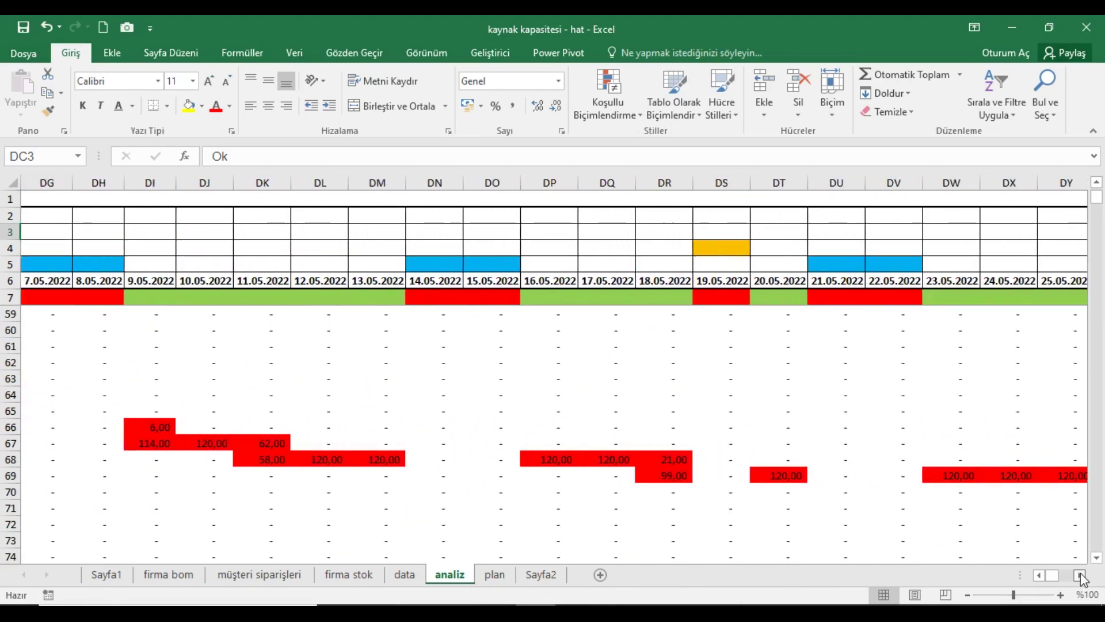
Enter Ok in the 19.05.2022 official holiday cell DS4.
click(673, 249)
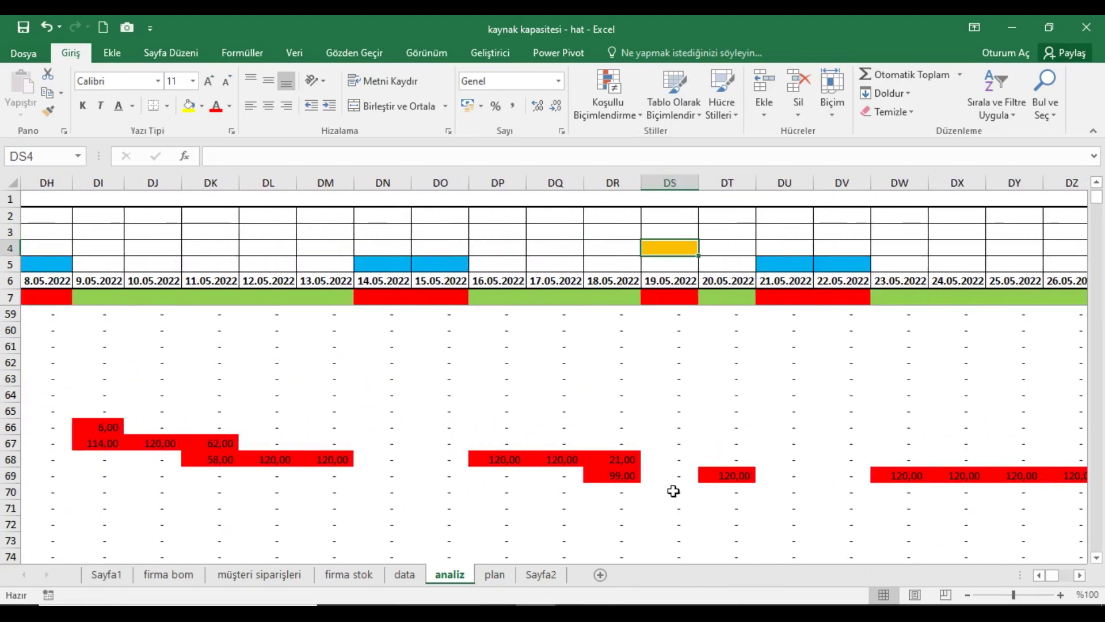
text(Ok)
key(Return)
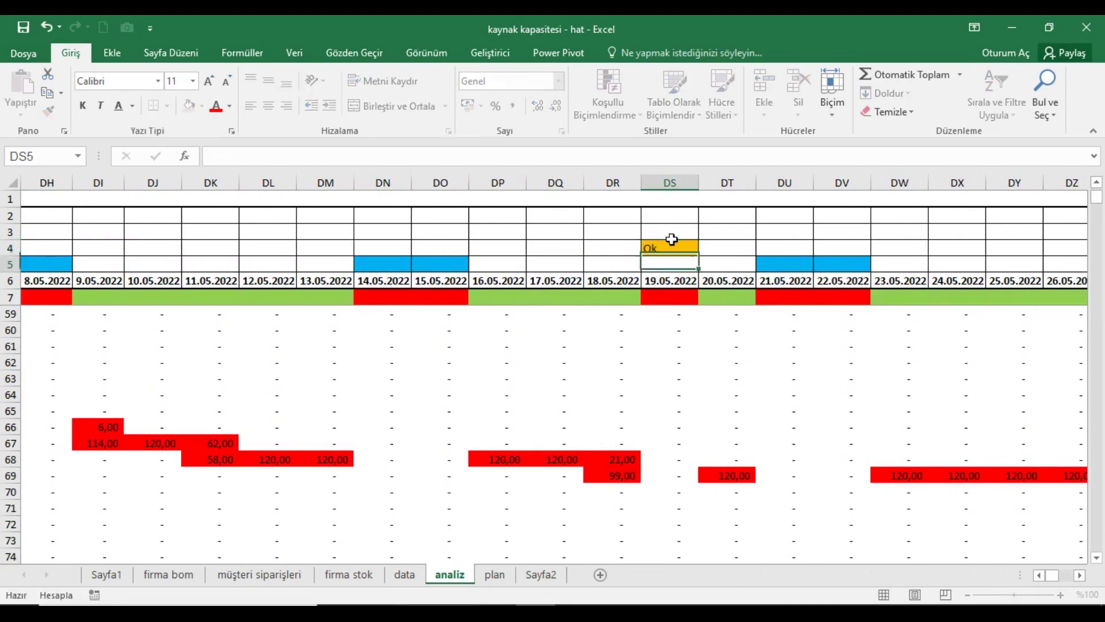
click(672, 239)
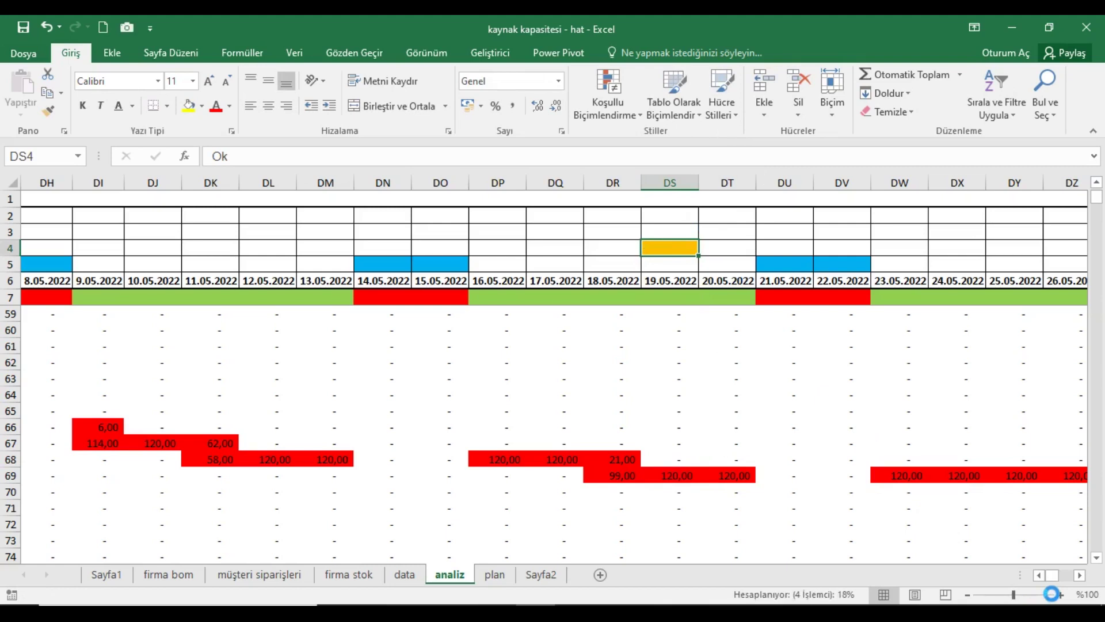
Return to early May, select holiday cells DB3:DC3, and inspect load cell DL66.
click(1039, 576)
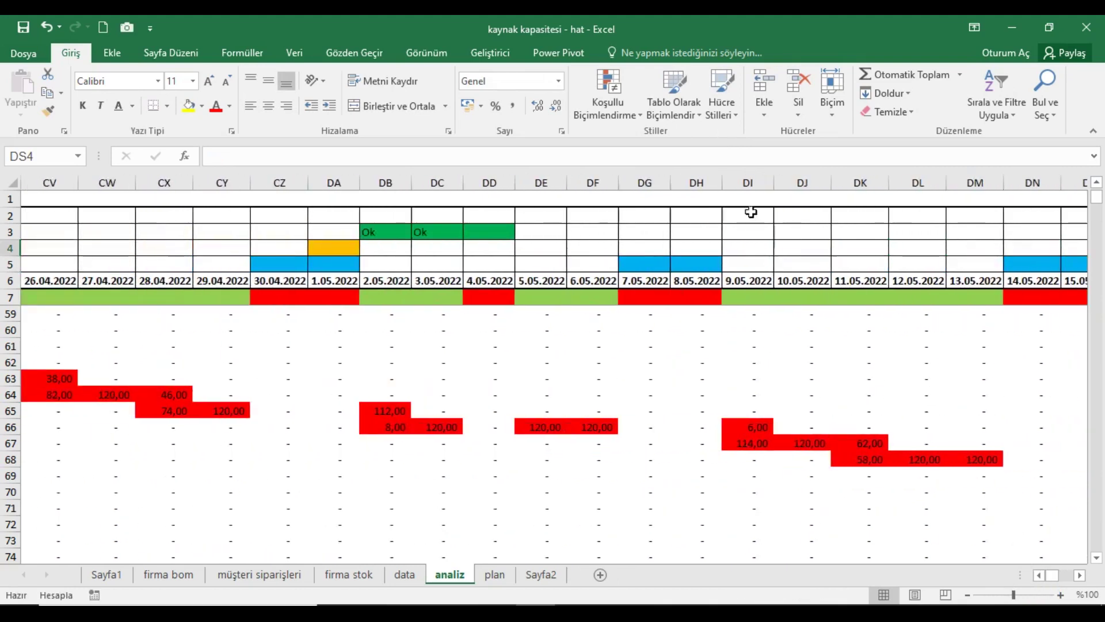
drag(414, 233, 388, 238)
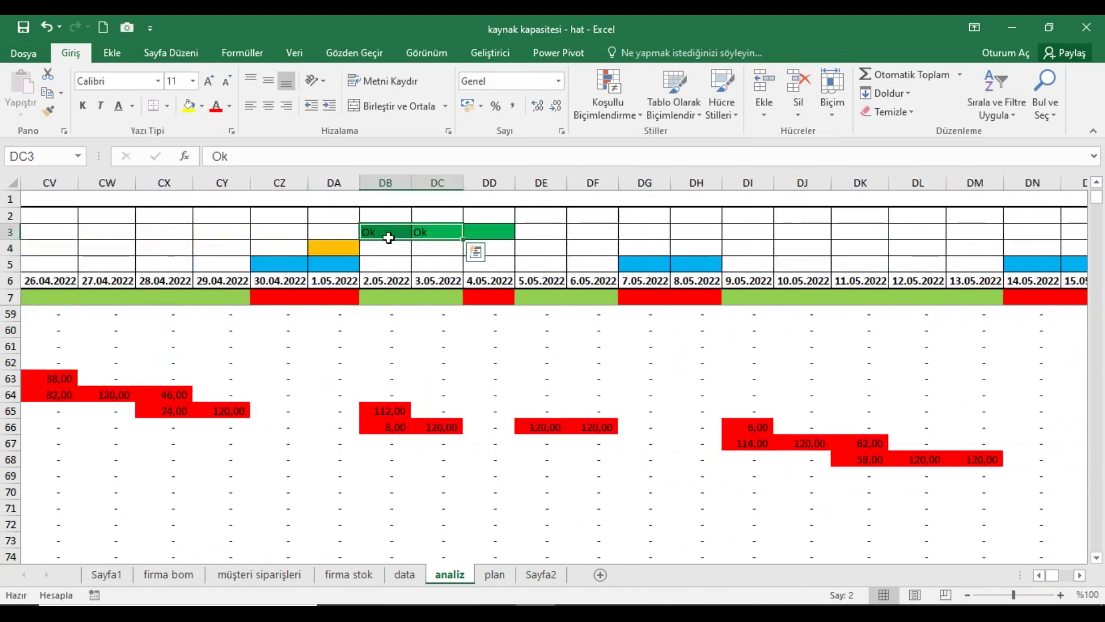
click(919, 427)
click(1041, 574)
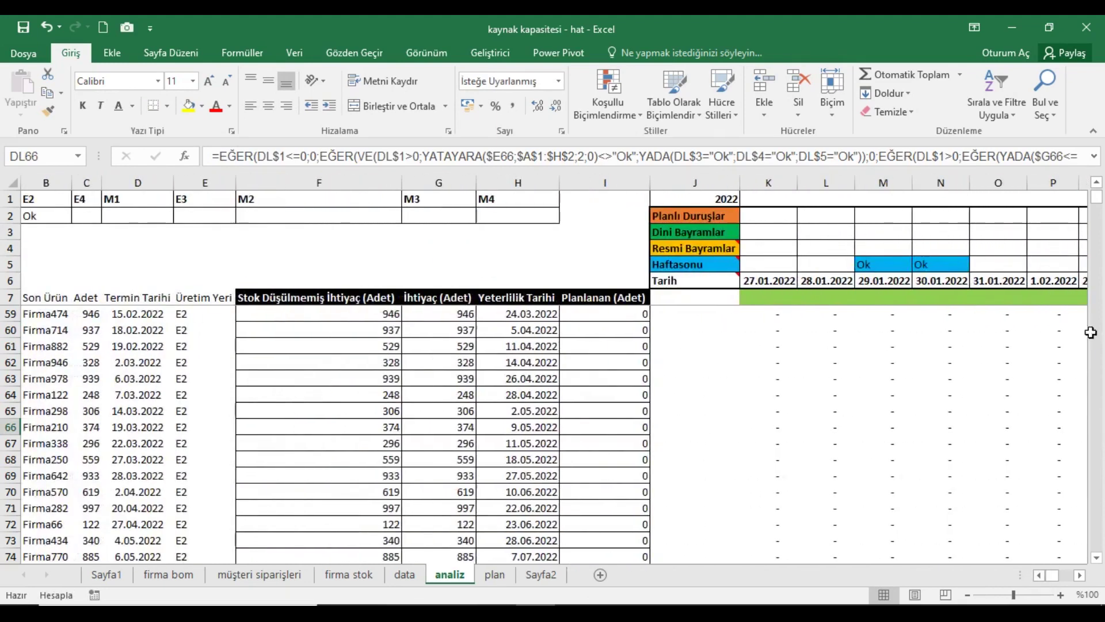
Clear the 29–30 January weekend Ok marks and set the E1 and E2 flags to blank.
drag(884, 264, 938, 264)
key(Delete)
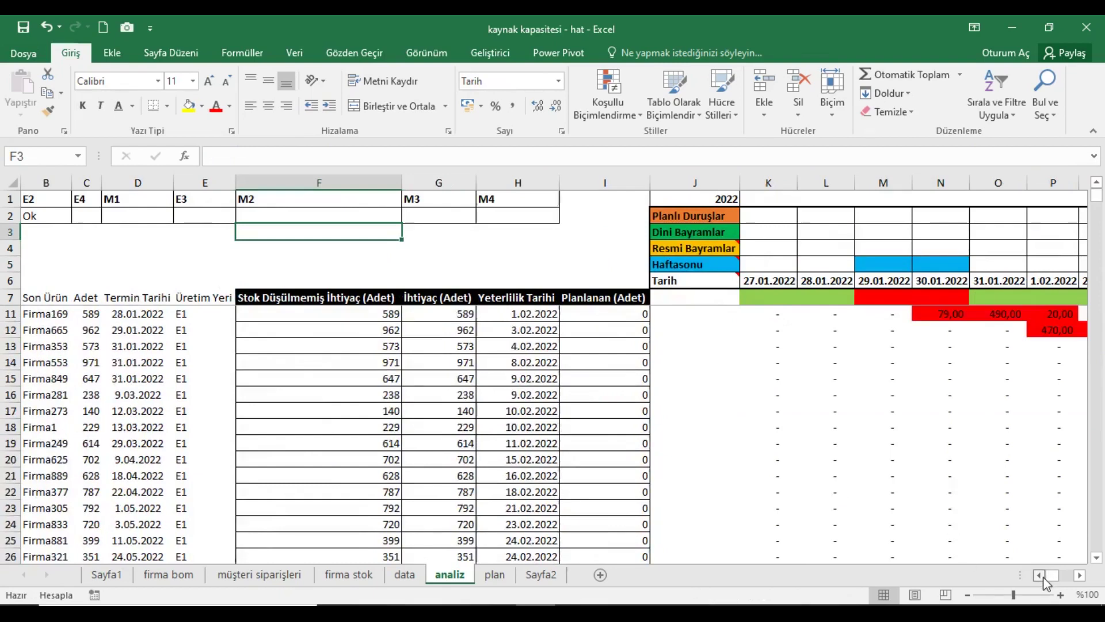
click(1040, 575)
click(46, 216)
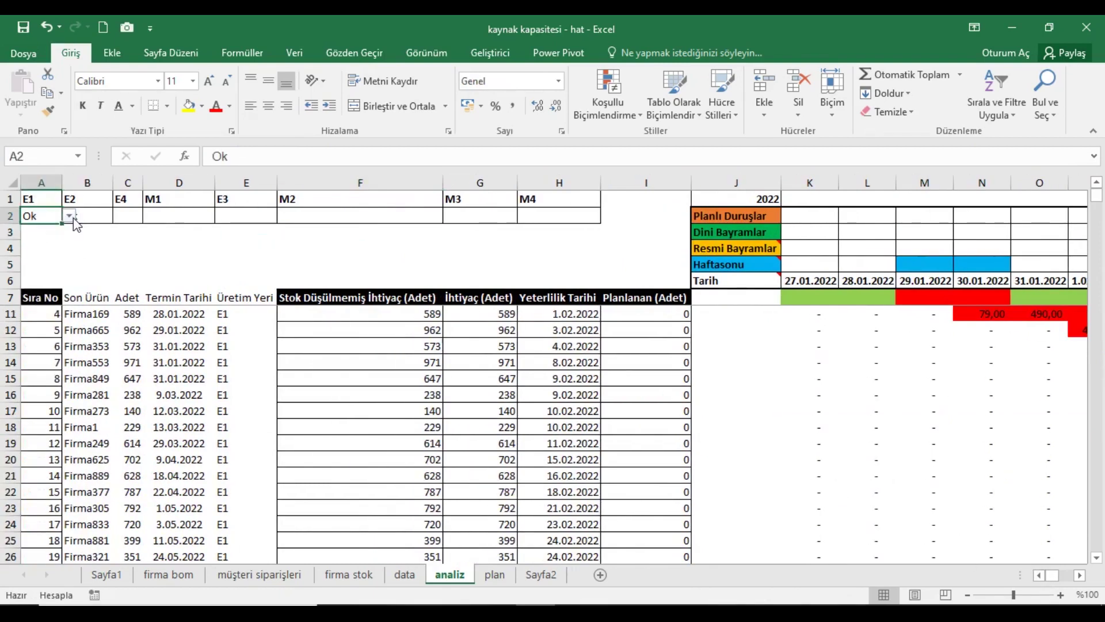
click(69, 216)
click(56, 246)
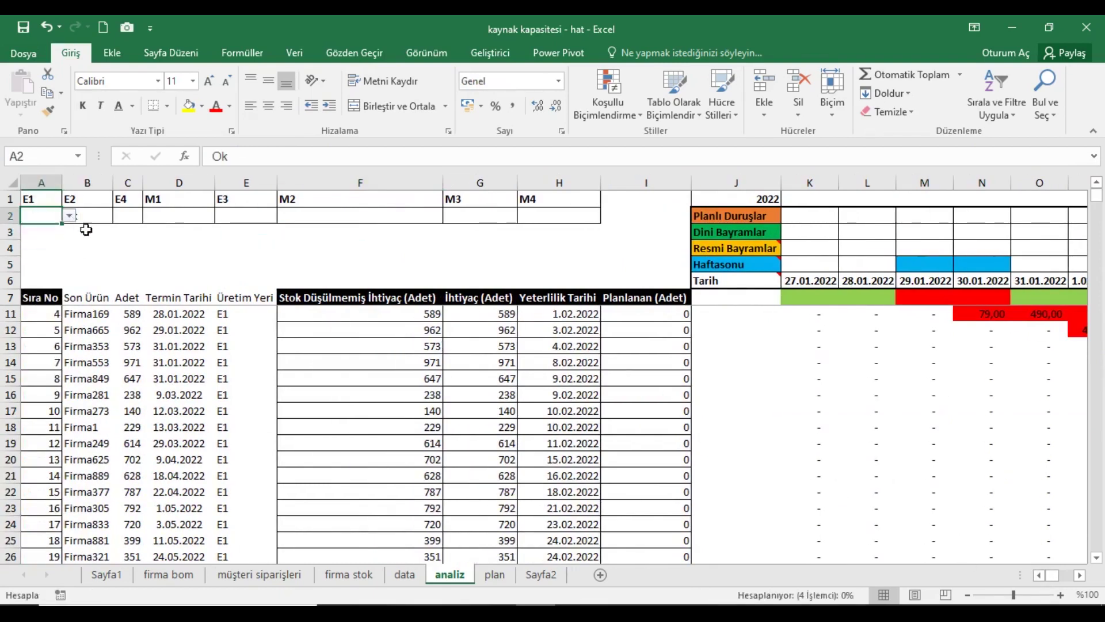
click(87, 217)
click(119, 216)
click(101, 242)
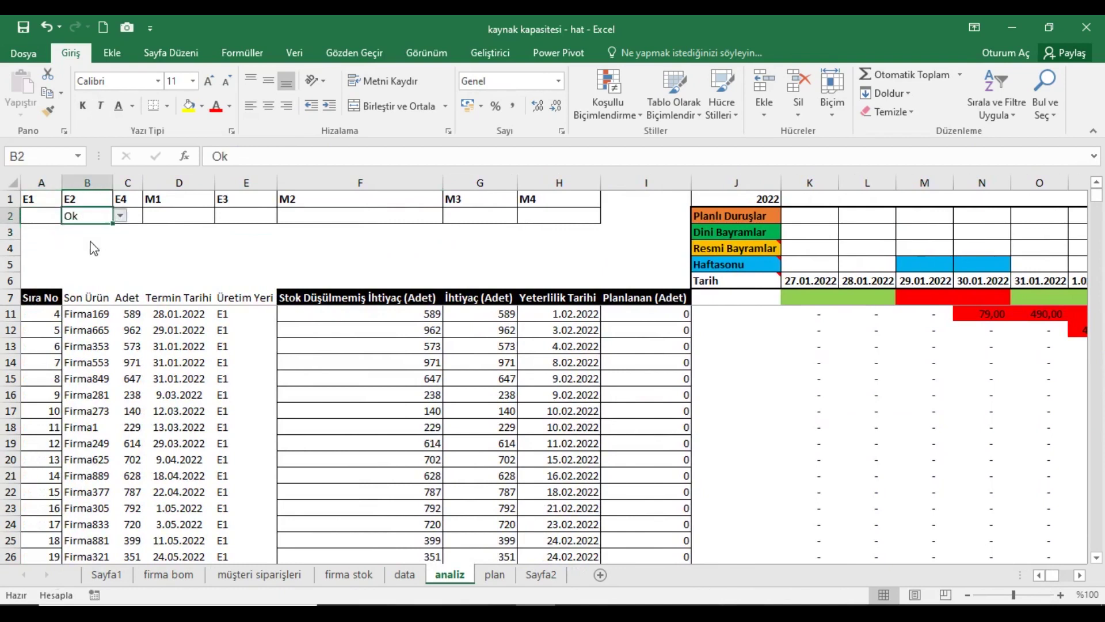
click(406, 233)
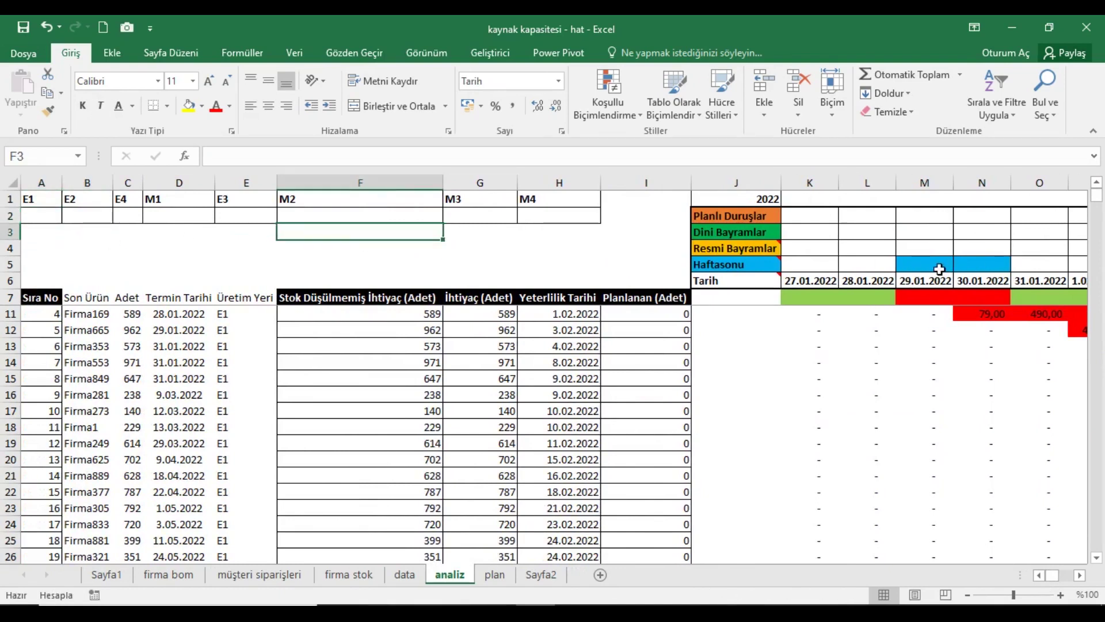
click(936, 266)
scroll(1008, 285, up, 1)
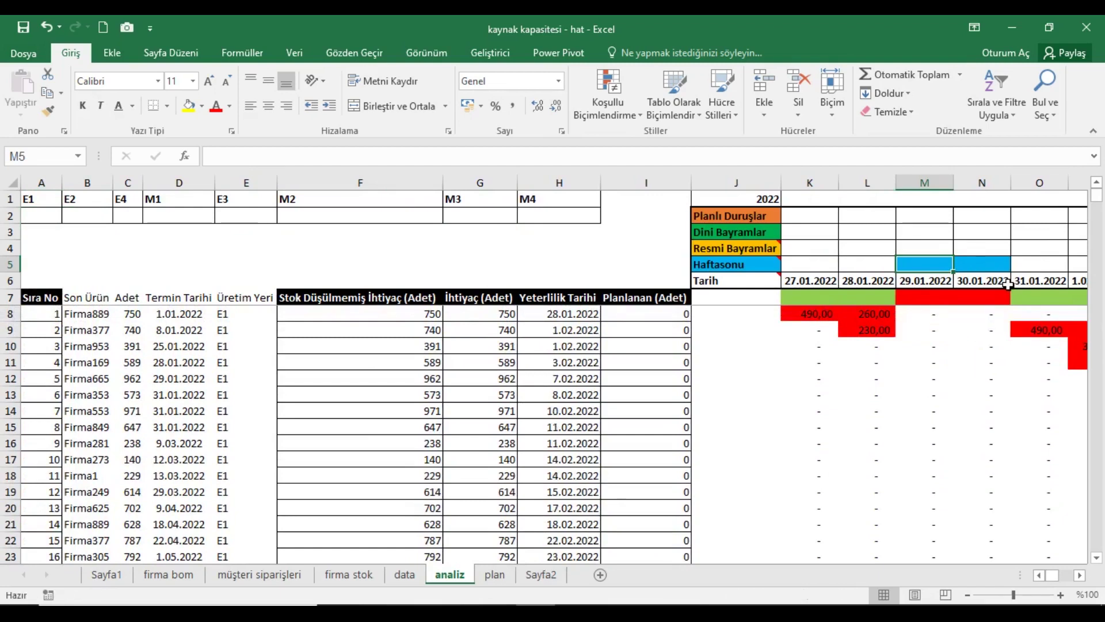
text(Ok)
key(Tab)
text(Ok)
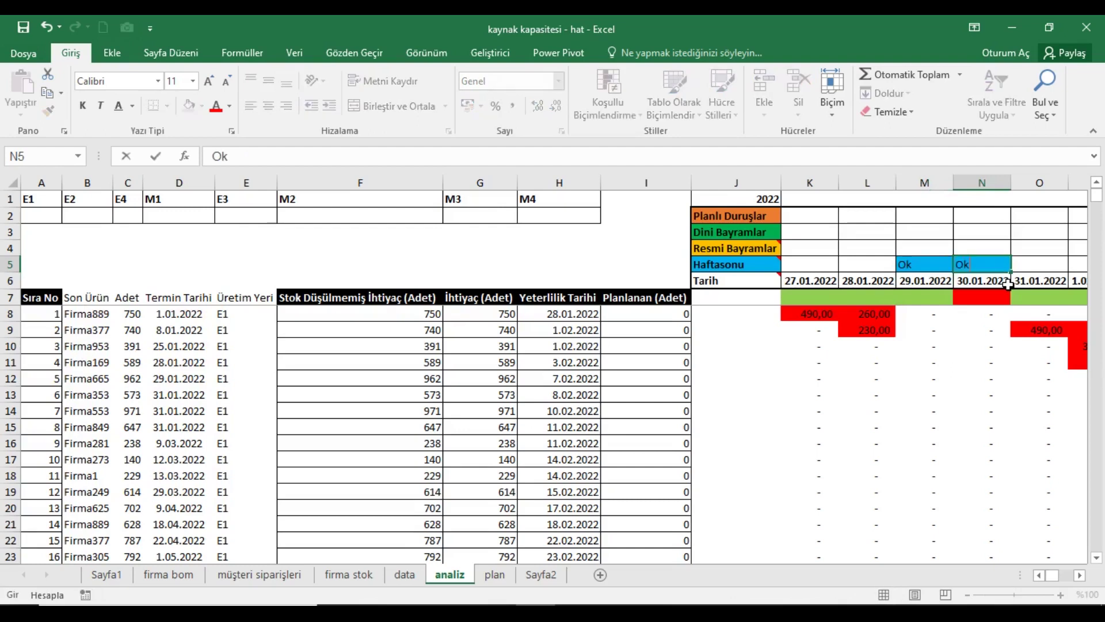
key(ctrl+Return)
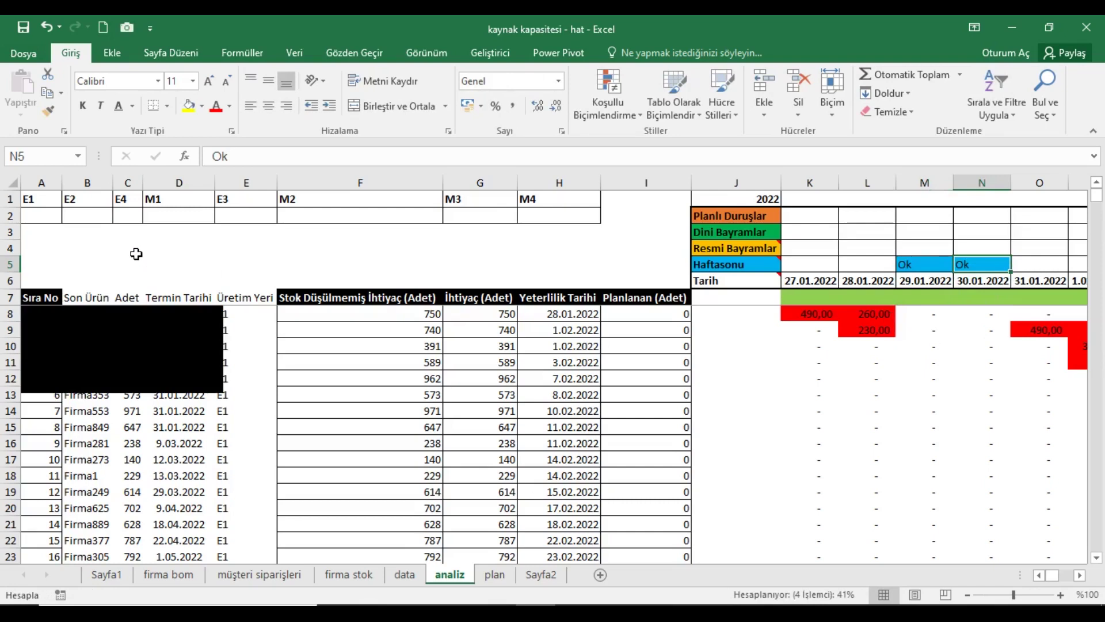
click(60, 219)
click(70, 216)
click(57, 224)
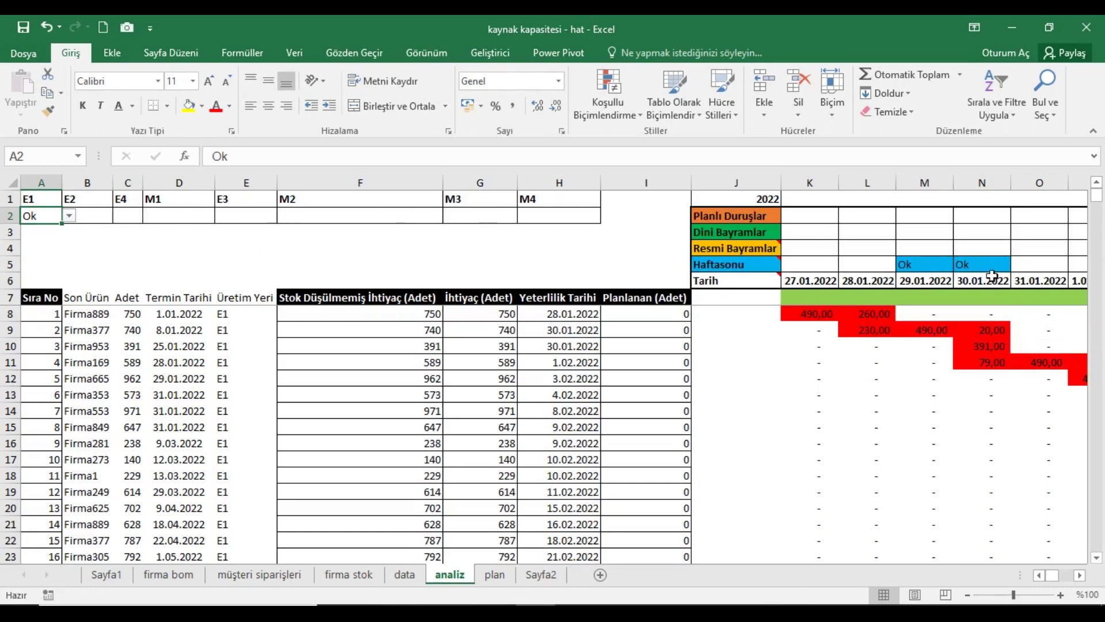
key(Escape)
key(Delete)
click(220, 229)
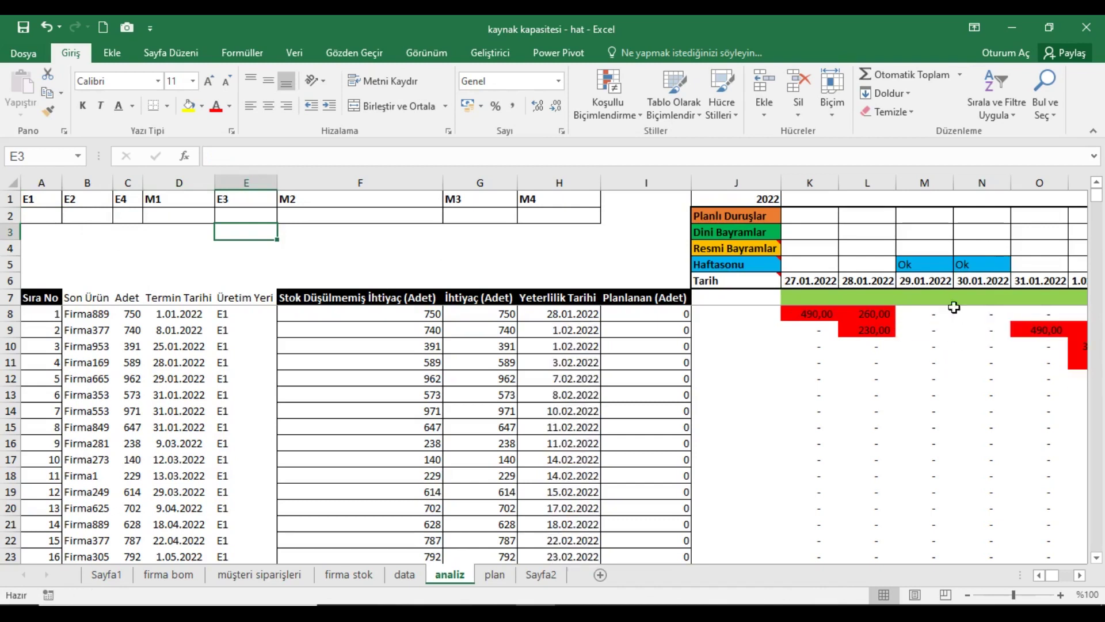
drag(924, 266, 976, 273)
key(Delete)
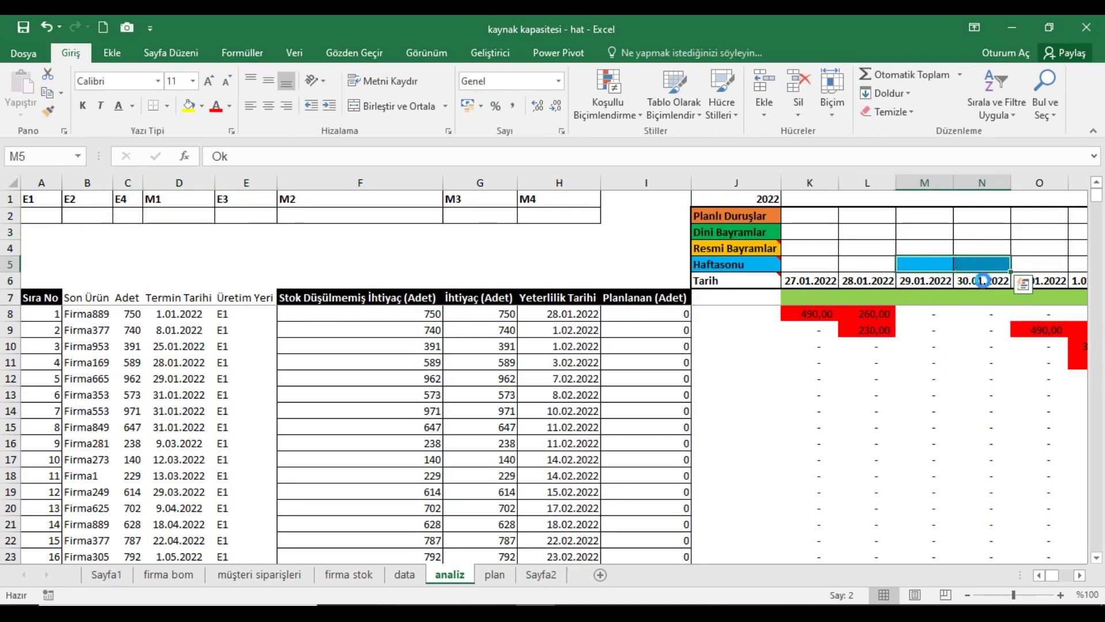
click(461, 264)
click(32, 205)
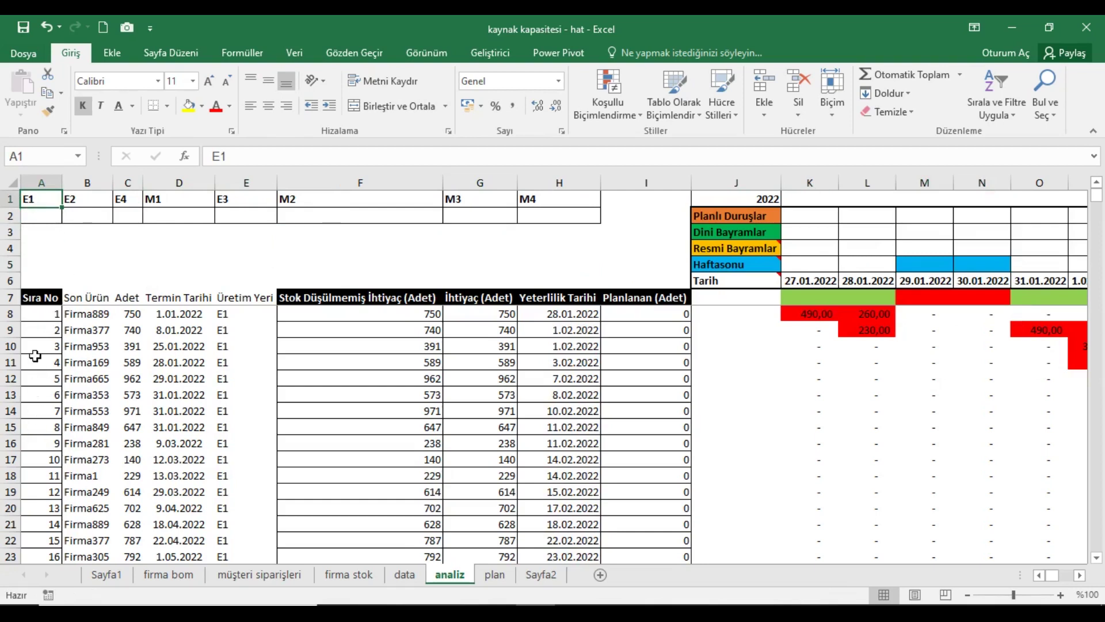
click(38, 314)
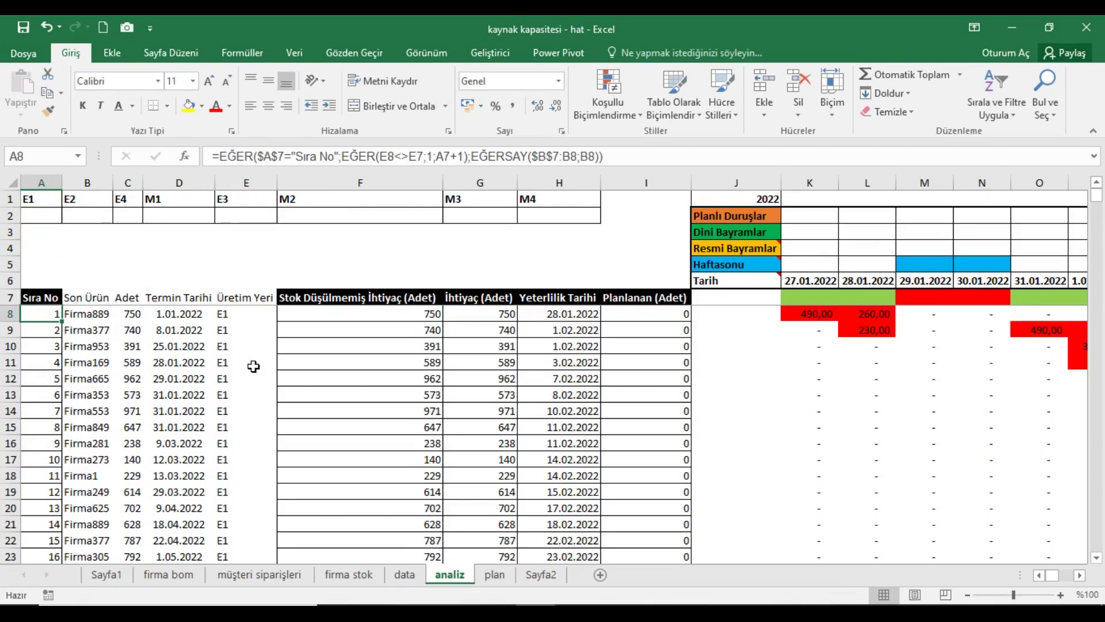
Paste the Üretim Yeri entries into rows 8 to 11.
drag(246, 313, 246, 362)
key(ctrl+v)
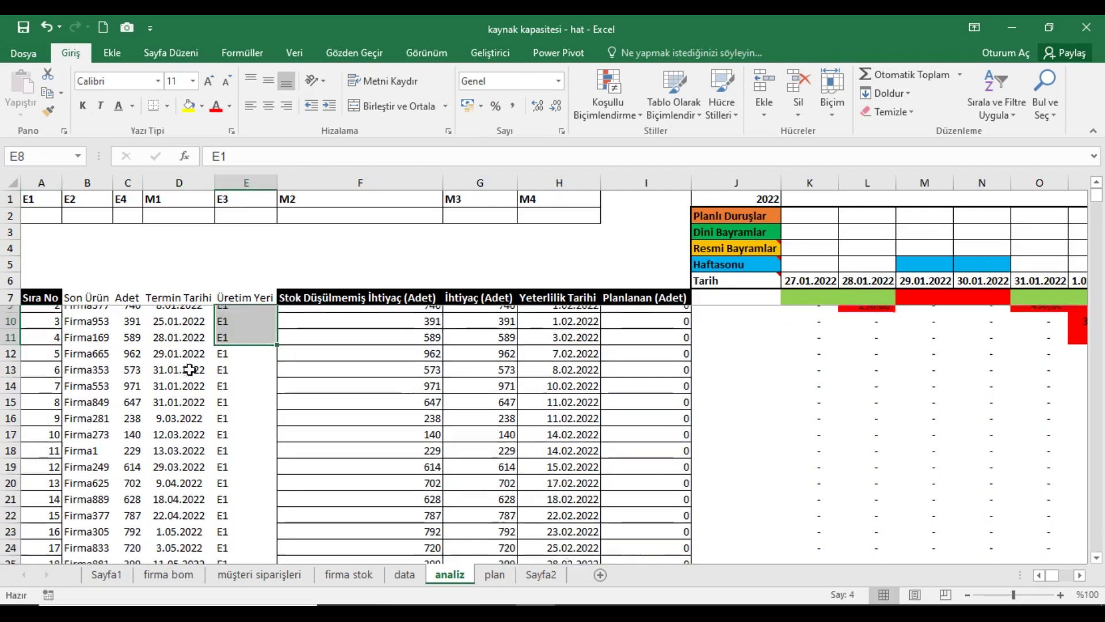
scroll(198, 395, down, 2)
scroll(198, 395, down, 2)
scroll(198, 395, down, 3)
scroll(199, 395, down, 2)
scroll(198, 395, down, 4)
scroll(198, 395, up, 6)
scroll(198, 395, up, 6)
scroll(198, 395, up, 2)
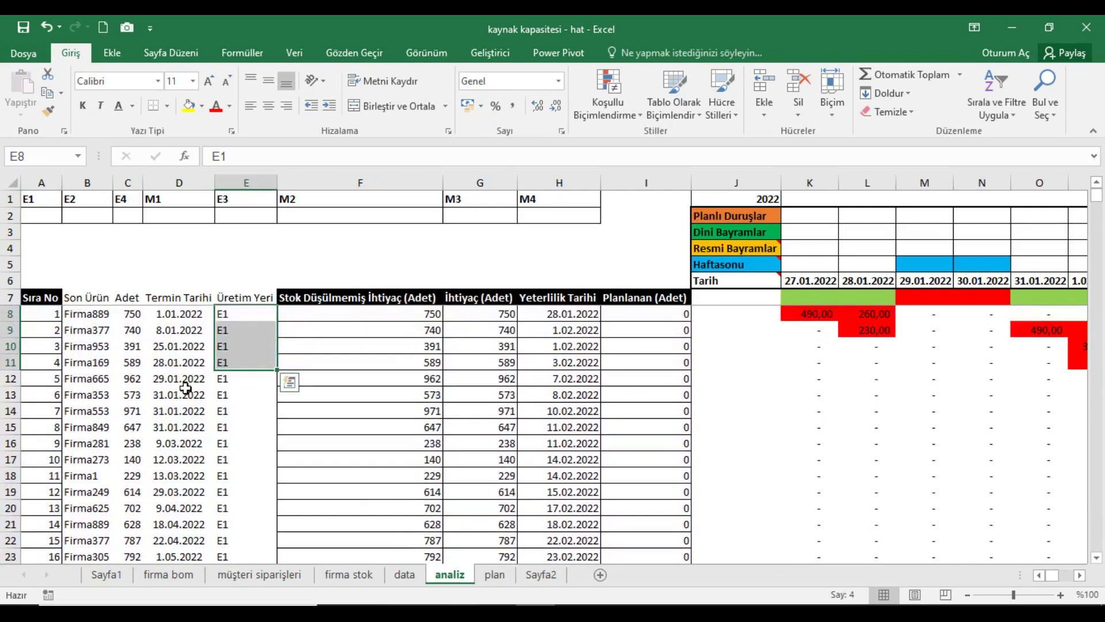
Enter Sıra No values 1 in A12, 3 in A13 and 5 in A8.
click(56, 380)
text(1)
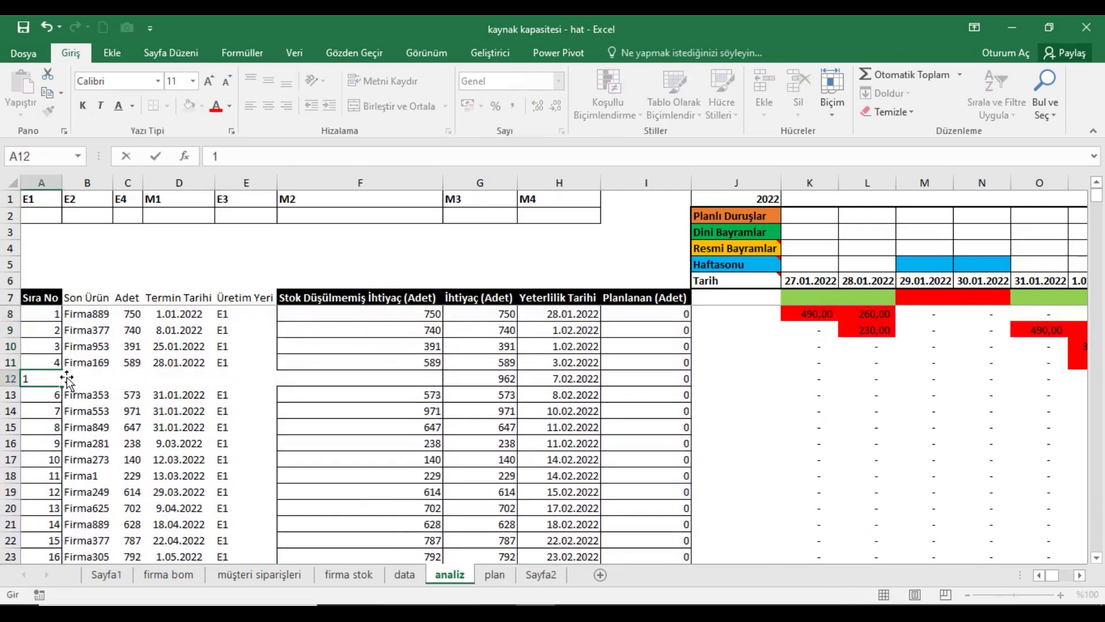
key(Up)
click(86, 331)
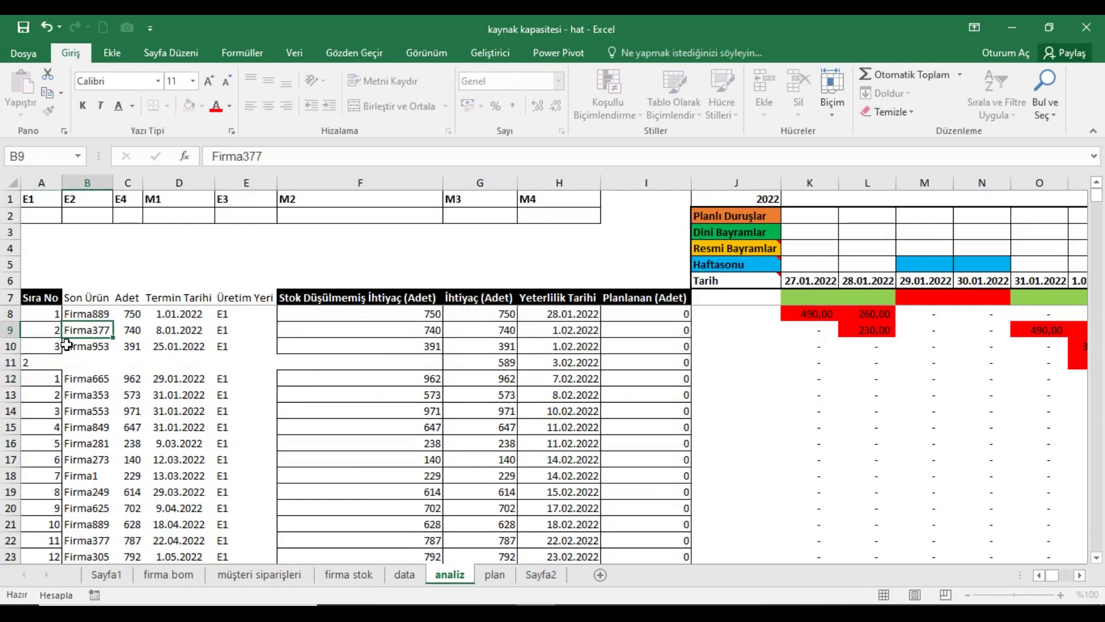
click(54, 396)
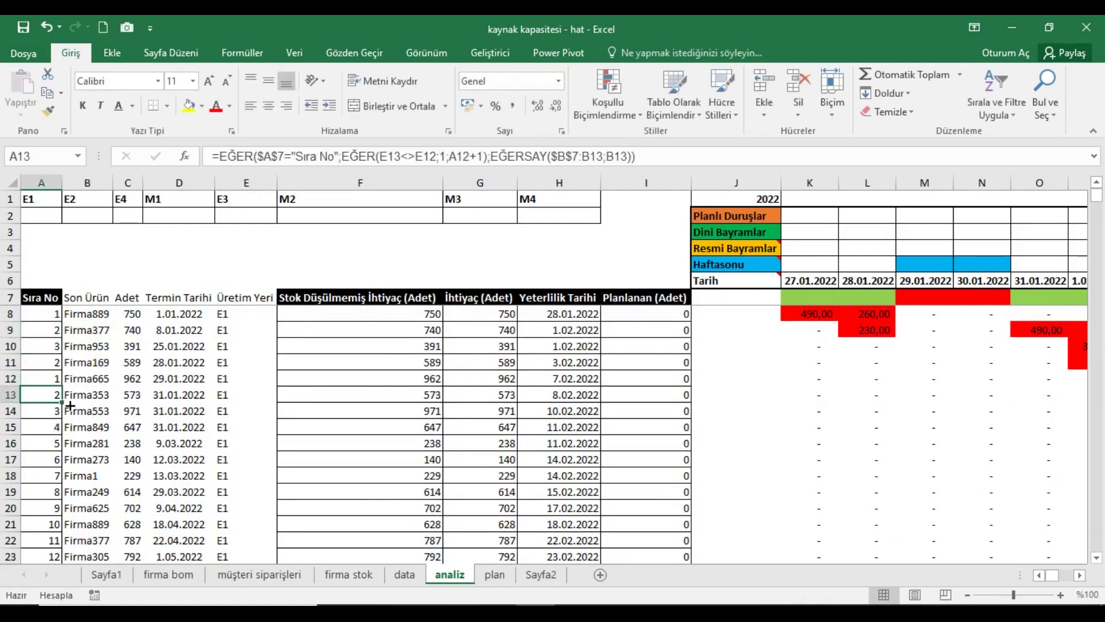
text(3)
click(57, 334)
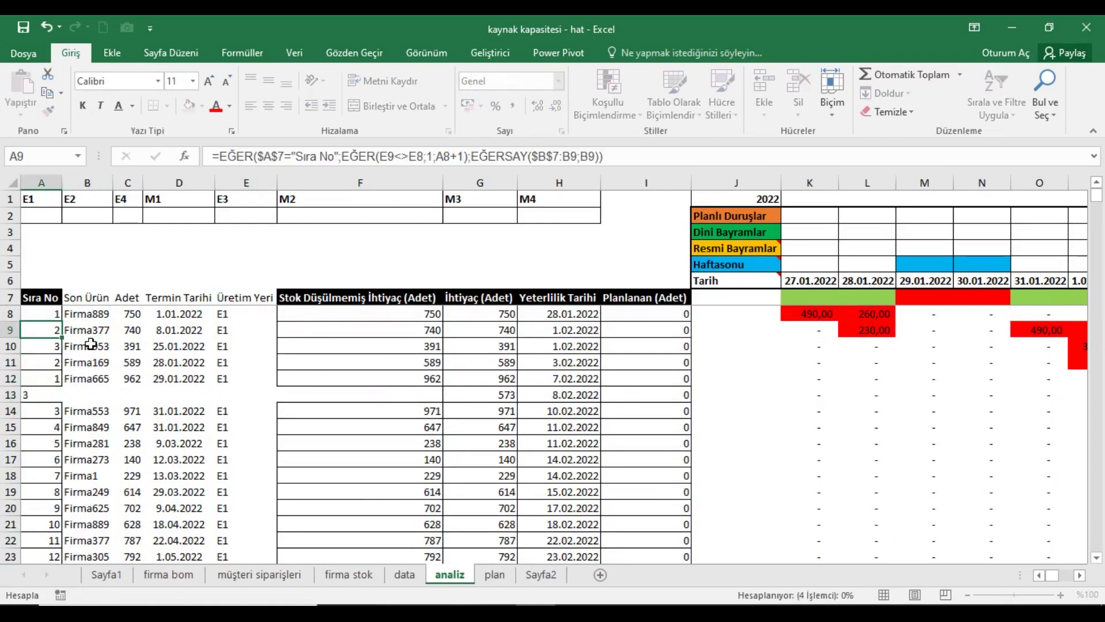
click(118, 345)
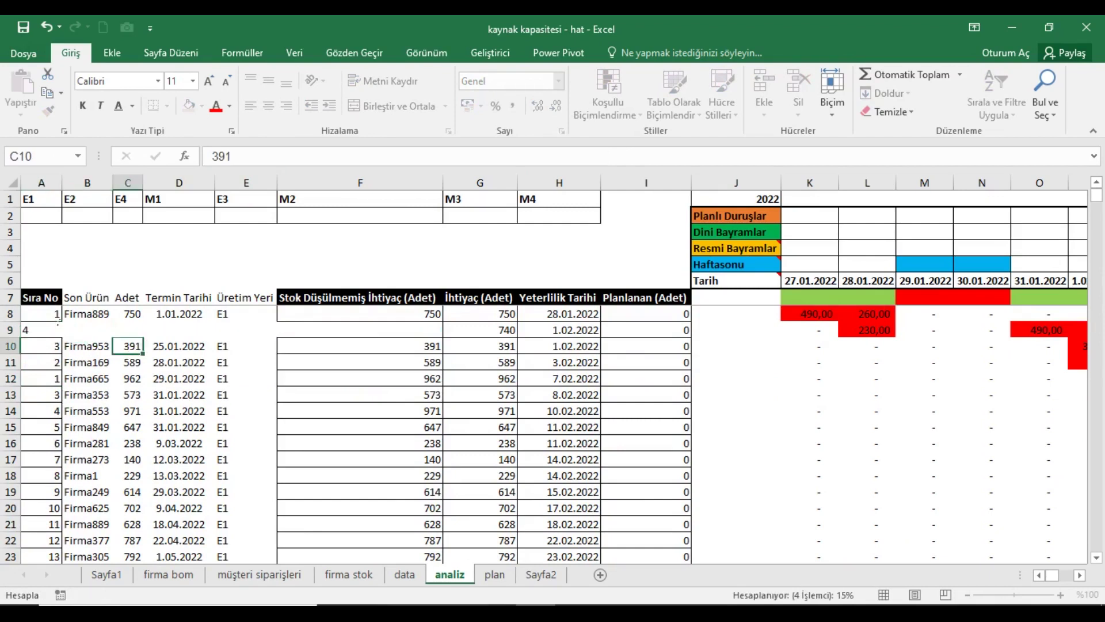
click(43, 313)
text(5)
click(138, 332)
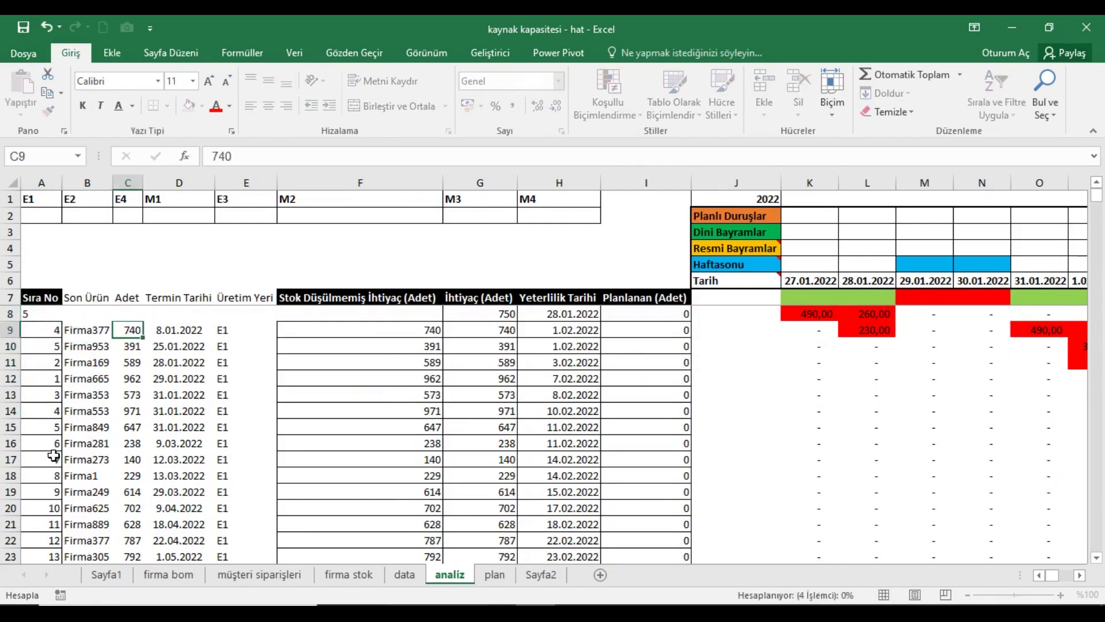
click(106, 441)
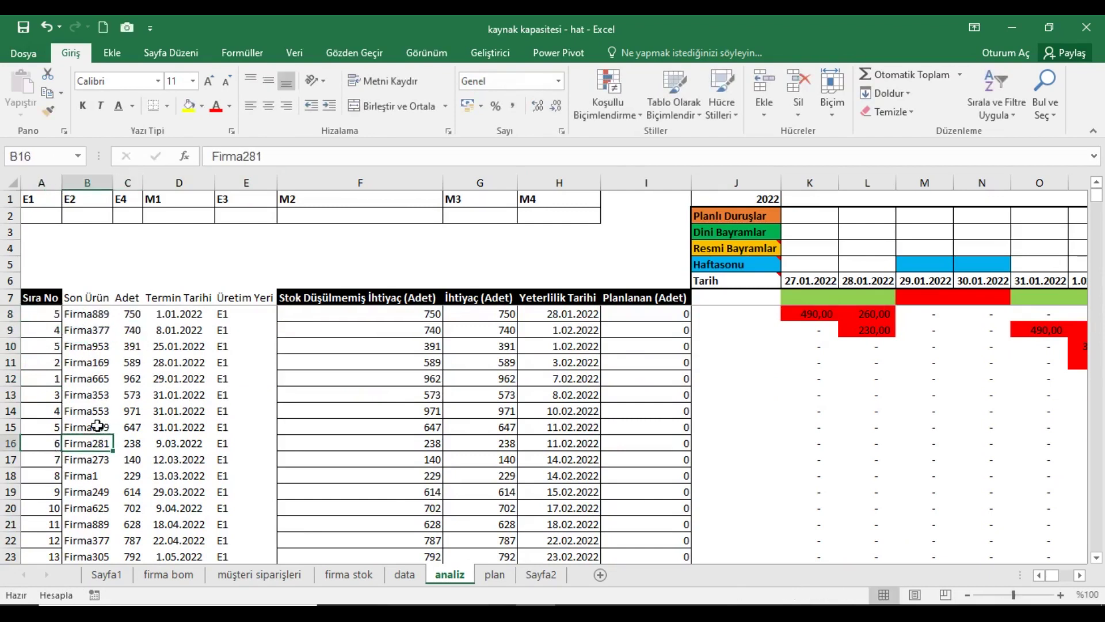
Refresh A14's formula, enter 8 in A15, and continue the Sıra No numbering down to row 50.
click(48, 350)
click(123, 378)
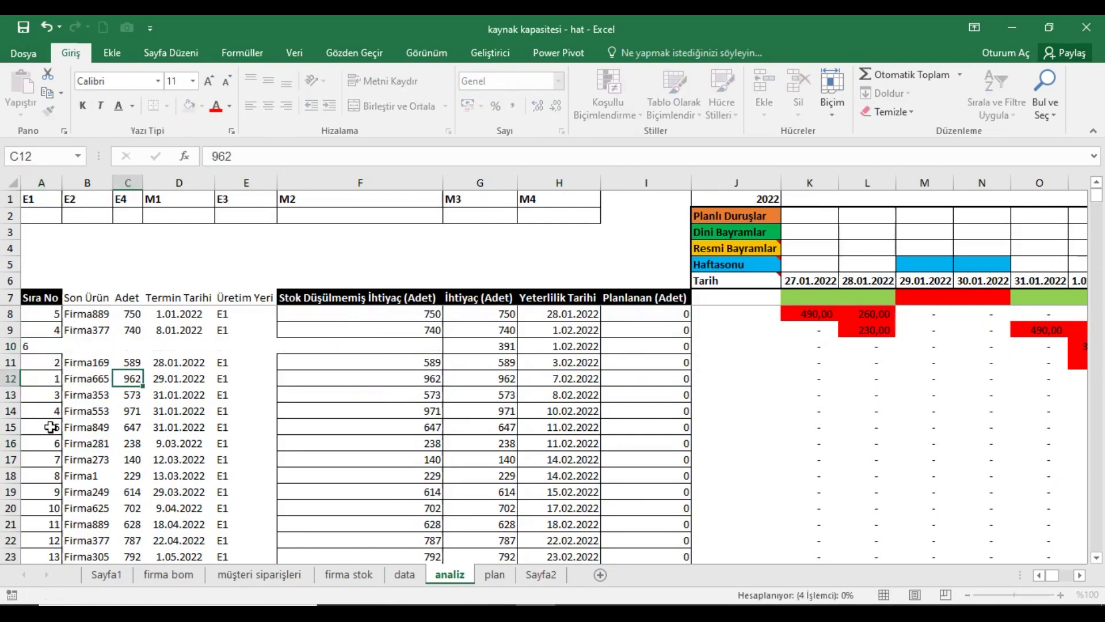
click(45, 417)
double_click(45, 417)
text(7)
key(Return)
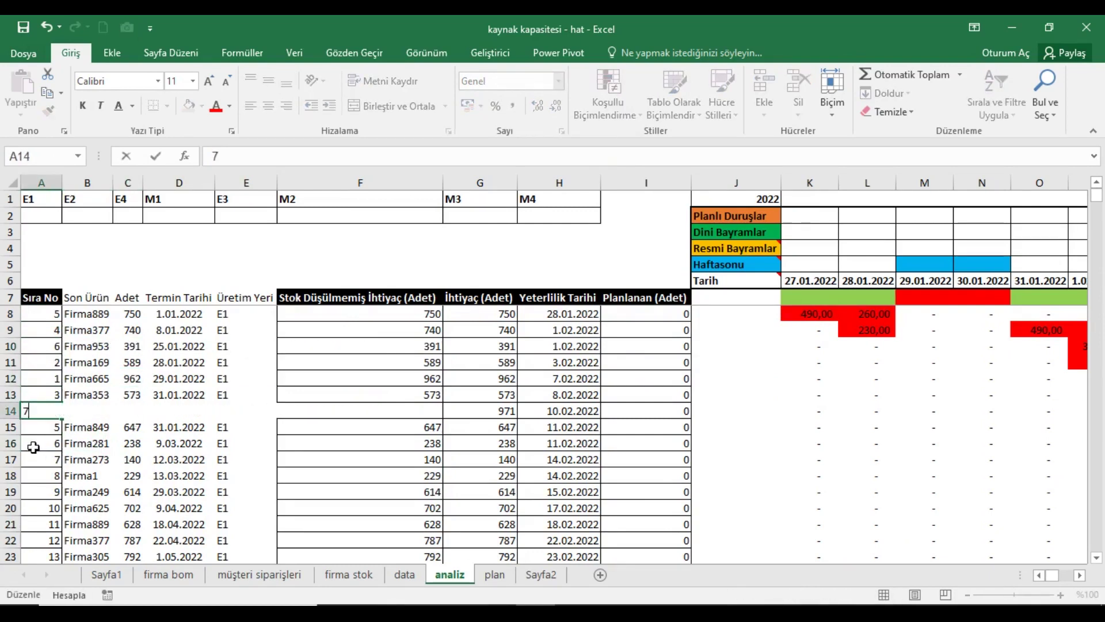
text(8)
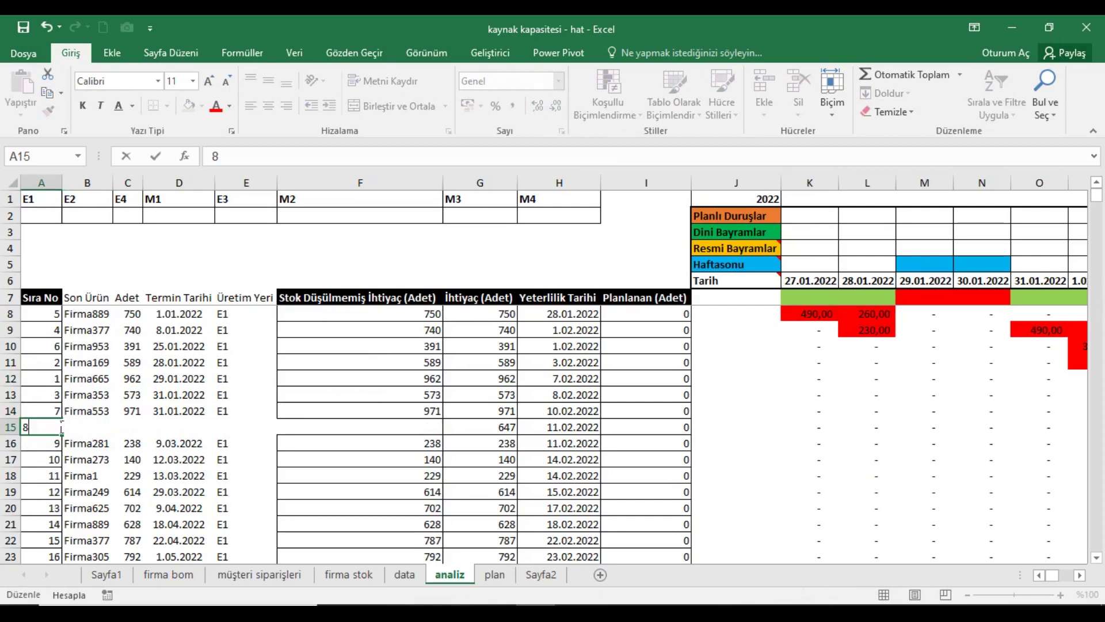
click(149, 402)
drag(48, 412, 70, 595)
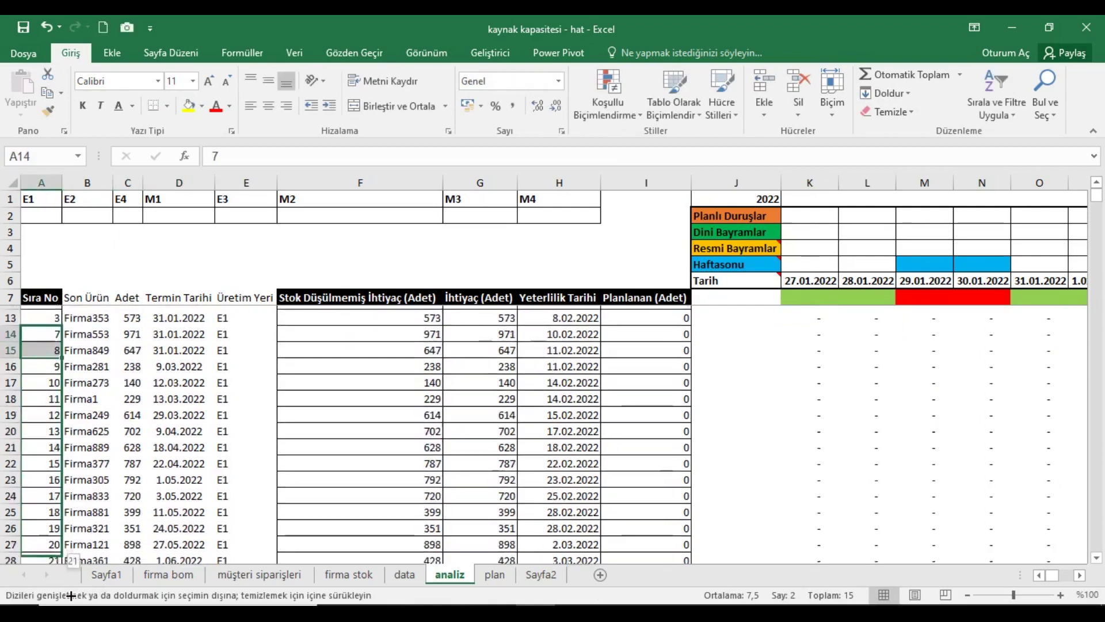
drag(71, 595, 65, 530)
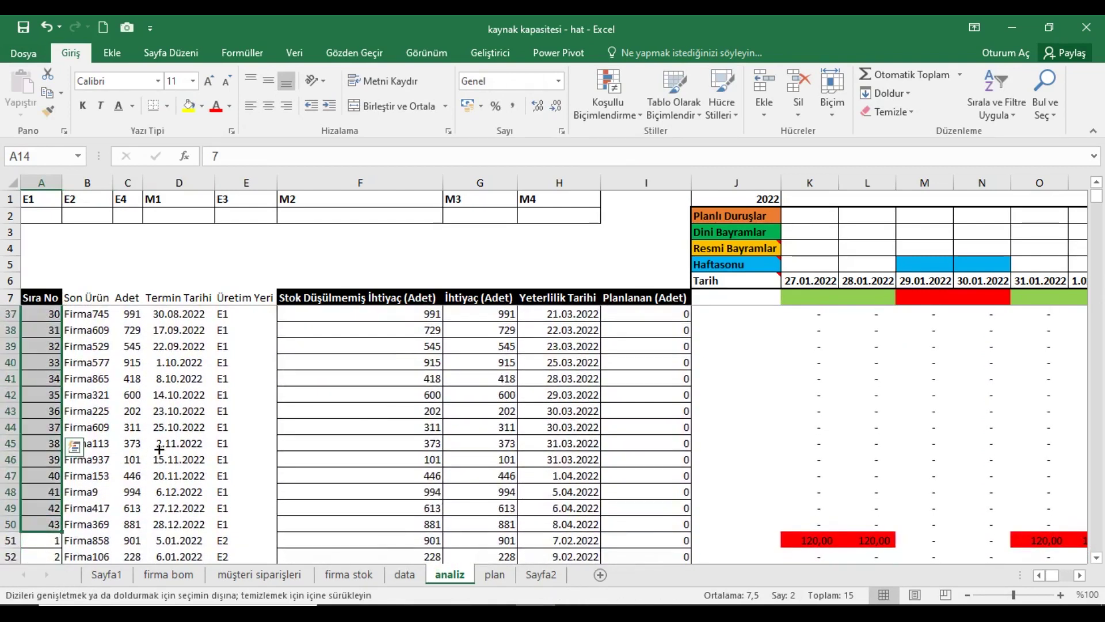
click(159, 449)
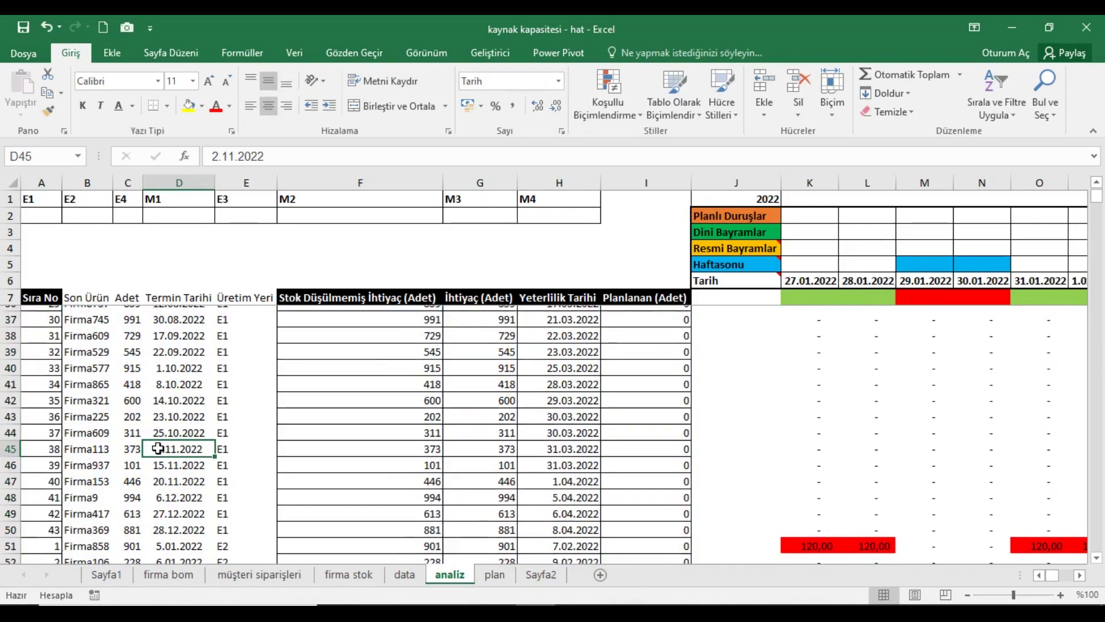
Select the Sıra No through Üretim Yeri columns from the header row to the last data row.
scroll(159, 448, up, 10)
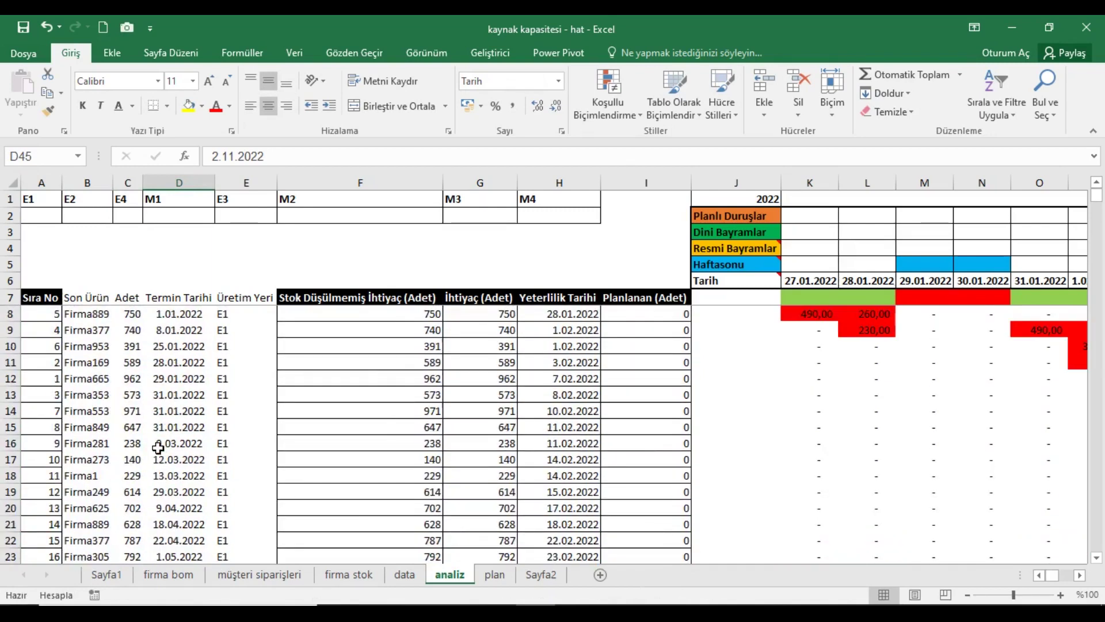
click(55, 303)
key(Right)
key(Right)
key(Right)
key(Left)
key(Left)
key(Left)
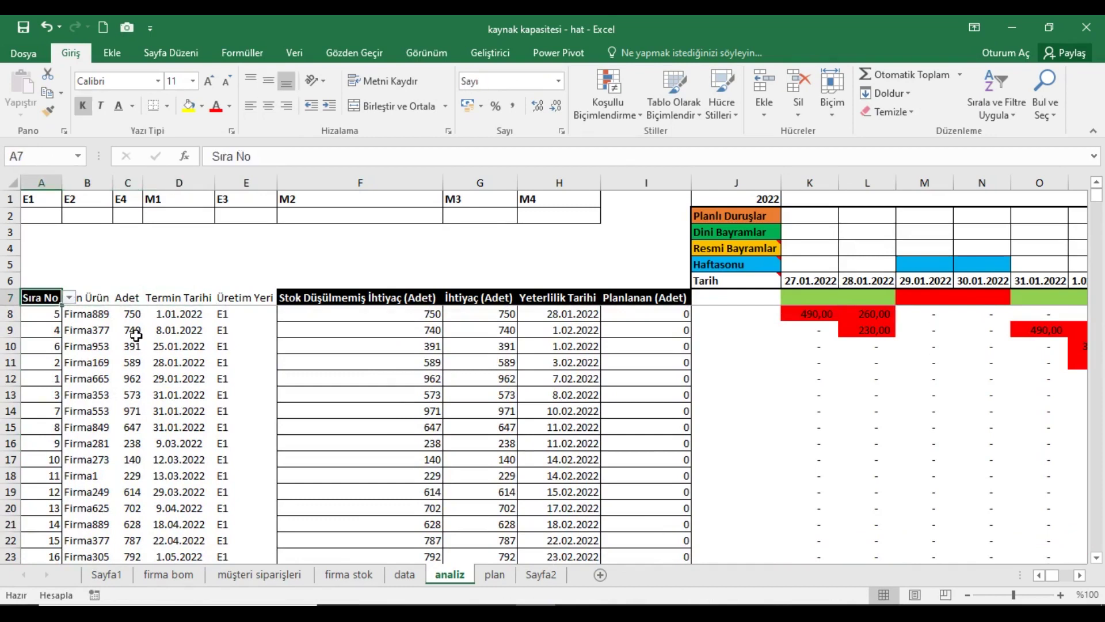
key(shift+Right)
key(shift+Right)
key(shift+Right)
key(shift+Right)
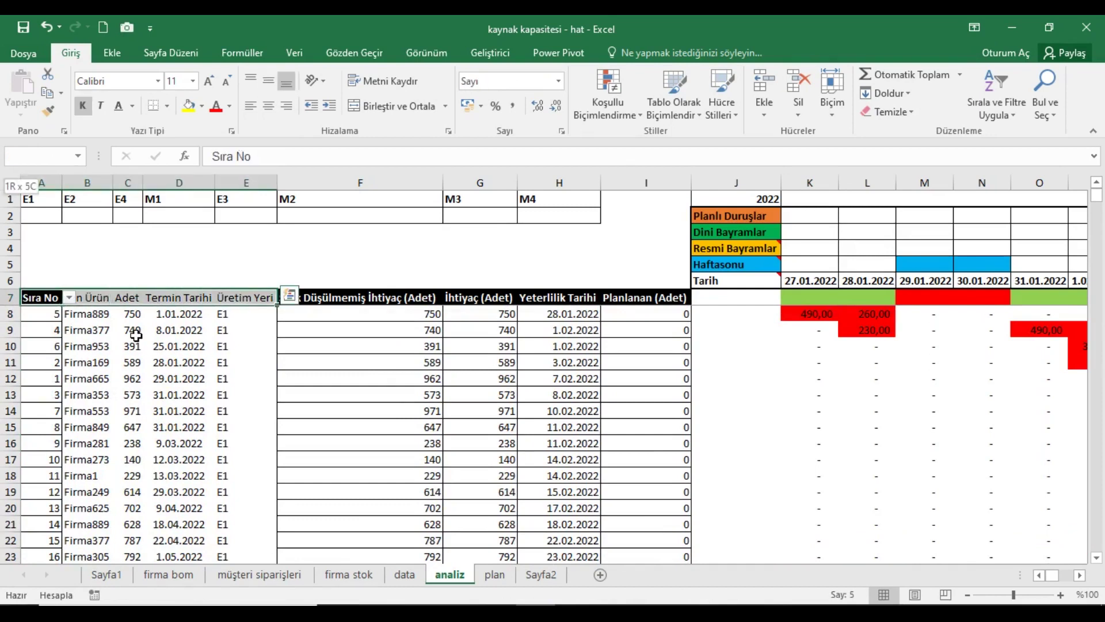
key(ctrl+shift+Down)
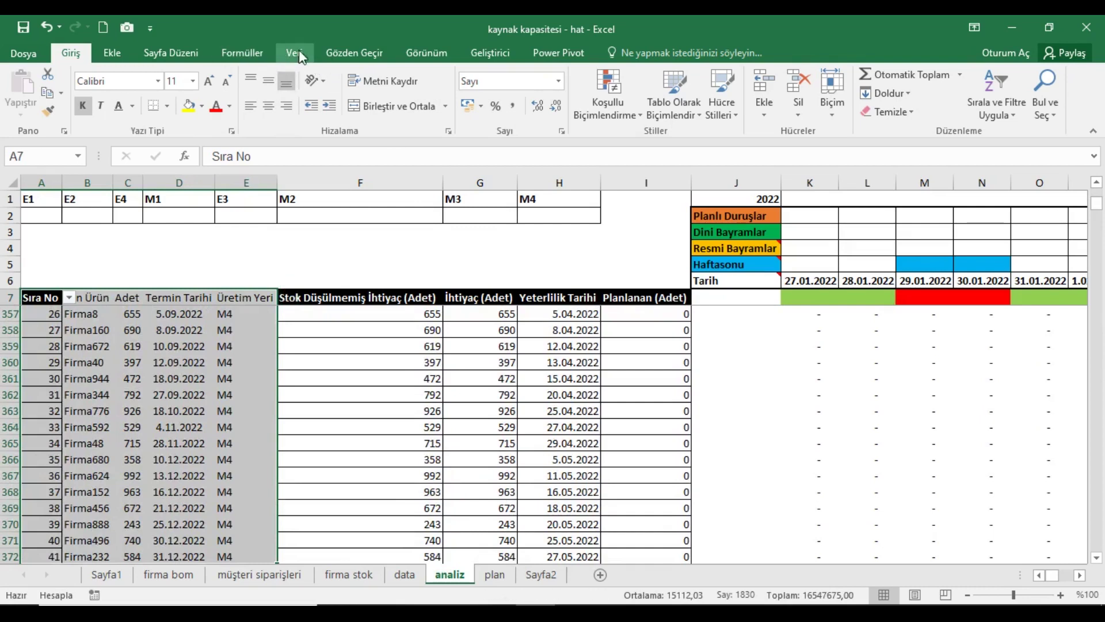
Replace the old sort levels with Üretim Yeri A to Z, then Sıra No smallest to largest.
click(294, 53)
click(365, 92)
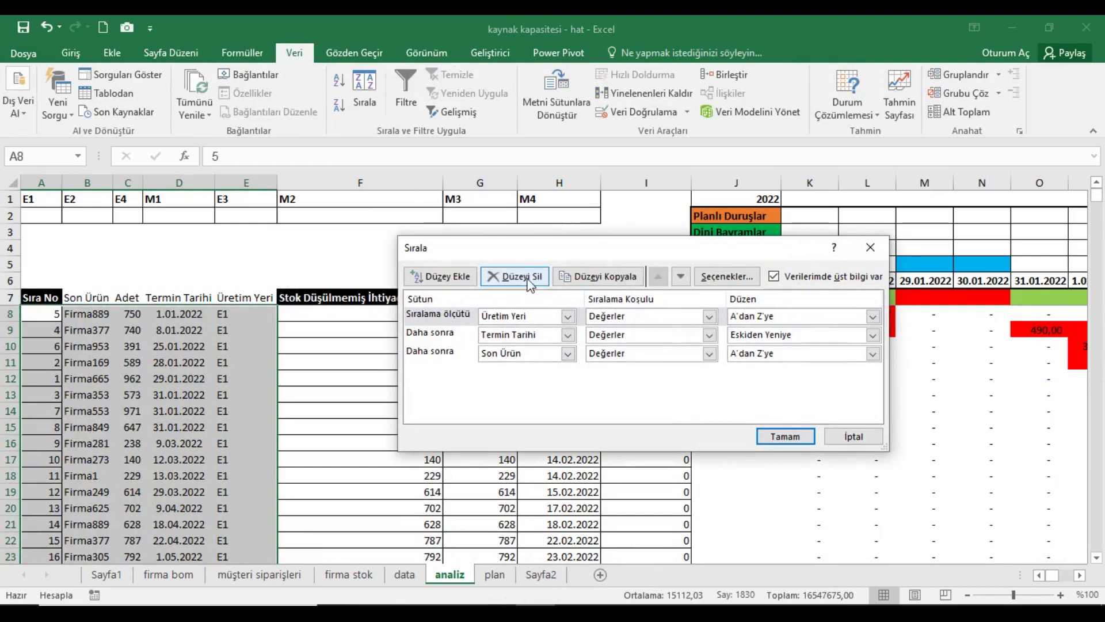
click(514, 276)
click(514, 276)
click(514, 276)
click(440, 276)
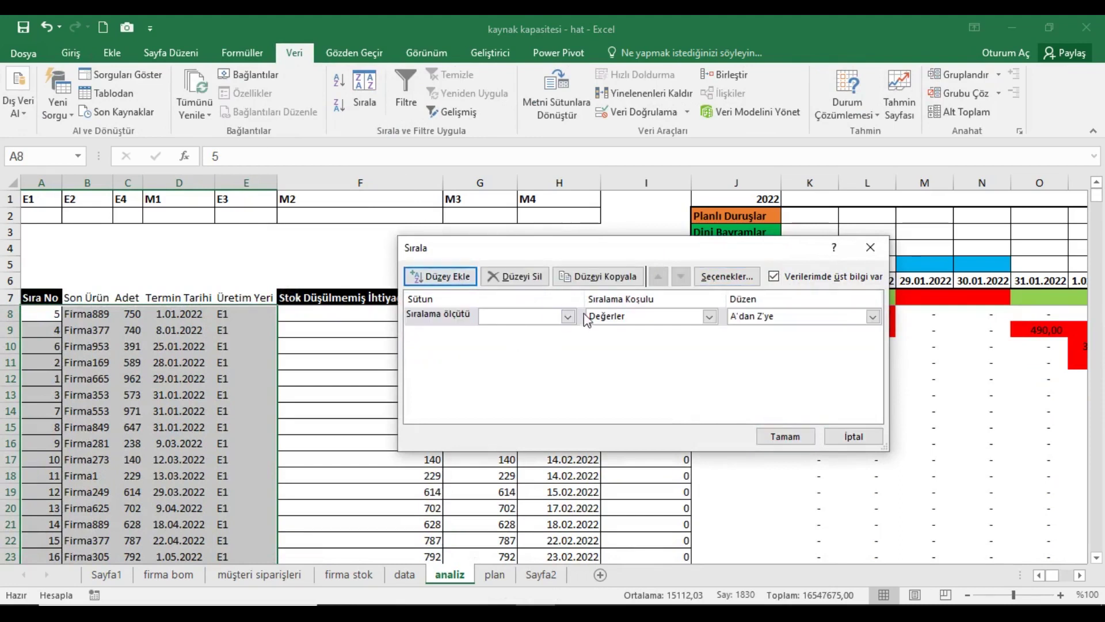
click(568, 316)
click(518, 374)
click(440, 277)
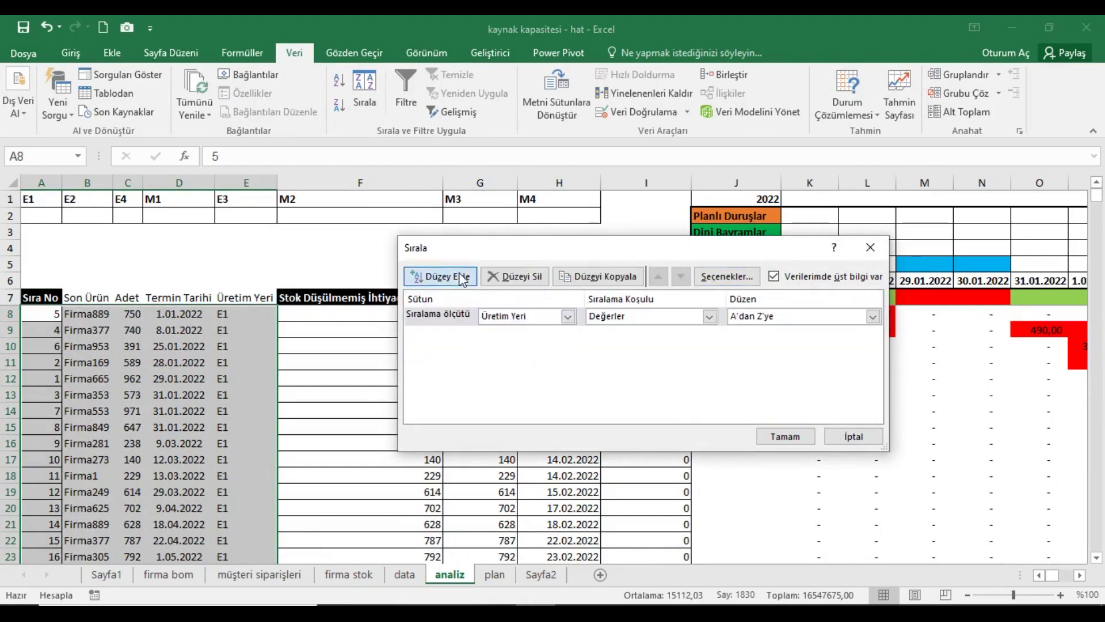
click(568, 335)
click(526, 350)
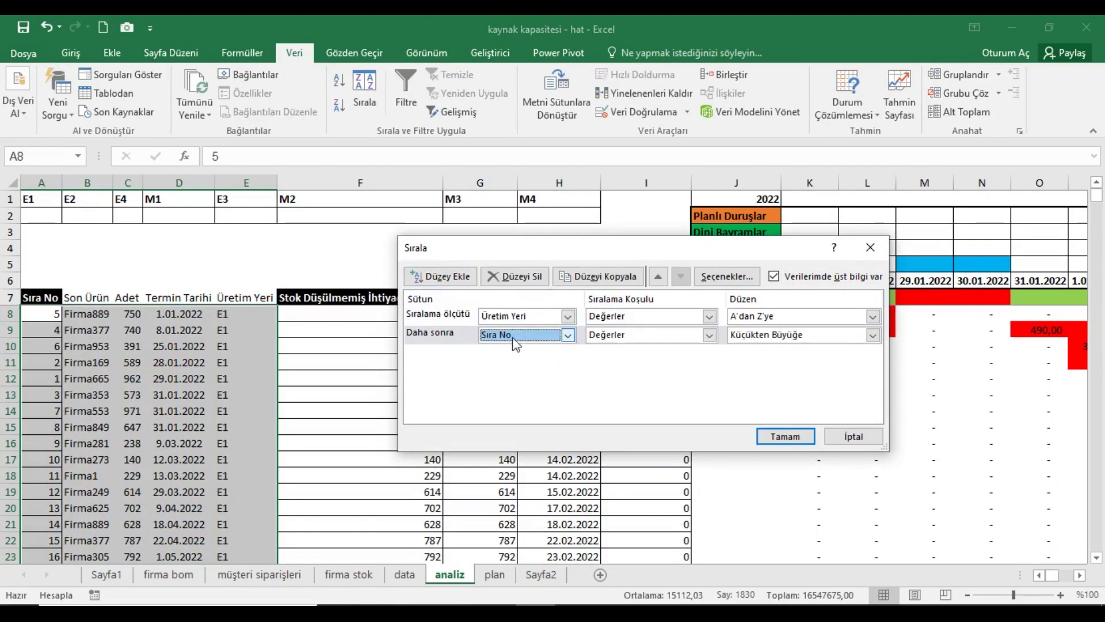
click(777, 437)
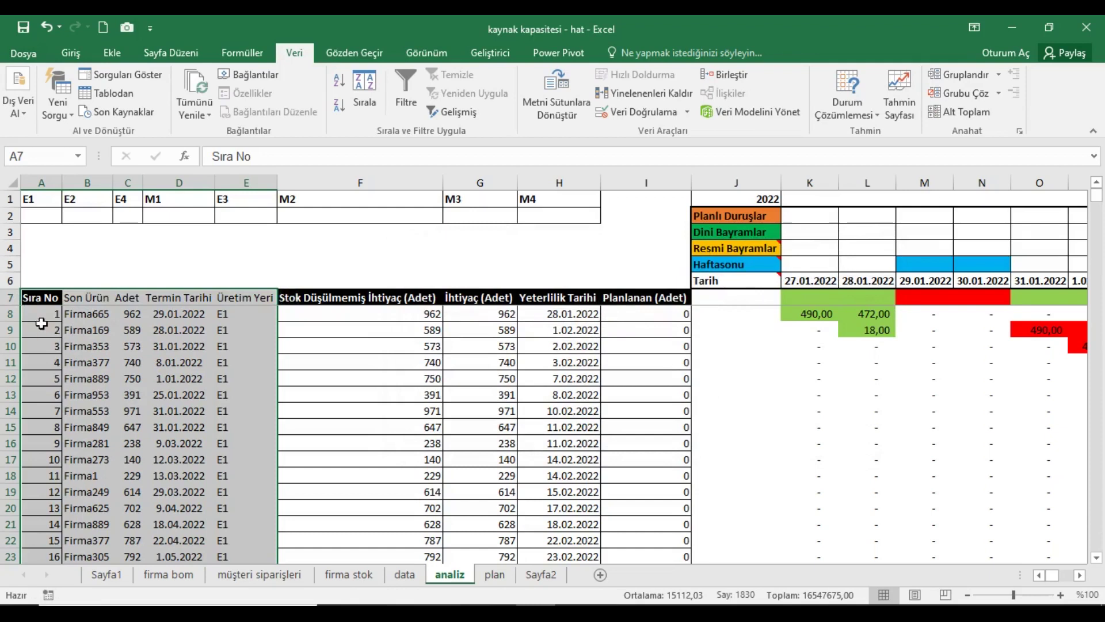
key(Down)
key(Down)
key(Down)
key(Down)
key(Down)
key(Down)
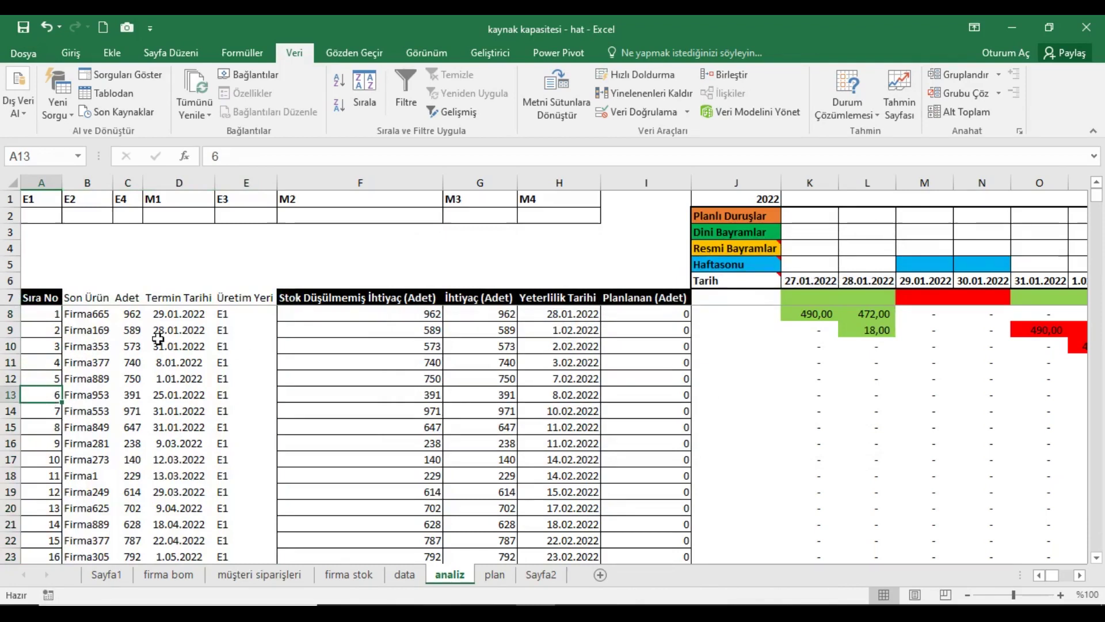
Inspect the Sıra No formulas in the E1 block and where E2 begins.
key(Up)
key(Up)
key(Up)
key(Up)
key(Up)
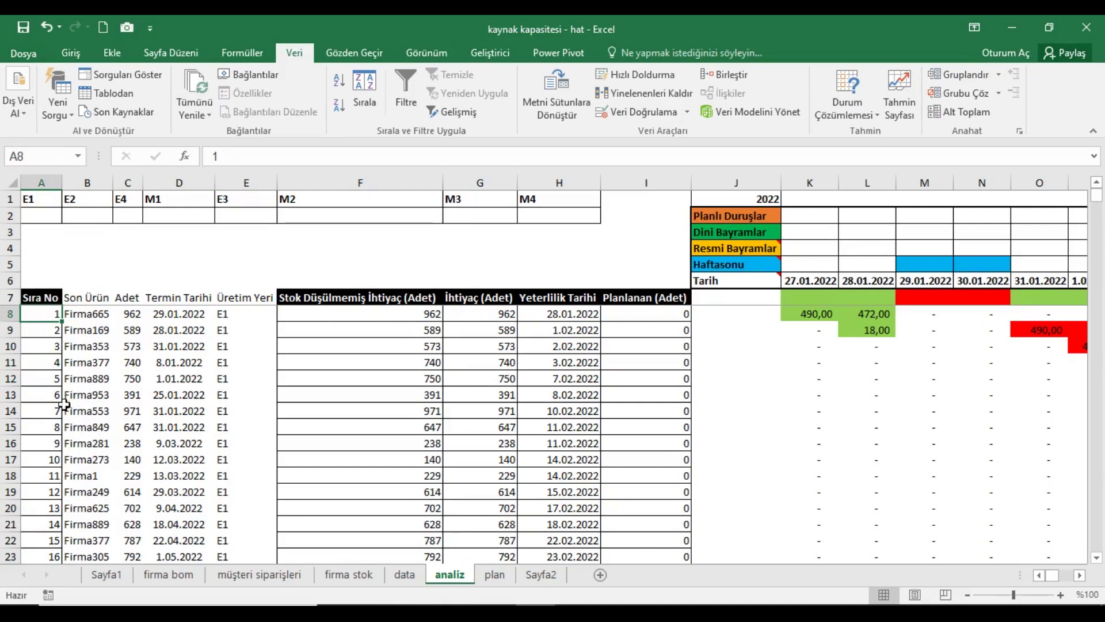
scroll(63, 405, down, 3)
scroll(64, 405, down, 4)
scroll(63, 405, down, 2)
scroll(63, 405, down, 1)
scroll(63, 404, down, 1)
click(43, 477)
scroll(46, 469, down, 1)
key(Down)
key(Down)
click(43, 431)
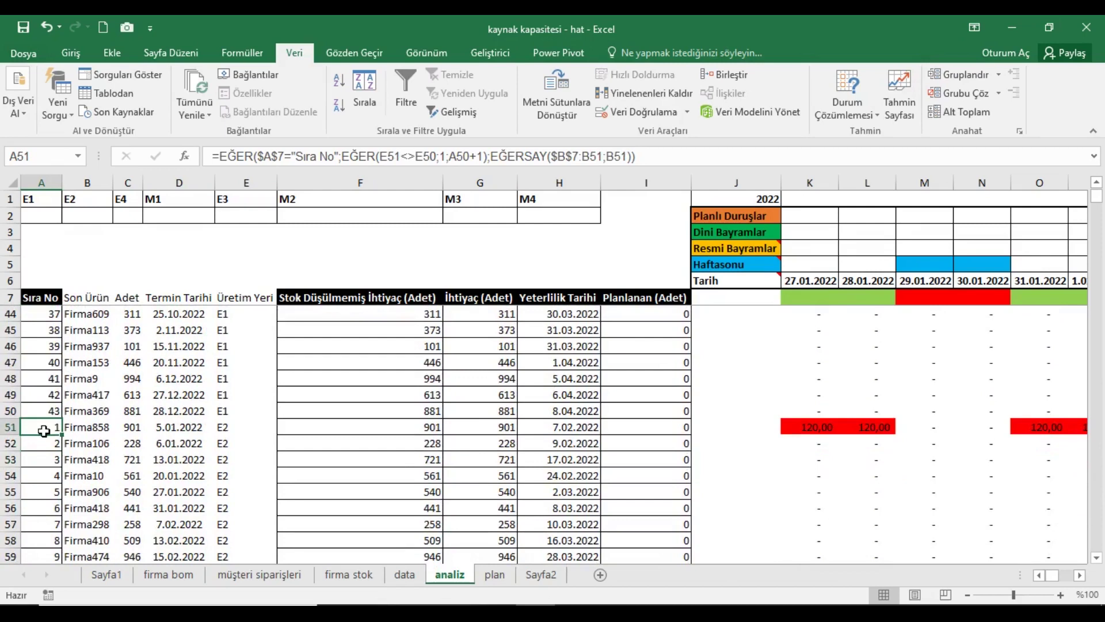
scroll(44, 431, up, 1)
scroll(47, 403, up, 10)
click(56, 363)
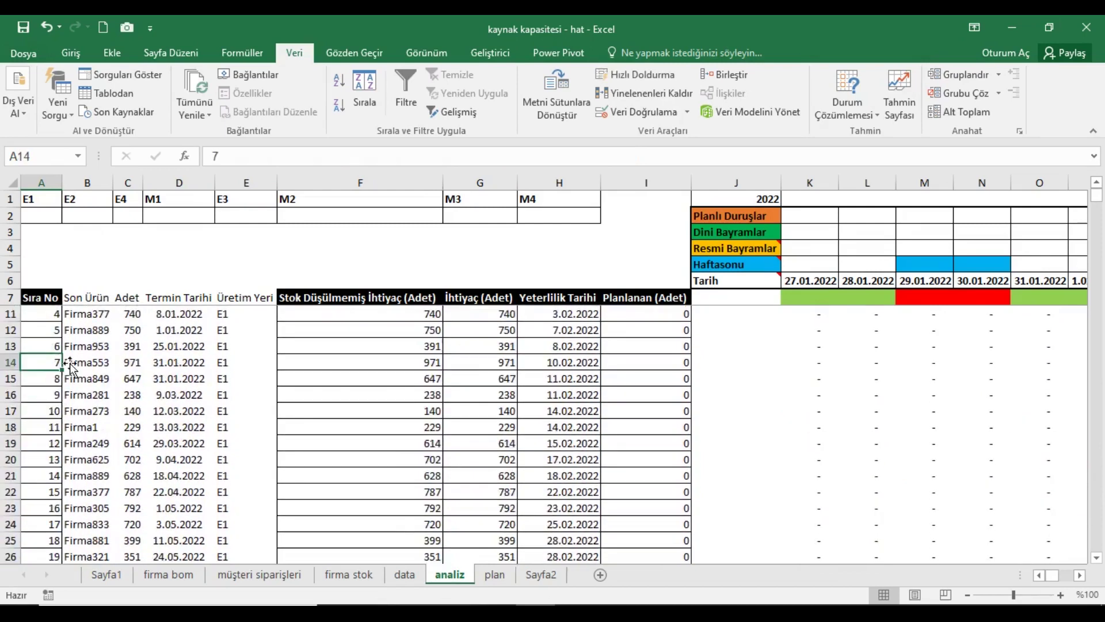
scroll(60, 353, up, 1)
click(48, 316)
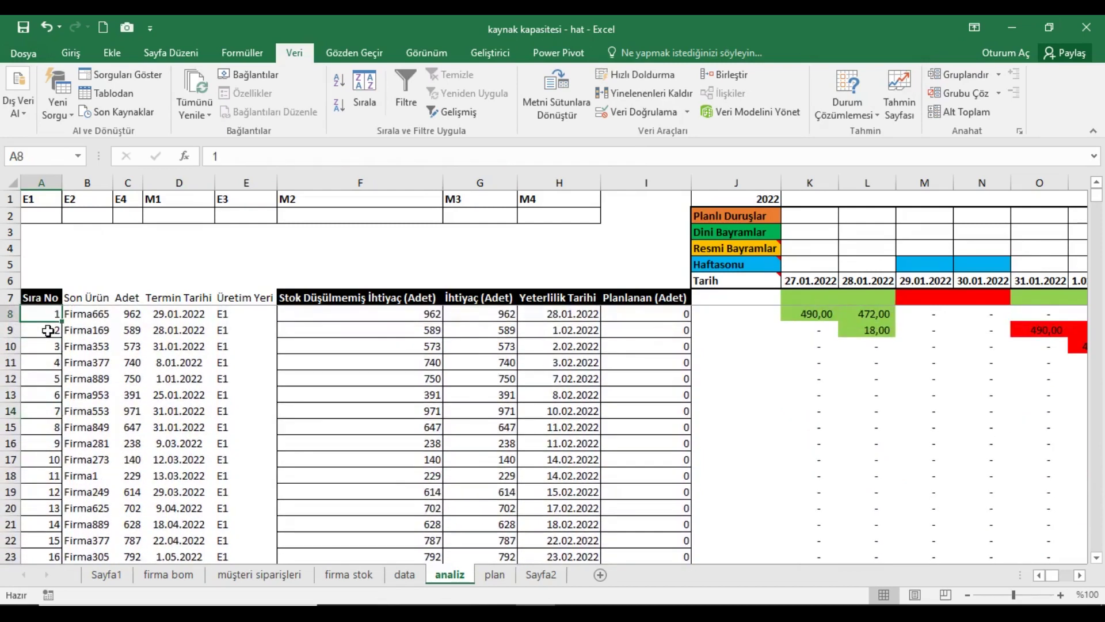
scroll(43, 419, down, 7)
scroll(46, 425, down, 5)
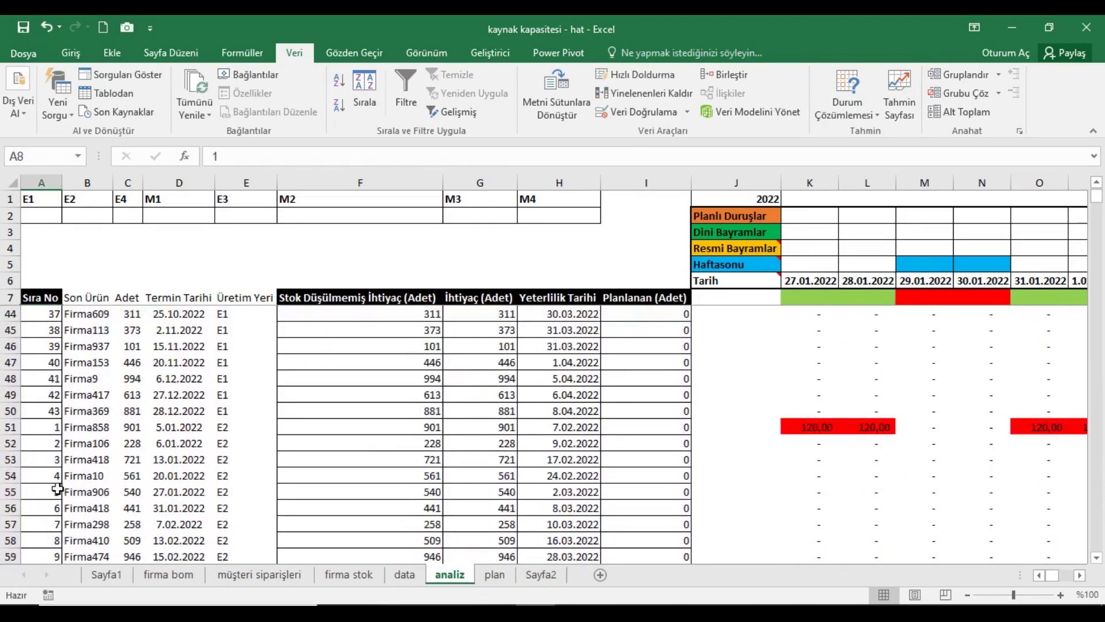
Copy the Sıra No numbering formula and paste it down column A from row 8.
click(59, 477)
key(ctrl+c)
scroll(48, 386, up, 8)
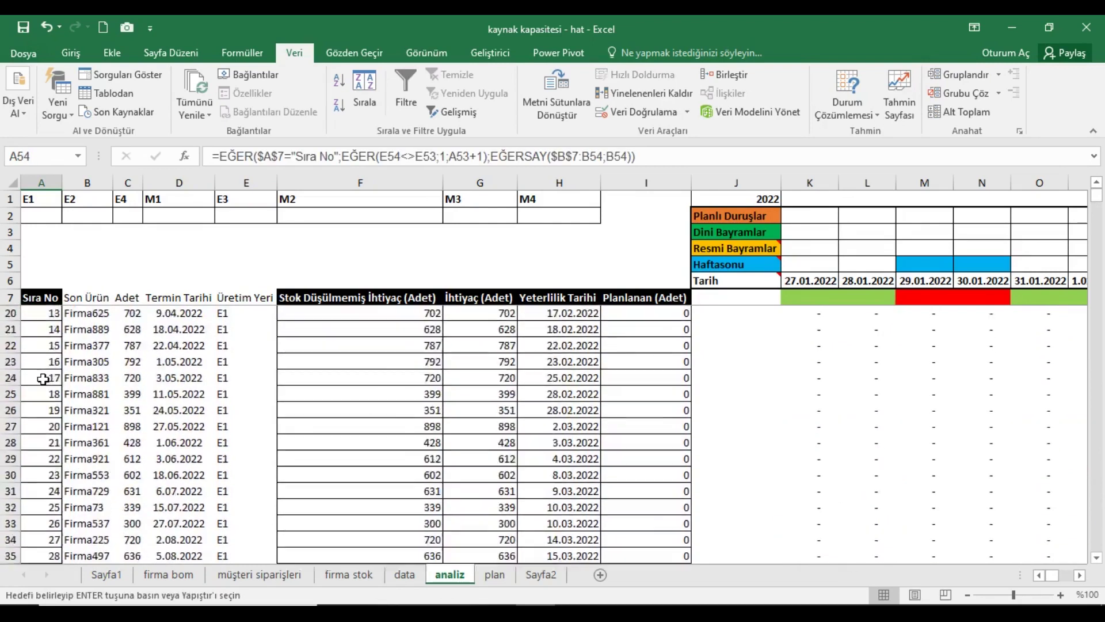
scroll(47, 368, up, 4)
click(45, 319)
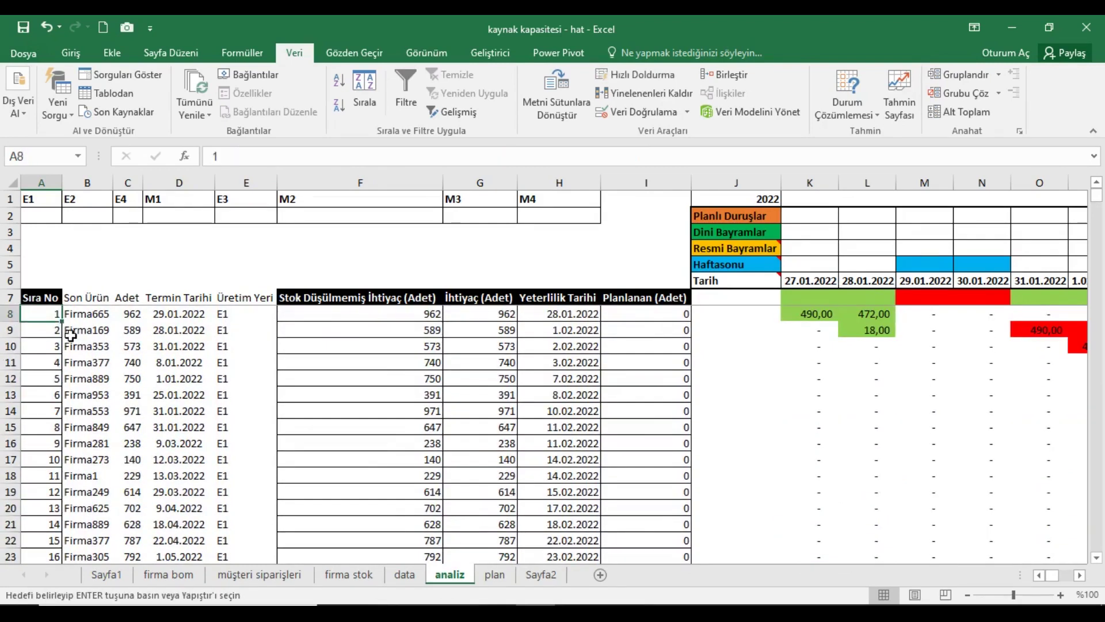
mouse_move(41, 314)
mouse_down()
mouse_move(49, 601)
mouse_move(46, 507)
mouse_up()
key(Return)
Verify the pasted numbering formula in rows 50 and 8.
click(57, 411)
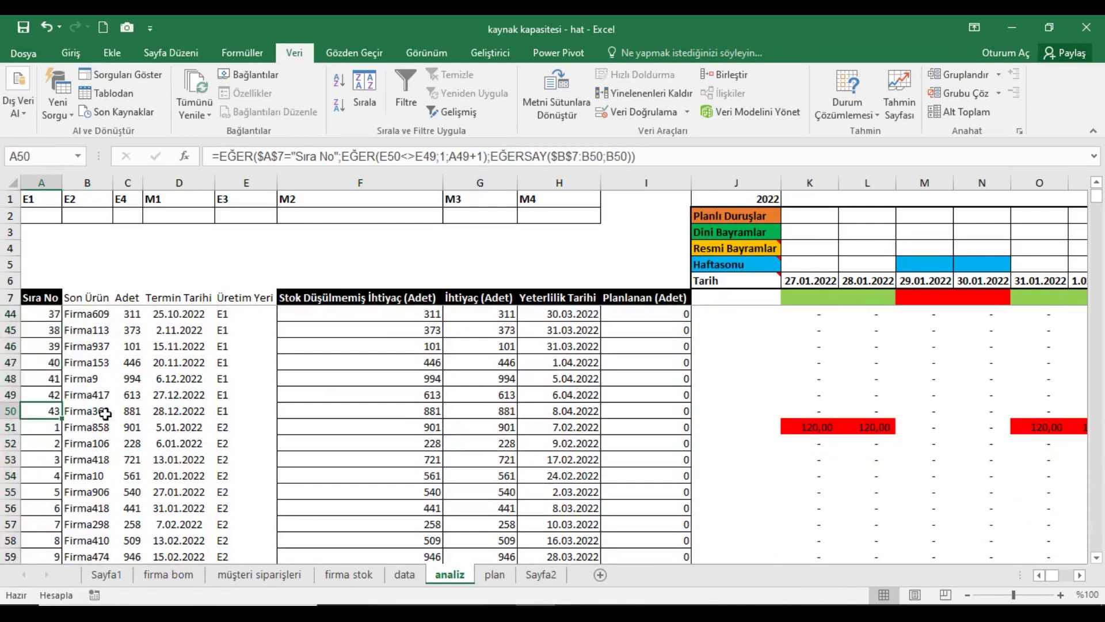
scroll(98, 423, up, 1)
scroll(89, 431, up, 6)
scroll(91, 433, up, 5)
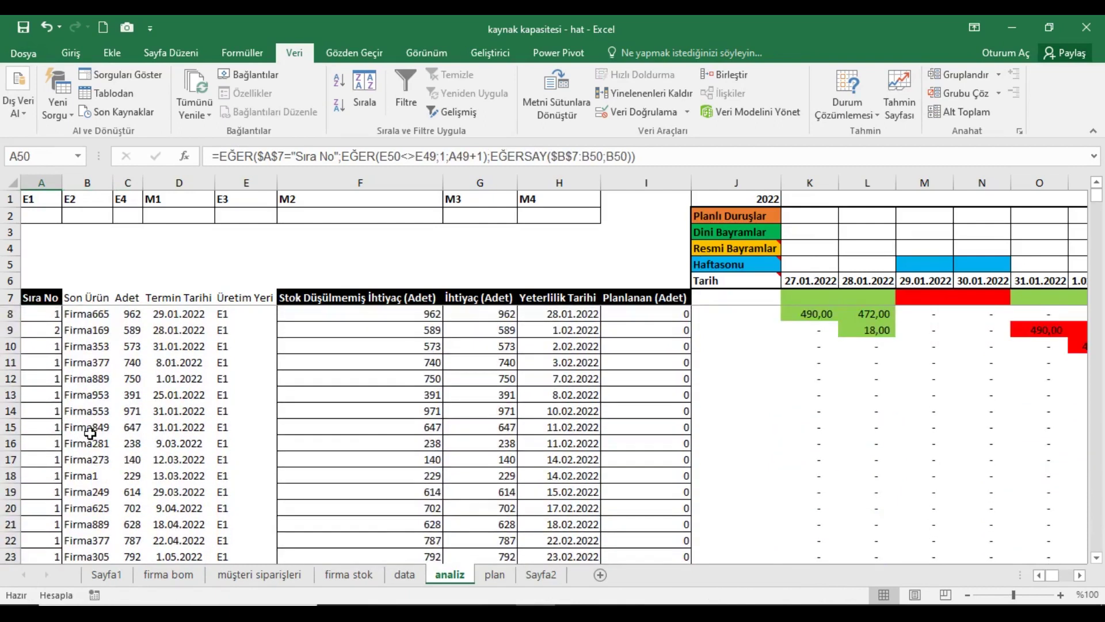
click(46, 318)
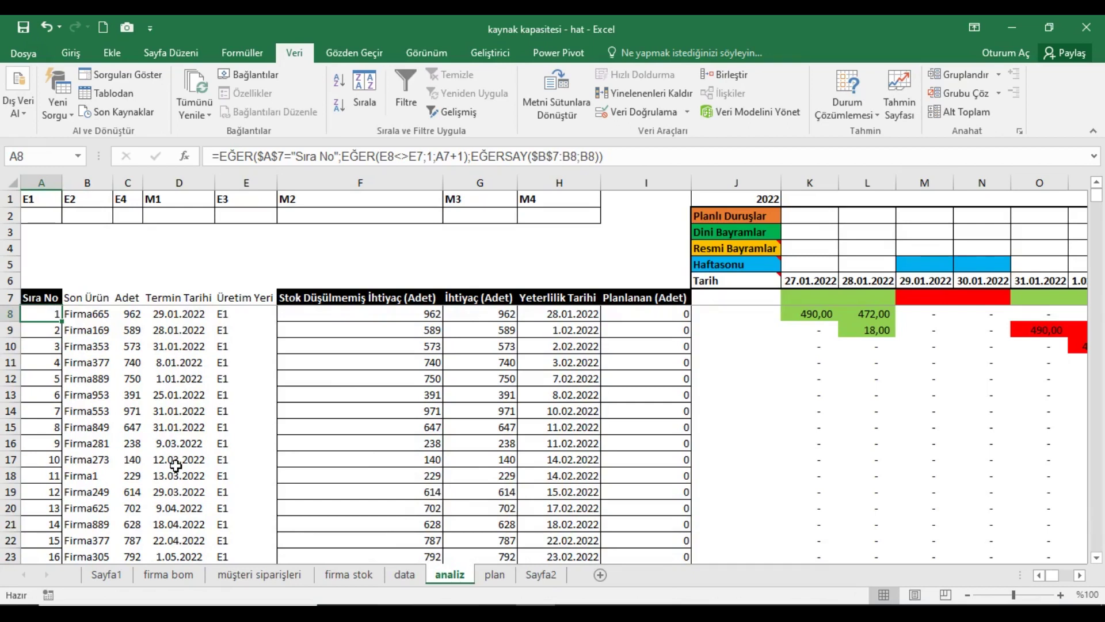
click(109, 301)
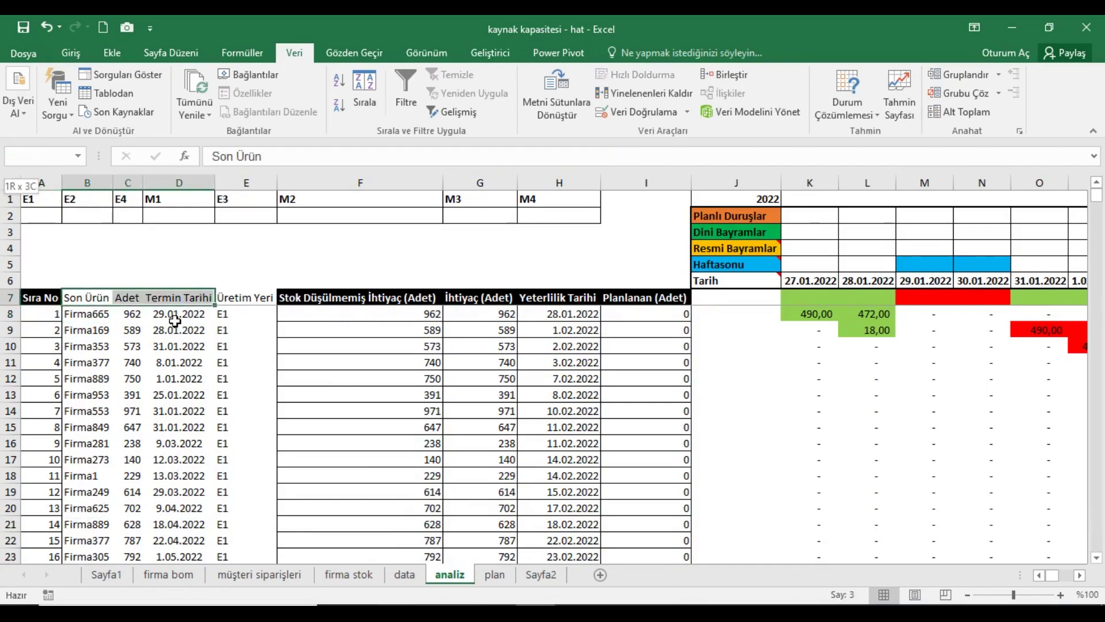
Sort the Son Ürün to Üretim Yeri data by Termin Tarihi, oldest to newest.
drag(109, 298, 276, 298)
key(ctrl+shift+Down)
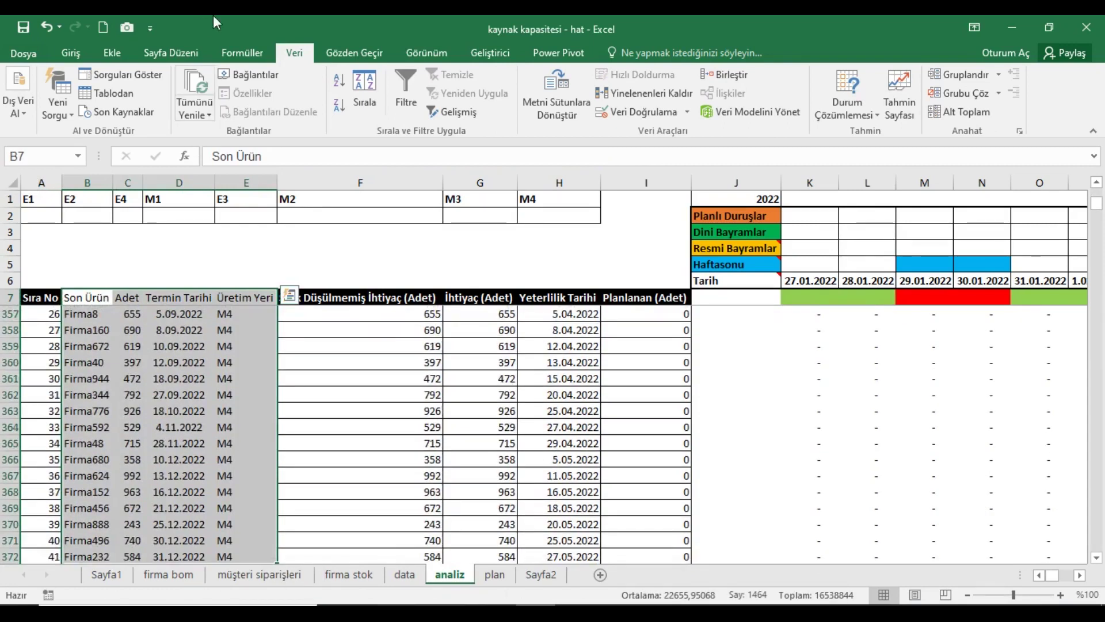
click(364, 95)
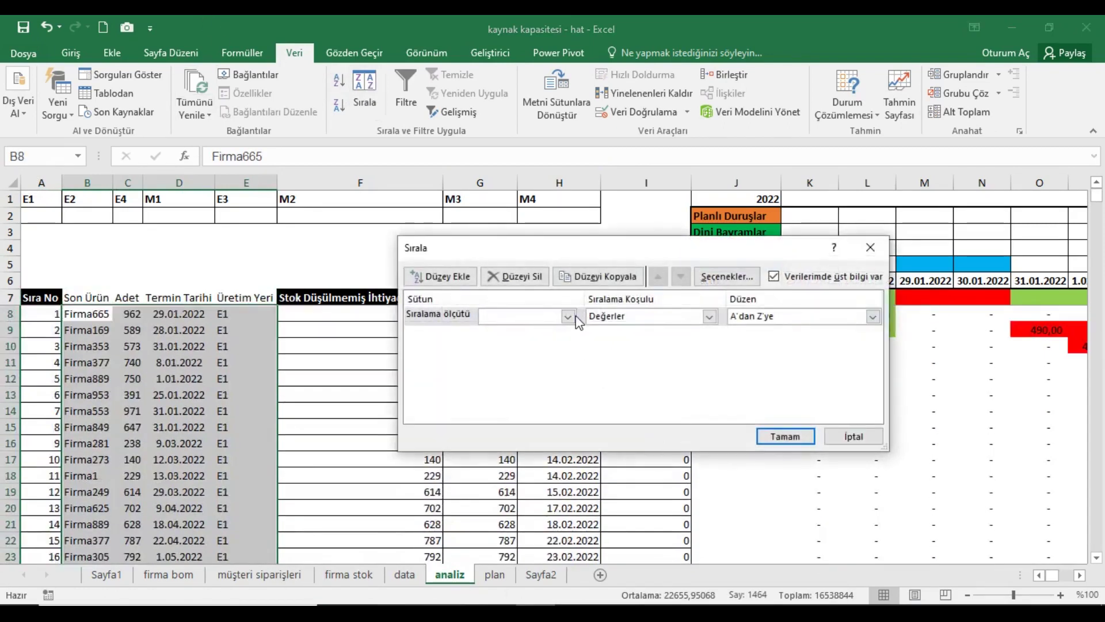
click(567, 316)
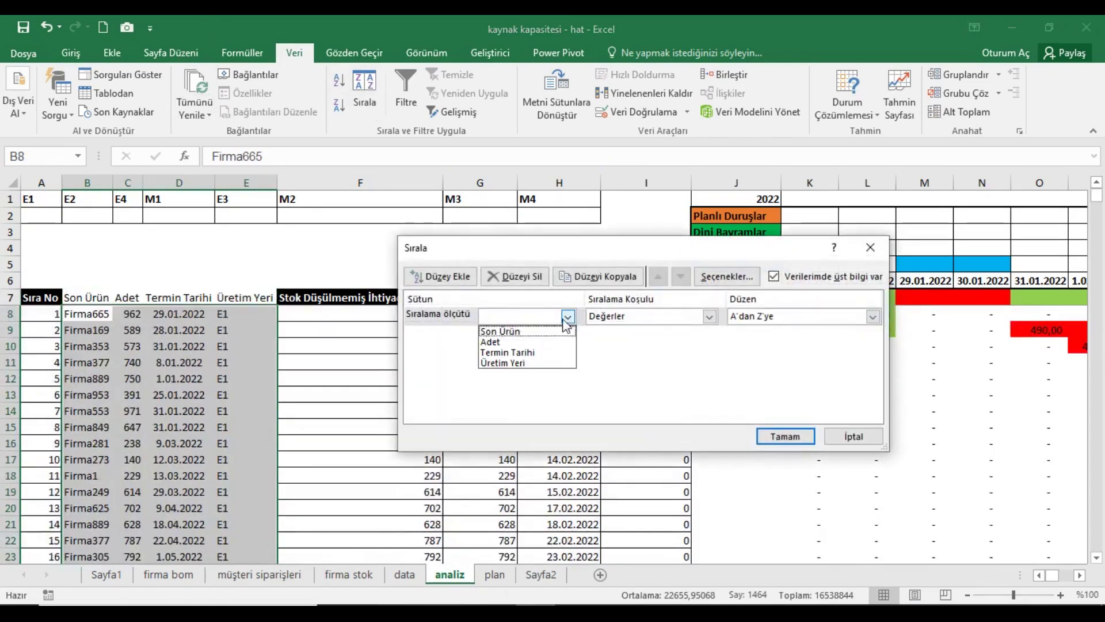
click(518, 353)
click(774, 435)
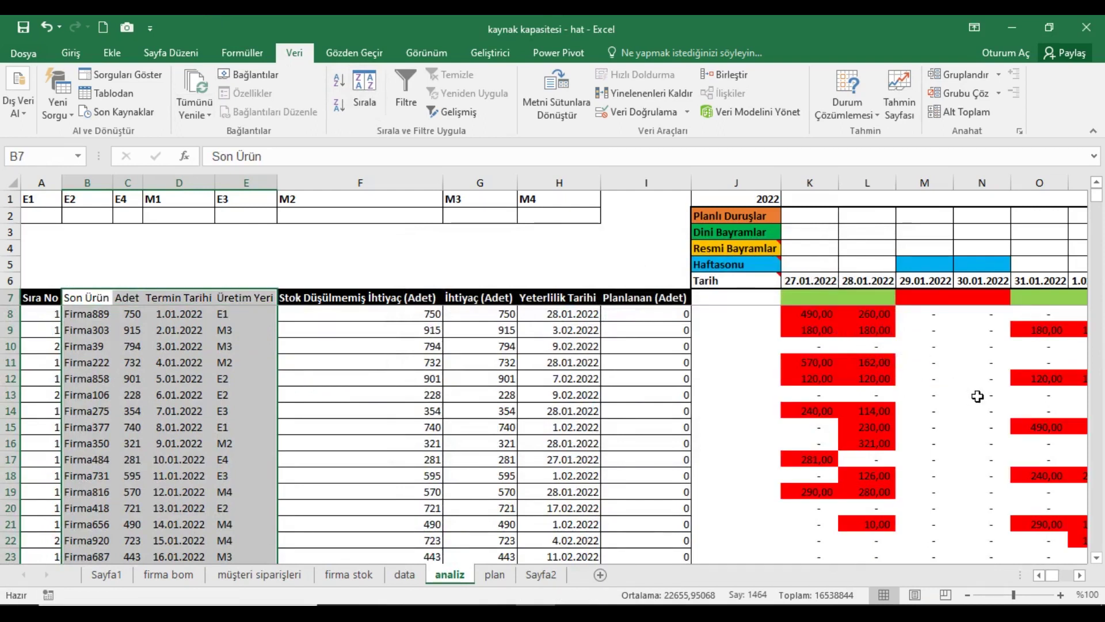
Review the re-sorted table and reselect the Son Ürün to Üretim Yeri headers.
scroll(1002, 501, right, 3)
scroll(922, 467, down, 4)
scroll(922, 467, down, 3)
scroll(921, 461, up, 7)
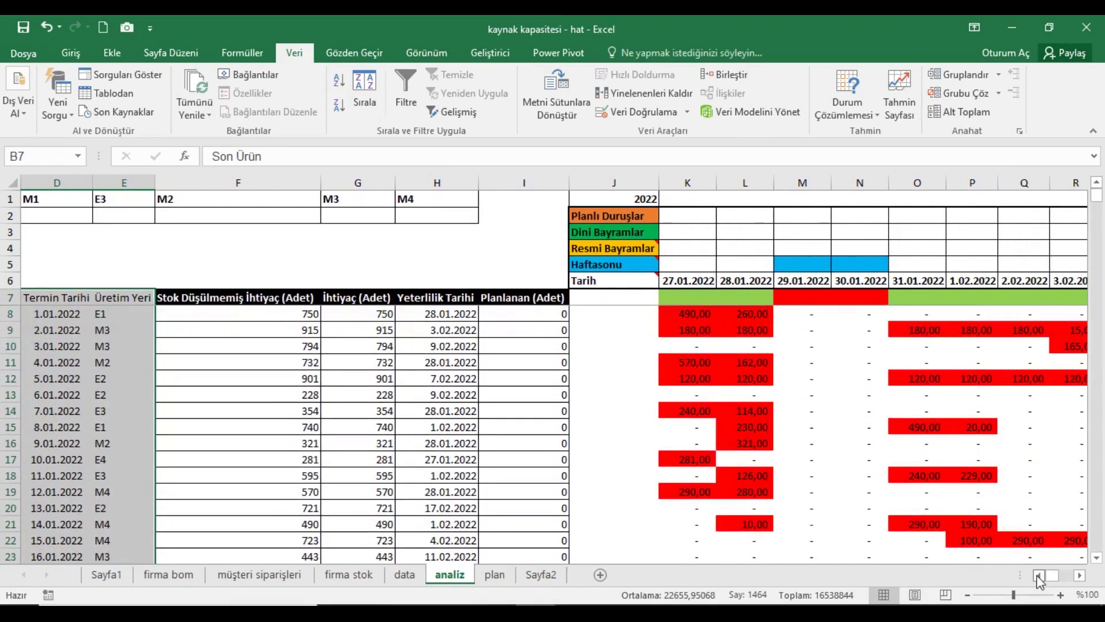
click(1039, 575)
click(1039, 575)
click(1039, 575)
drag(107, 305, 248, 299)
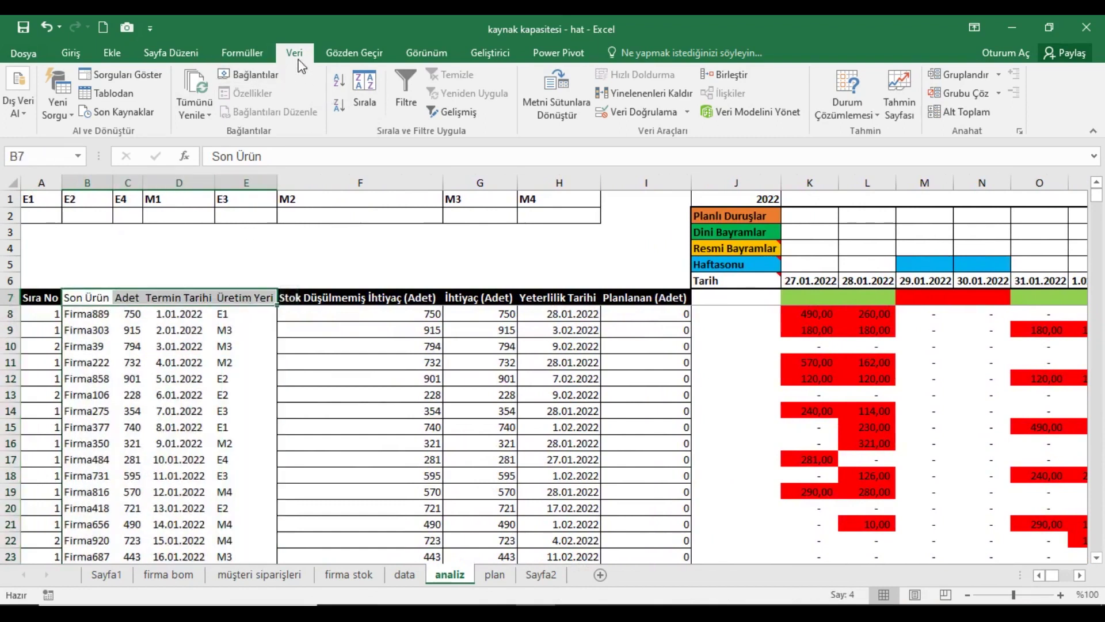
Filter the order table's Üretim Yeri column to show only E1 rows.
click(406, 92)
click(264, 334)
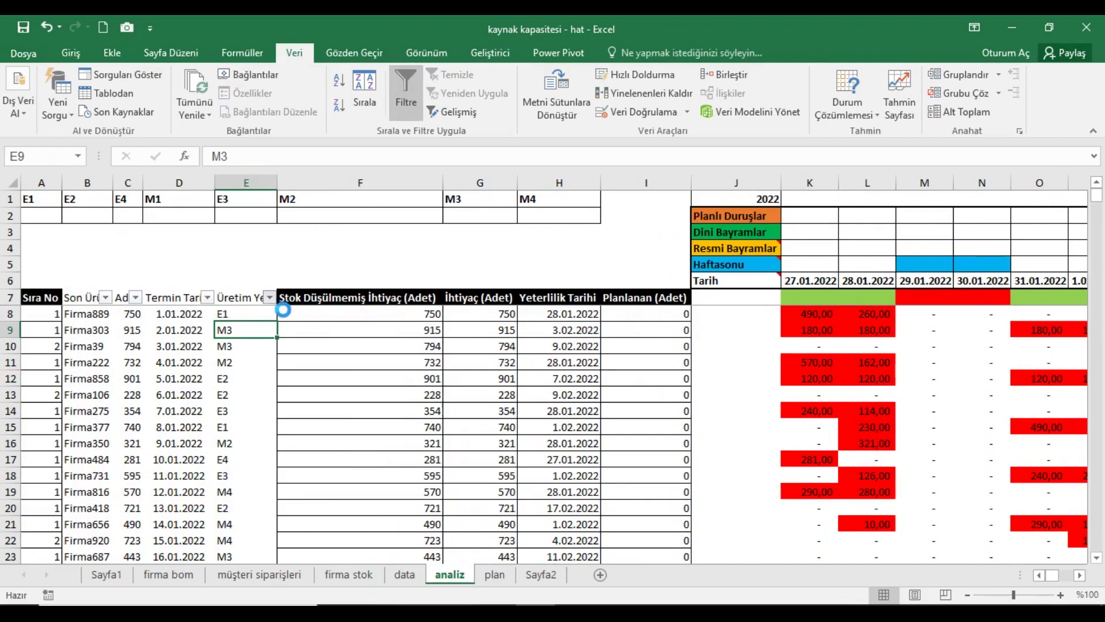
click(270, 297)
click(94, 429)
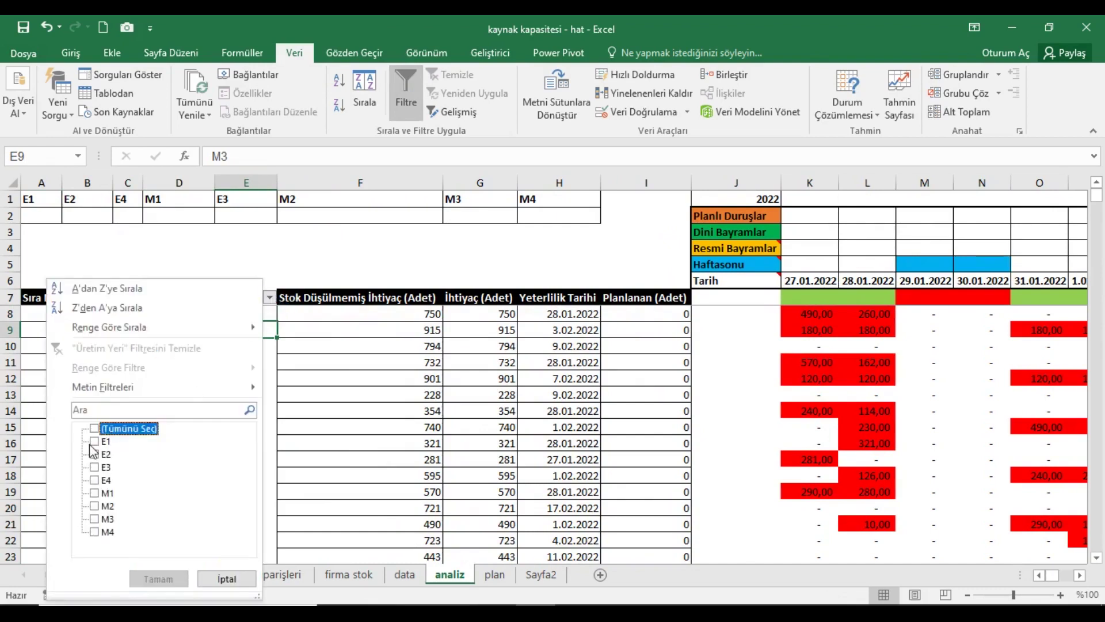
click(94, 442)
click(158, 578)
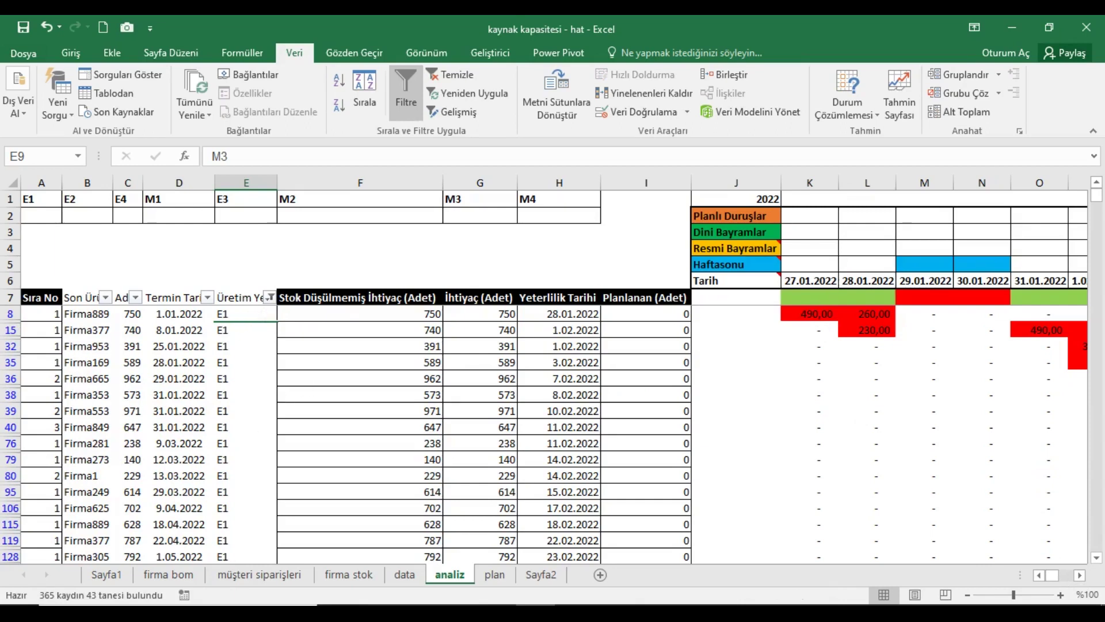
Browse the load chart's later date columns, then return to the first columns.
click(1080, 575)
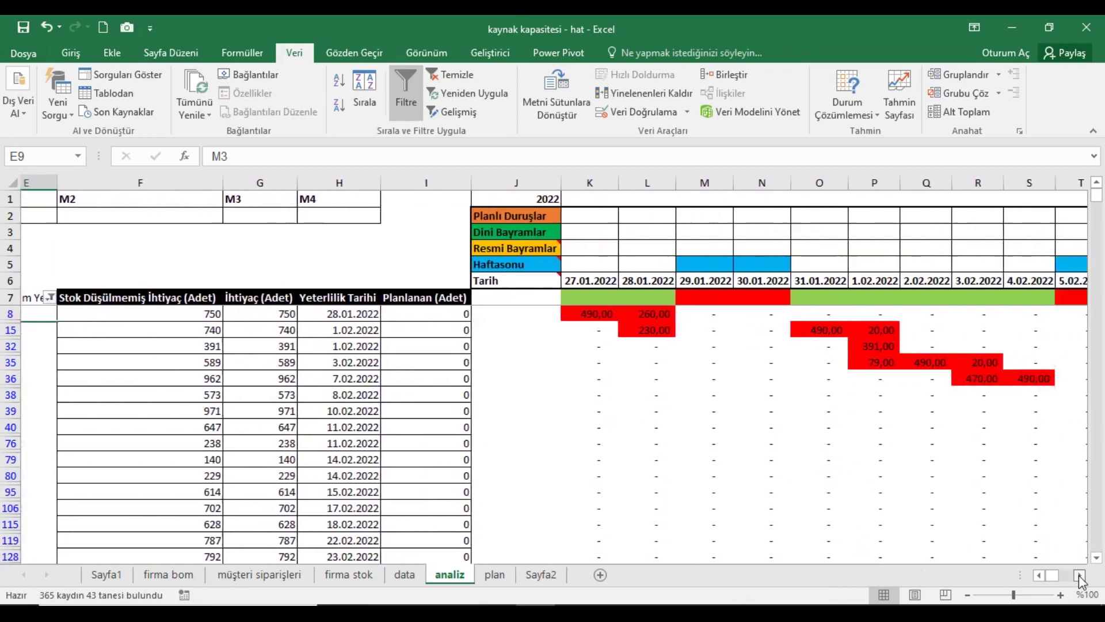
click(1080, 574)
click(1039, 575)
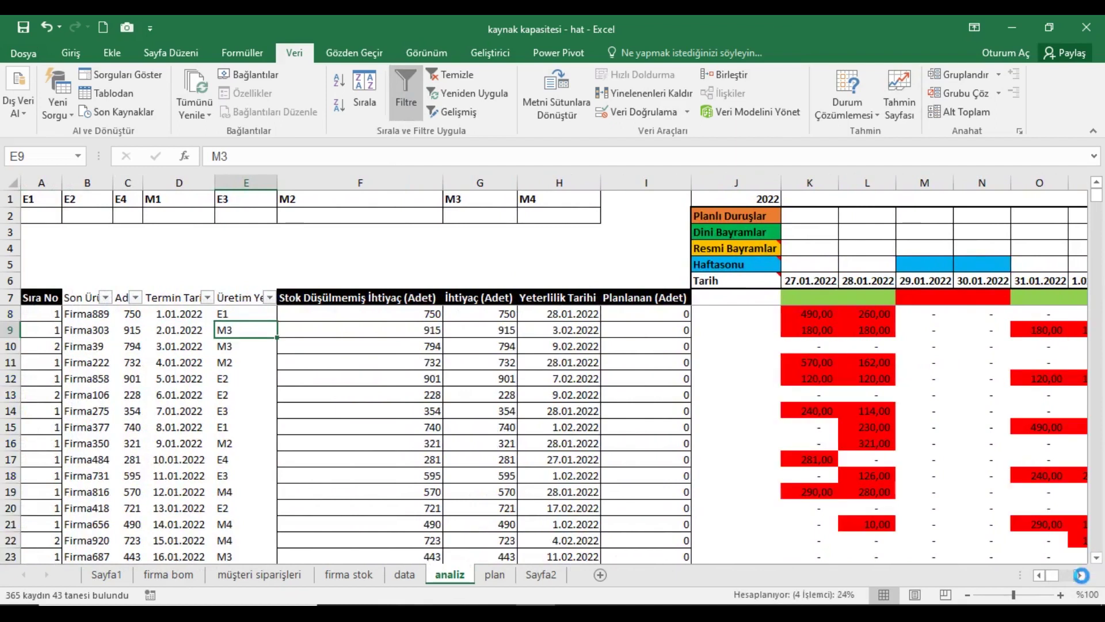
scroll(905, 491, right, 5)
scroll(905, 491, down, 5)
scroll(905, 491, down, 5)
scroll(907, 493, down, 3)
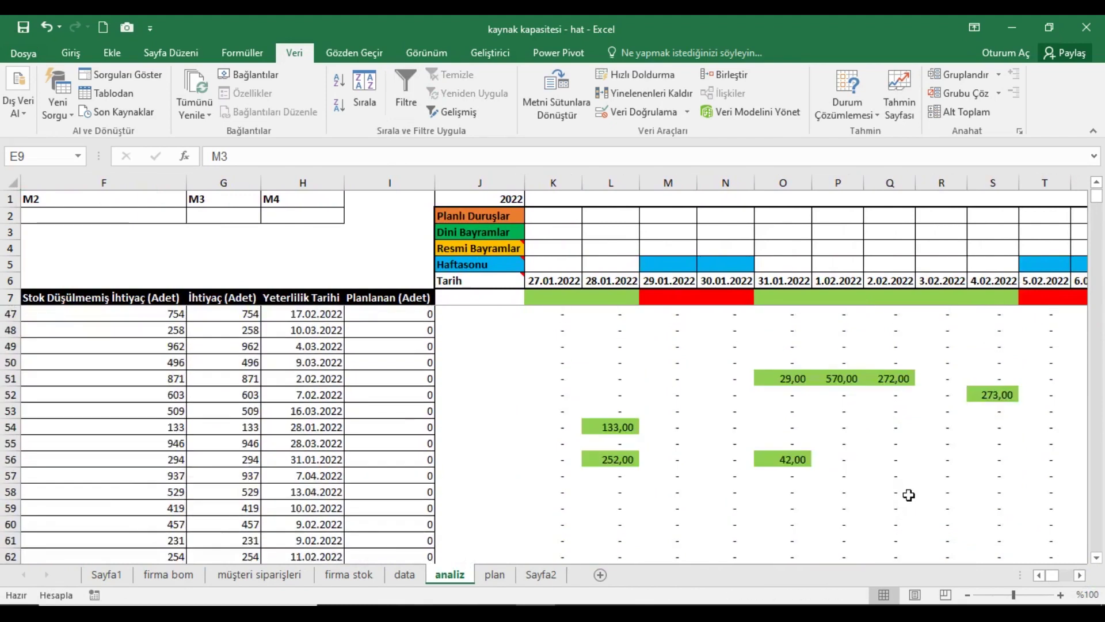
scroll(909, 496, up, 2)
scroll(910, 495, up, 1)
scroll(913, 495, up, 10)
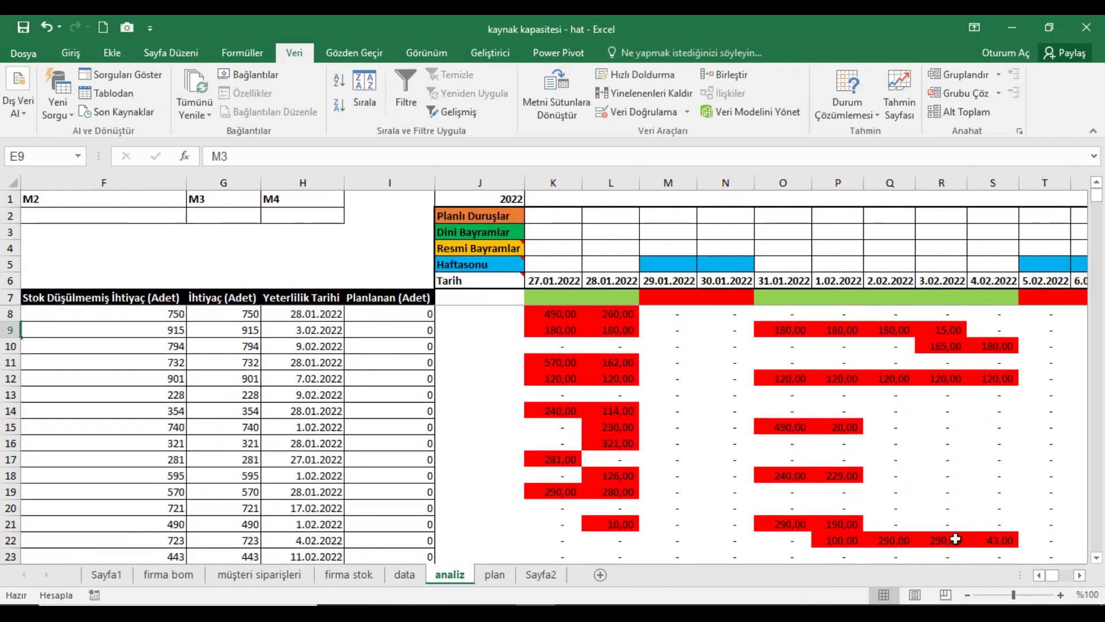
click(1040, 575)
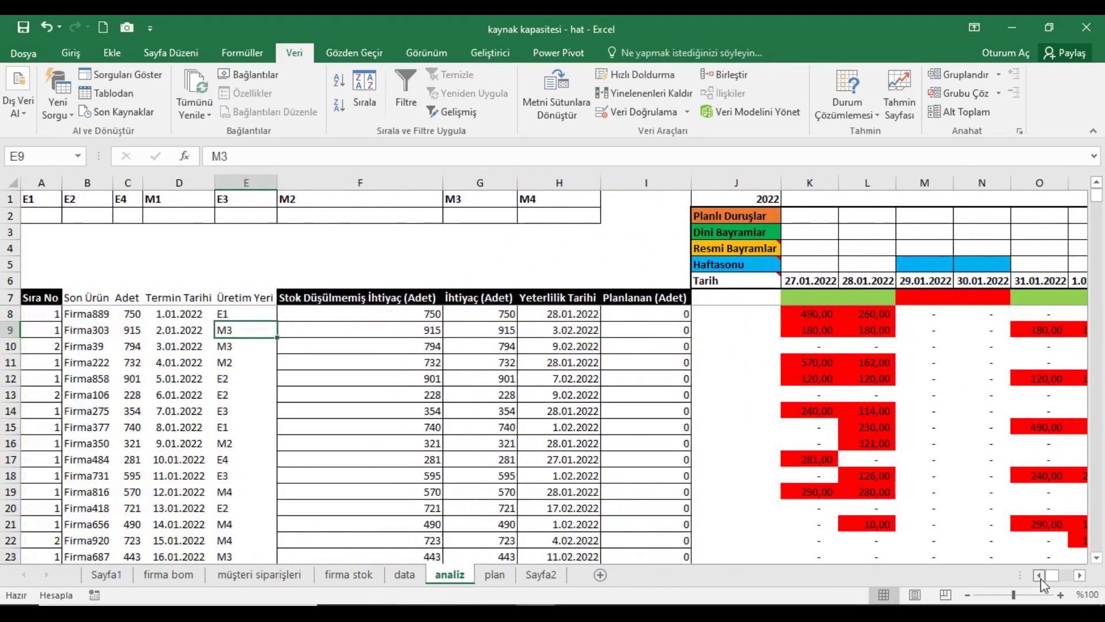
Sort the Son Ürün–Üretim Yeri orders by Üretim Yeri, Termin Tarihi oldest first, then Son Ürün.
click(89, 297)
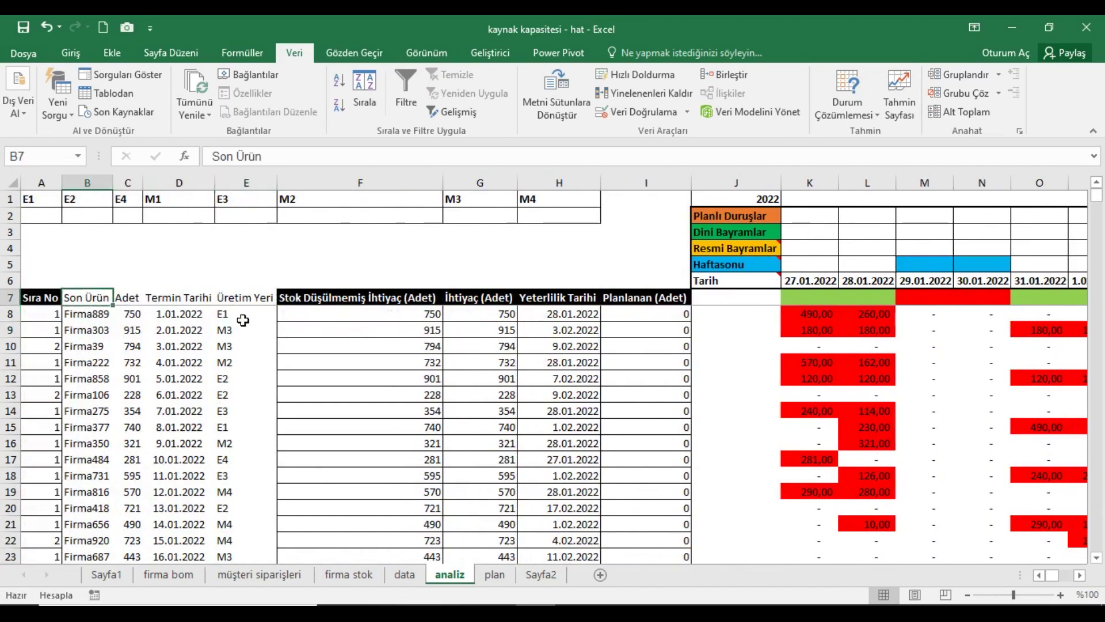
key(shift+Right)
key(shift+Right)
key(shift+Right)
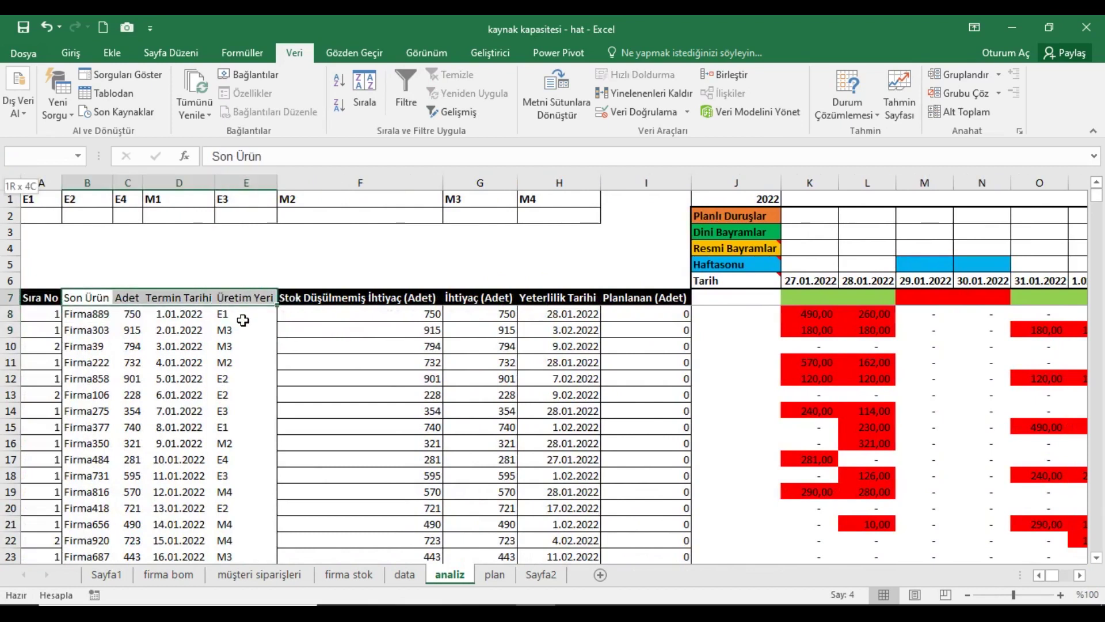
key(ctrl+shift+Down)
click(363, 94)
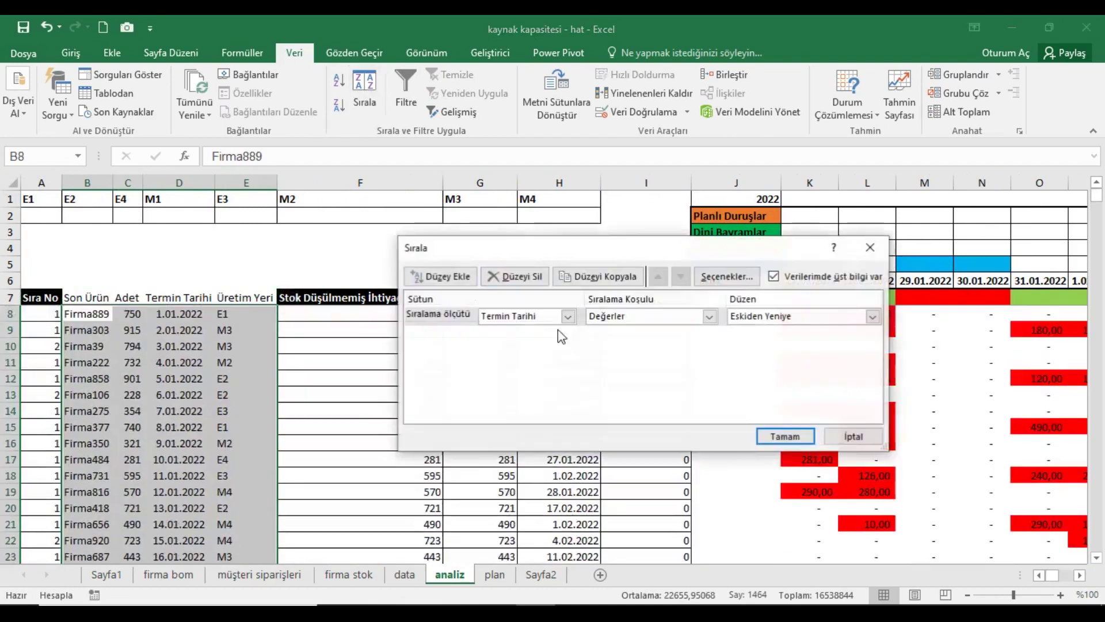
click(465, 281)
click(466, 281)
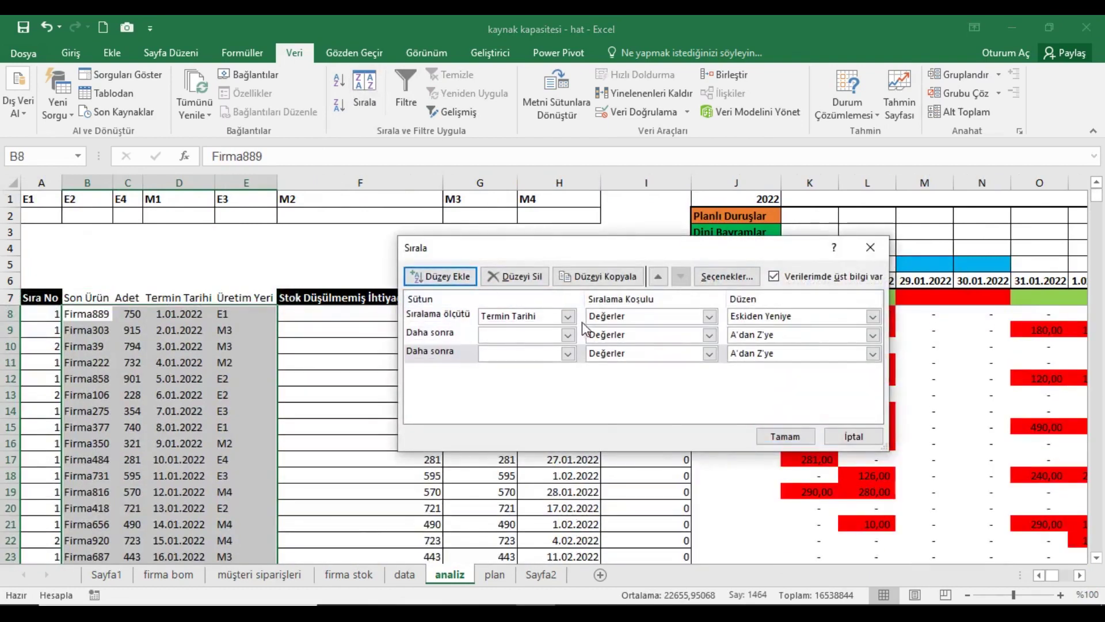
click(568, 316)
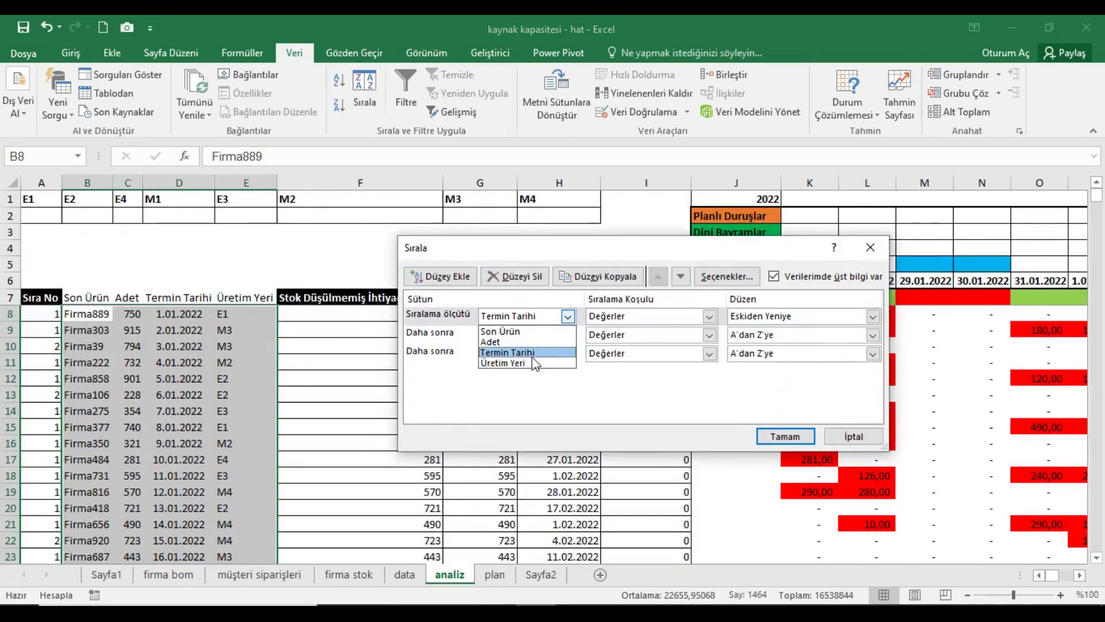
click(533, 362)
click(568, 334)
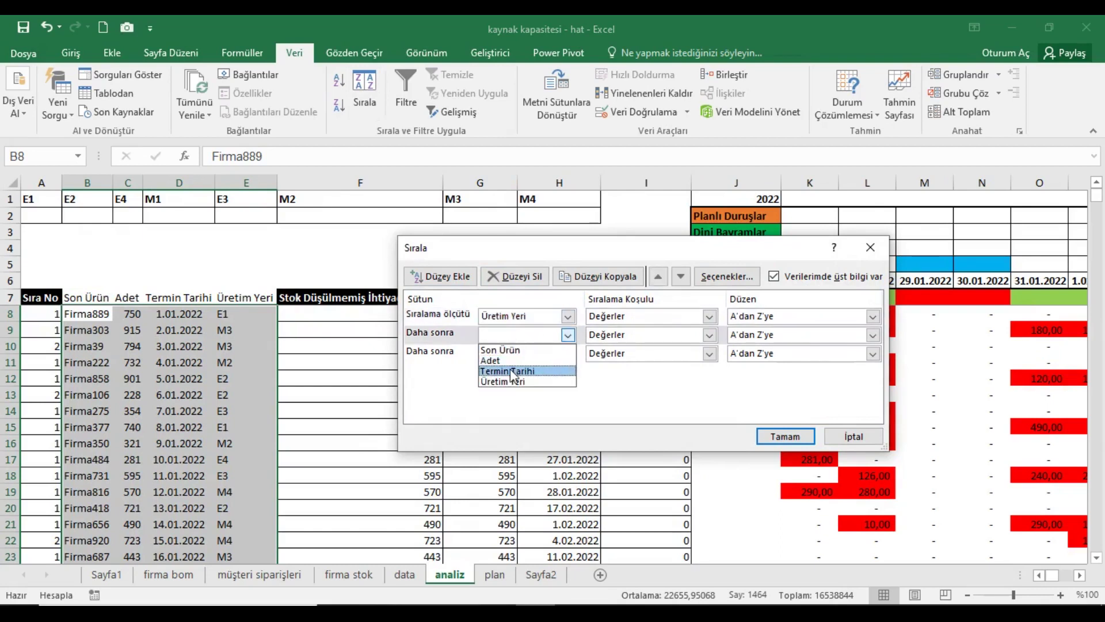
click(511, 372)
click(508, 353)
click(509, 372)
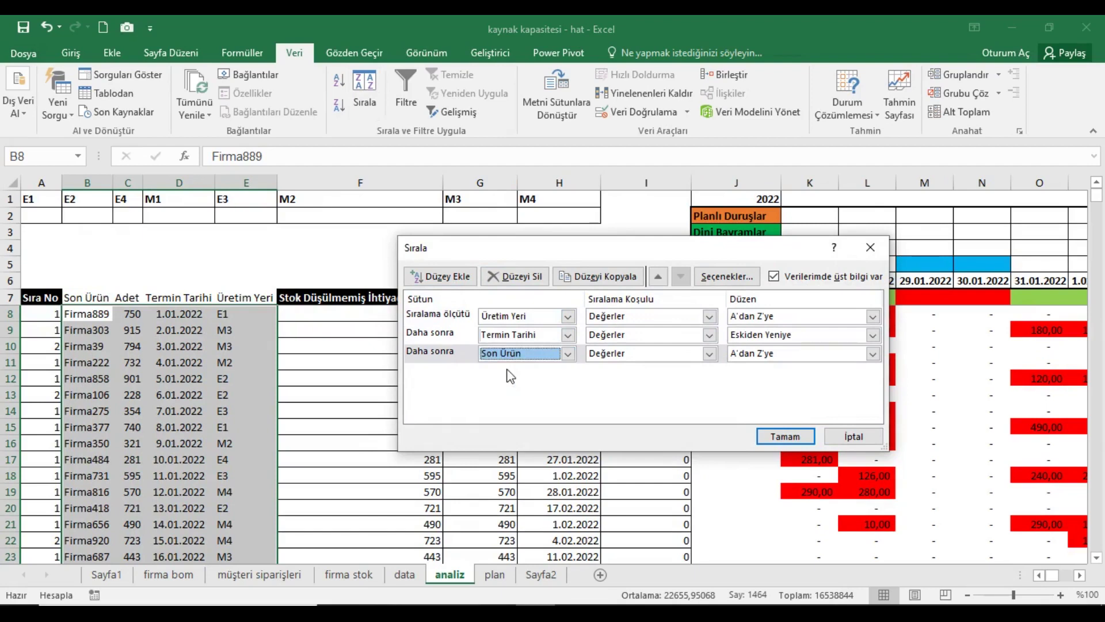
click(785, 436)
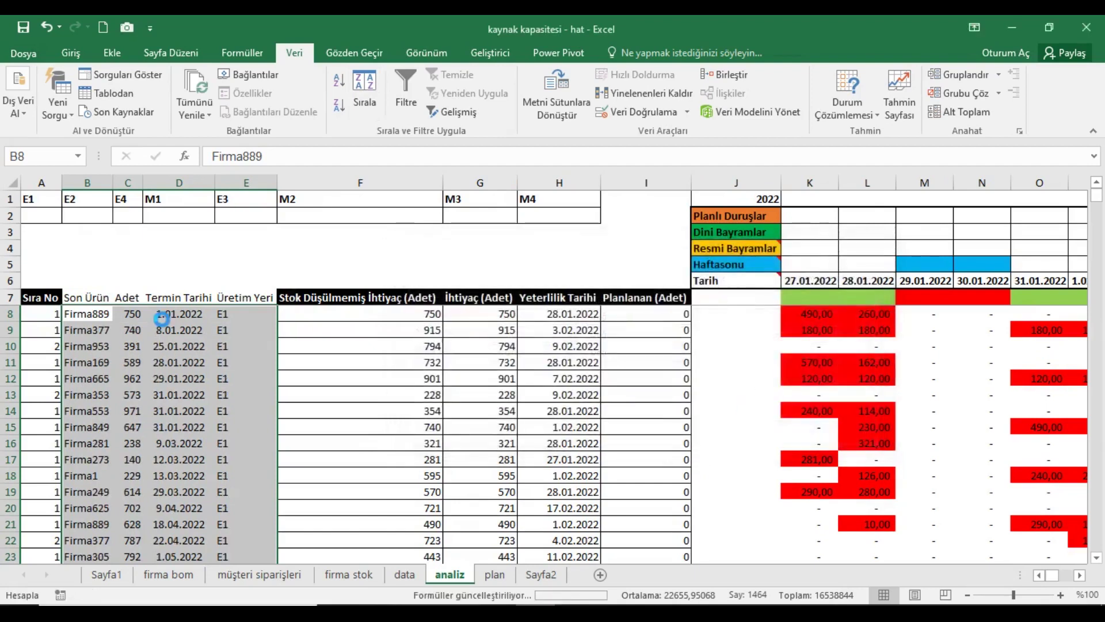
click(103, 299)
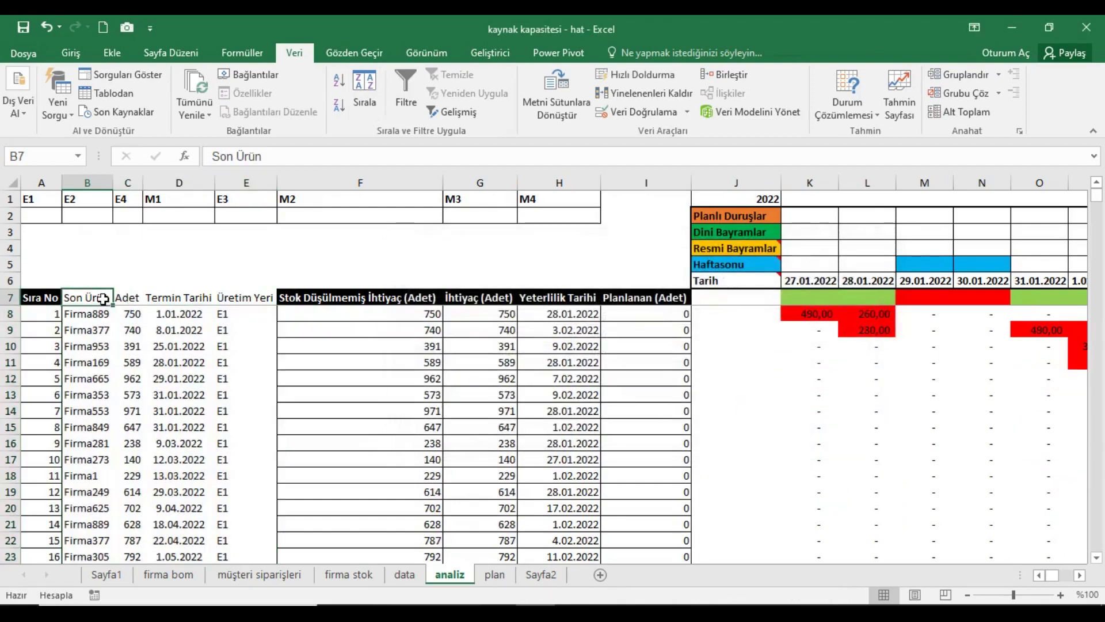
click(1079, 575)
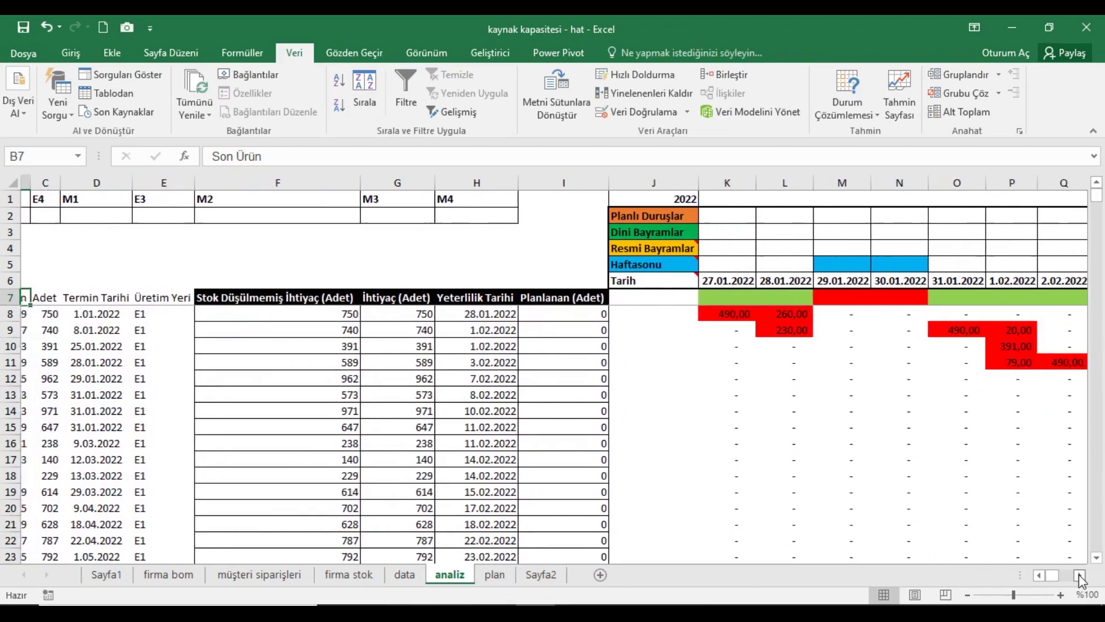
click(1079, 574)
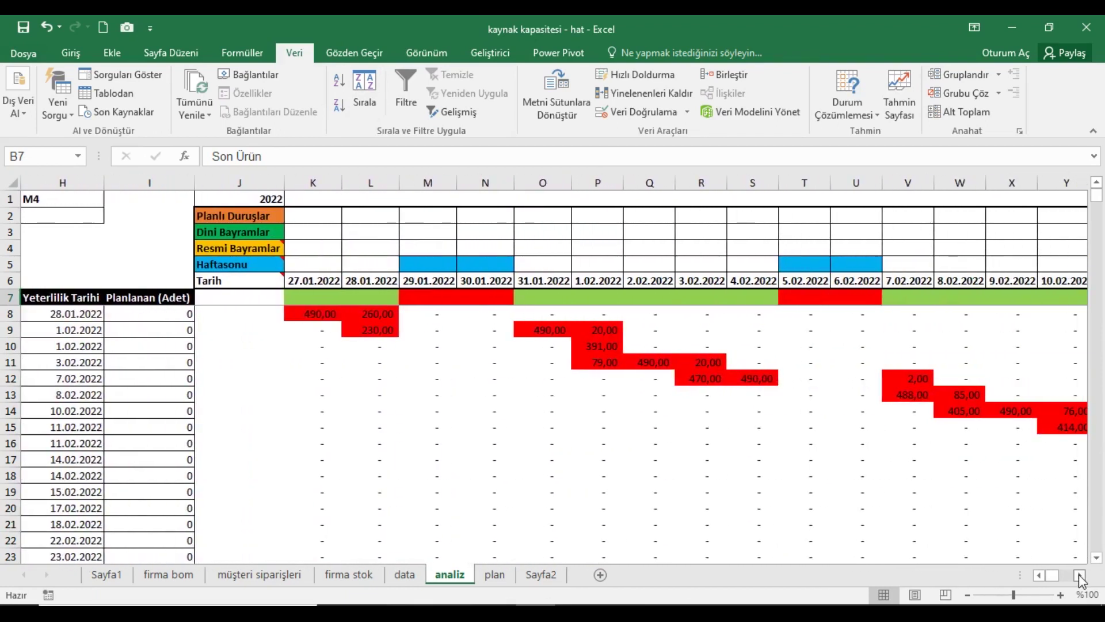
click(1079, 575)
click(1079, 574)
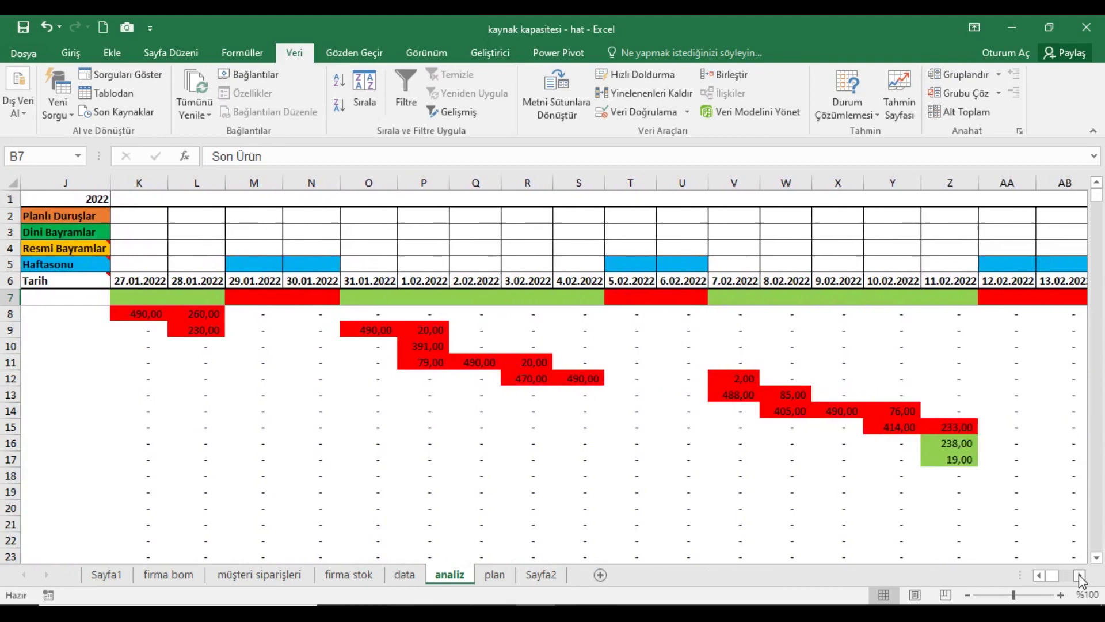
click(1041, 576)
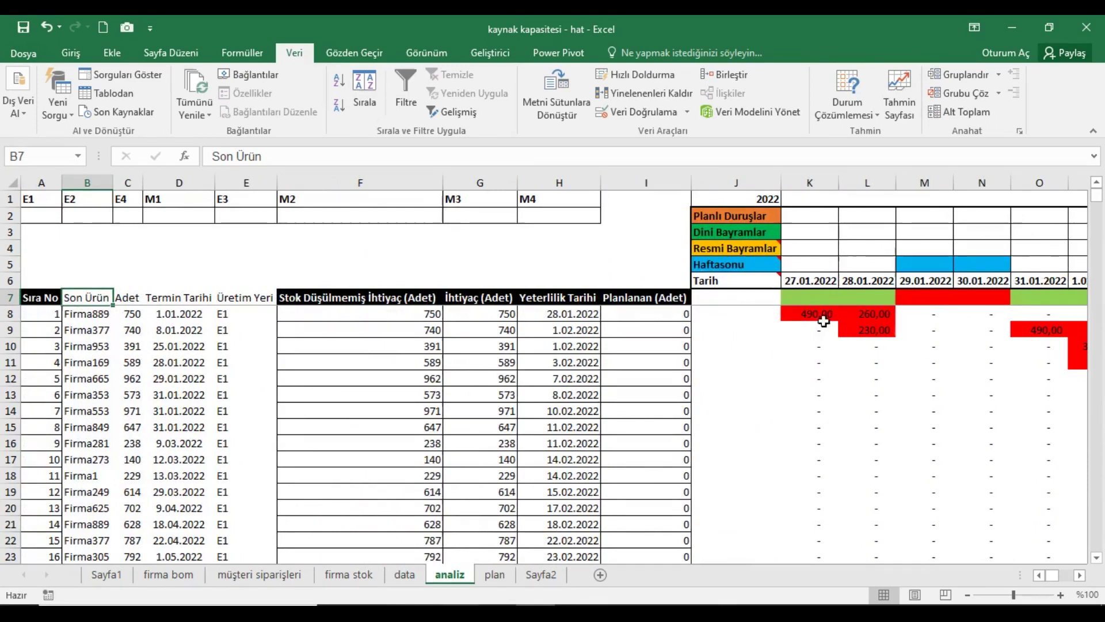
click(1080, 575)
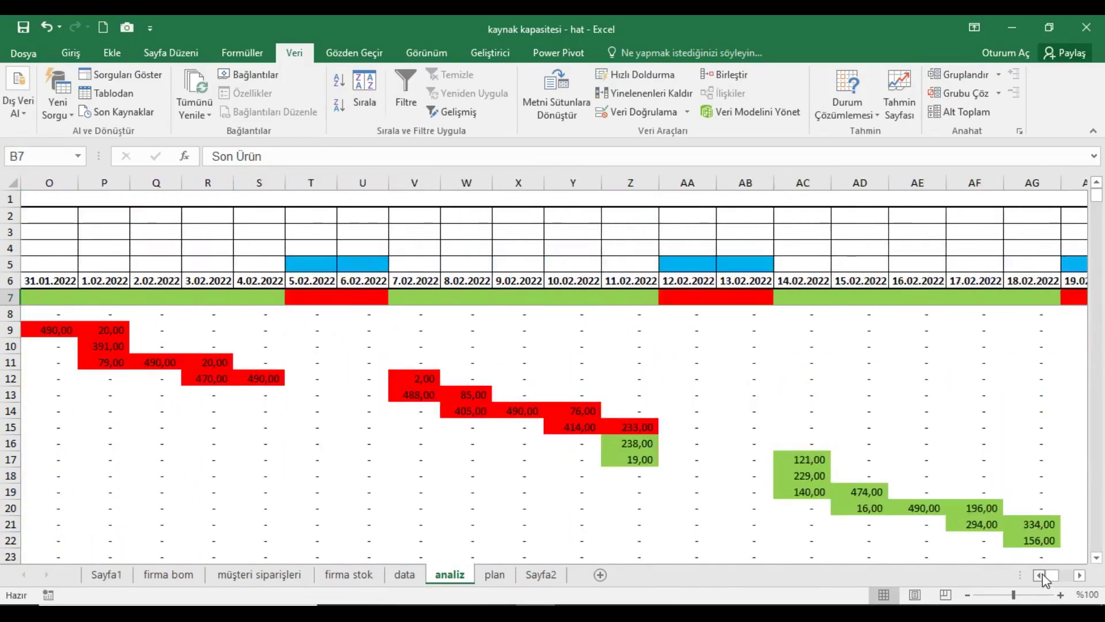
click(1043, 574)
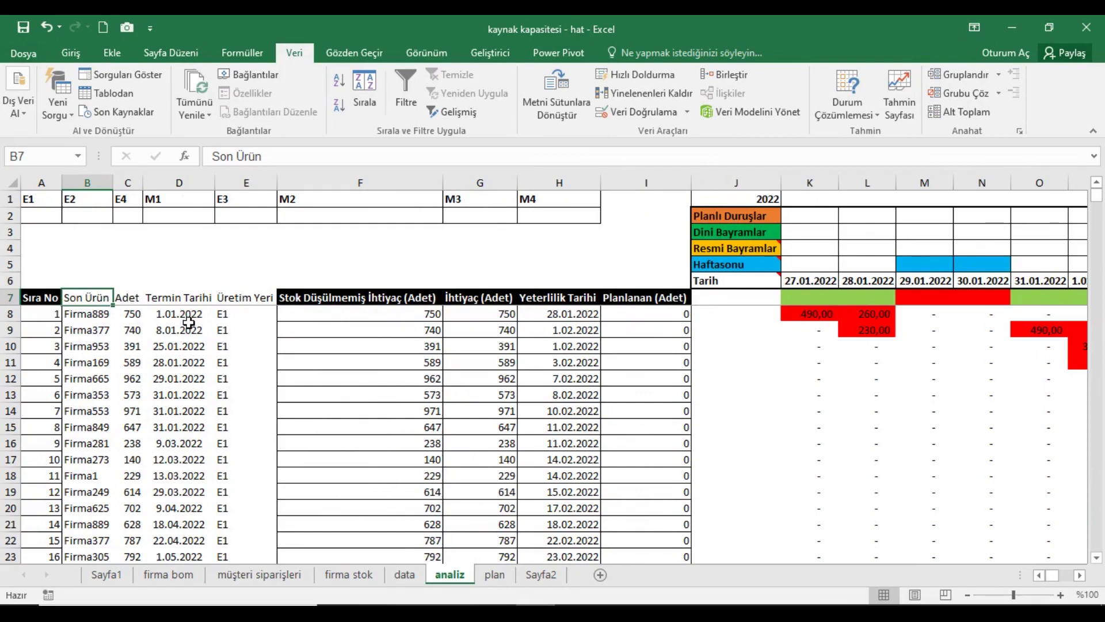
click(104, 321)
key(Right)
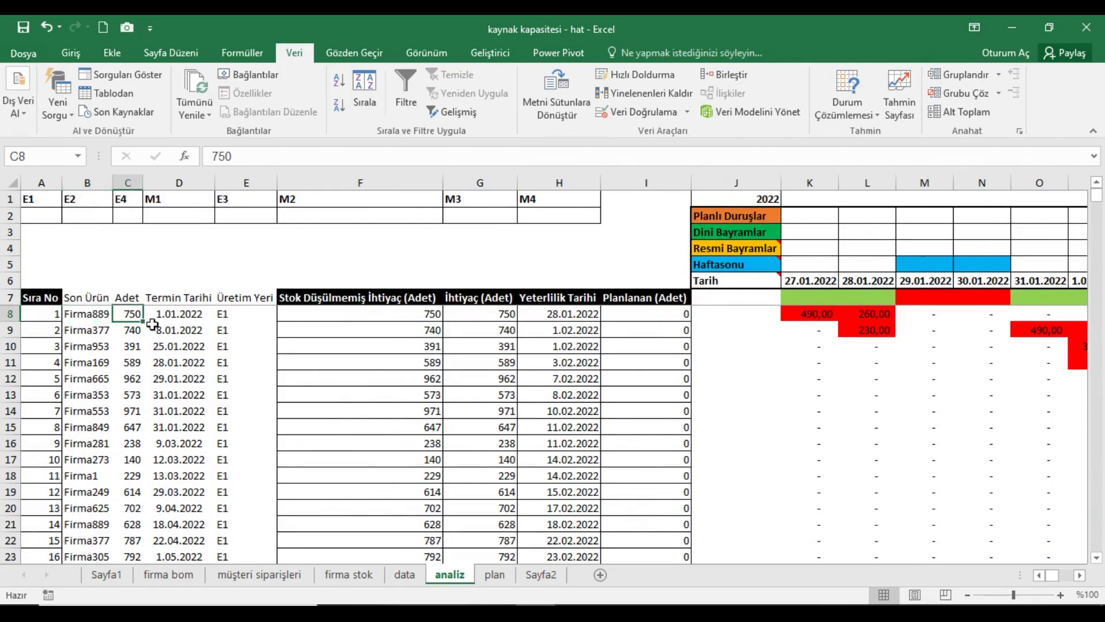
key(Right)
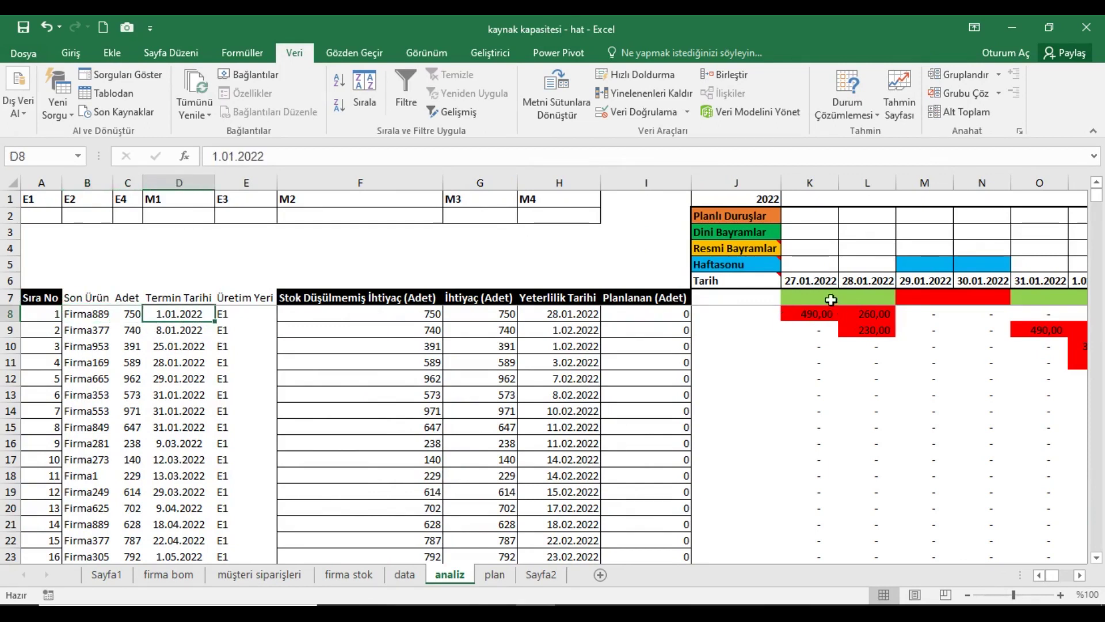
drag(823, 316, 868, 311)
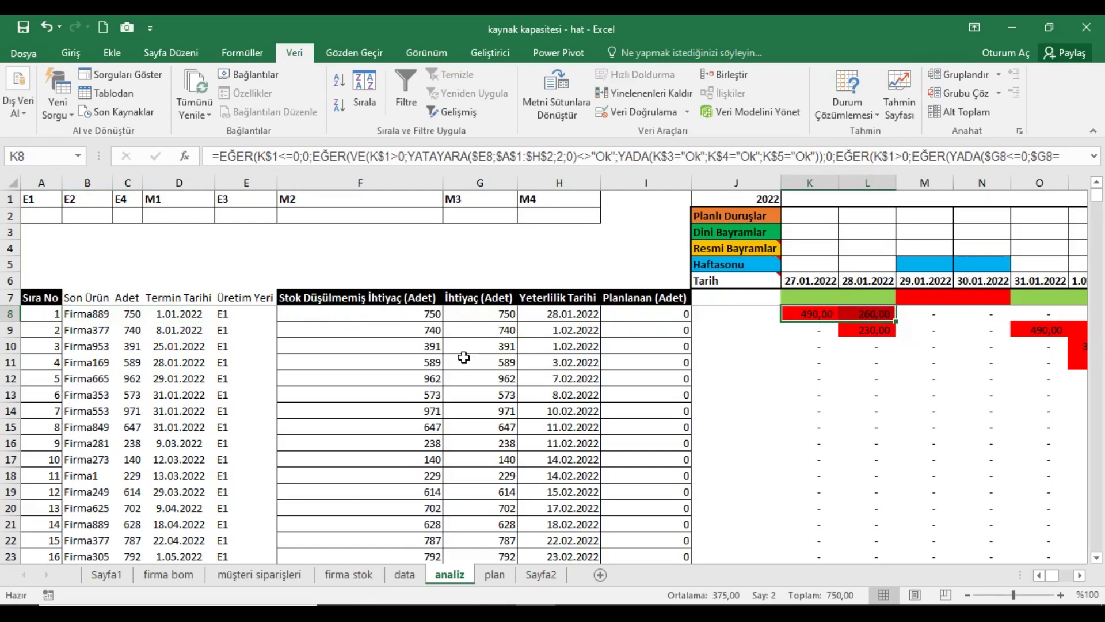
click(189, 317)
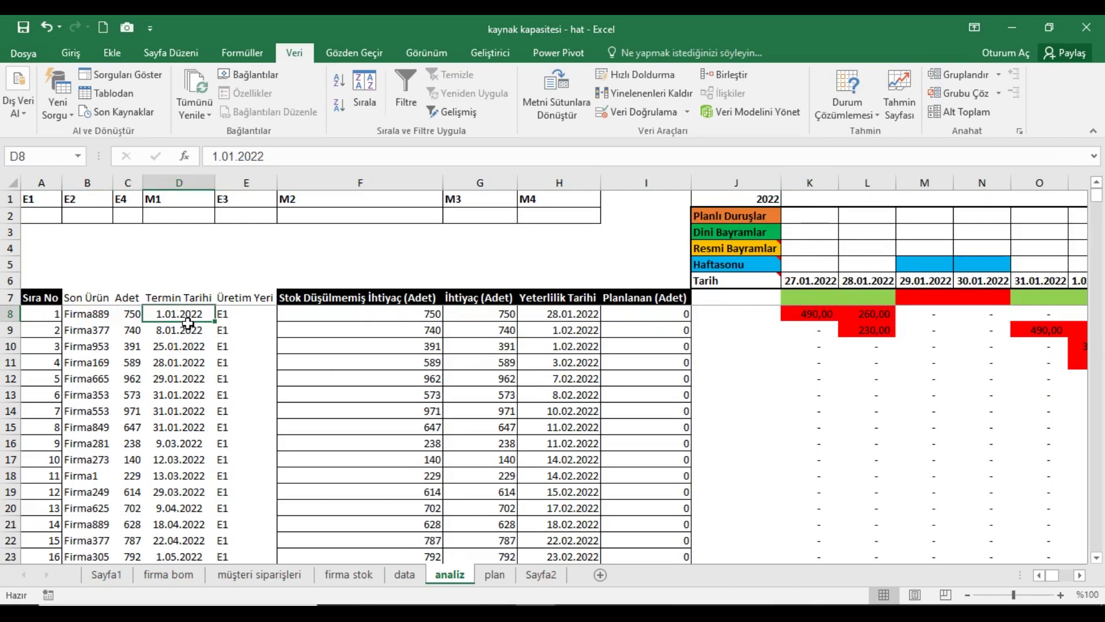
drag(810, 280, 867, 280)
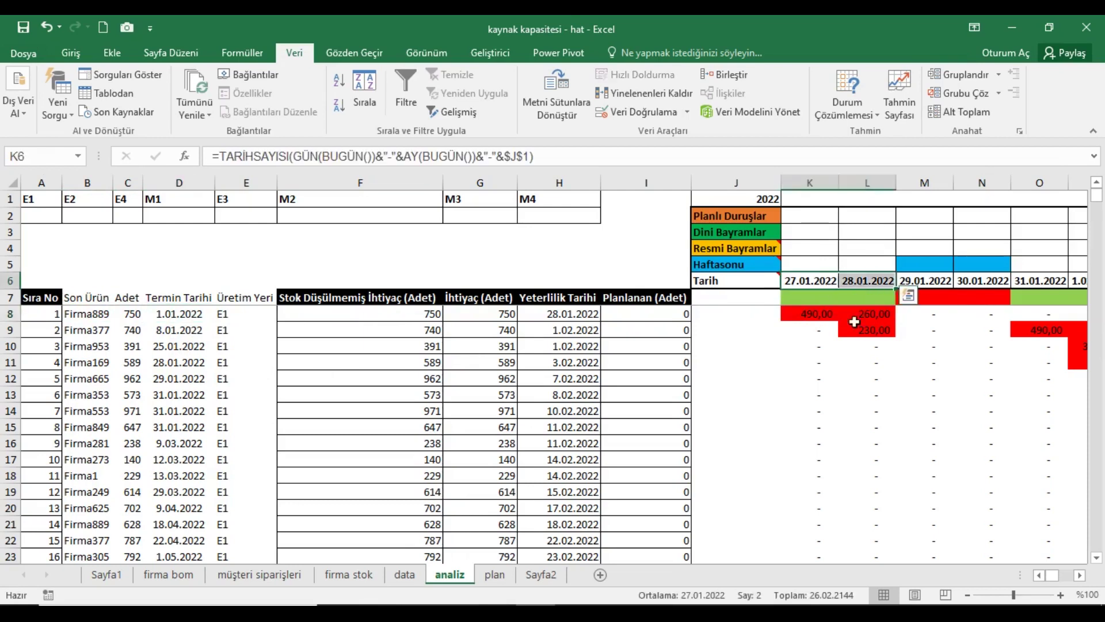
drag(810, 314, 867, 314)
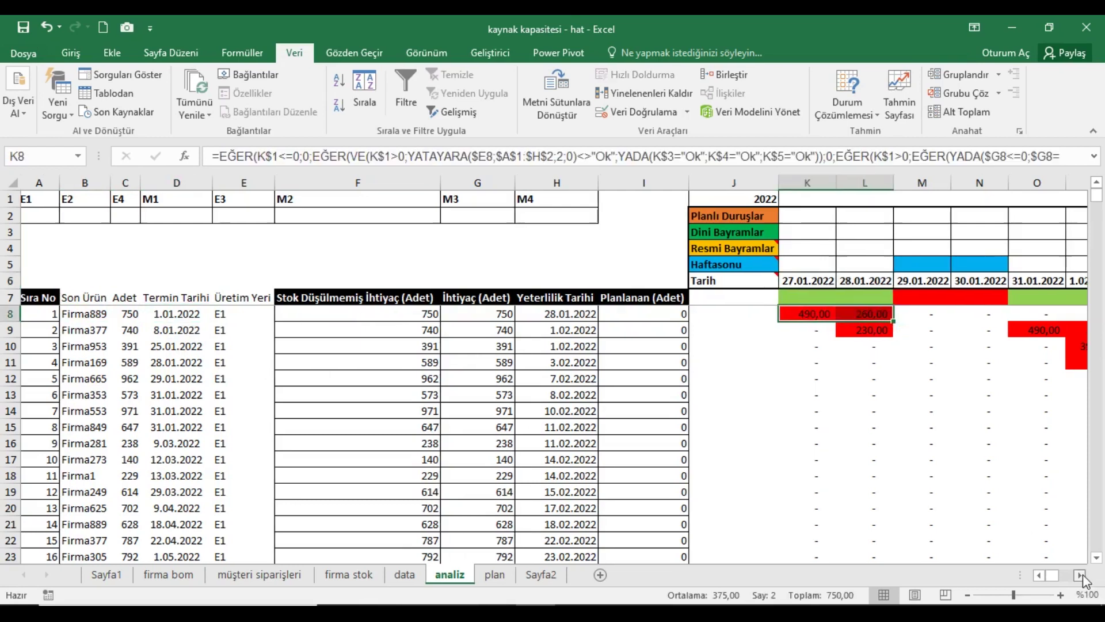
click(1081, 575)
click(1080, 575)
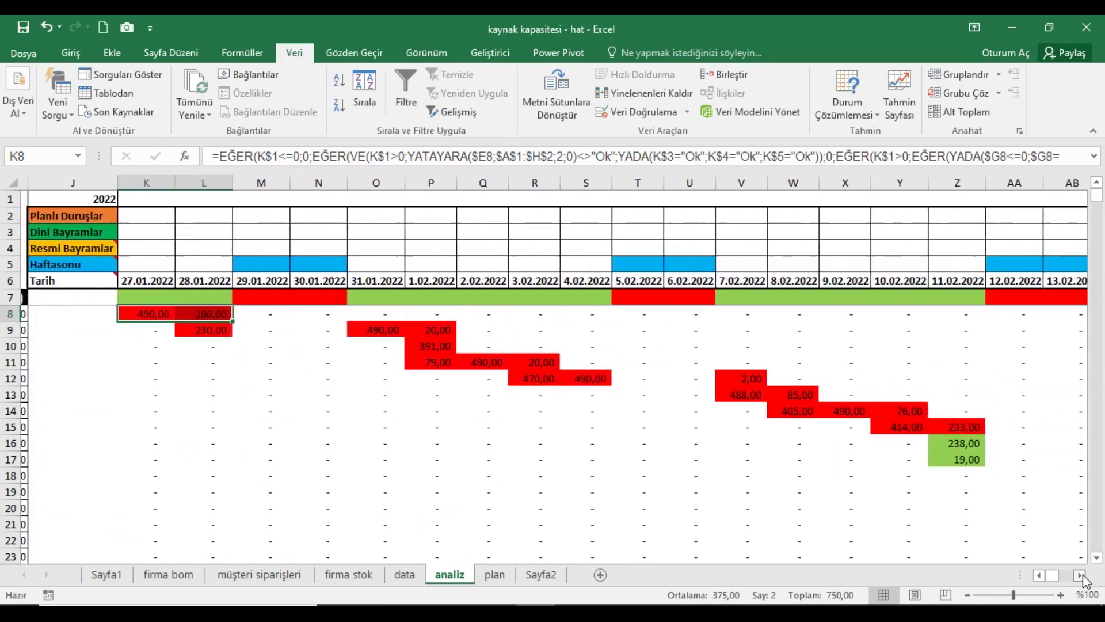
click(862, 450)
drag(862, 450, 861, 461)
key(Left)
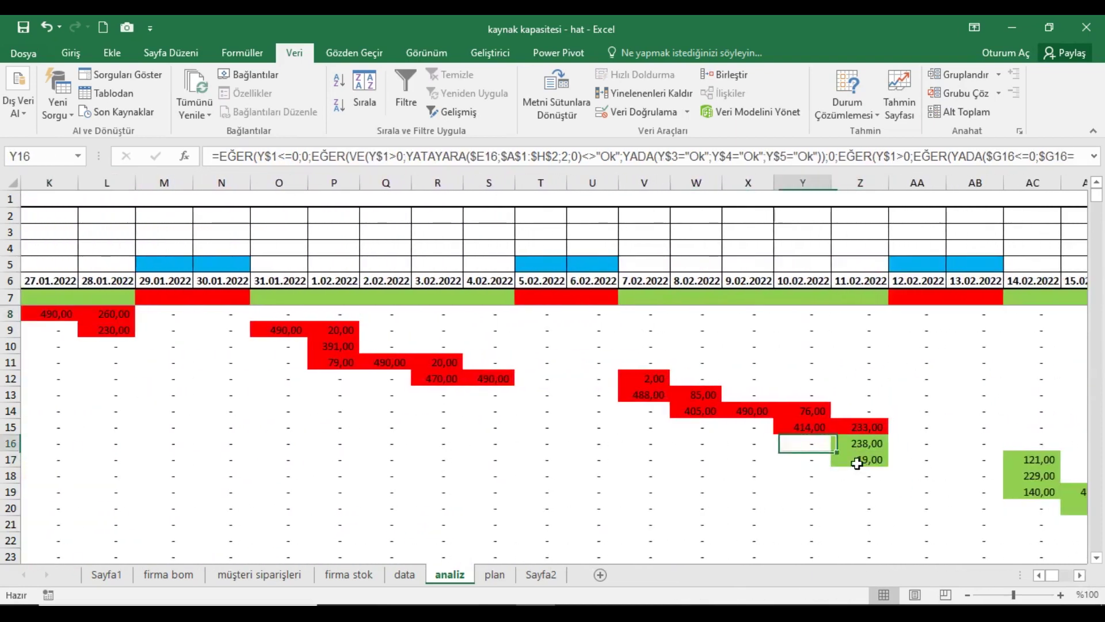
key(Left)
key(ctrl+Left)
key(ctrl+Left)
key(ctrl+Left)
key(Right)
key(Right)
key(Right)
key(Down)
key(Up)
key(Right)
key(Right)
key(Right)
key(Right)
key(Right)
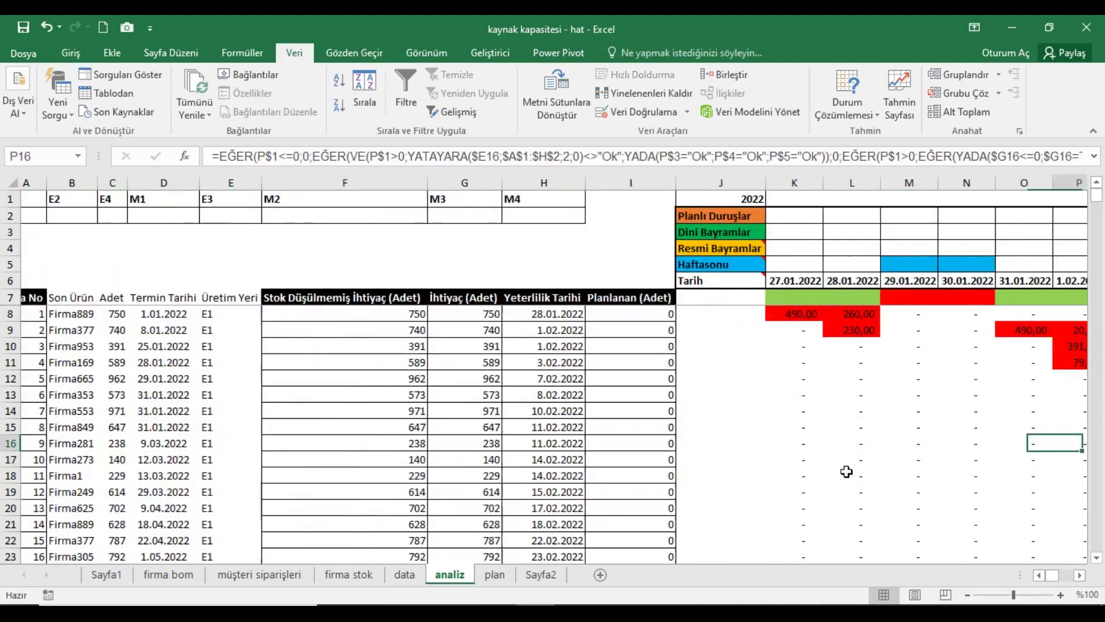
key(Right)
key(Right)
key(Right)
key(Right)
key(Right)
key(Right)
key(Right)
key(Right)
key(Right)
key(Left)
key(Left)
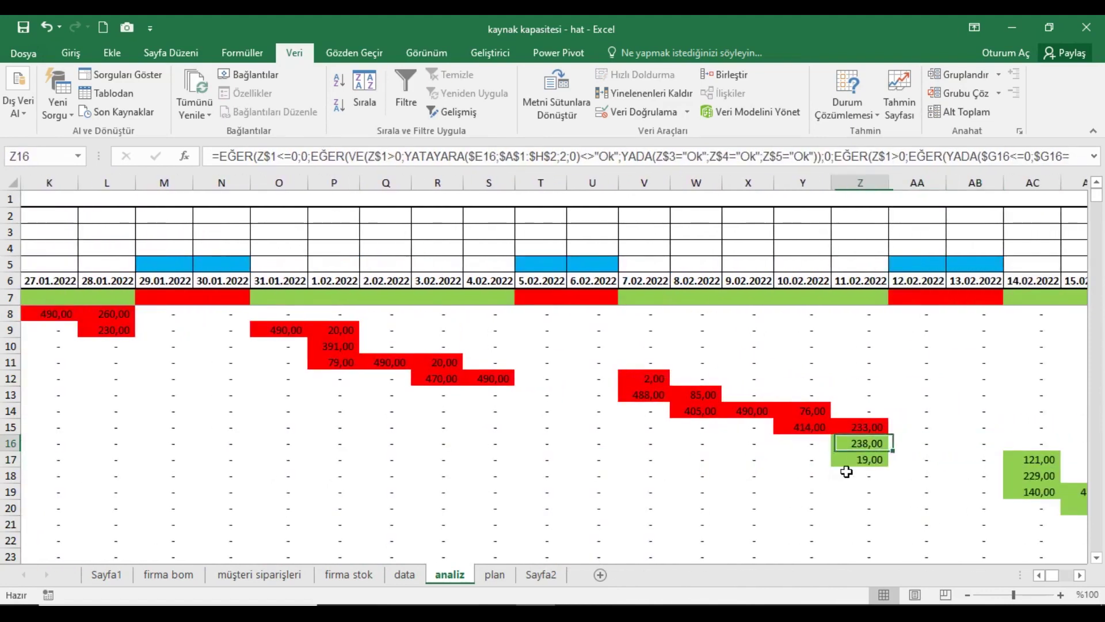
key(Down)
key(Down)
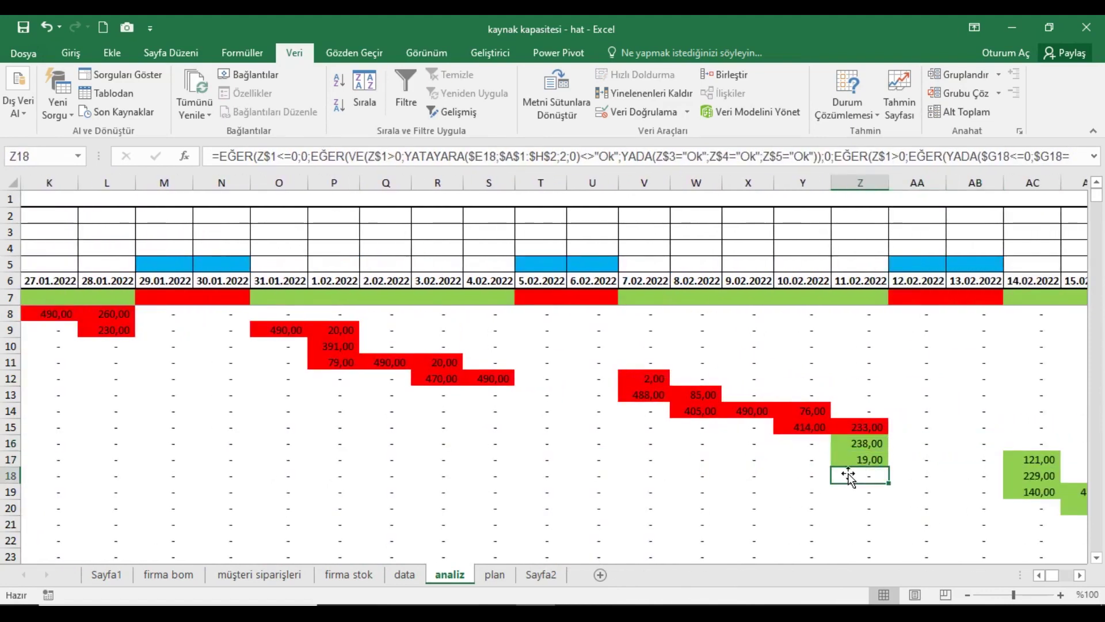
key(Right)
key(Right)
key(Right)
key(Right)
key(Right)
key(Right)
key(Right)
key(Right)
key(Right)
key(Right)
key(Right)
key(Right)
scroll(915, 458, down, 1)
Scroll across the analiz load chart's dates and select the red load block W13:Z15.
scroll(915, 459, down, 1)
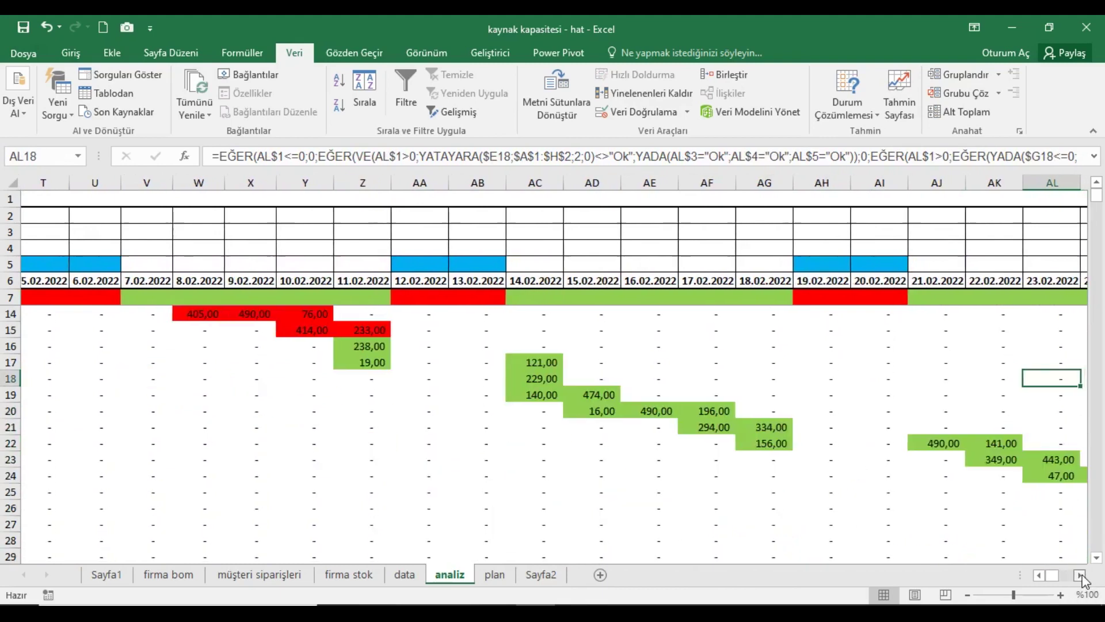
click(1080, 575)
click(1038, 575)
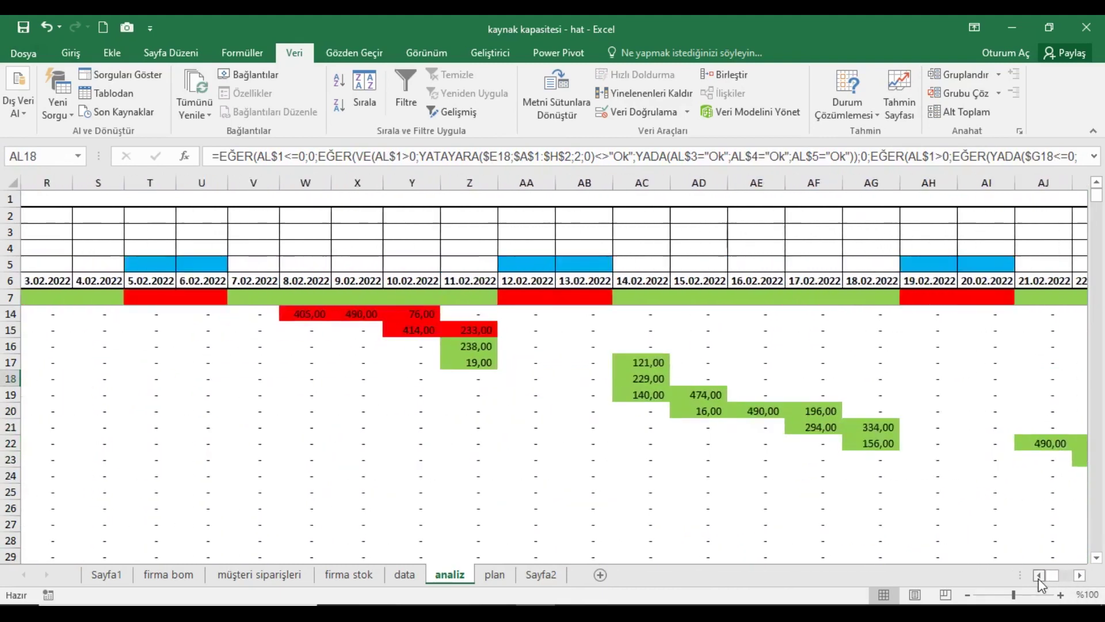
scroll(570, 426, up, 2)
click(569, 426)
drag(570, 426, 410, 394)
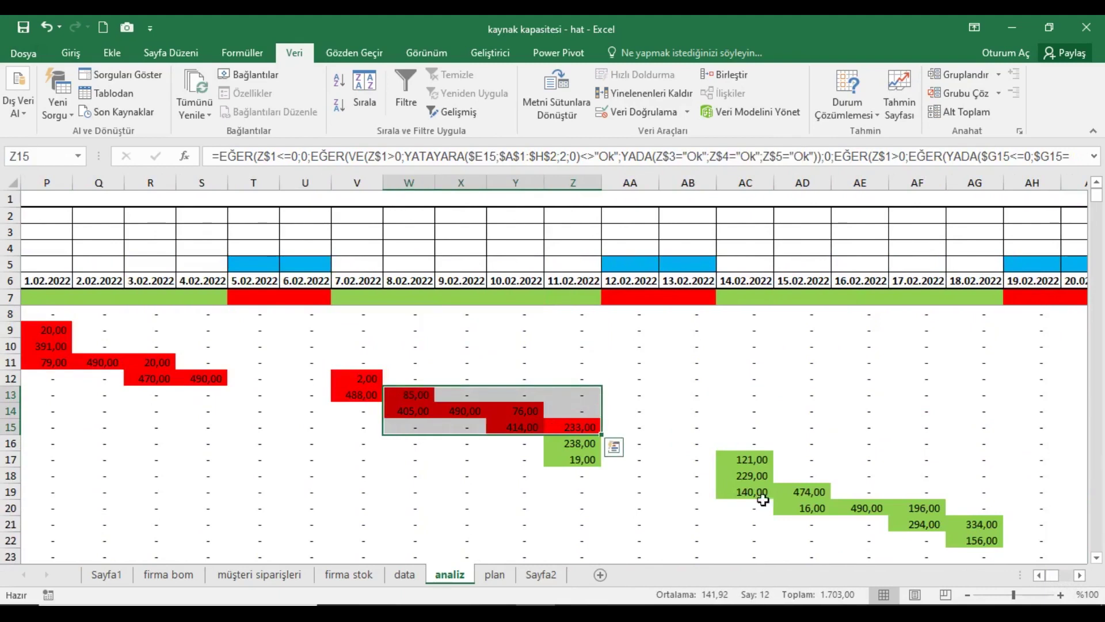
Return to column A, inspect the Planlanan (Adet) formula in I8, and switch to the plan sheet.
click(1038, 575)
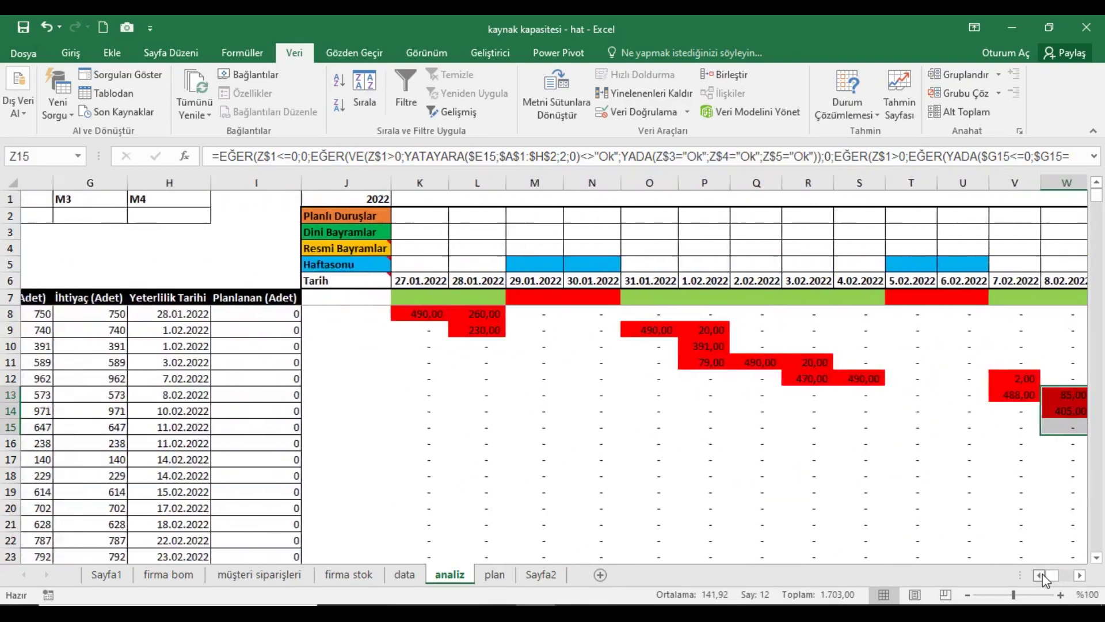
click(1043, 575)
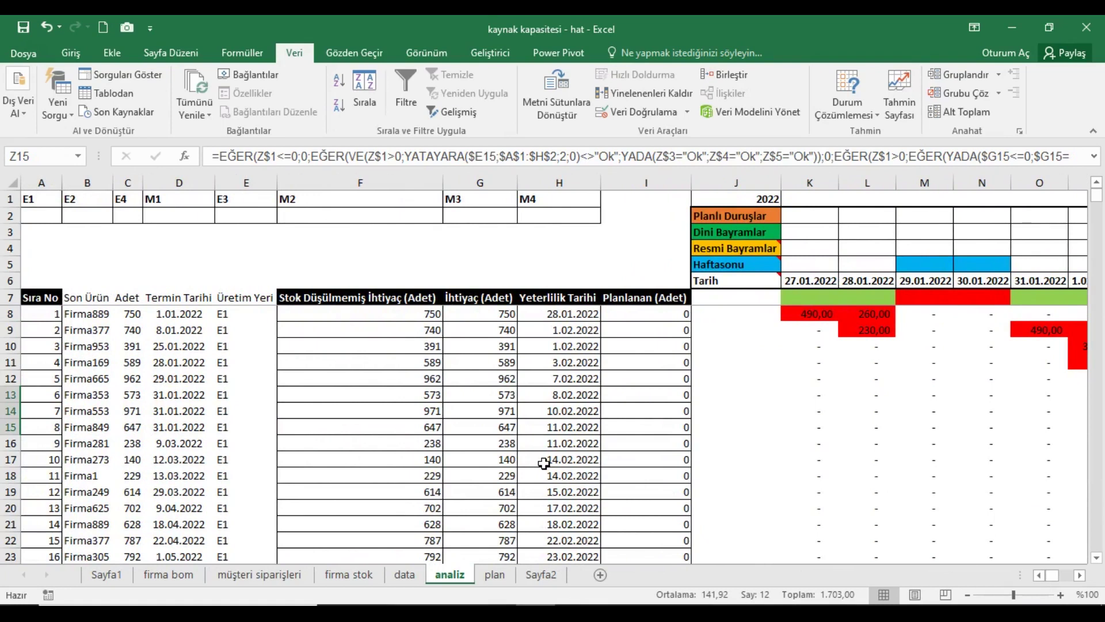
click(82, 304)
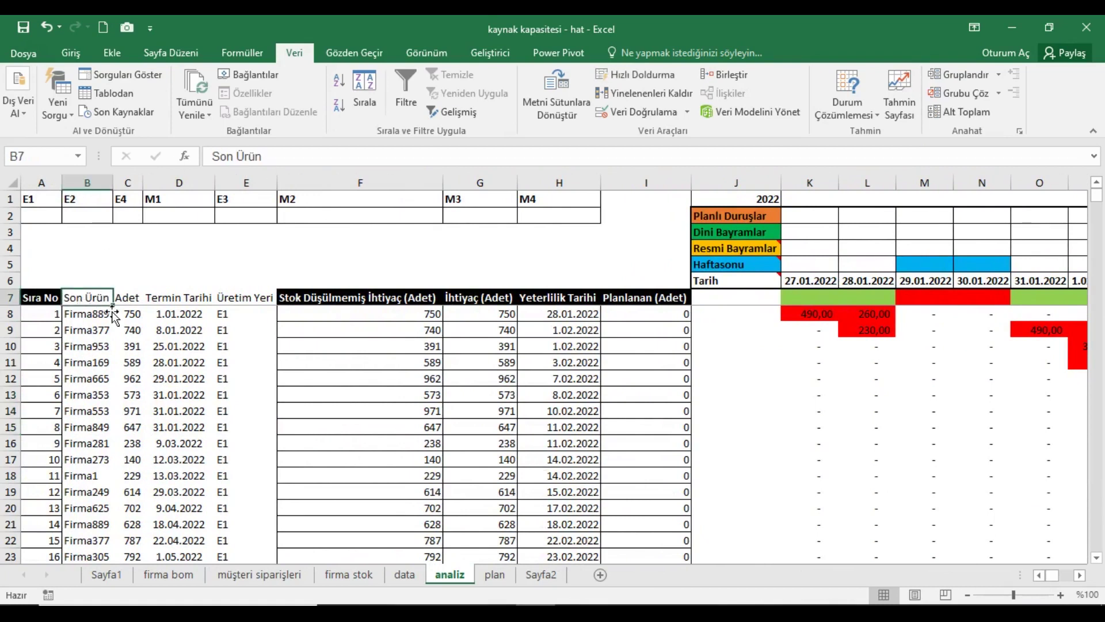
drag(654, 314, 654, 395)
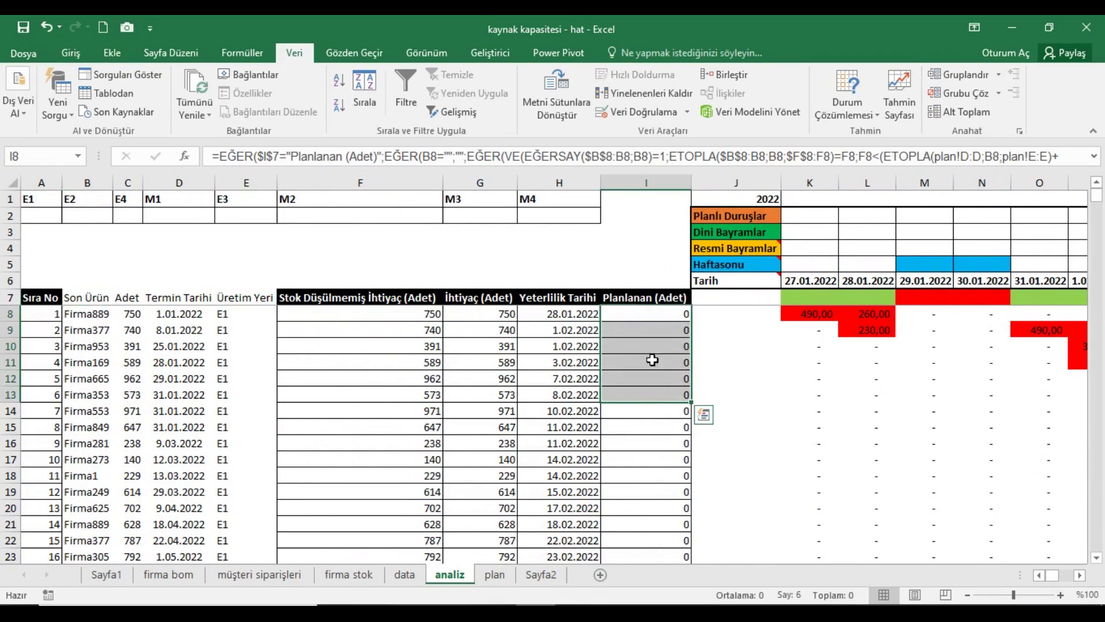
click(642, 318)
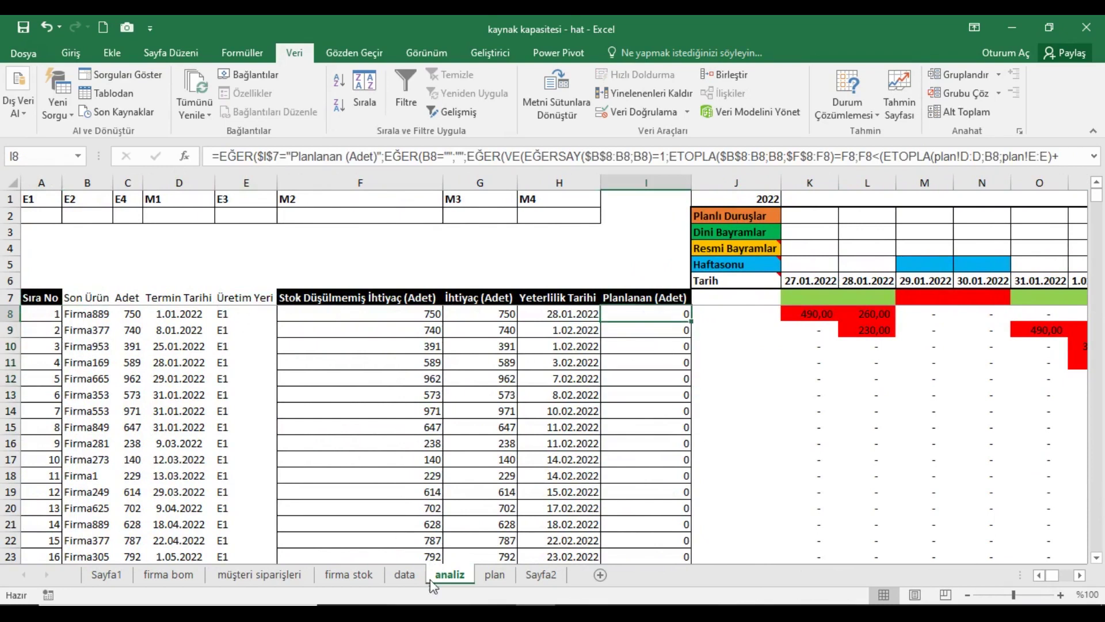
click(494, 576)
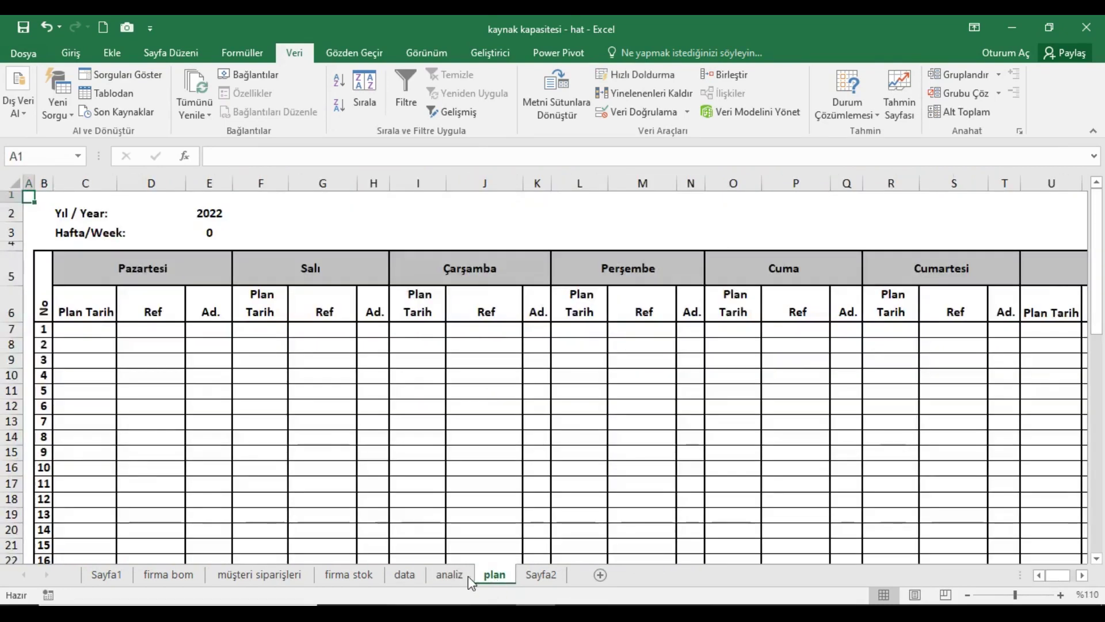
Copy product Firma889 from analiz B8 into the Monday Ref cell D7 on plan.
click(450, 575)
click(88, 314)
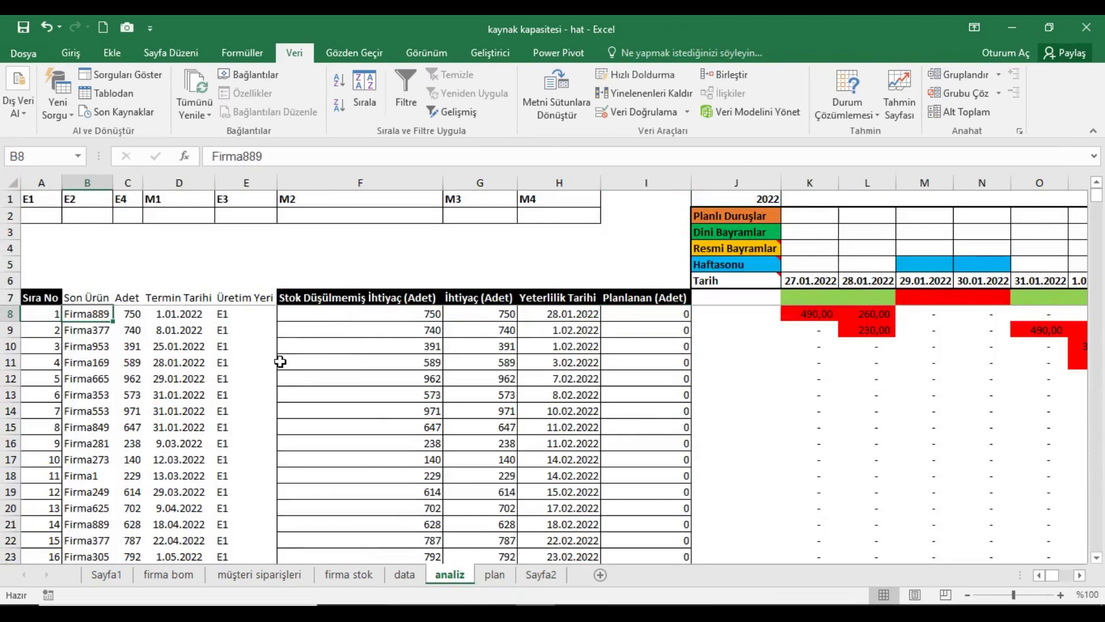
key(ctrl+c)
click(494, 575)
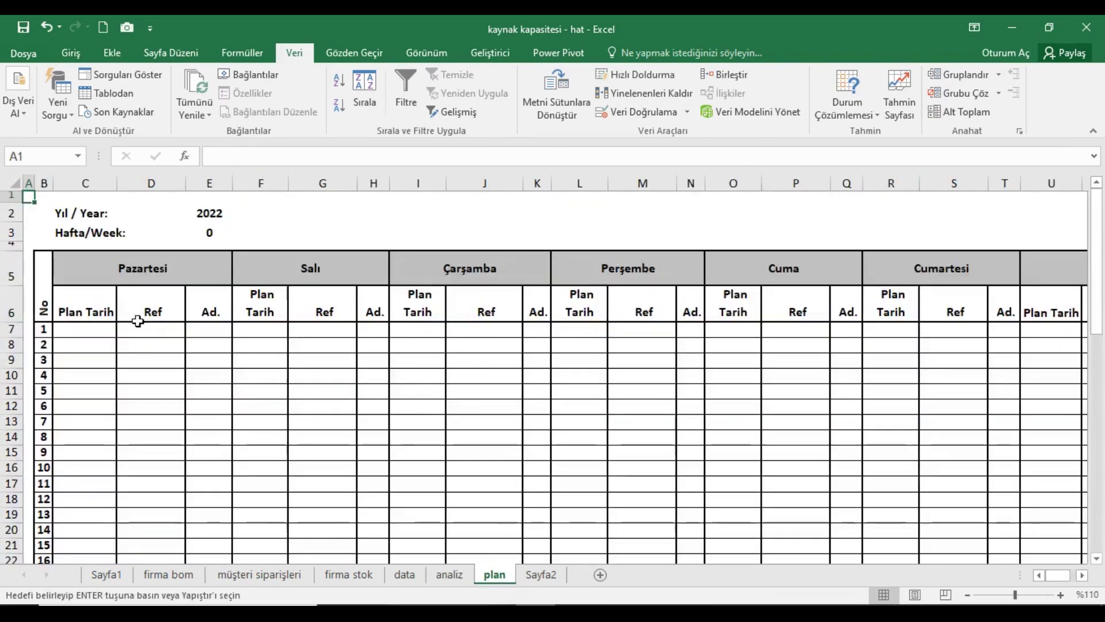
right_click(129, 331)
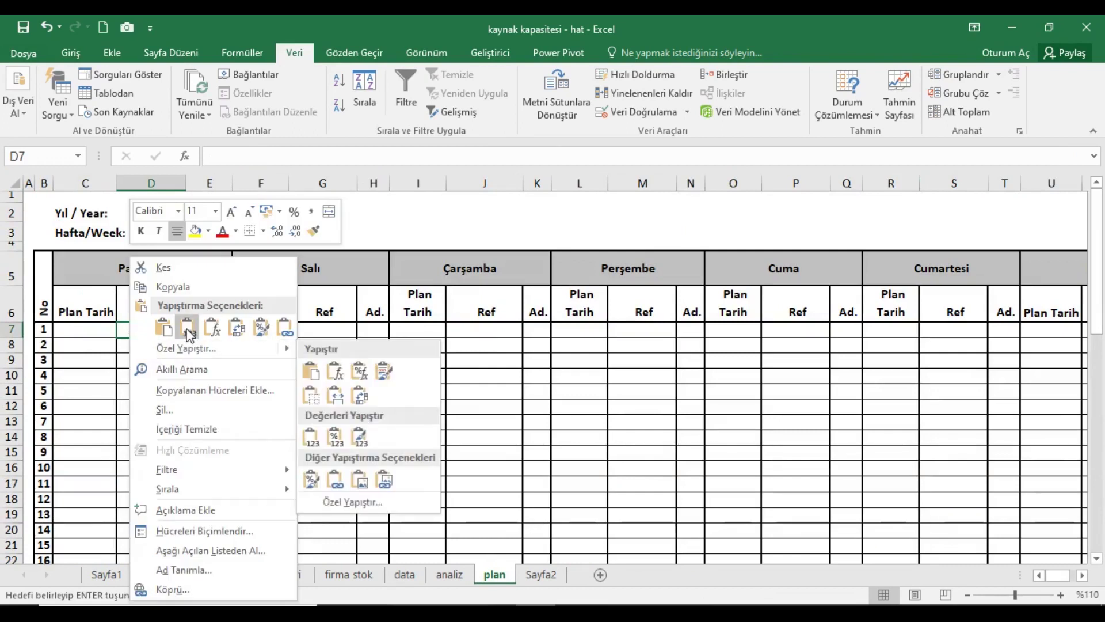
click(187, 328)
Enter plan date 27/1/2022 in C7 and quantity 750 in E7, then view analiz.
click(96, 339)
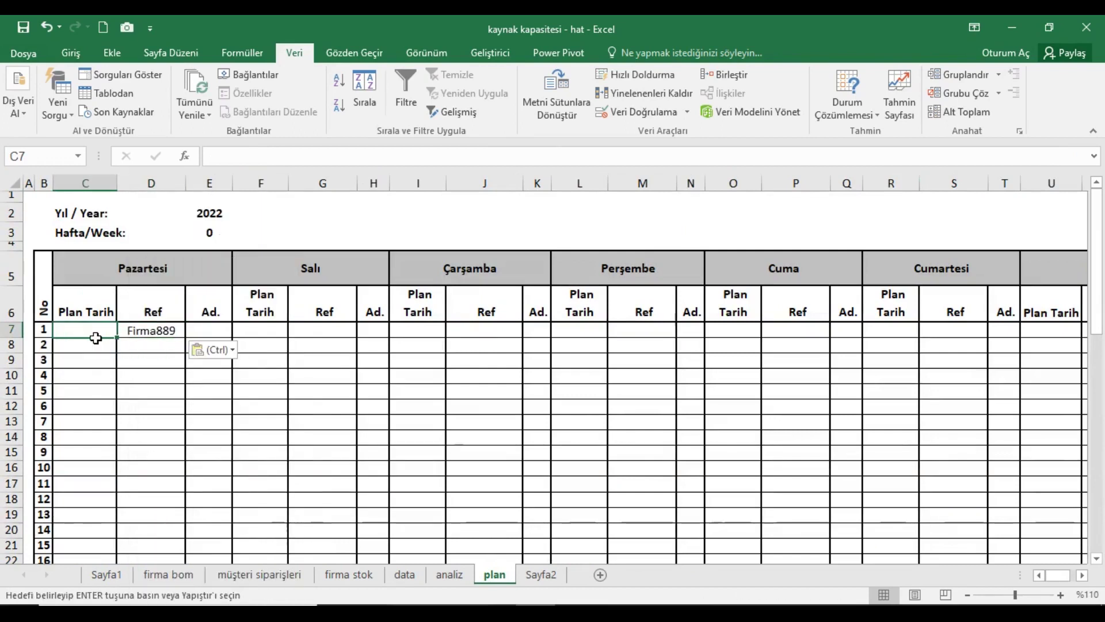
text(27)
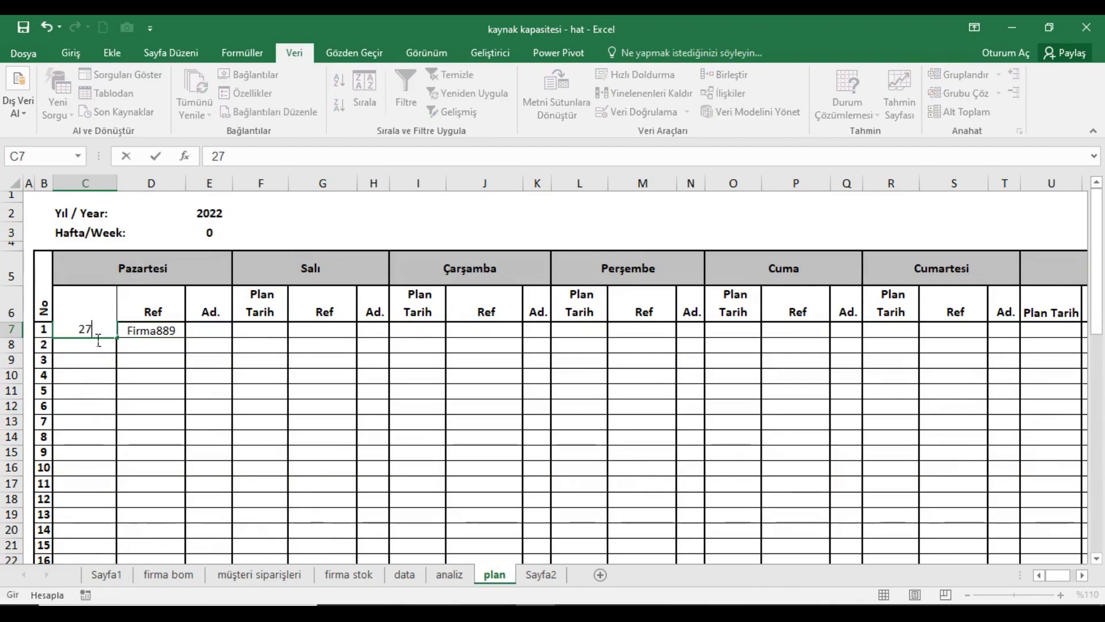
text(/1/2022)
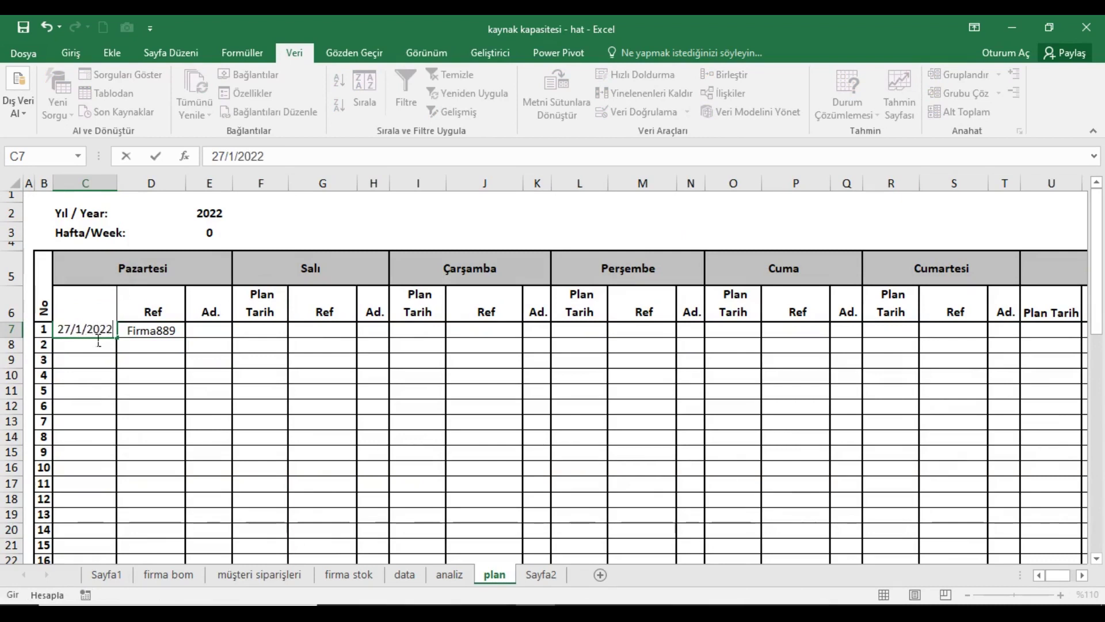
key(ctrl+Return)
key(Tab)
key(Tab)
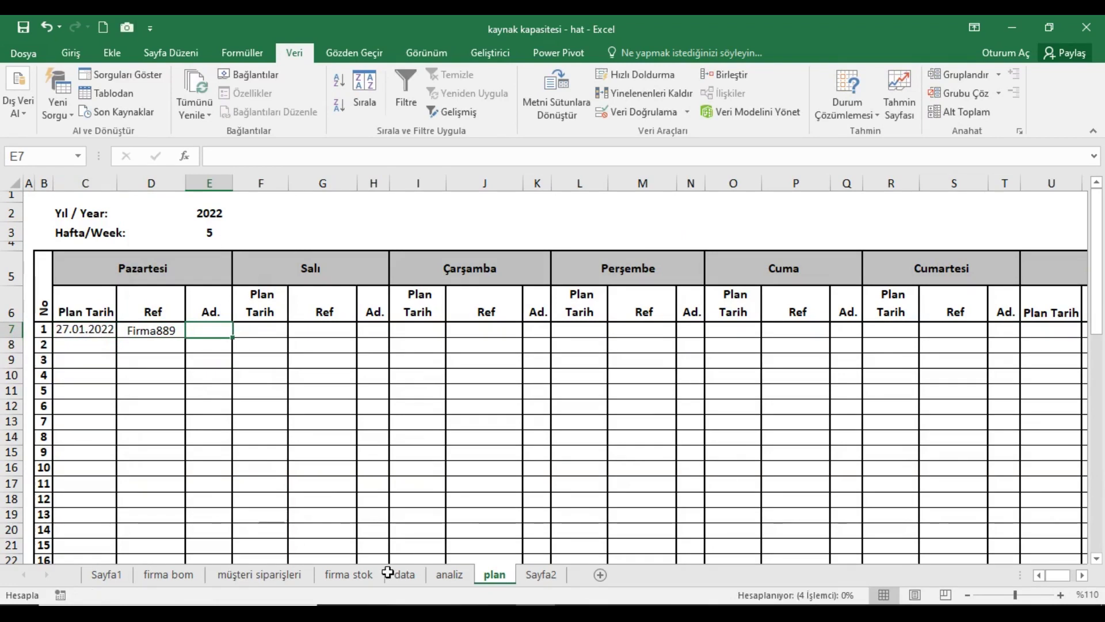
click(468, 575)
click(495, 575)
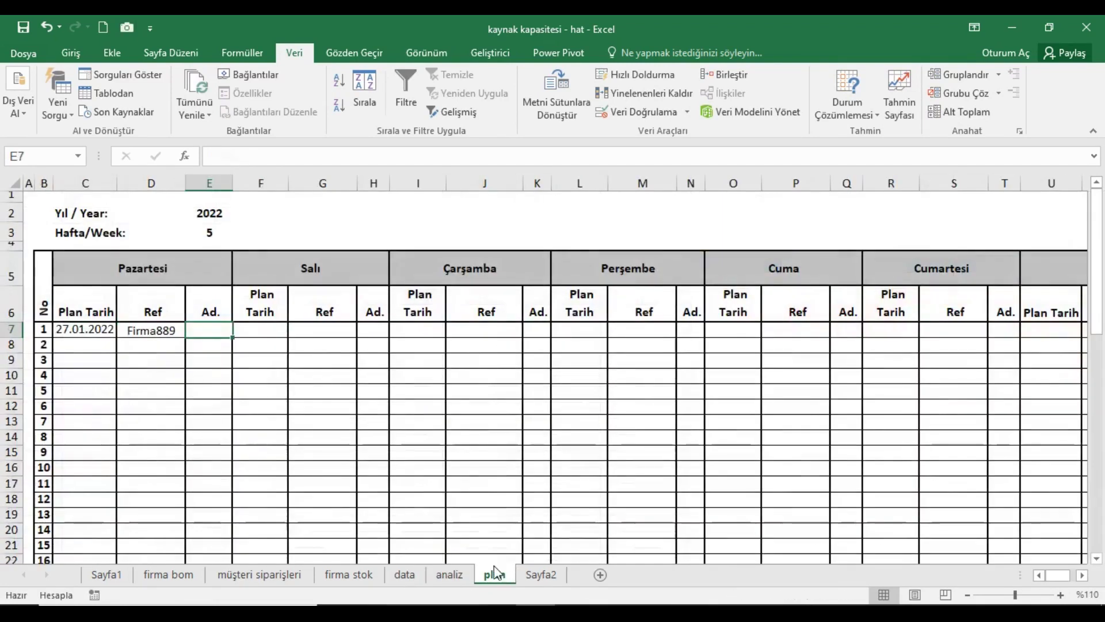
text(750)
click(278, 351)
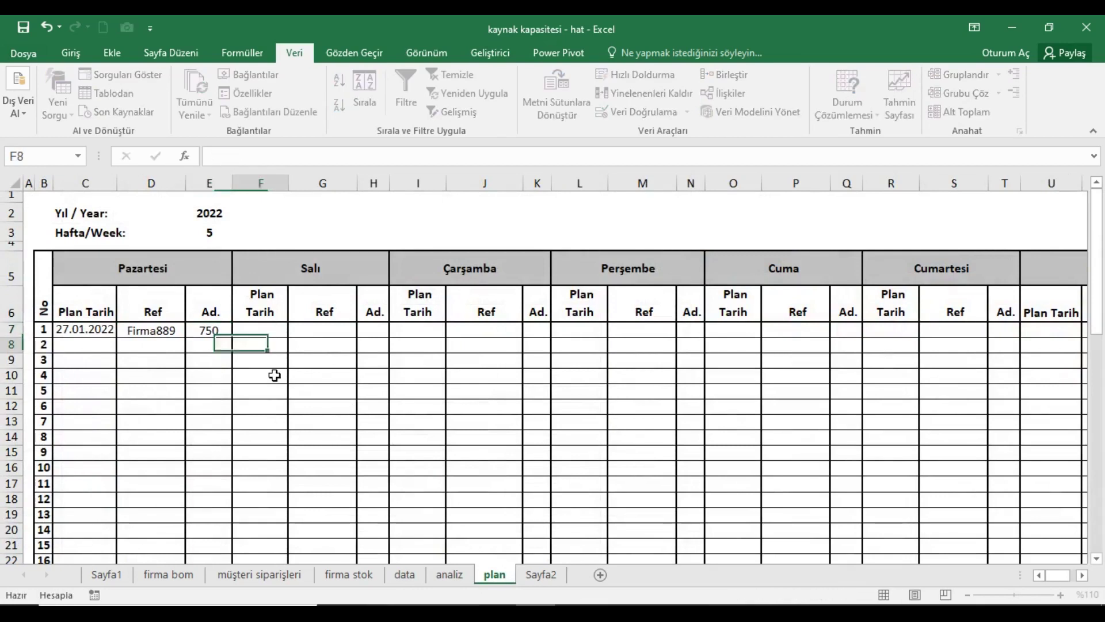
click(448, 574)
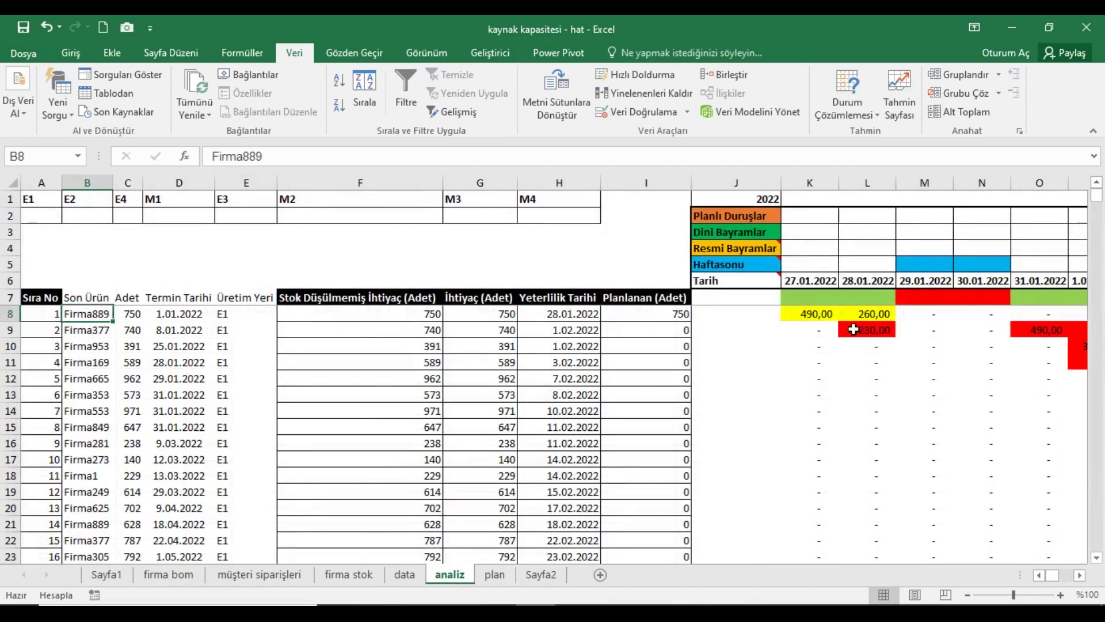
Check the yellow bars in K8:L8, then change Firma889's quantity in E7 to 749.
click(817, 321)
drag(840, 321, 861, 320)
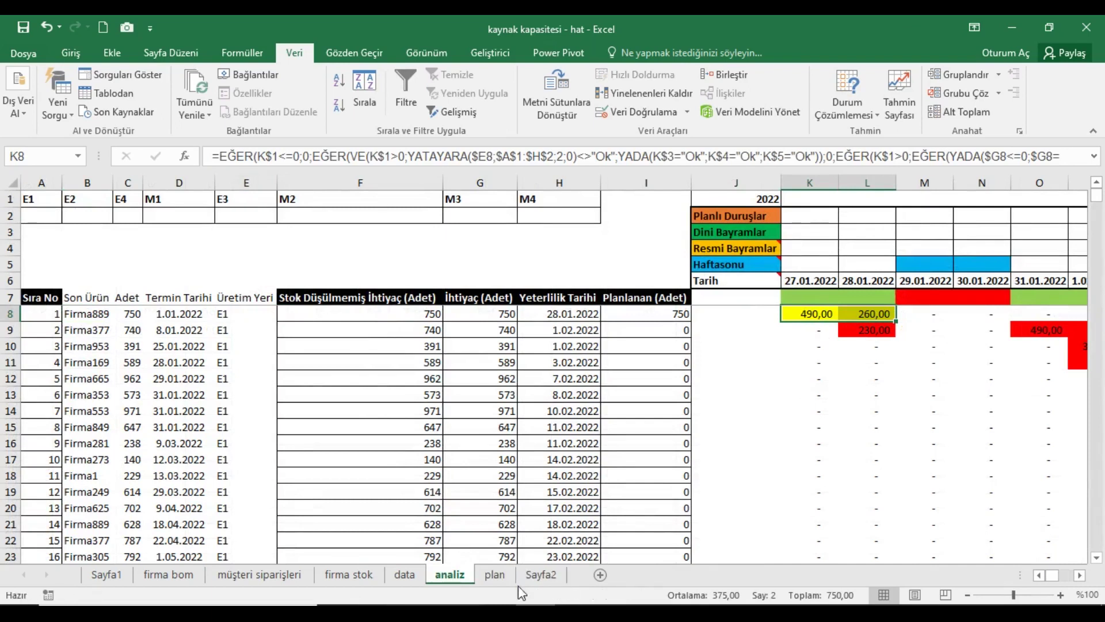
click(494, 575)
click(203, 333)
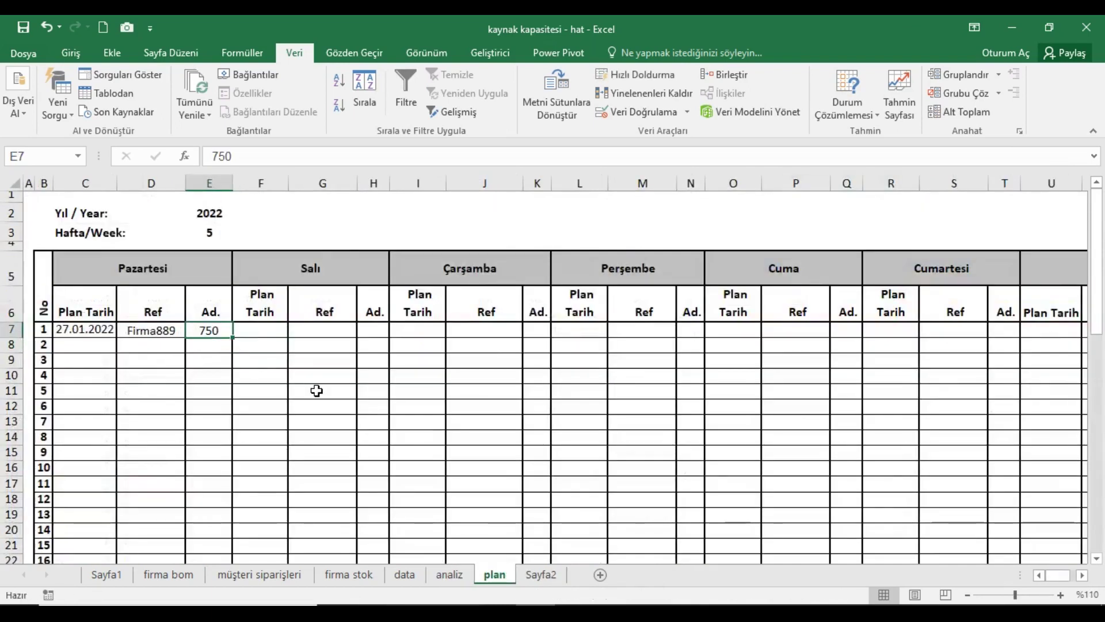
text(7)
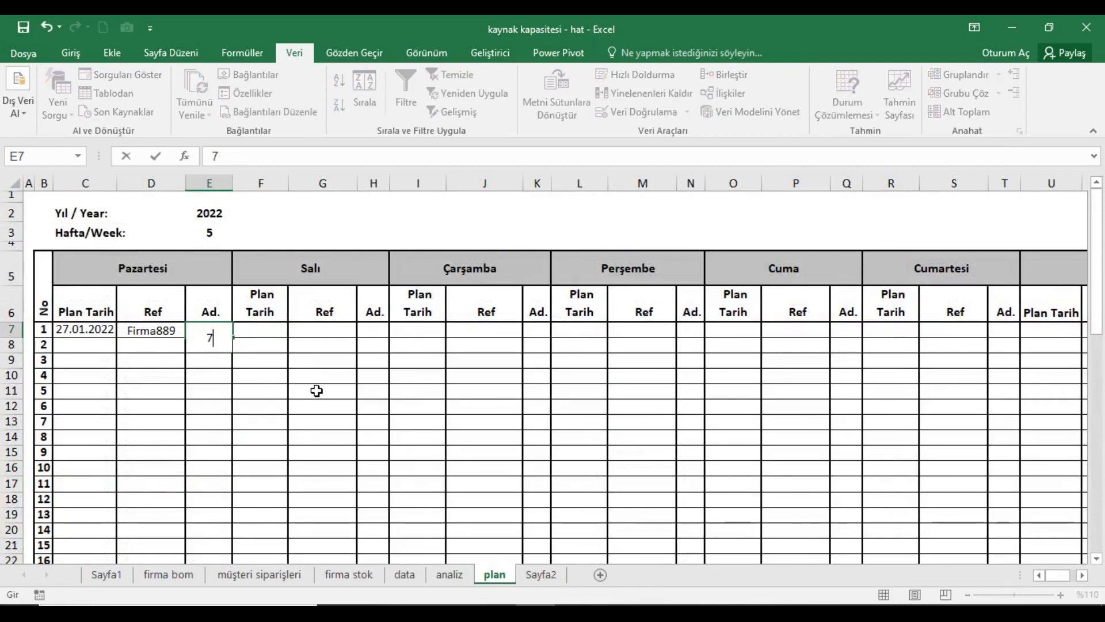
text(49)
key(Return)
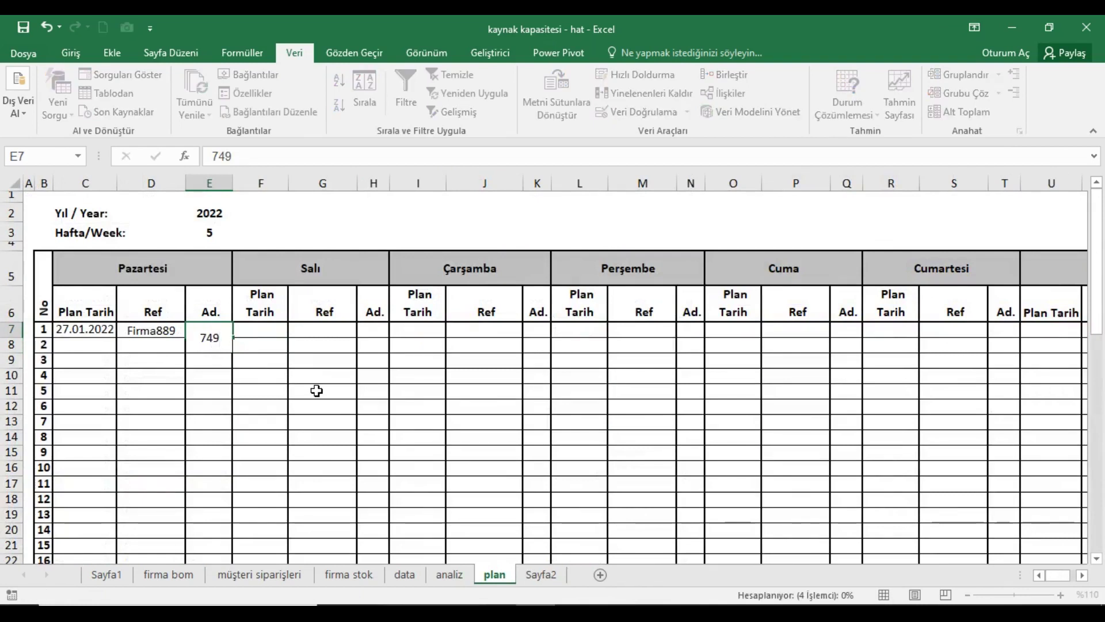
click(272, 381)
Confirm L8 has turned red on analiz, then move to the Sayfa2 sheet.
click(449, 574)
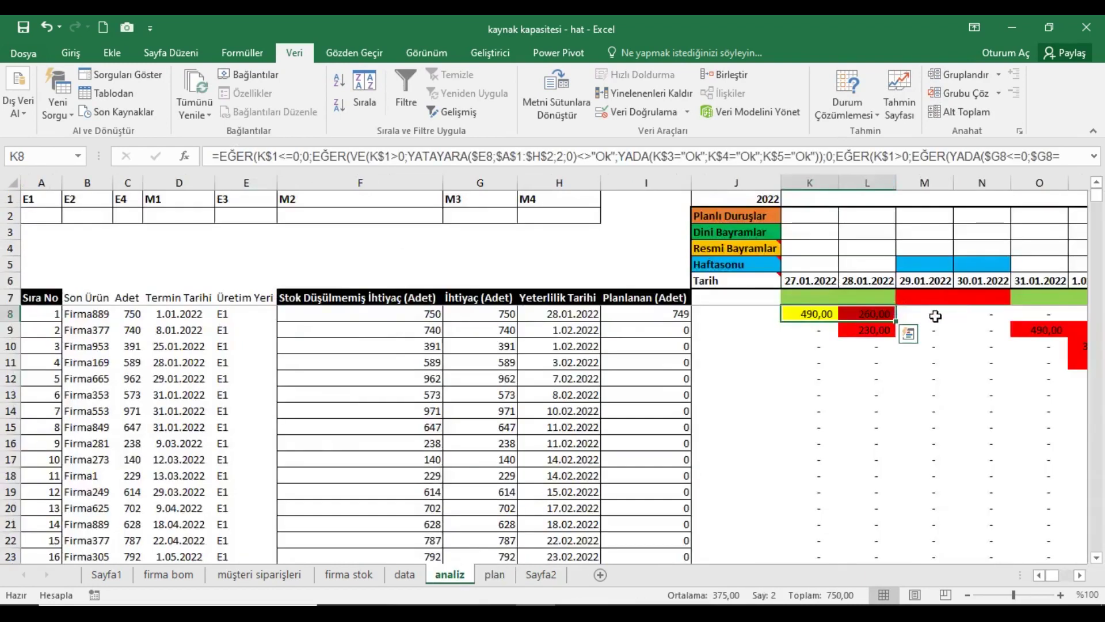
click(882, 319)
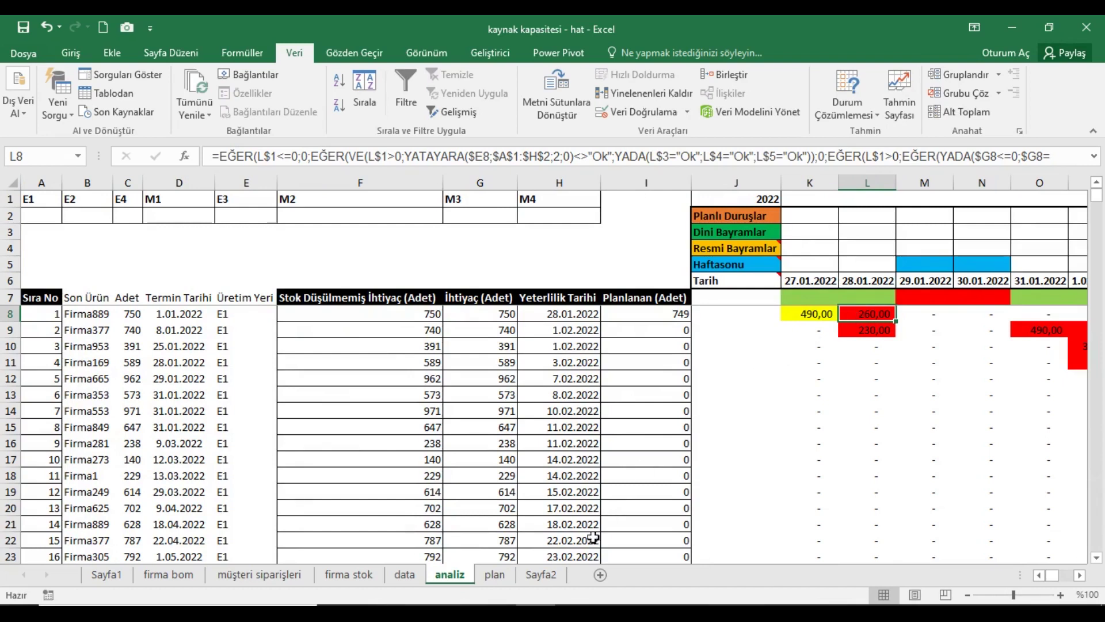
click(544, 574)
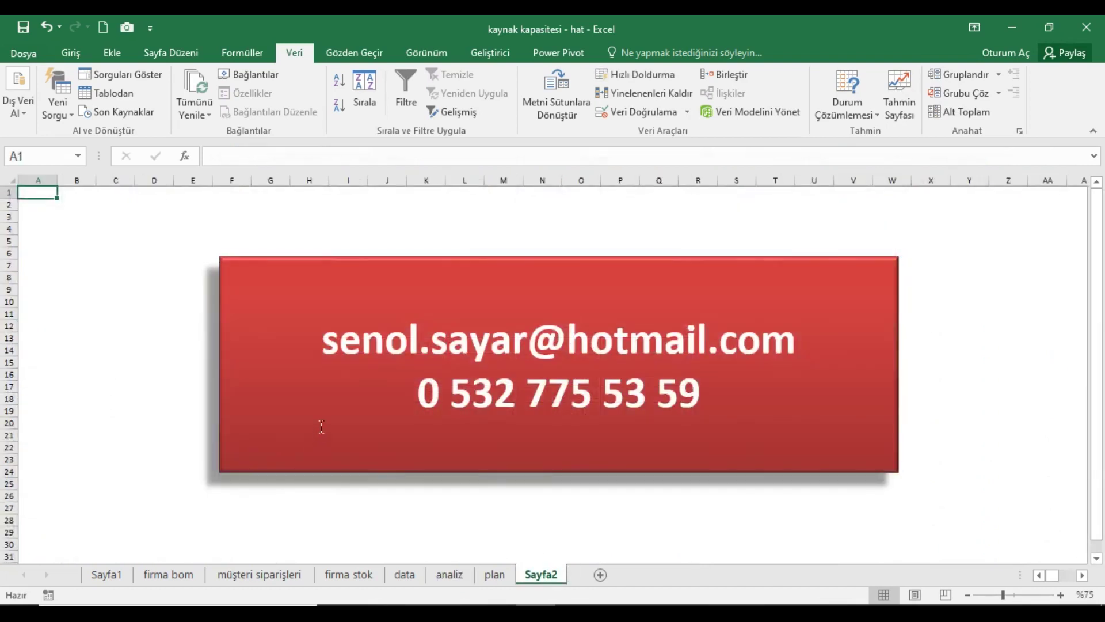